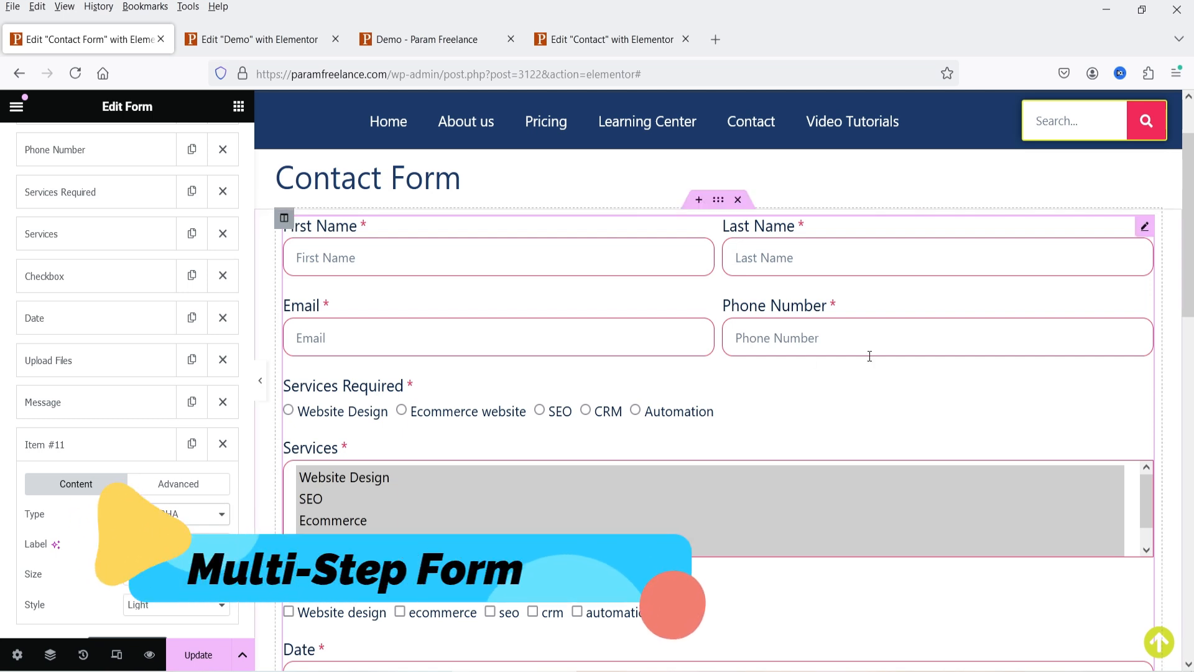
- Scroll down the Demo page in the editor to the empty three-column section
scroll(870, 355, down, 3)
scroll(870, 356, down, 2)
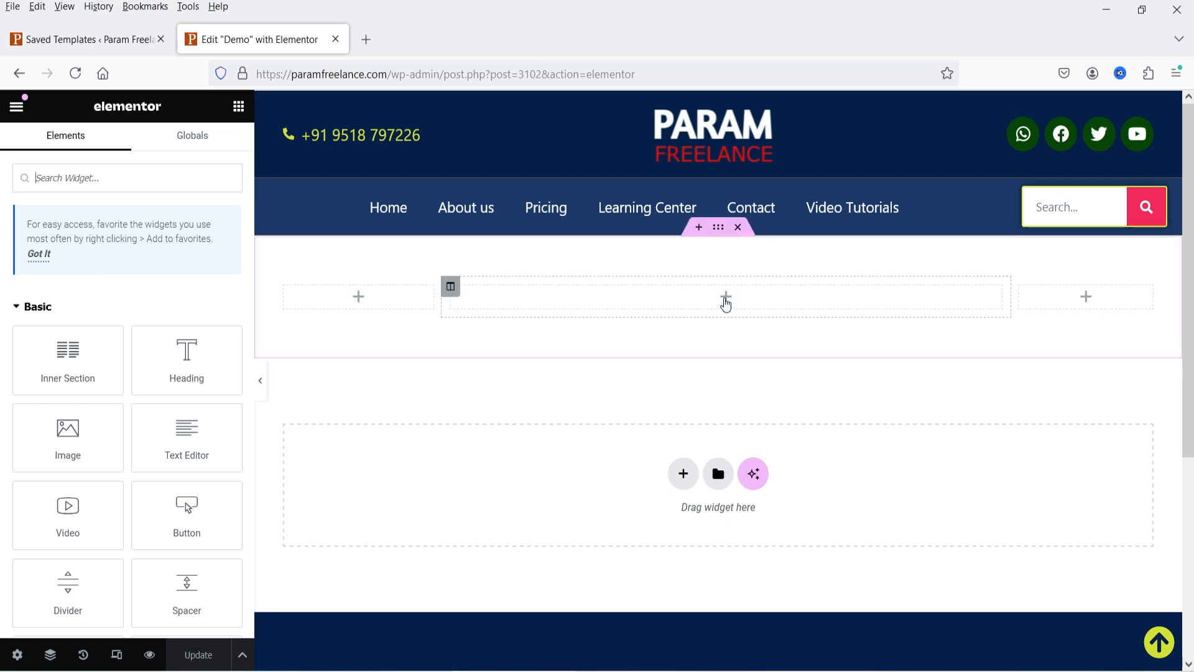
- Search the widget panel for 'form' and drop a Form widget into the middle column
click(725, 298)
click(101, 178)
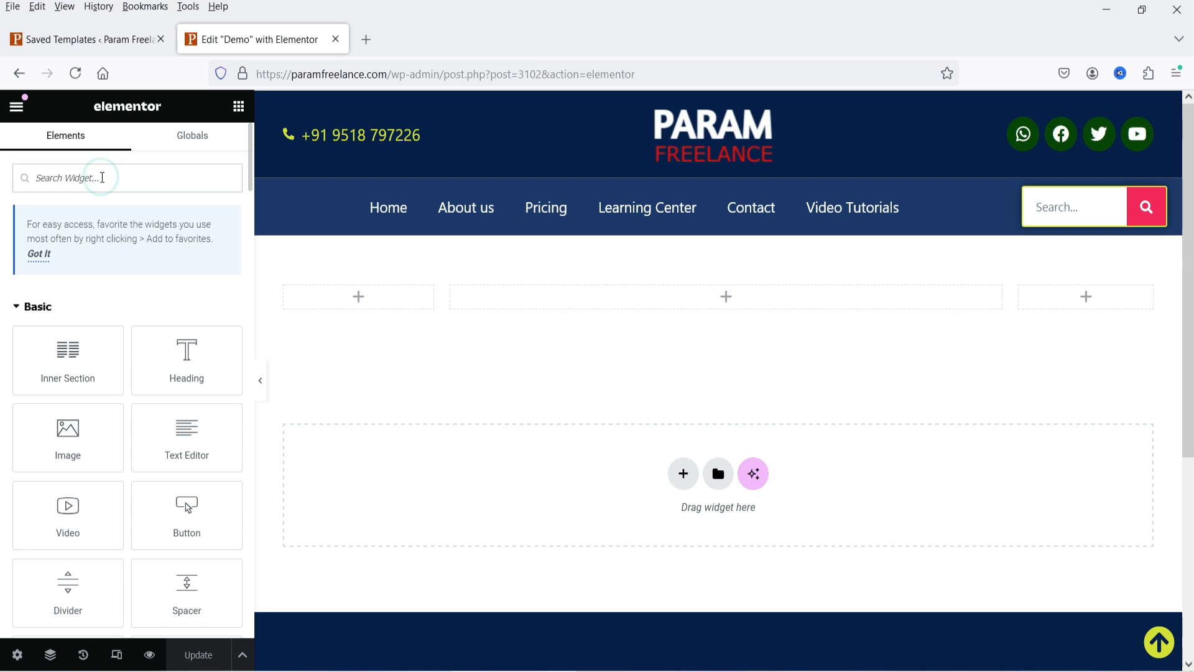
text(form)
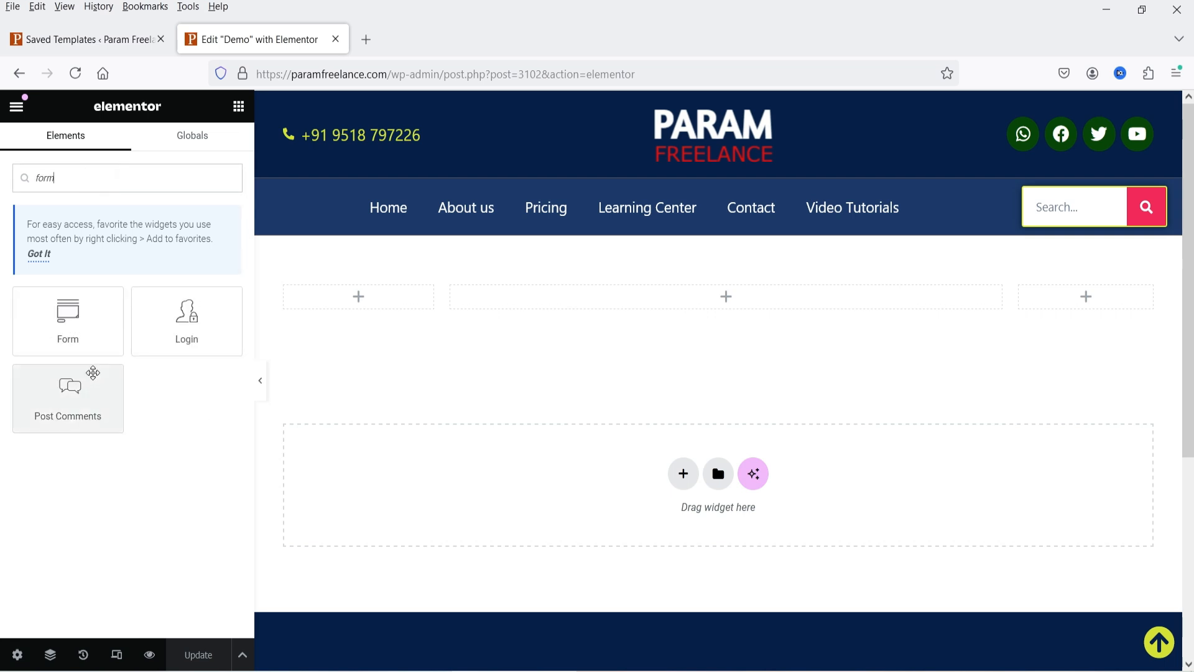
drag(59, 312, 708, 293)
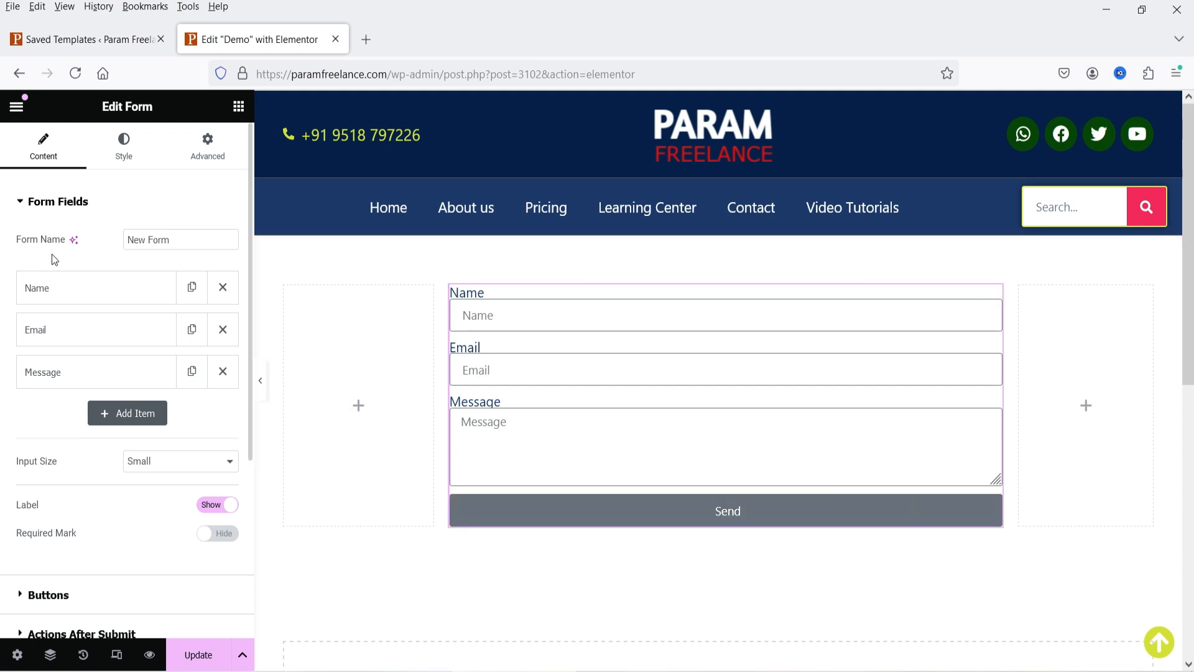
- Rename the form from New Form to 'Contact Form' and expand the Name field item
triple_click(183, 242)
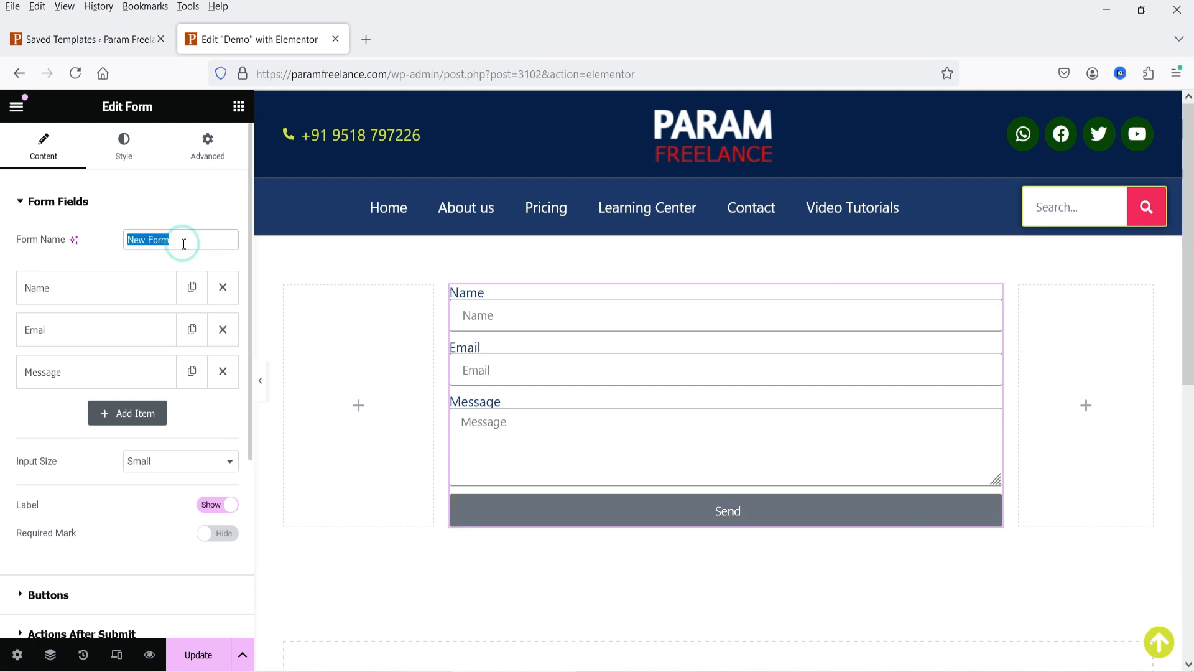
text(Contact Form)
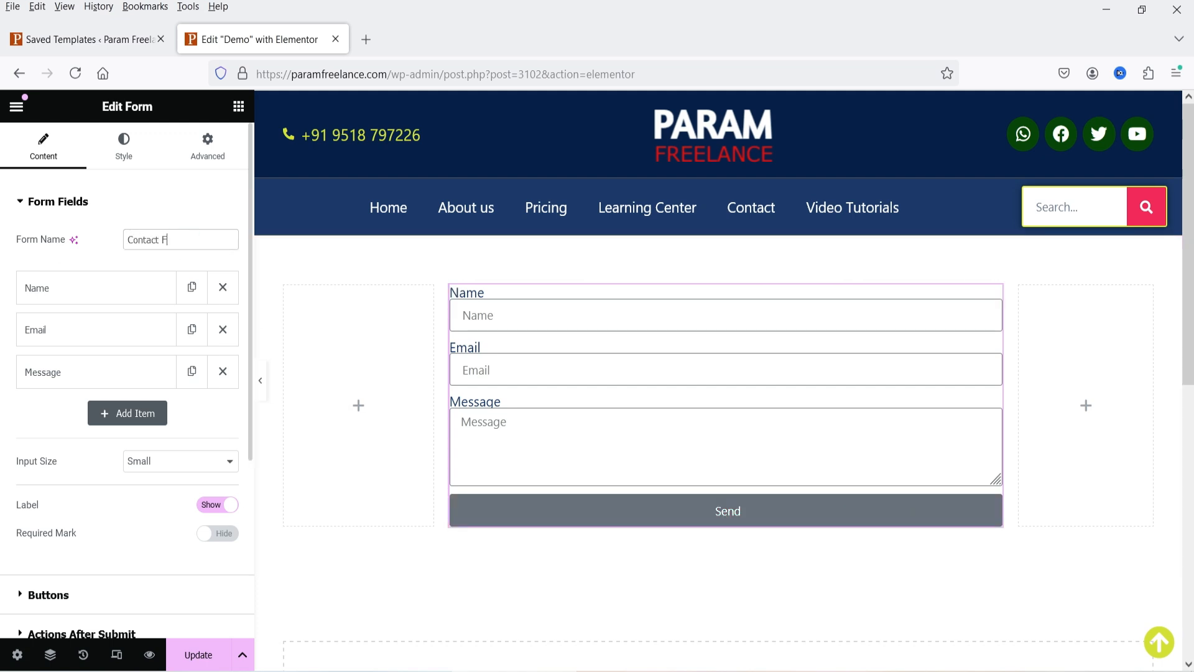
click(72, 290)
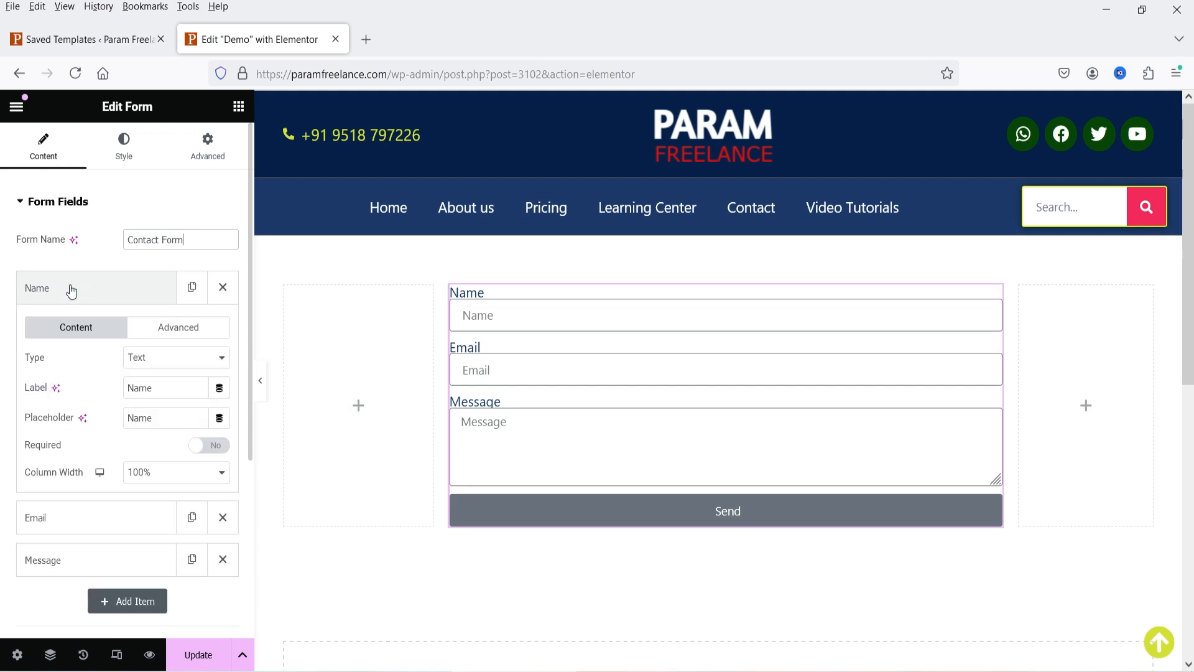
- Browse the Name field's type options, keeping it as Text, with its settings left open
click(169, 358)
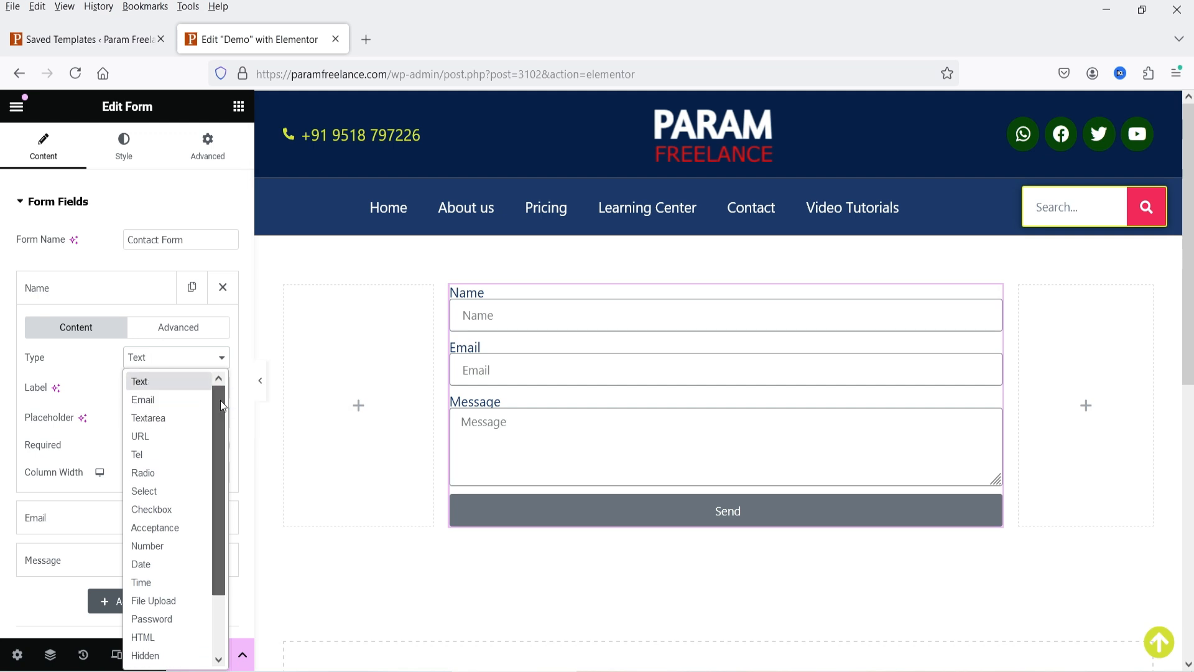
drag(220, 400, 214, 476)
scroll(158, 376, up, 2)
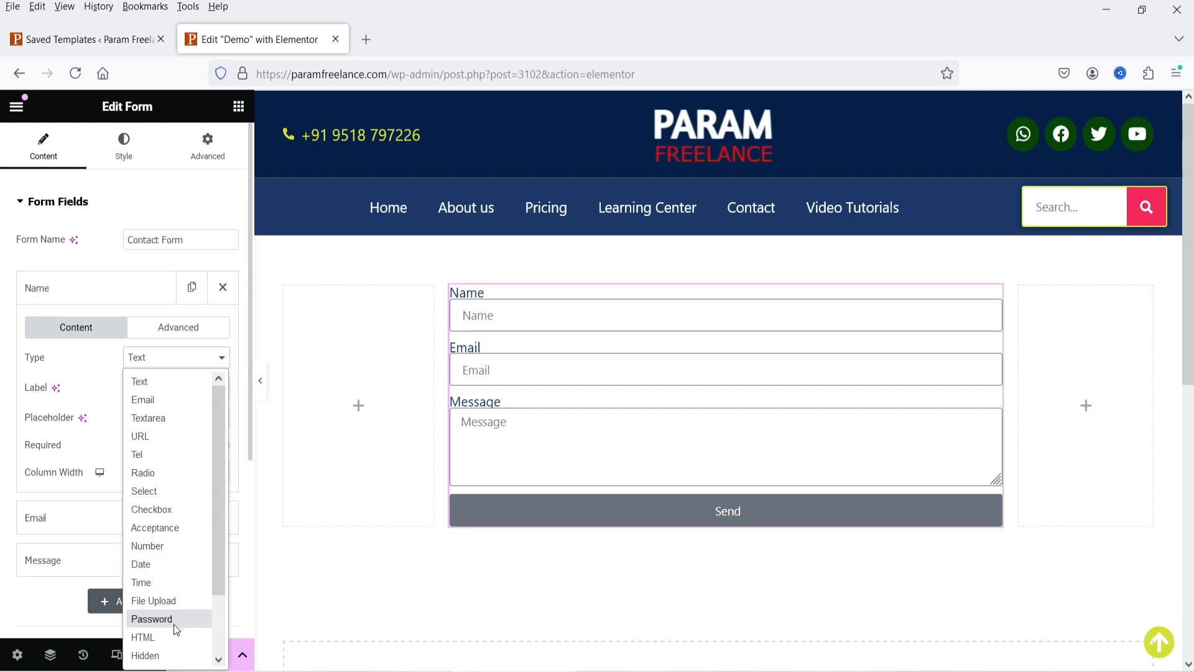
scroll(173, 625, down, 2)
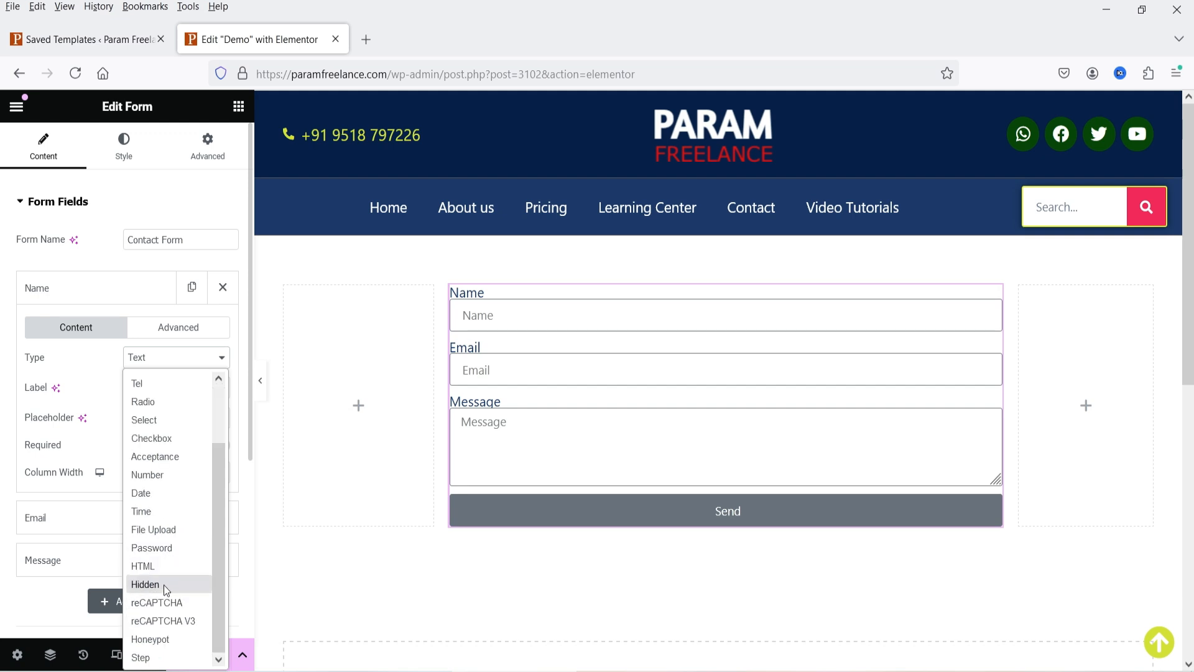
click(80, 297)
click(79, 293)
click(79, 291)
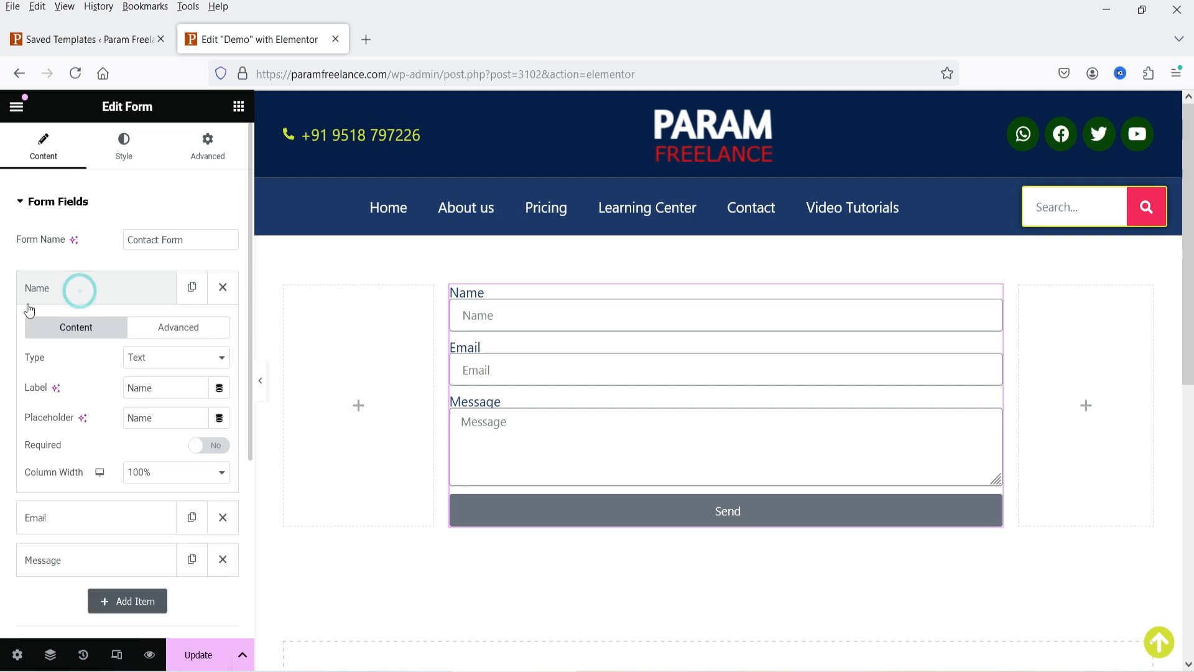
- Change the Name field's label and placeholder to 'First Name'
double_click(169, 387)
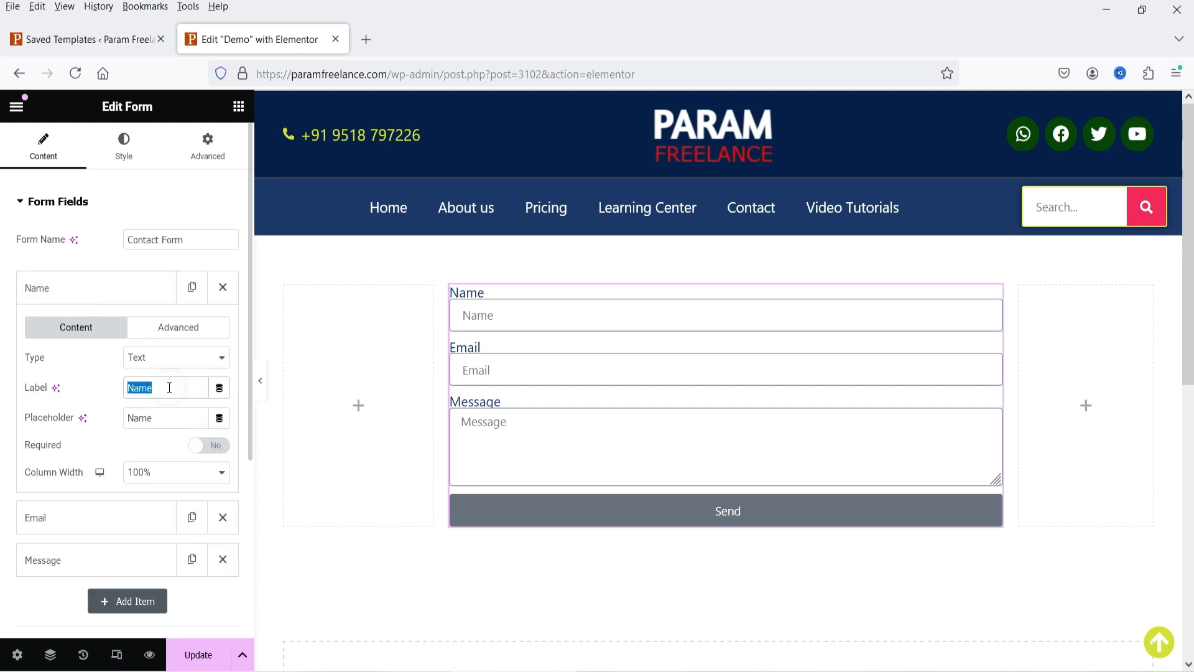
text(First)
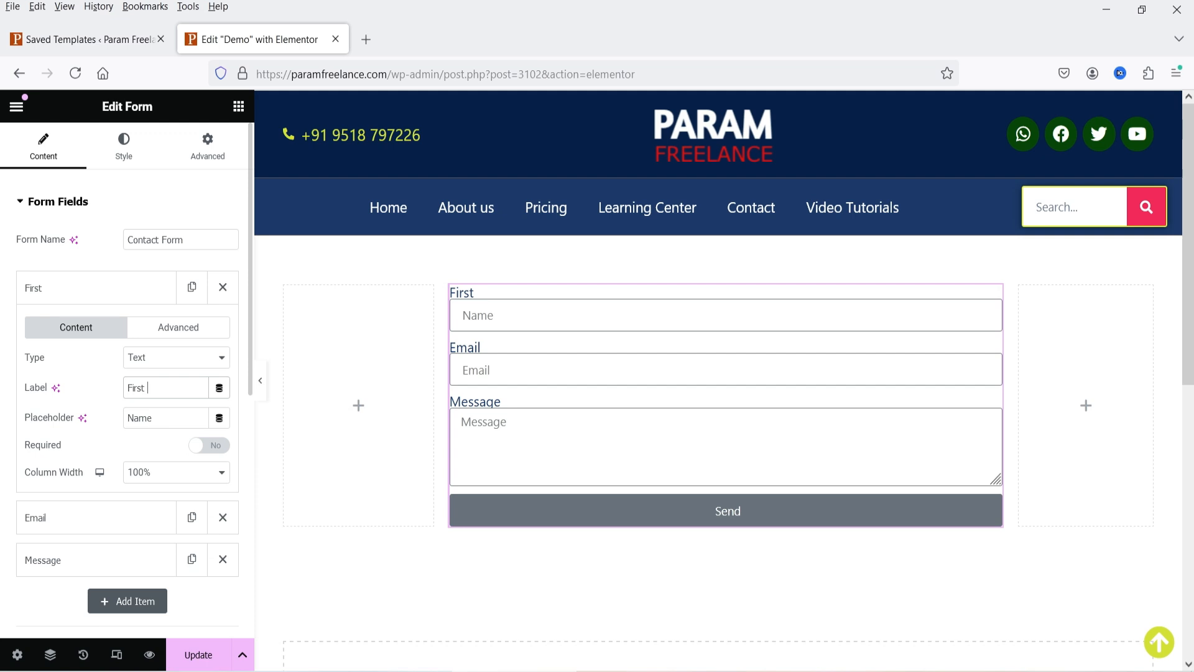
text( Name)
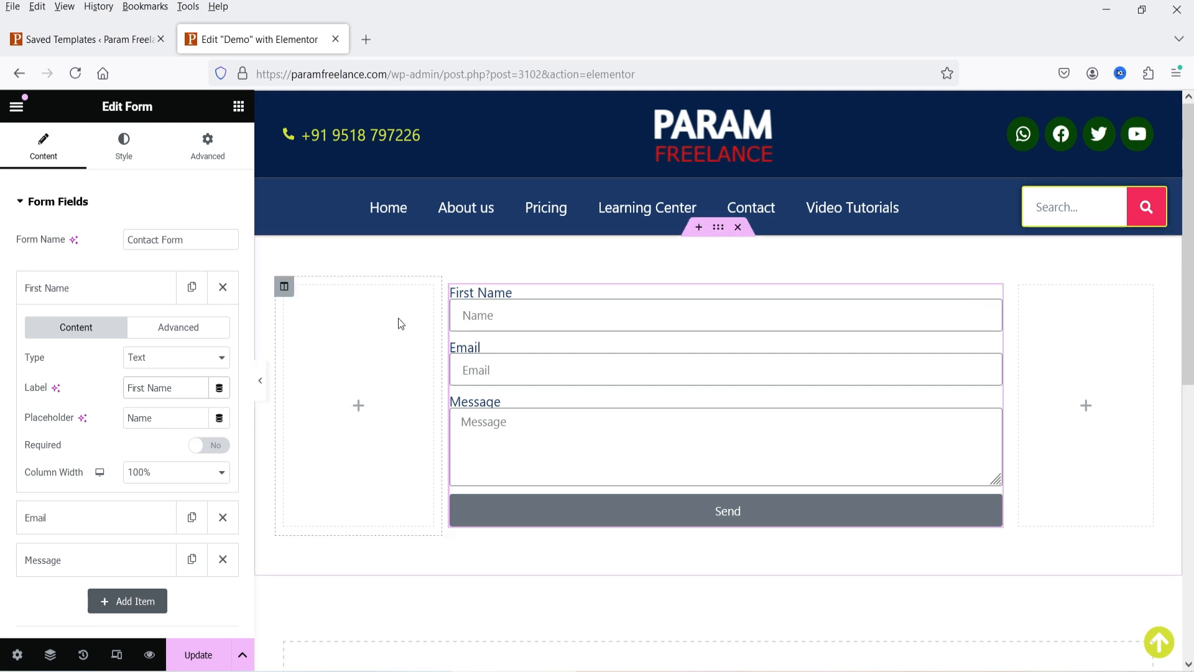
triple_click(177, 388)
key(ctrl+c)
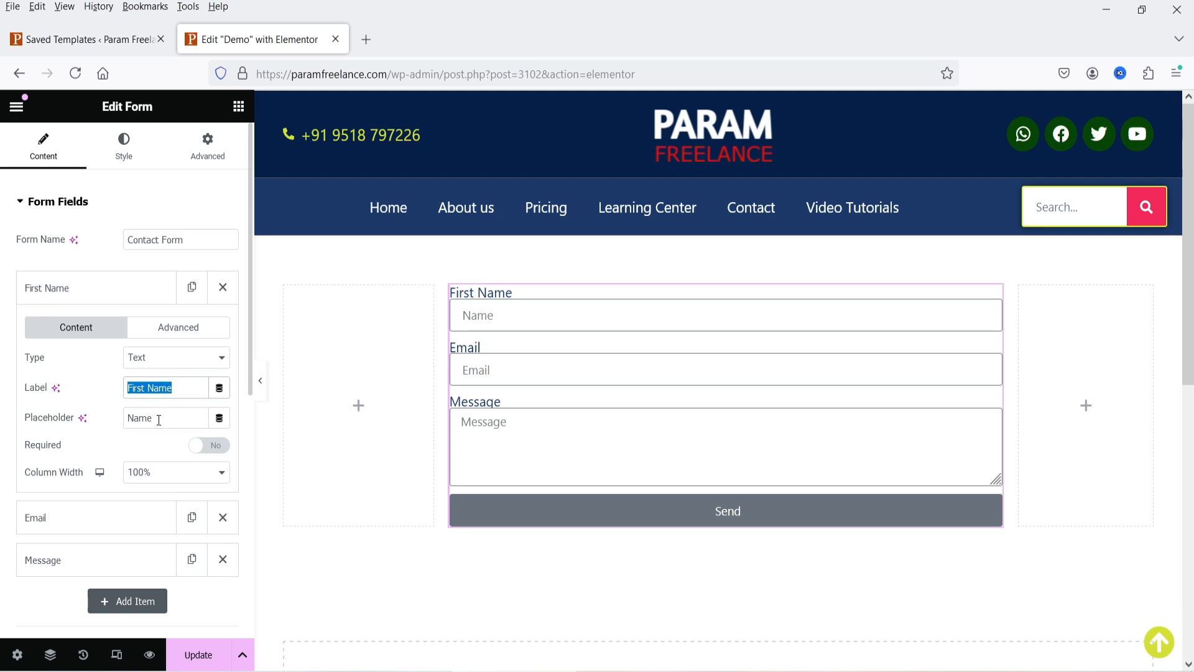
triple_click(160, 418)
key(ctrl+v)
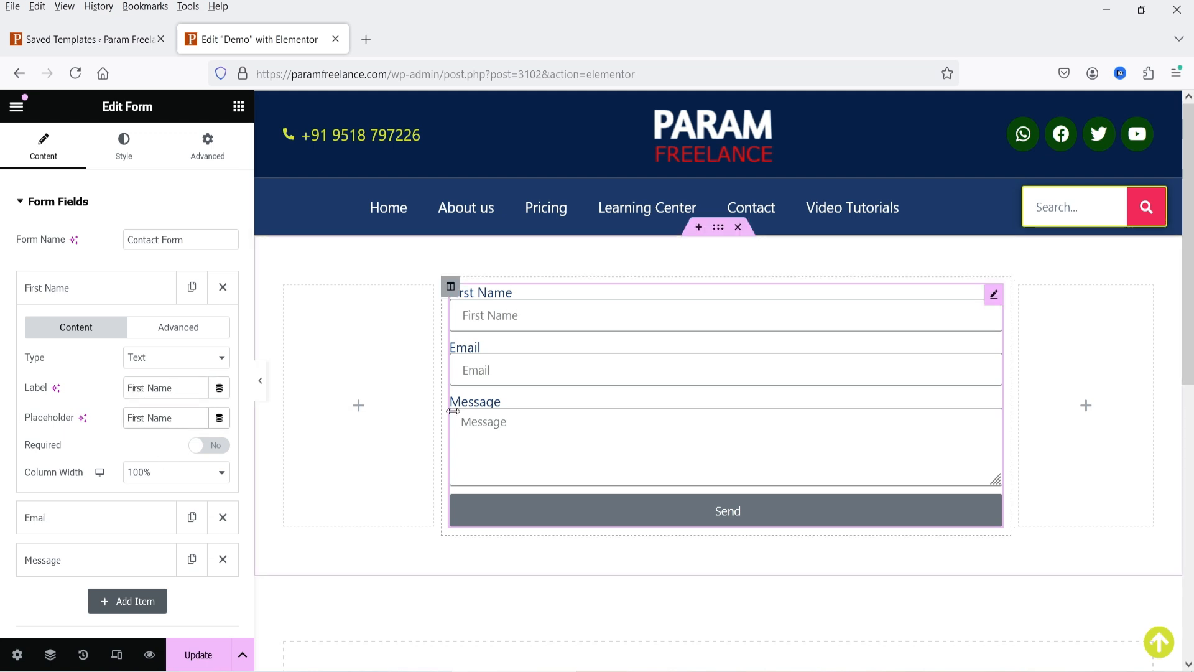
- Make First Name required, check its ID stays 'name', and collapse the item
click(207, 447)
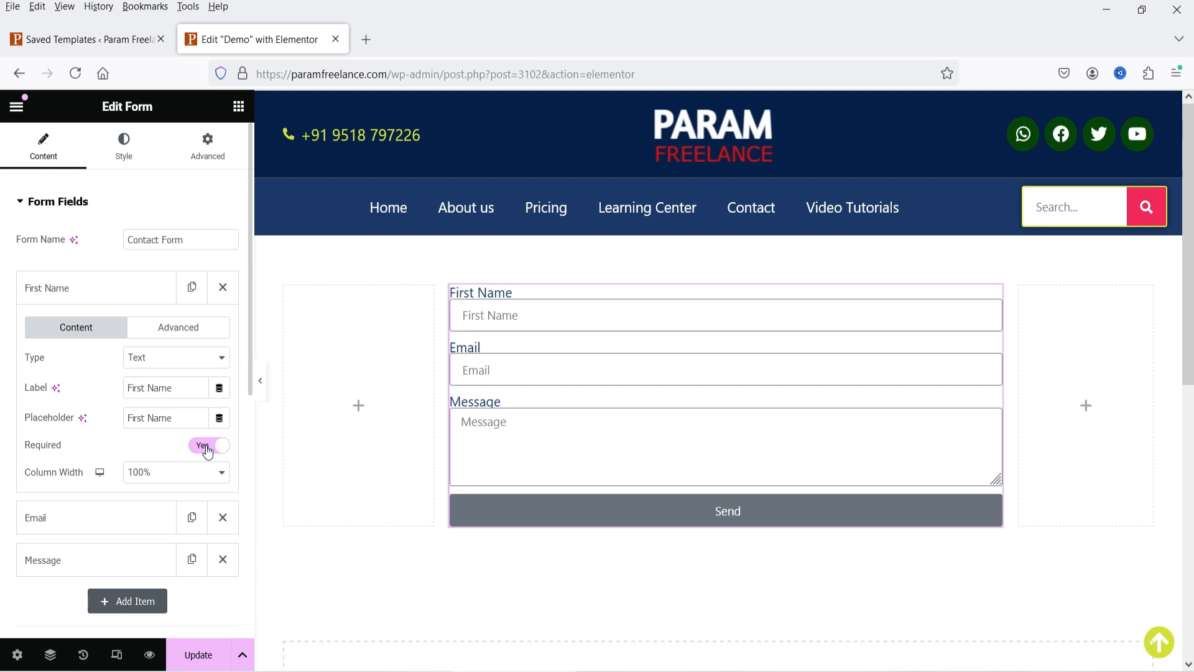
click(149, 330)
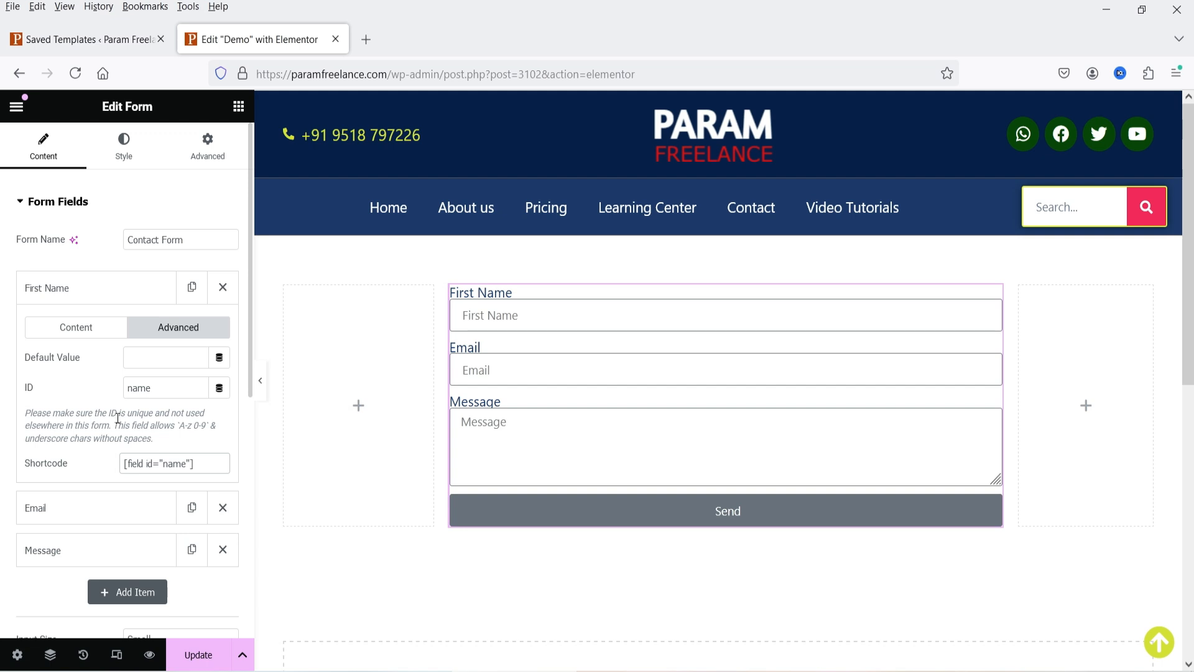
click(75, 283)
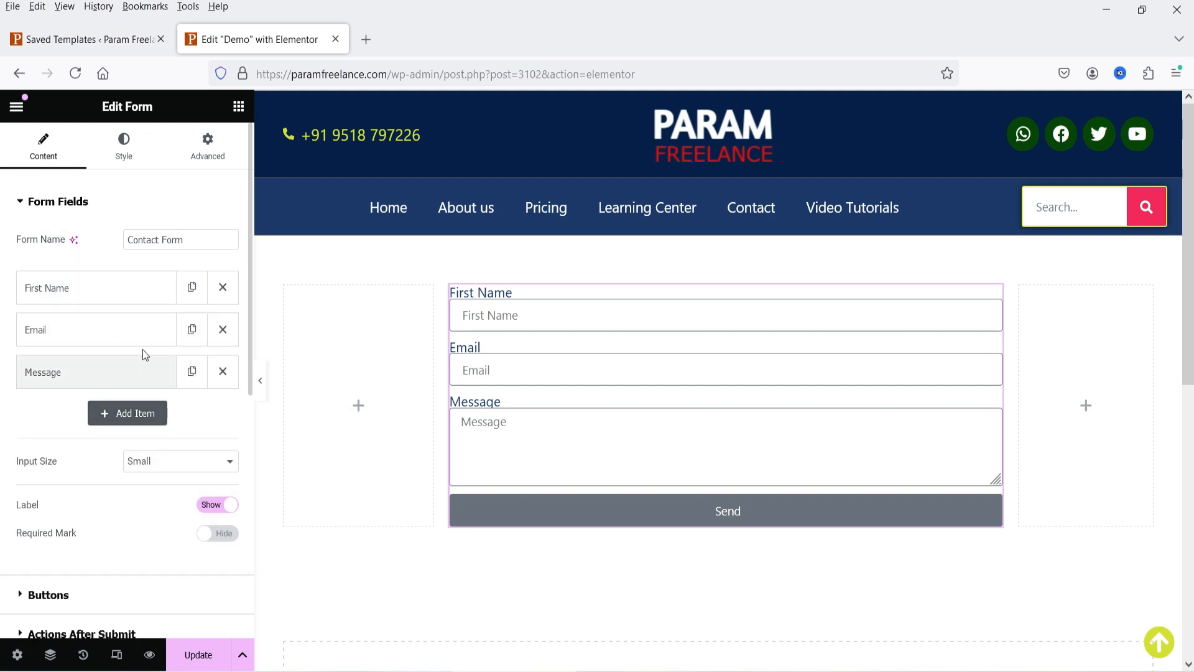
- Duplicate First Name into a Last Name field with matching placeholder and ID last_name
click(191, 287)
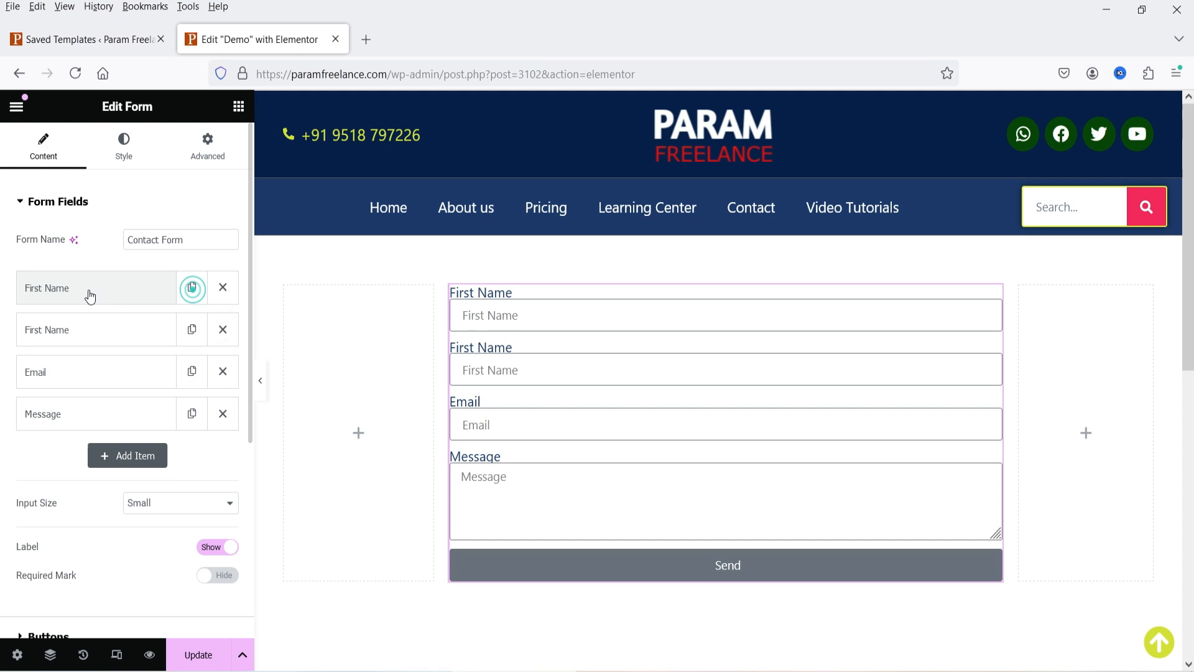
click(92, 343)
double_click(137, 430)
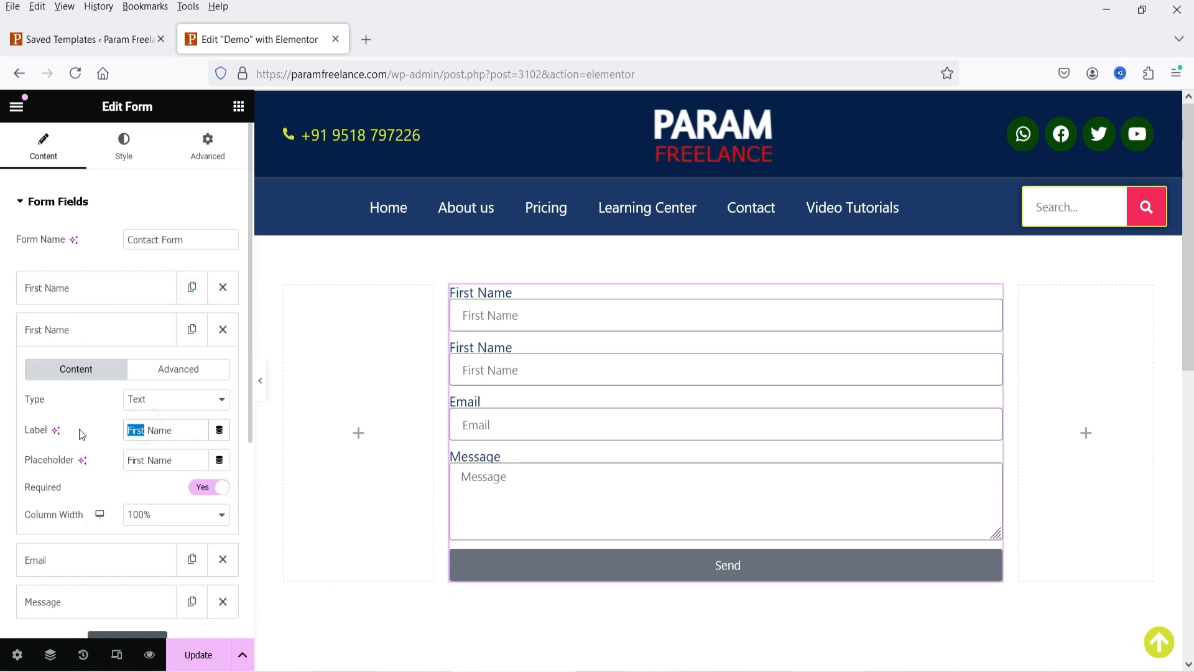
text(Last)
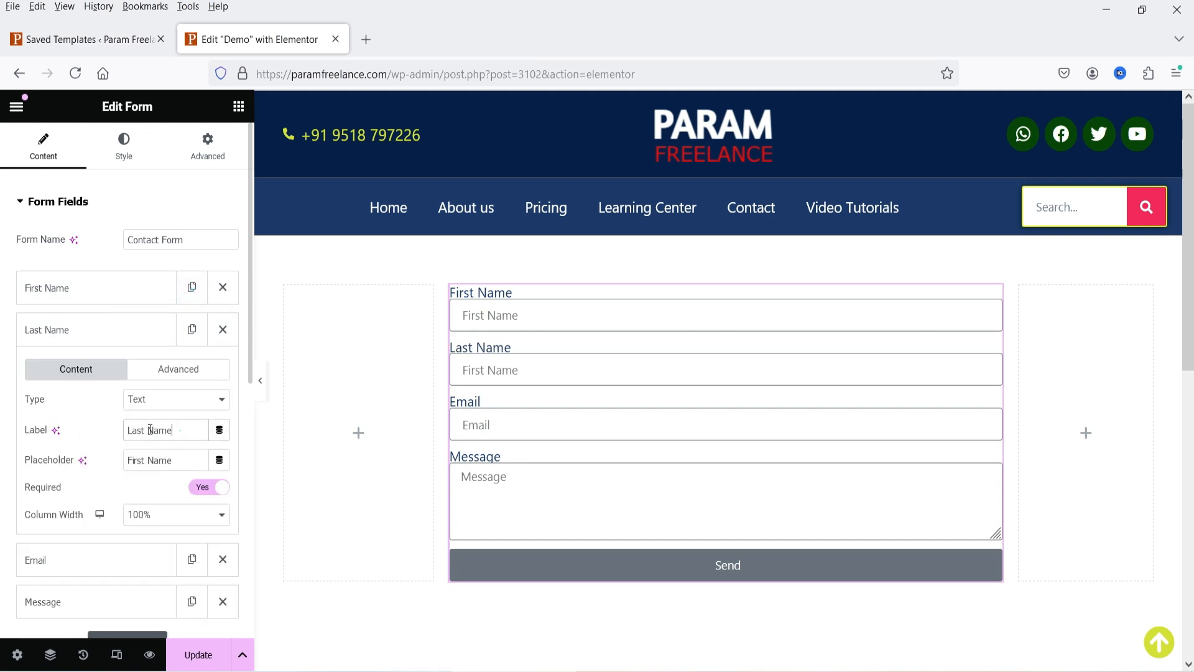
triple_click(179, 428)
key(ctrl+c)
triple_click(199, 457)
key(ctrl+v)
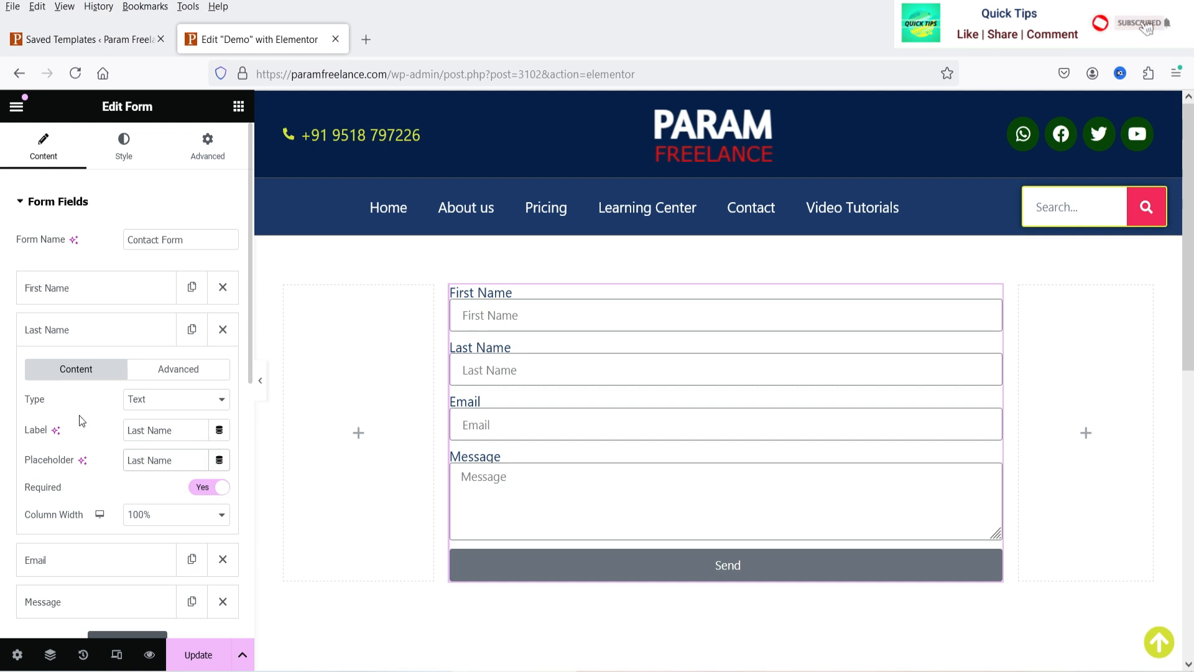
click(177, 370)
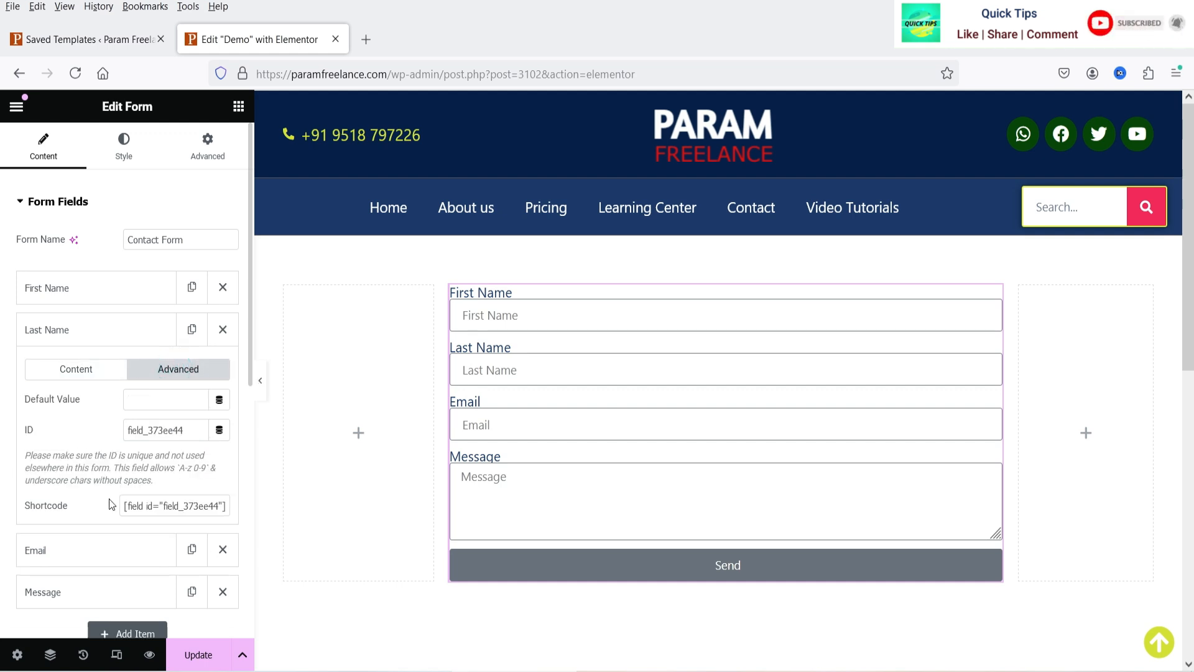
double_click(192, 430)
text(last)
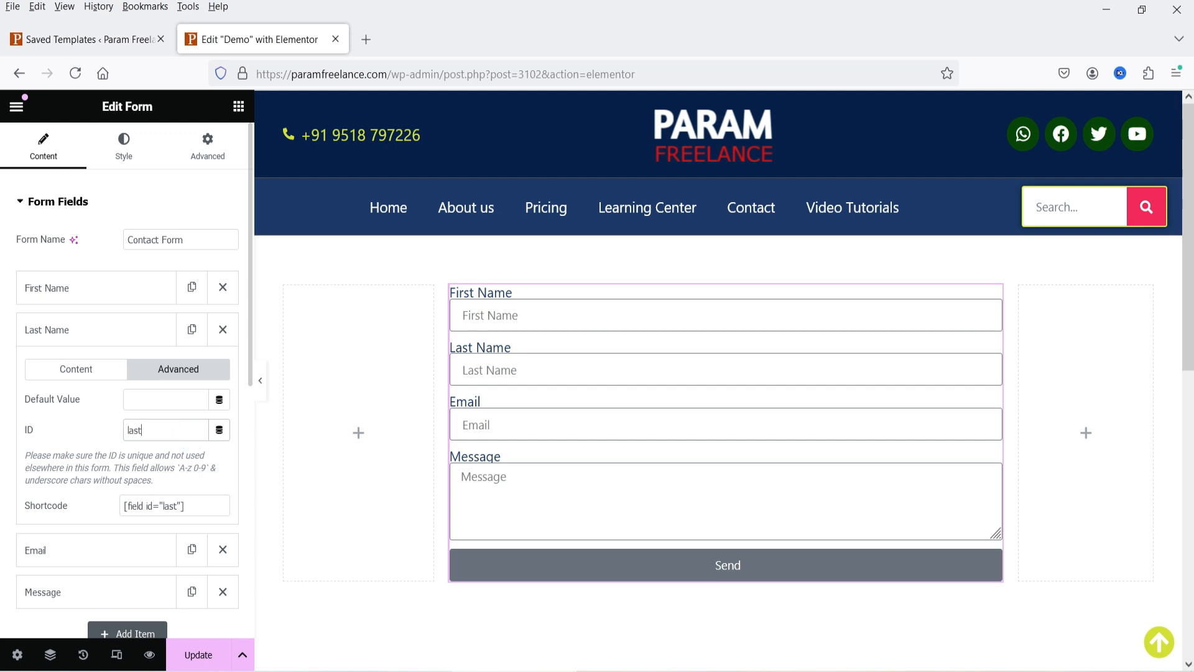
text(_name)
click(99, 339)
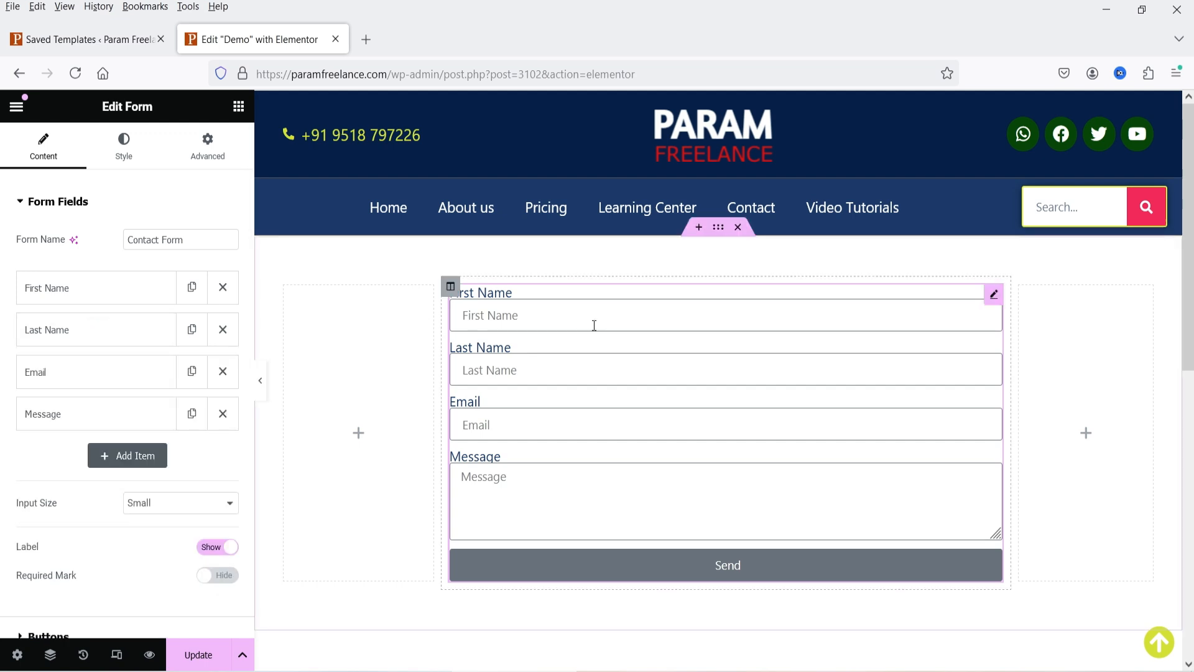
- Set both First Name and Last Name column widths to 50%
click(51, 291)
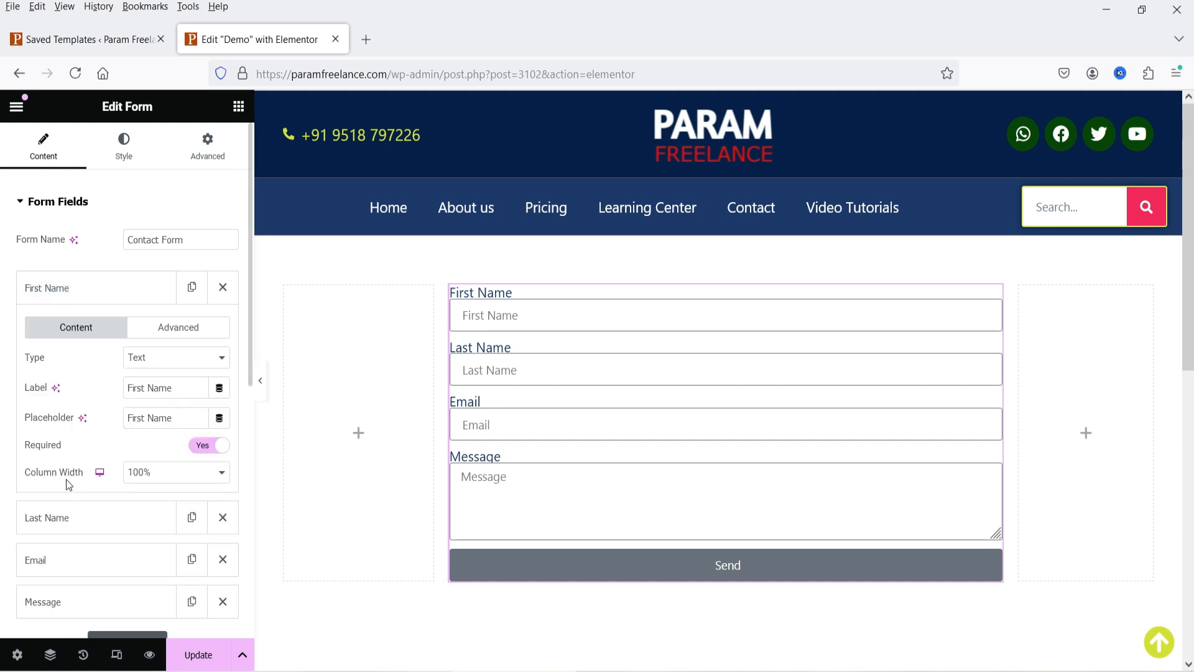
click(141, 476)
click(146, 322)
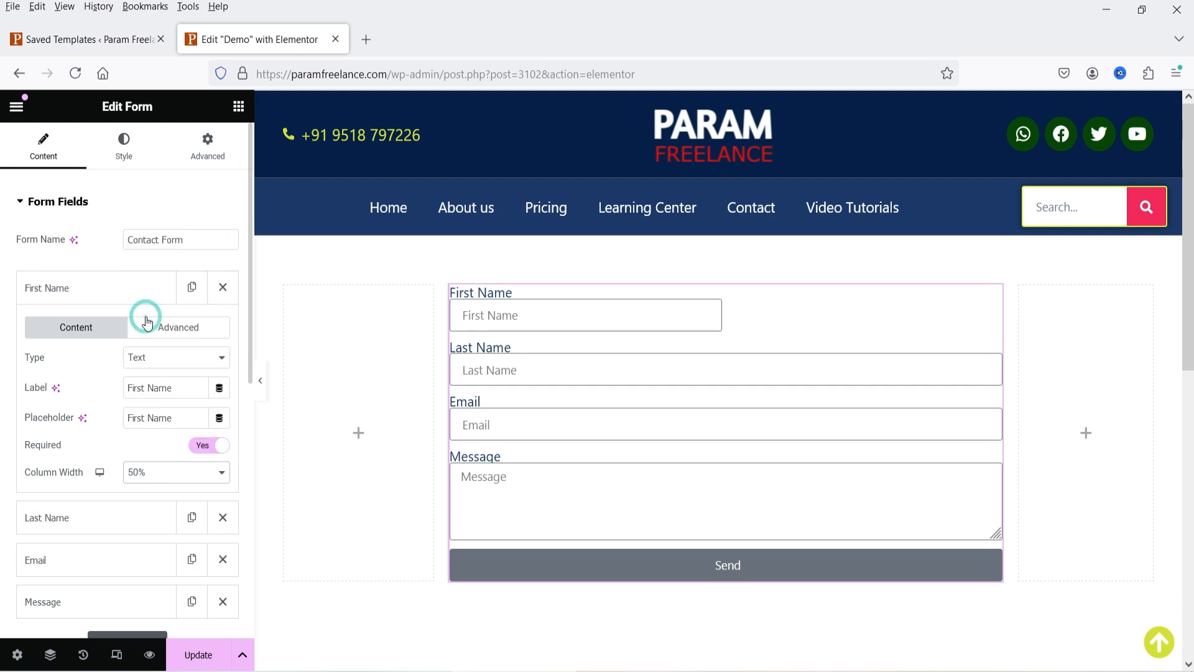
click(75, 288)
click(66, 321)
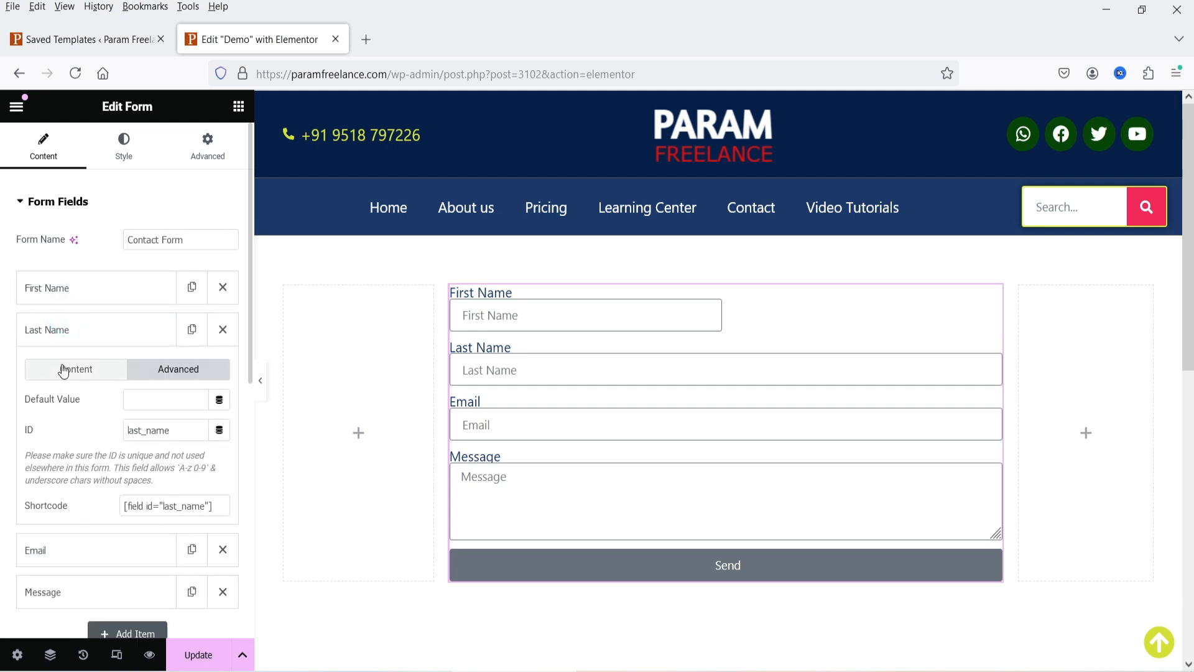
click(64, 371)
click(163, 515)
click(143, 365)
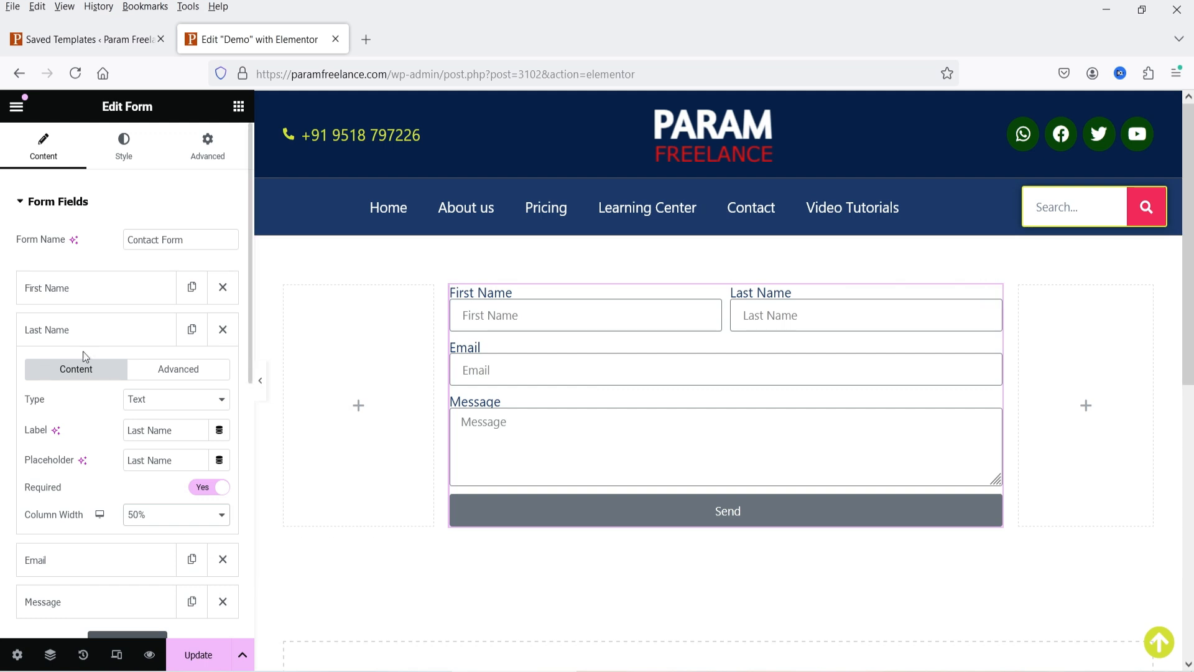
- Review the Email field's type and placeholder settings, leaving them unchanged
click(76, 330)
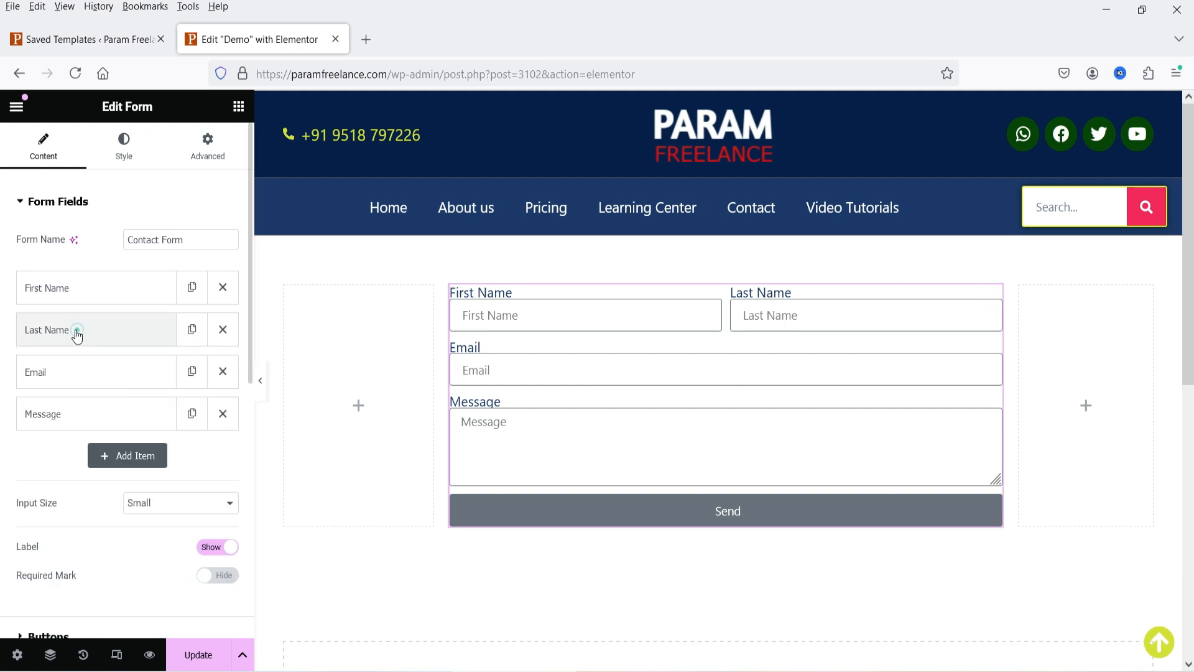
click(52, 377)
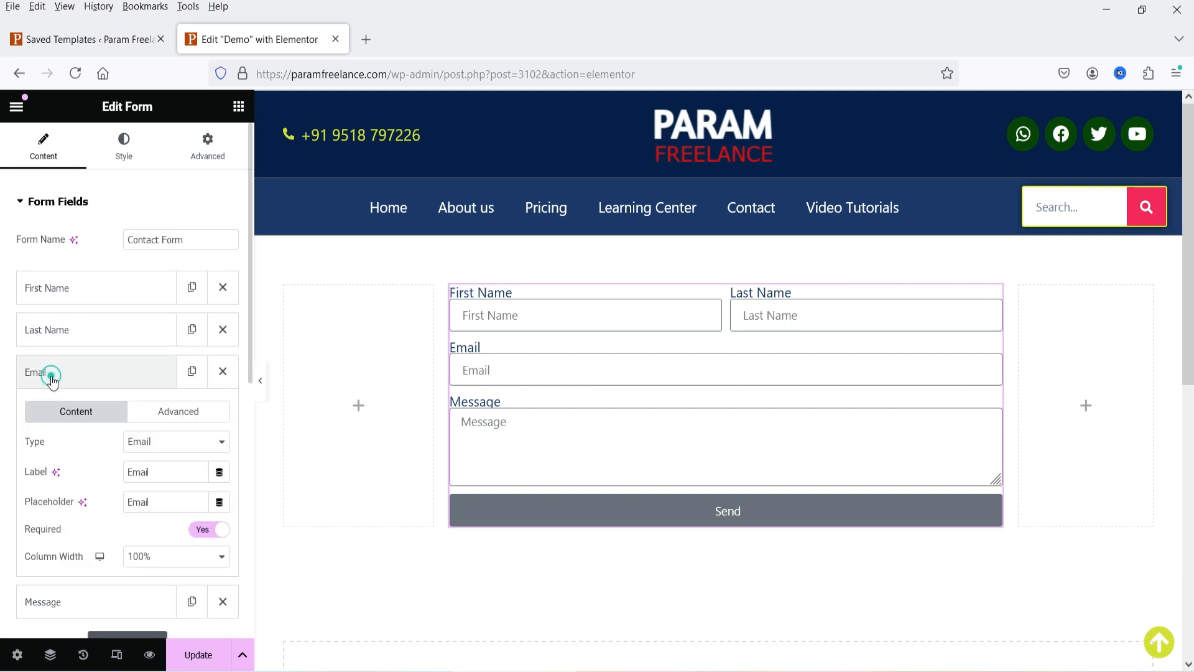
click(163, 443)
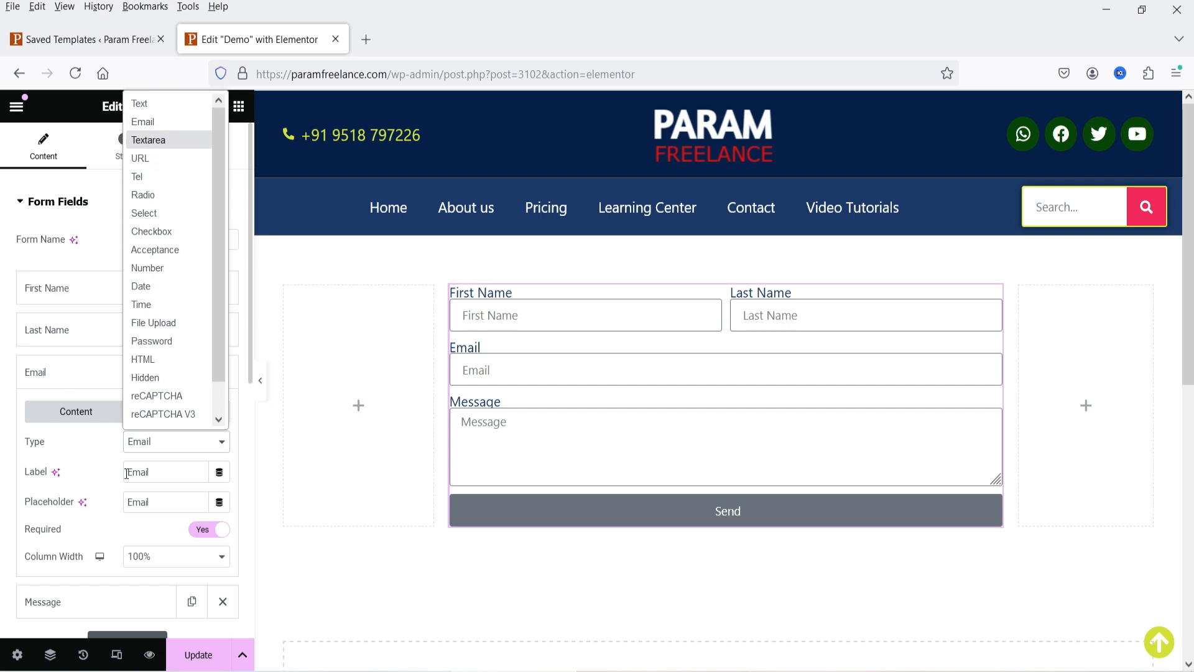
click(166, 470)
click(171, 502)
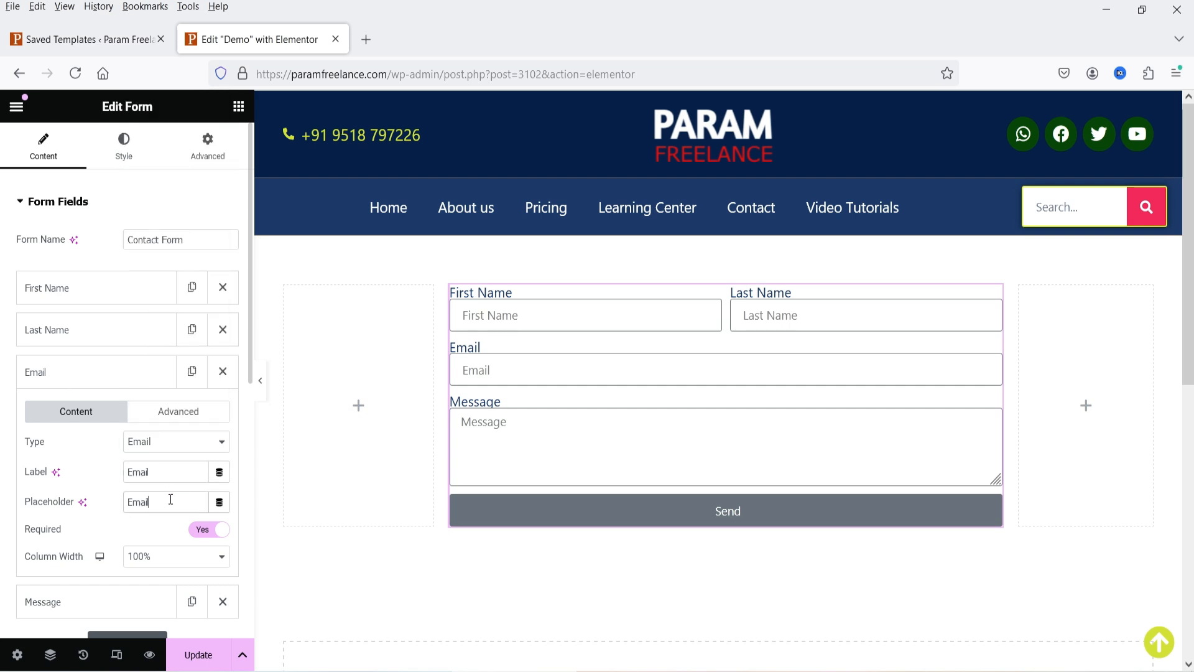
scroll(87, 537, down, 2)
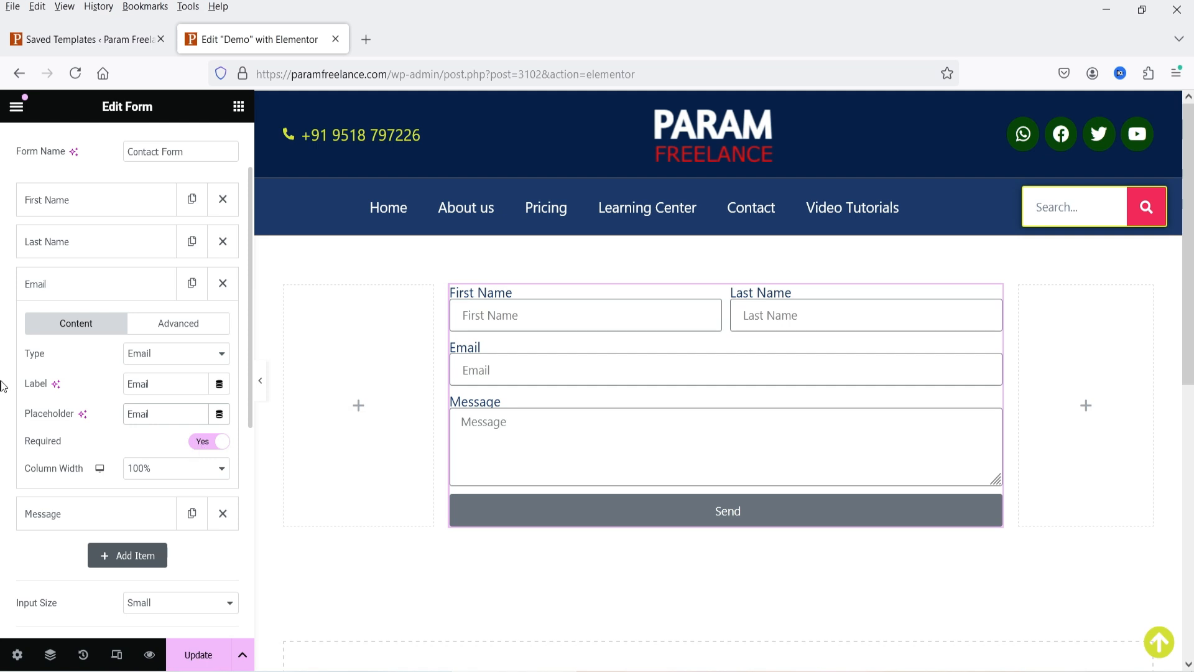
click(65, 285)
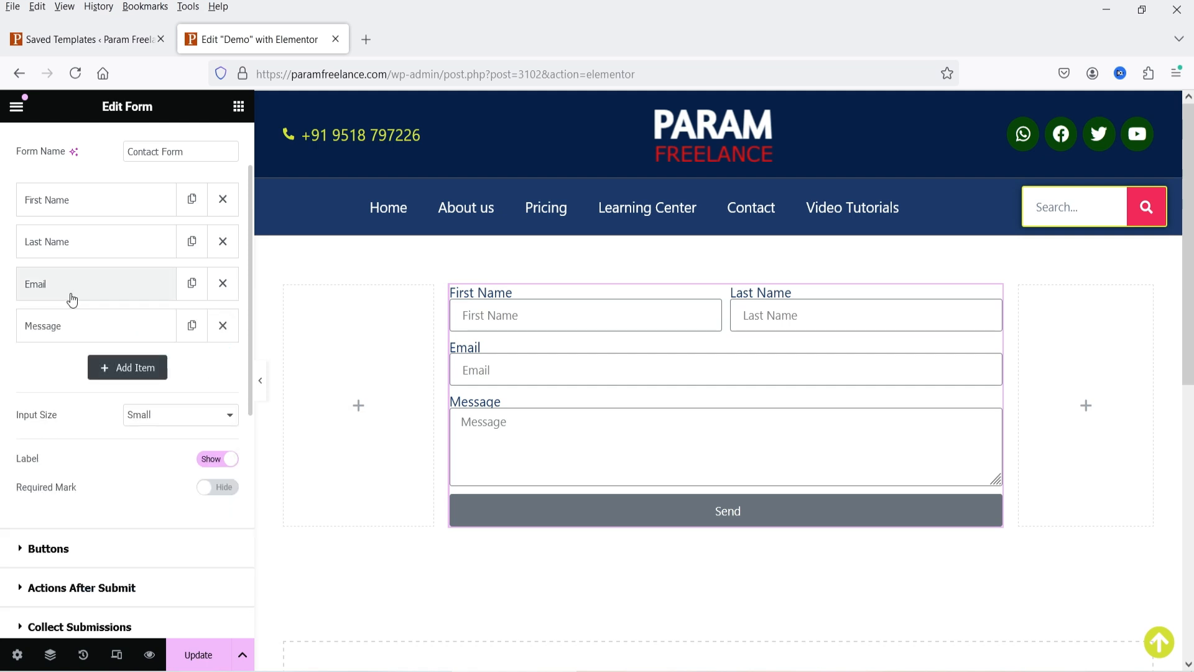
- Add a required Tel field with label and placeholder 'Phone Number'
click(123, 368)
click(139, 448)
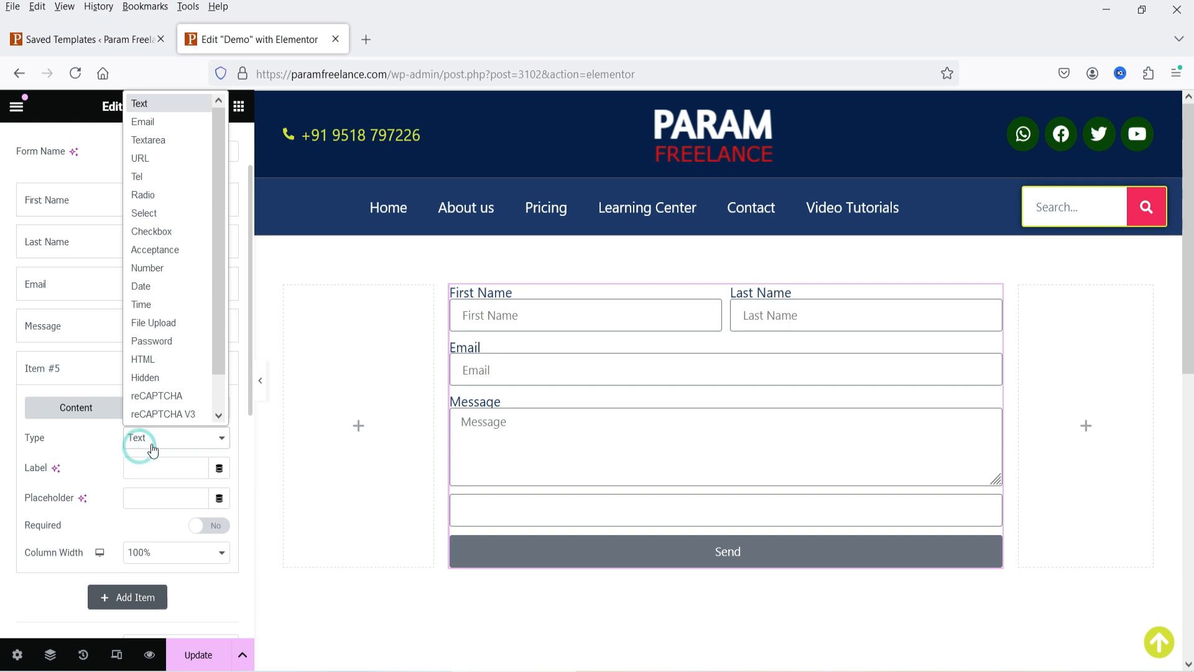
click(160, 177)
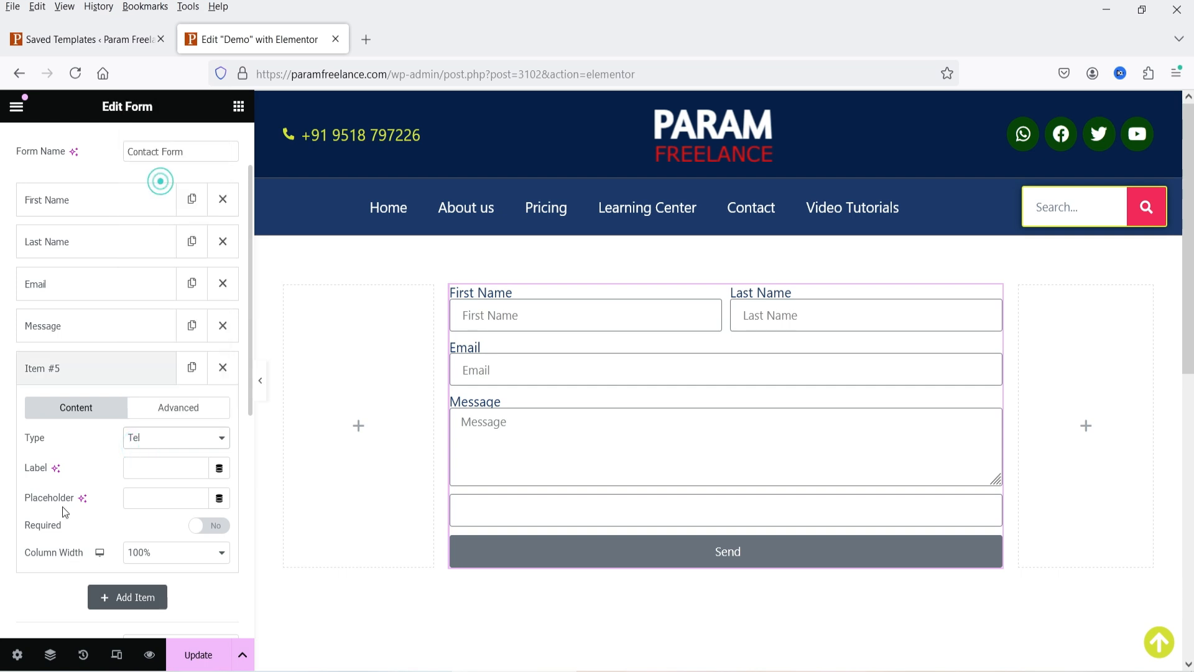
click(140, 469)
text(Pho)
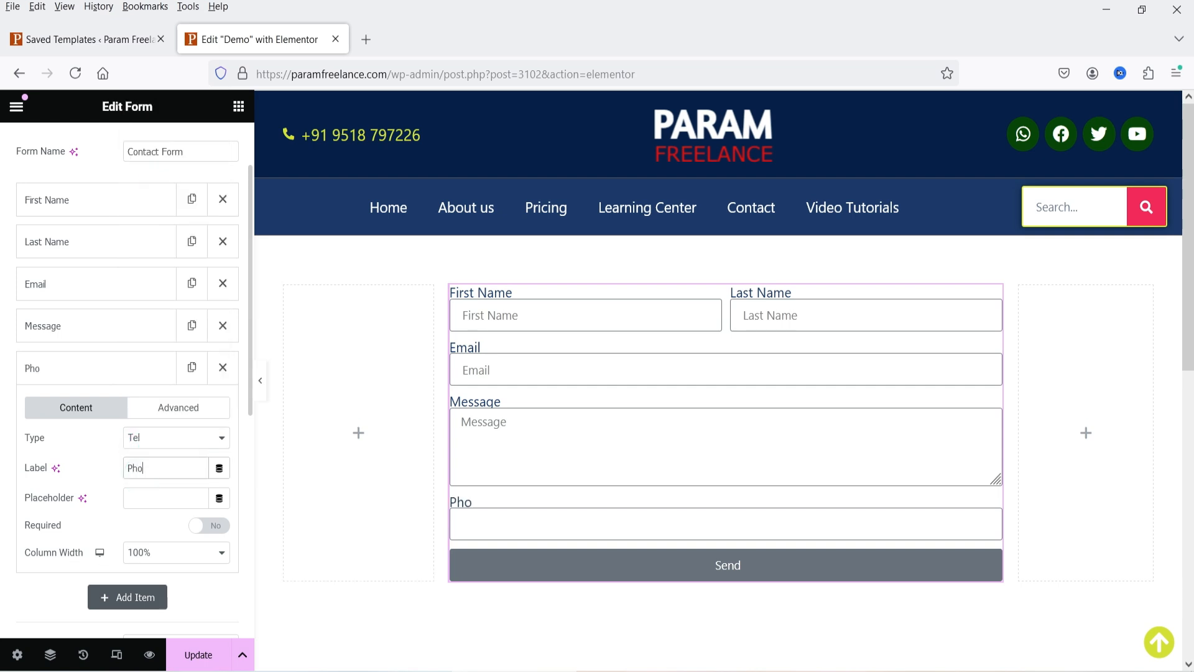
text(ne Number)
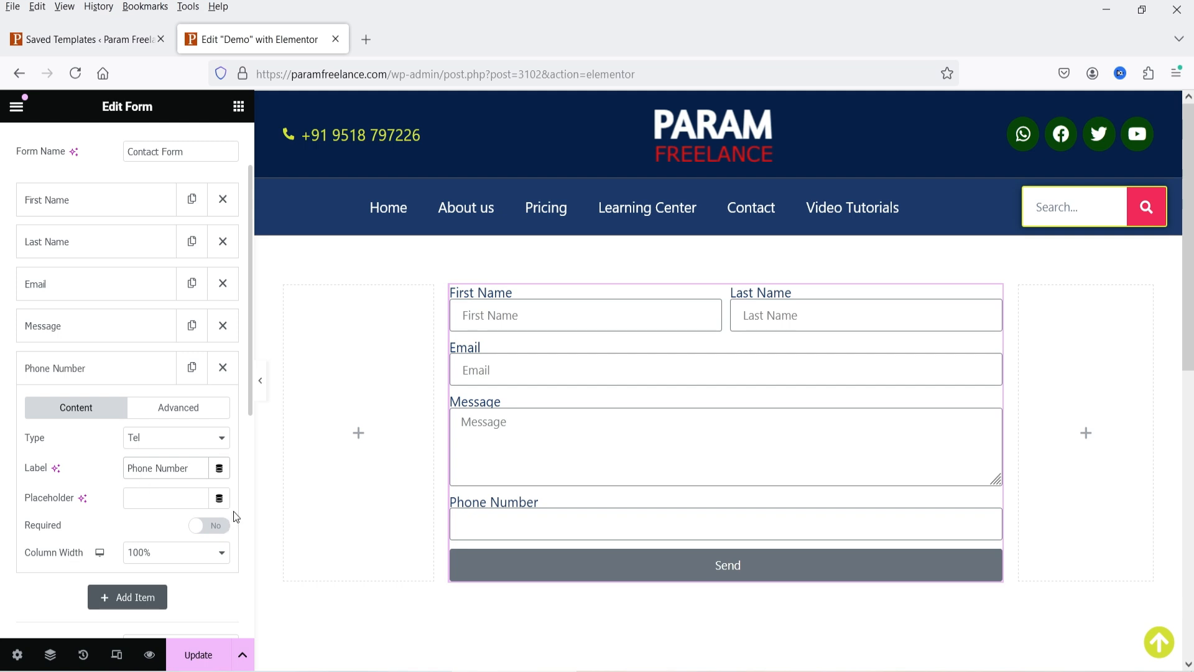
drag(195, 464, 56, 469)
key(ctrl+c)
click(149, 498)
key(ctrl+v)
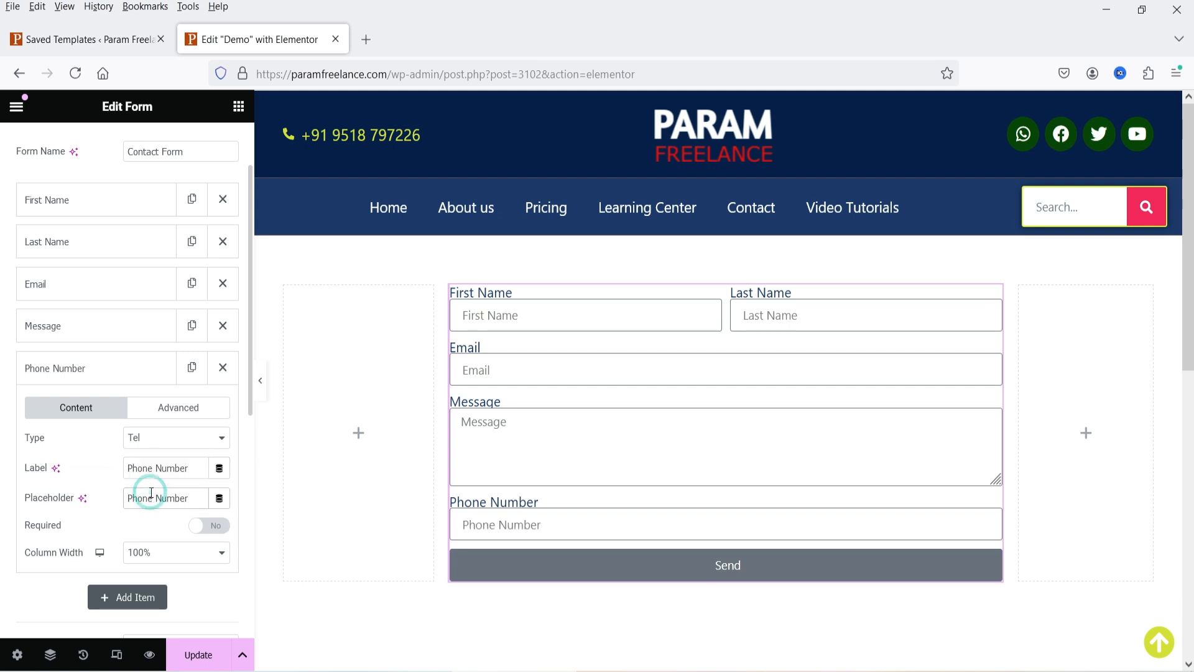
click(215, 528)
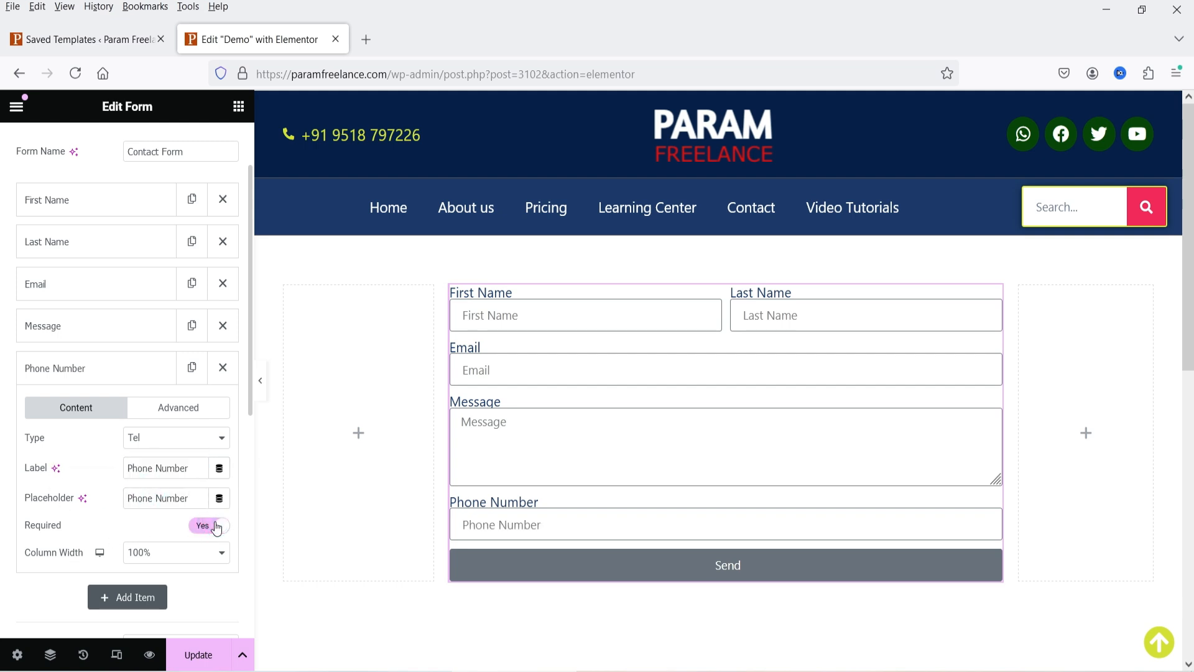
click(160, 410)
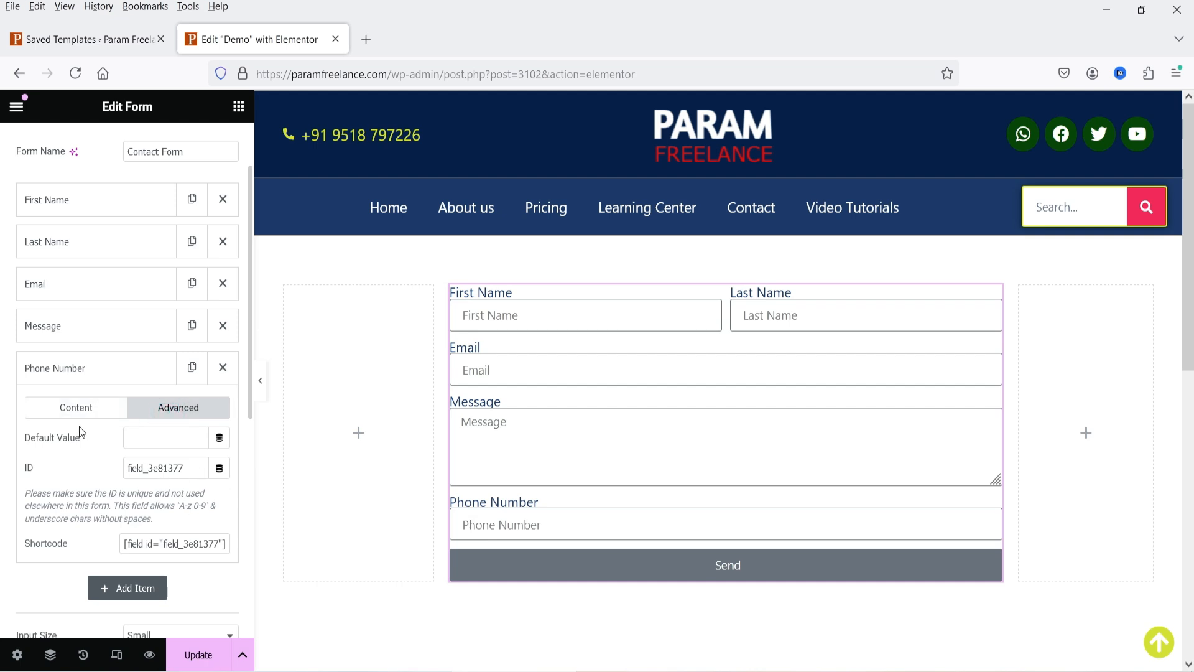
click(76, 407)
click(70, 368)
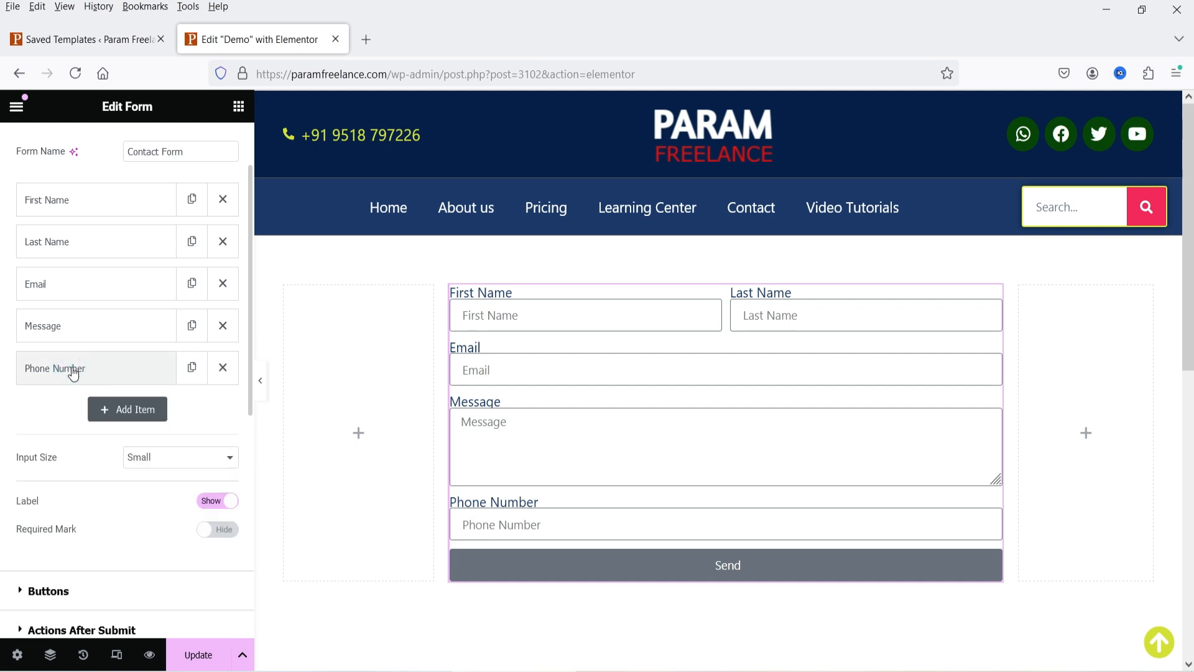
- Move Phone Number above Message, set Email and Phone Number to 50% width, and add a blank field
drag(72, 372, 88, 325)
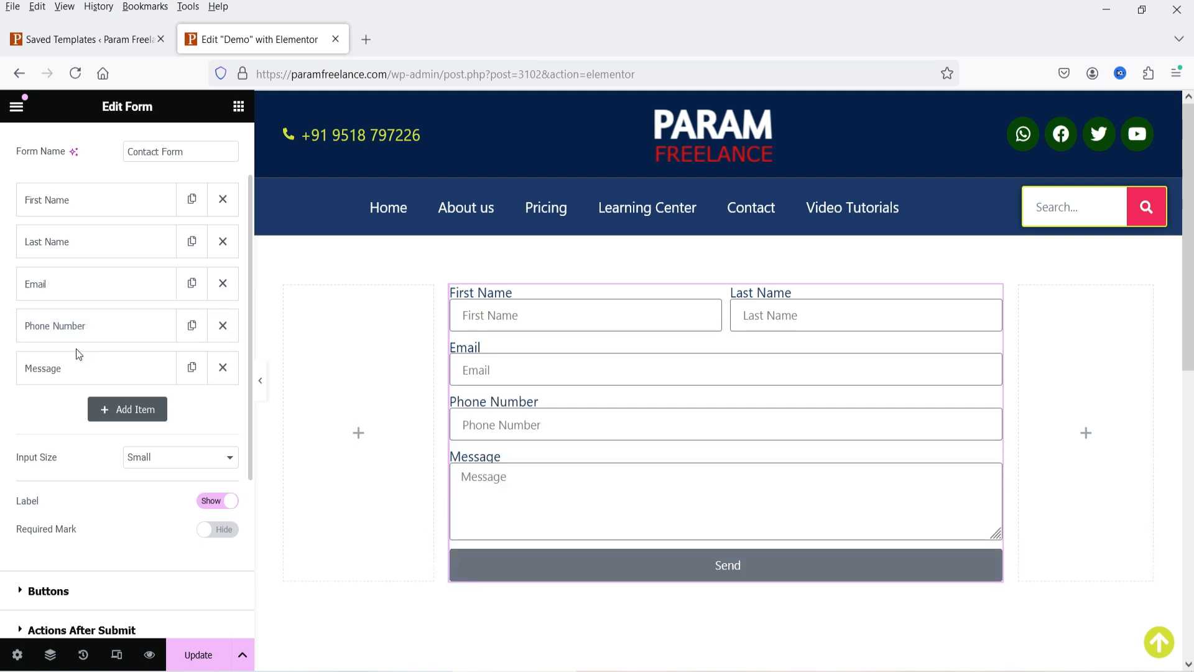
click(71, 274)
click(221, 442)
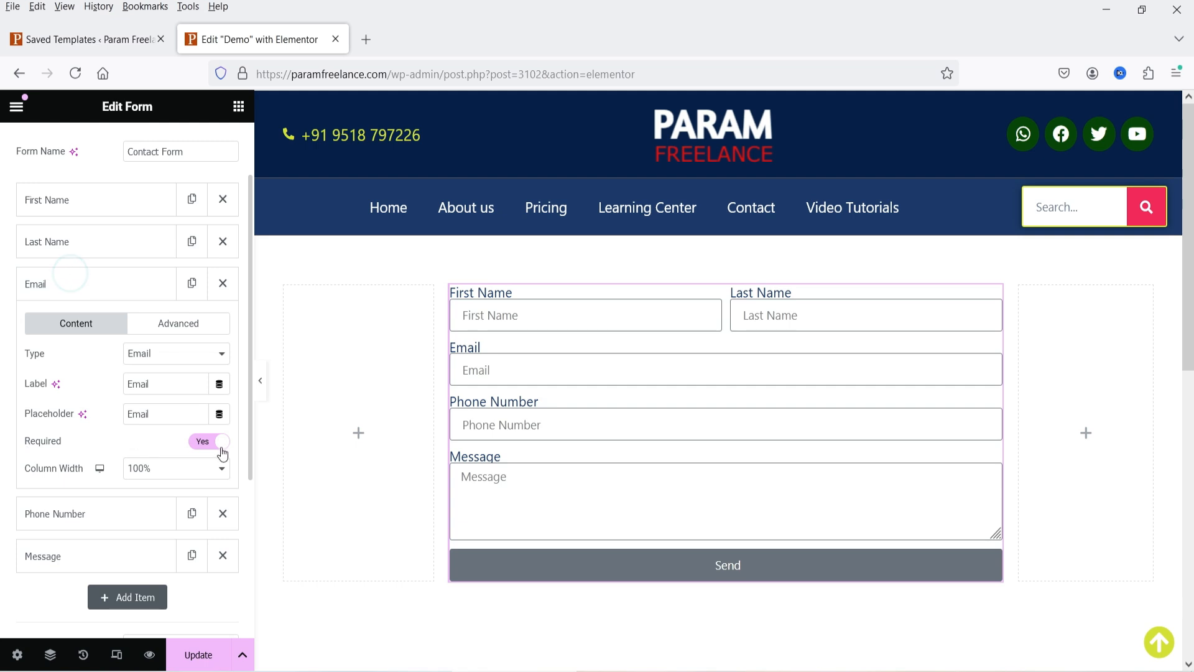
click(180, 468)
click(159, 316)
click(58, 278)
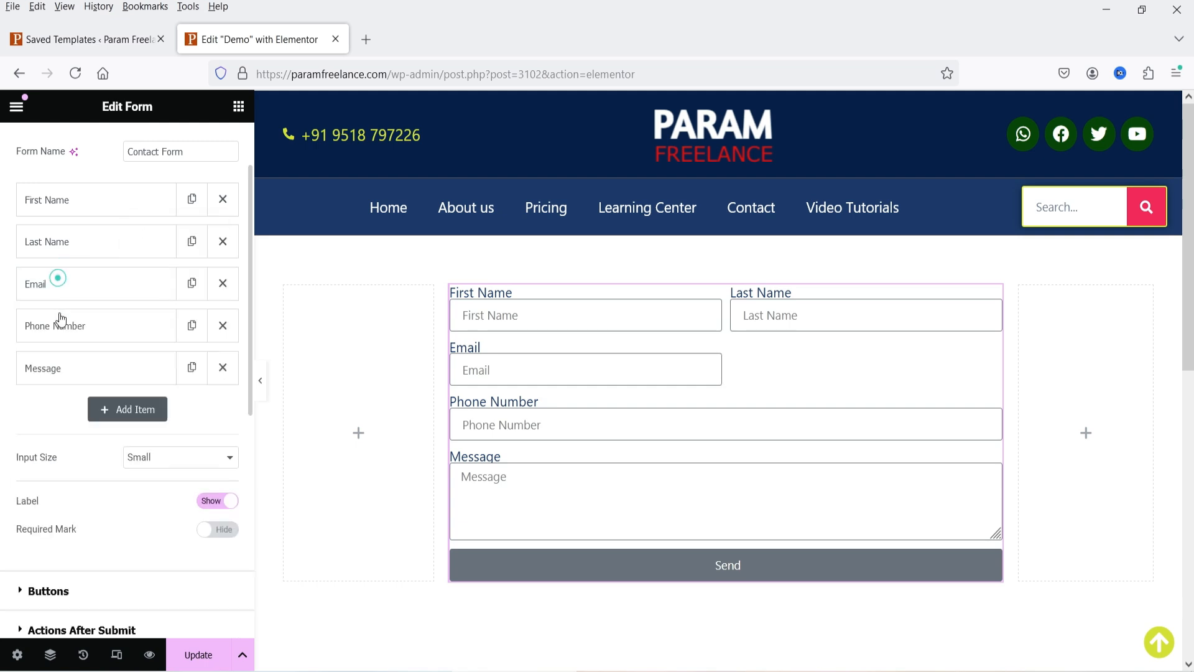
click(60, 318)
click(174, 509)
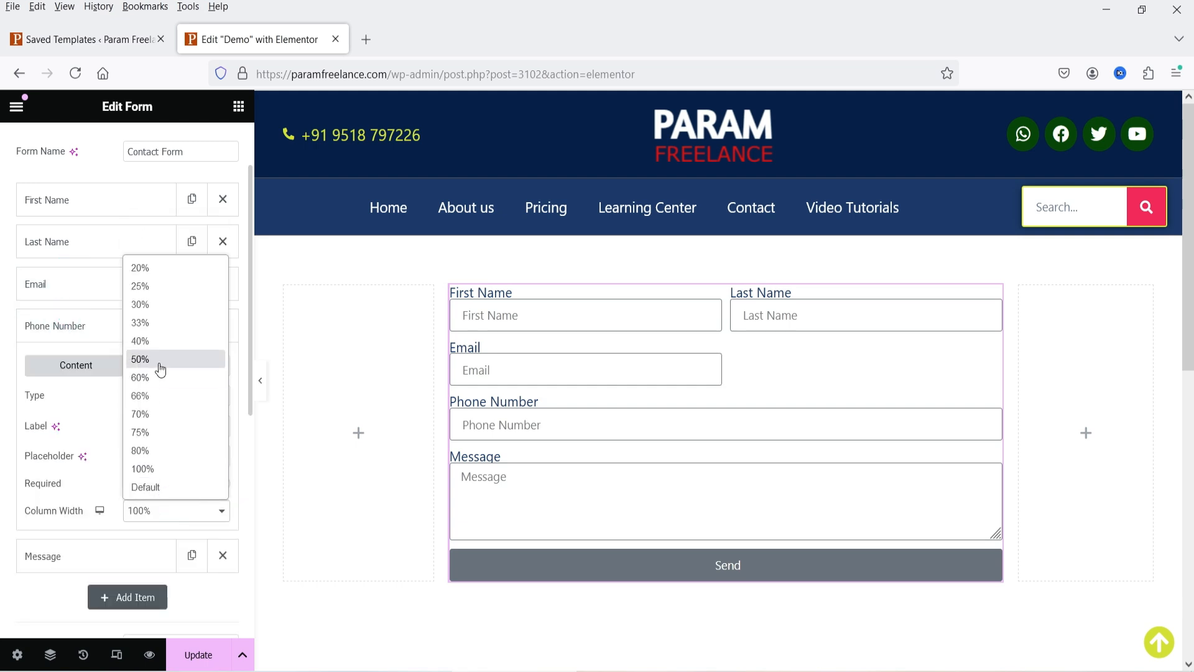
click(160, 360)
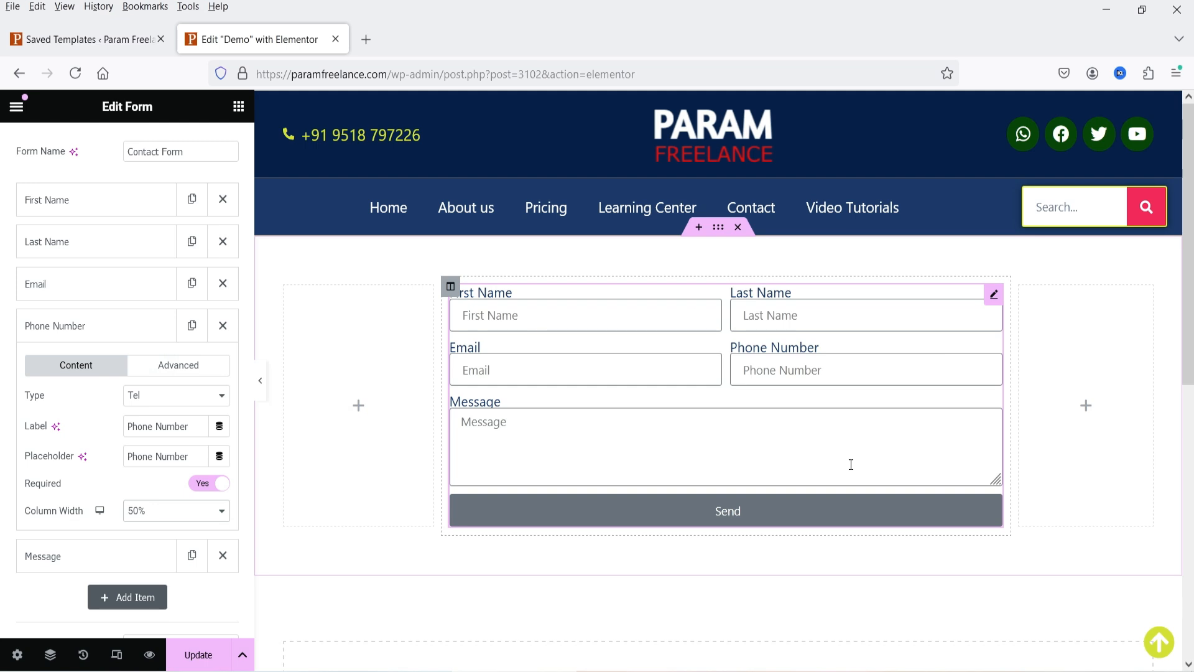
click(75, 328)
click(139, 410)
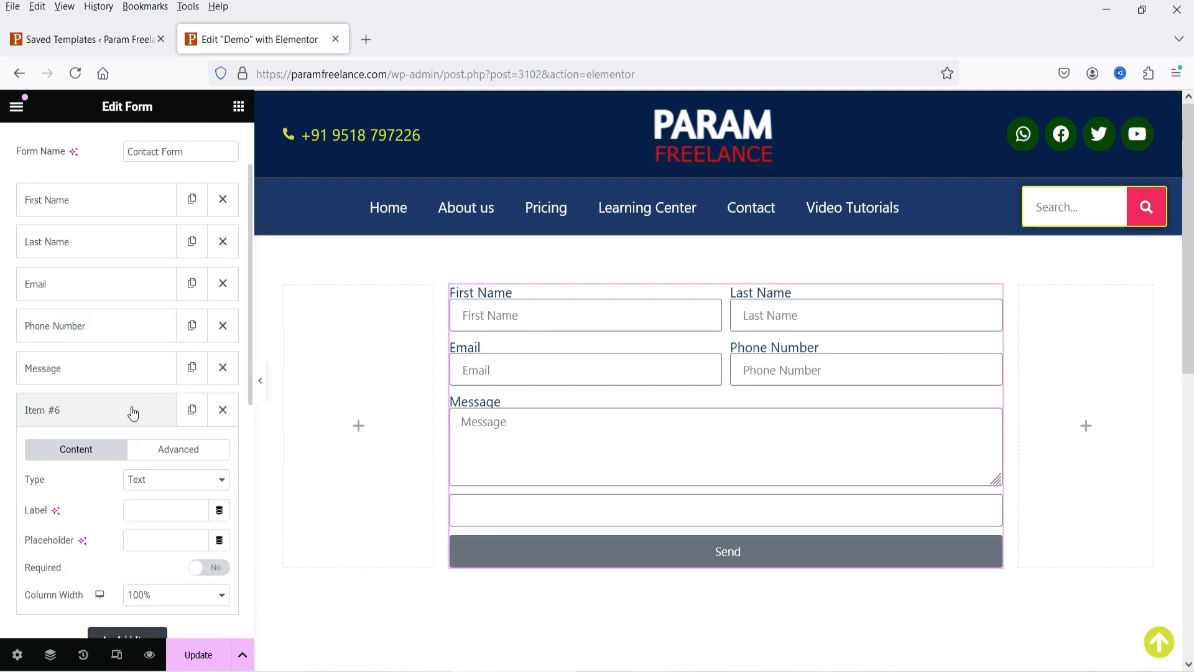
- Make the new field a Radio group 'Services Required' with Website Design, Ecommerce website, SEO, CRM, Automation
scroll(103, 406, down, 3)
click(172, 304)
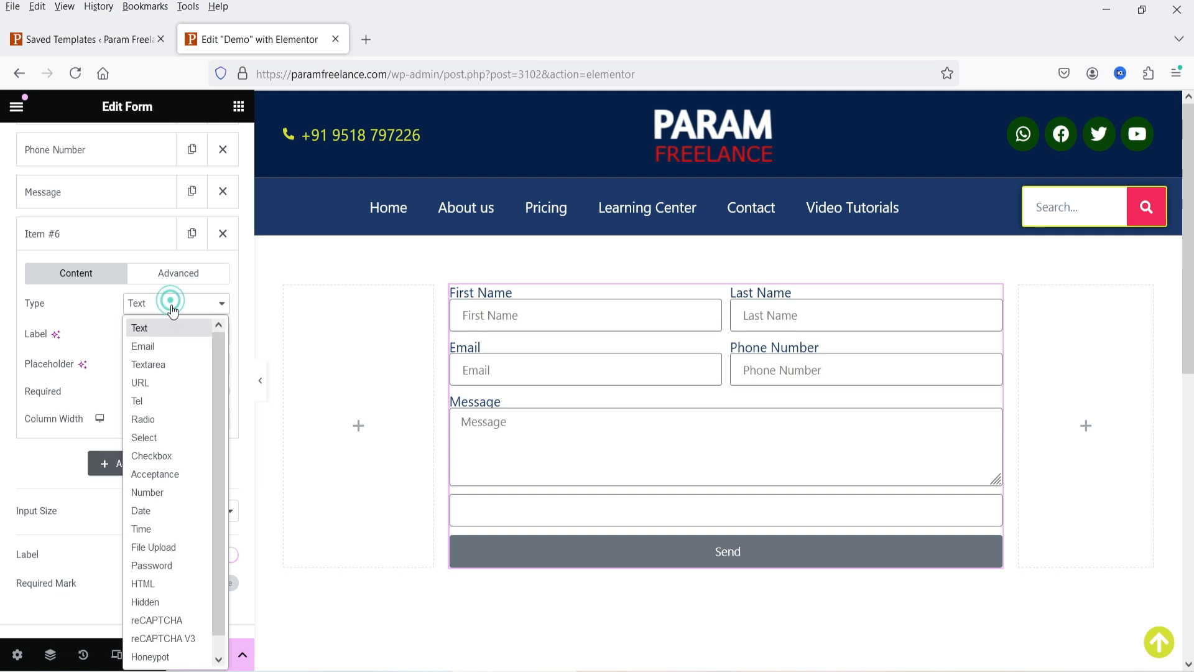
click(177, 418)
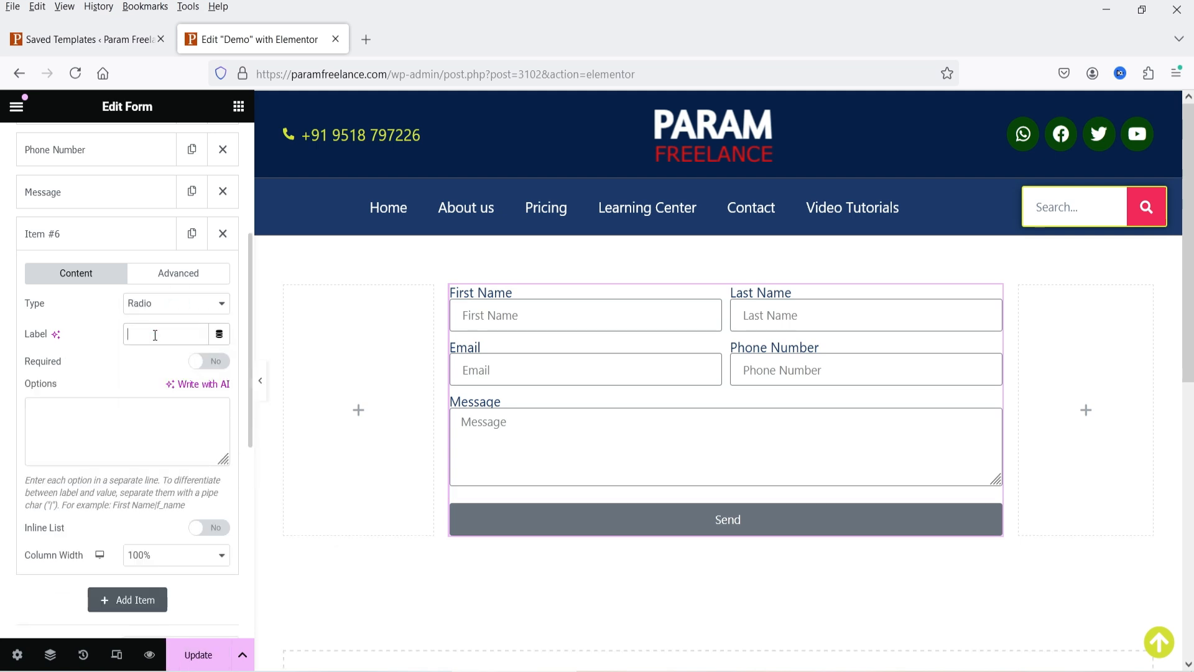
text(Servi)
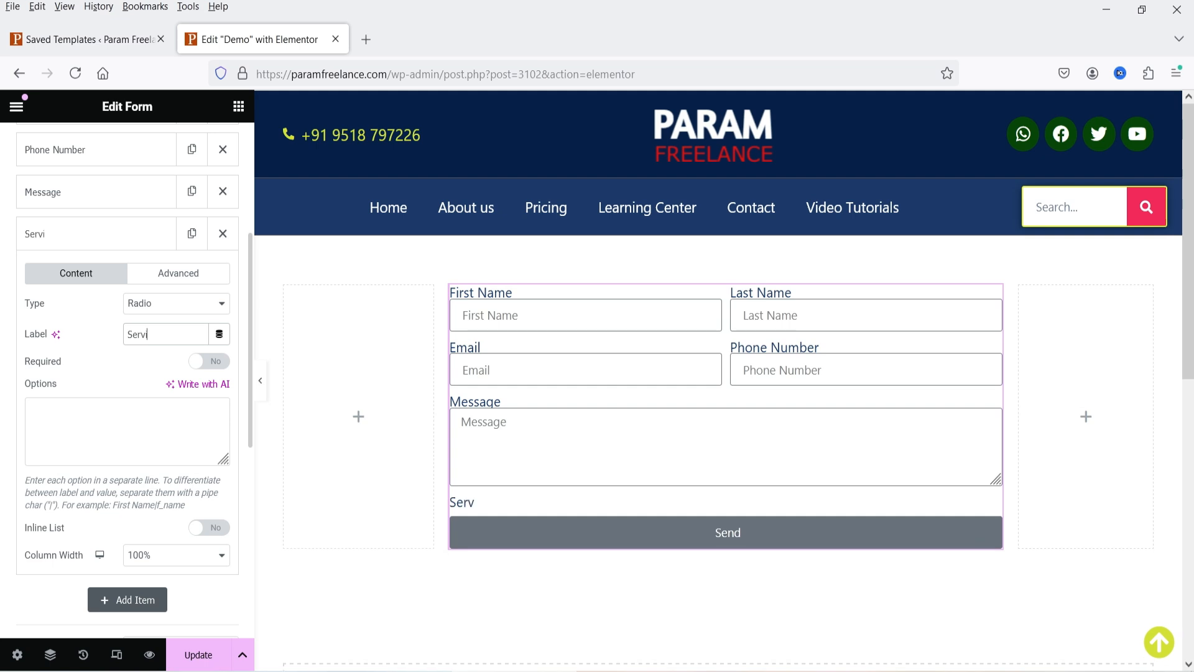
text(ces Required)
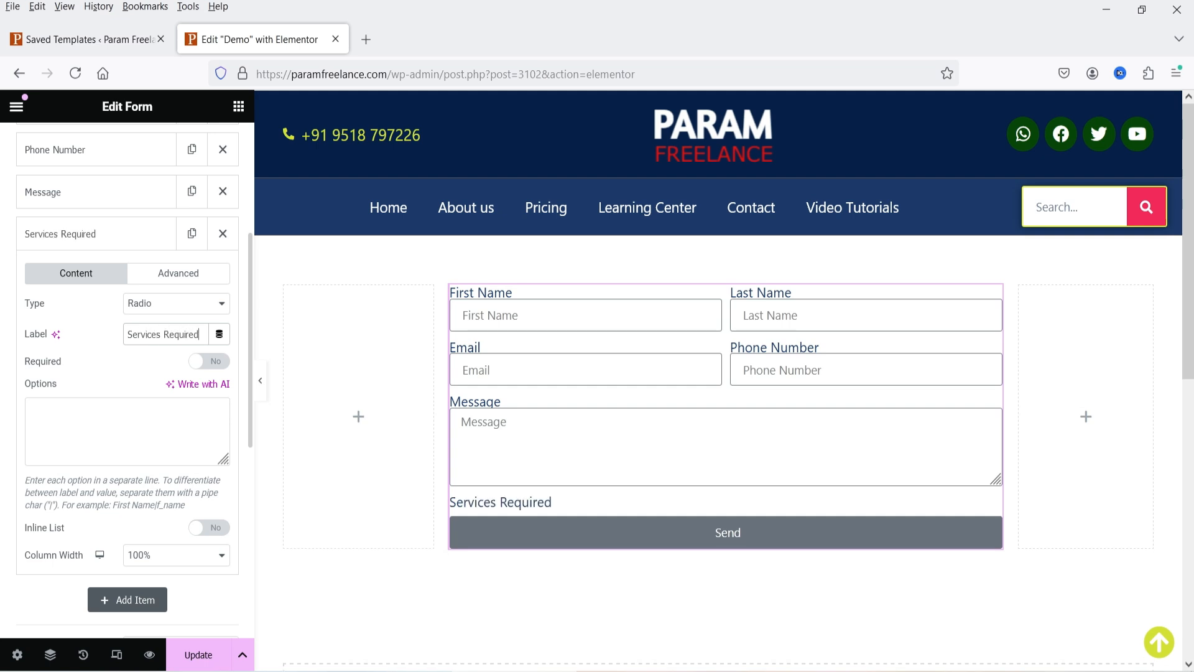
click(96, 413)
text(Website Design)
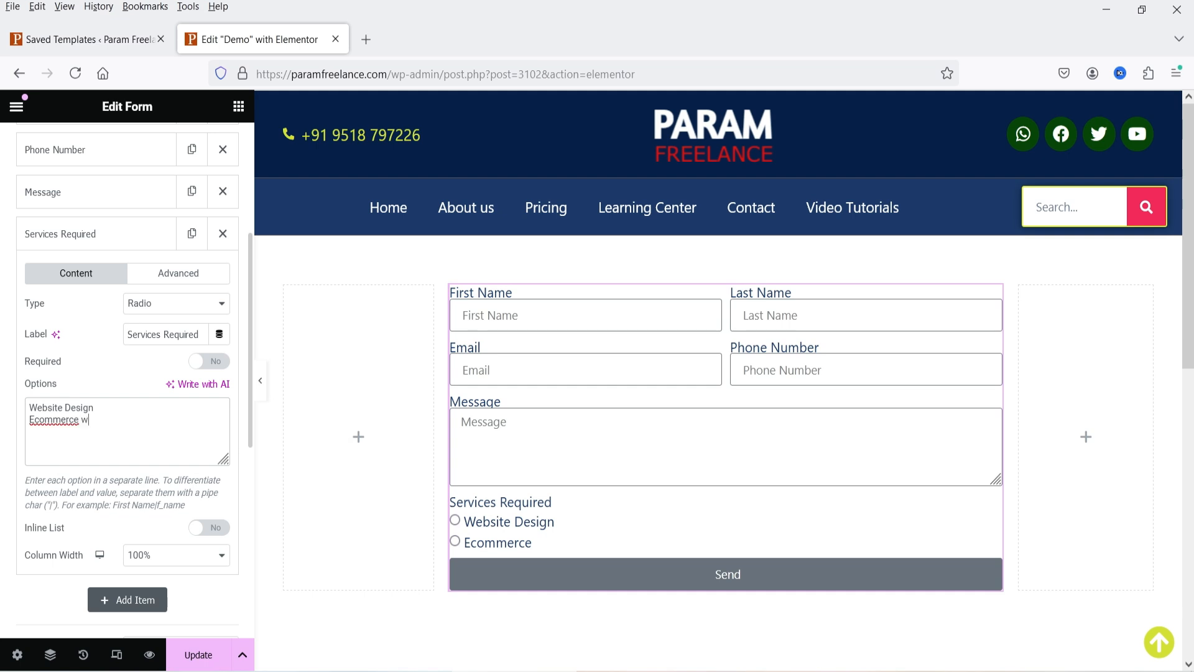
text(ebsite)
key(Return)
text(SEO)
key(Return)
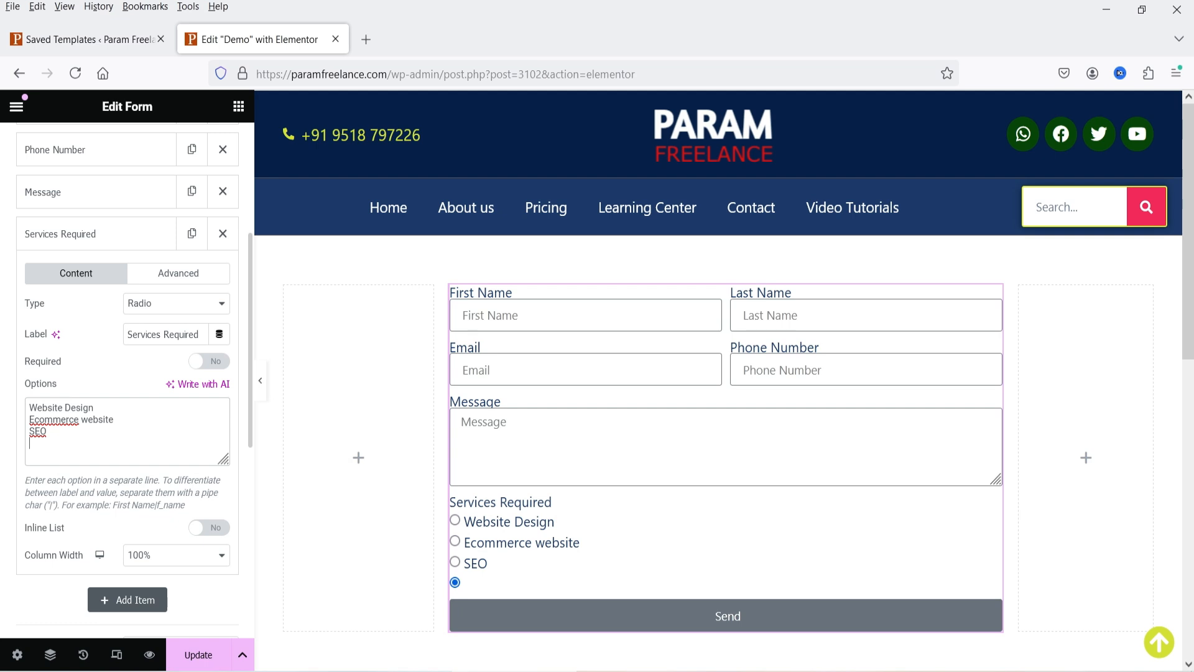
text(CRM)
key(Return)
text(Automation)
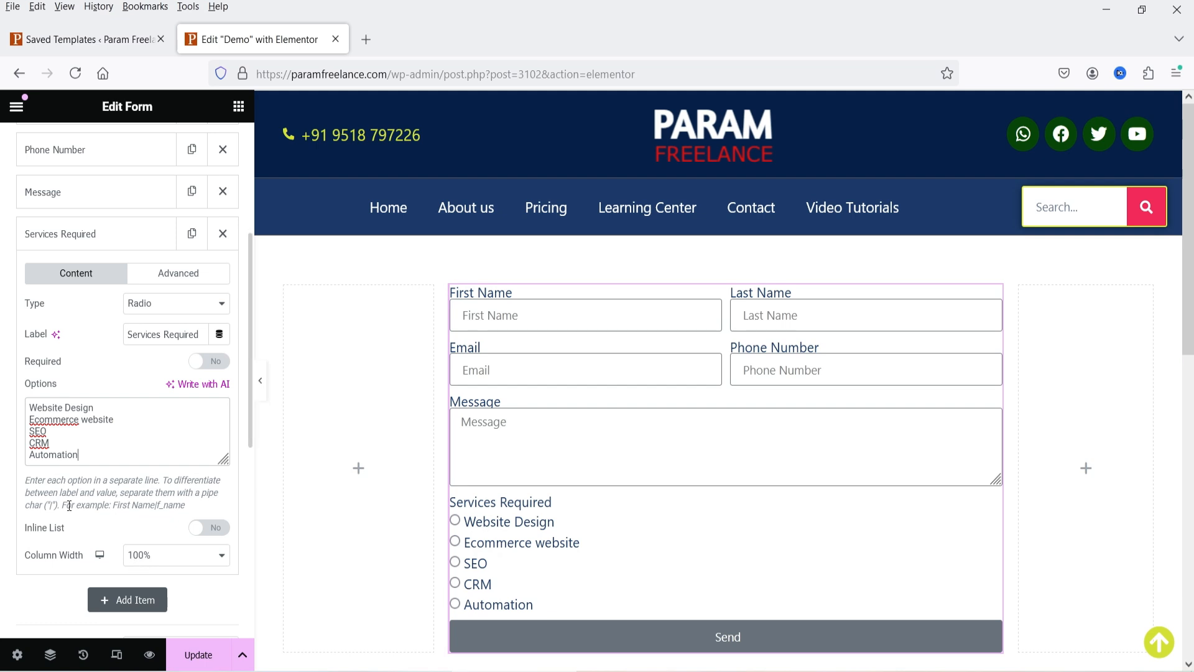
- Show the radio options inline and make Services Required a required field
click(217, 530)
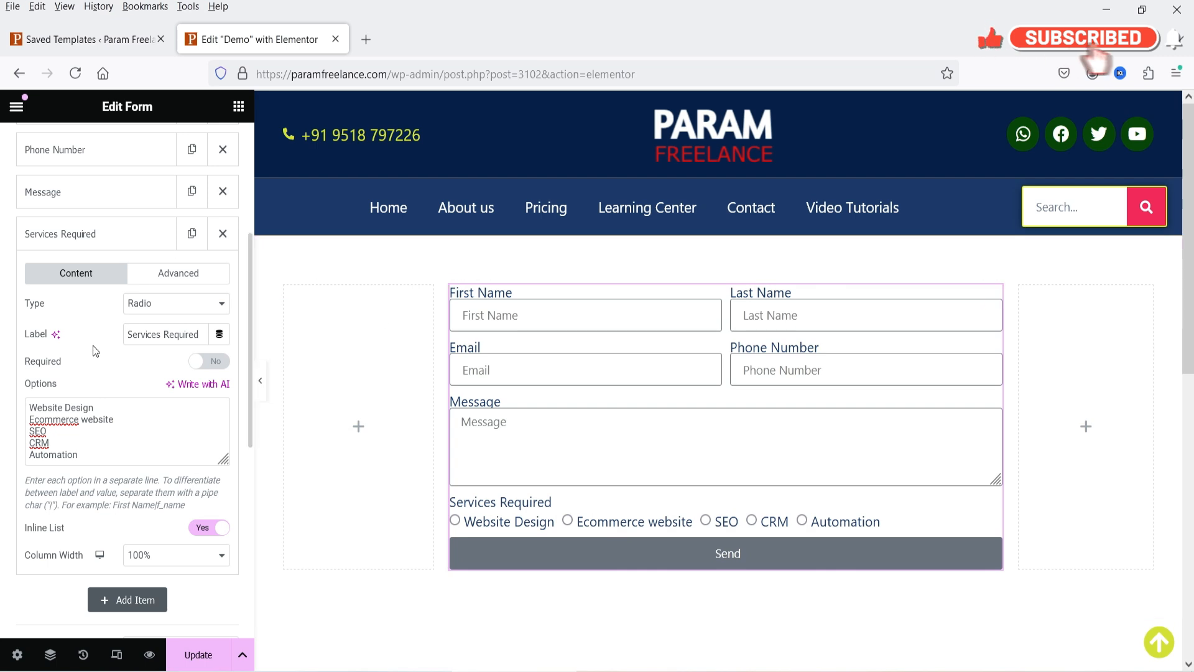
click(205, 362)
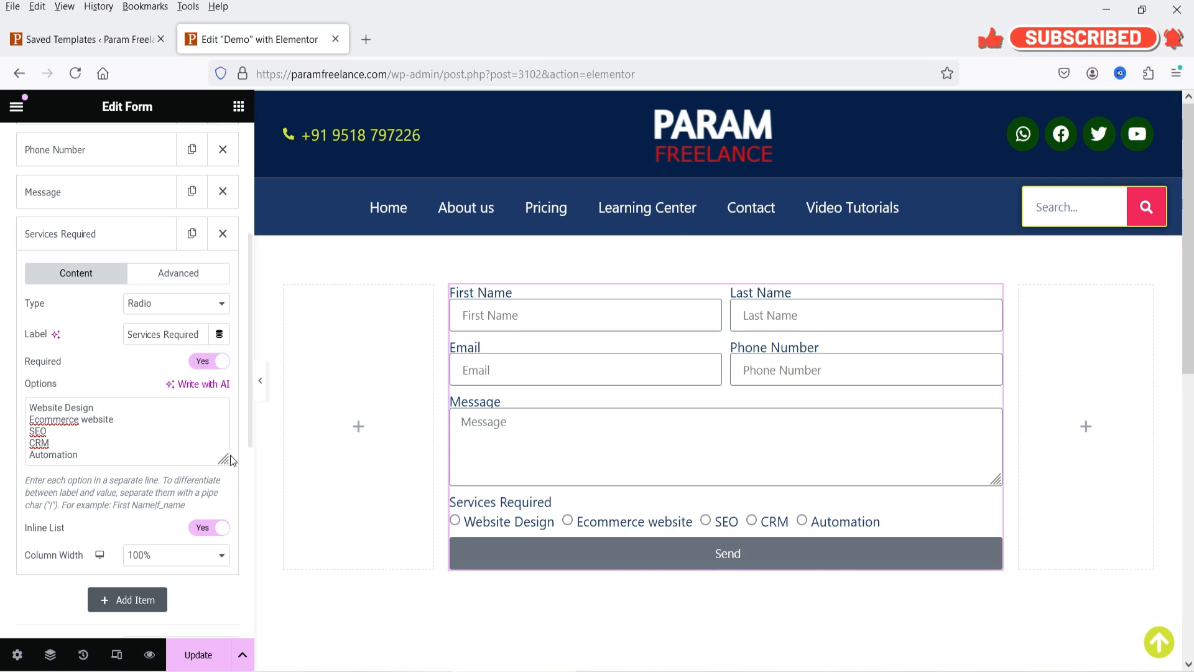
click(62, 233)
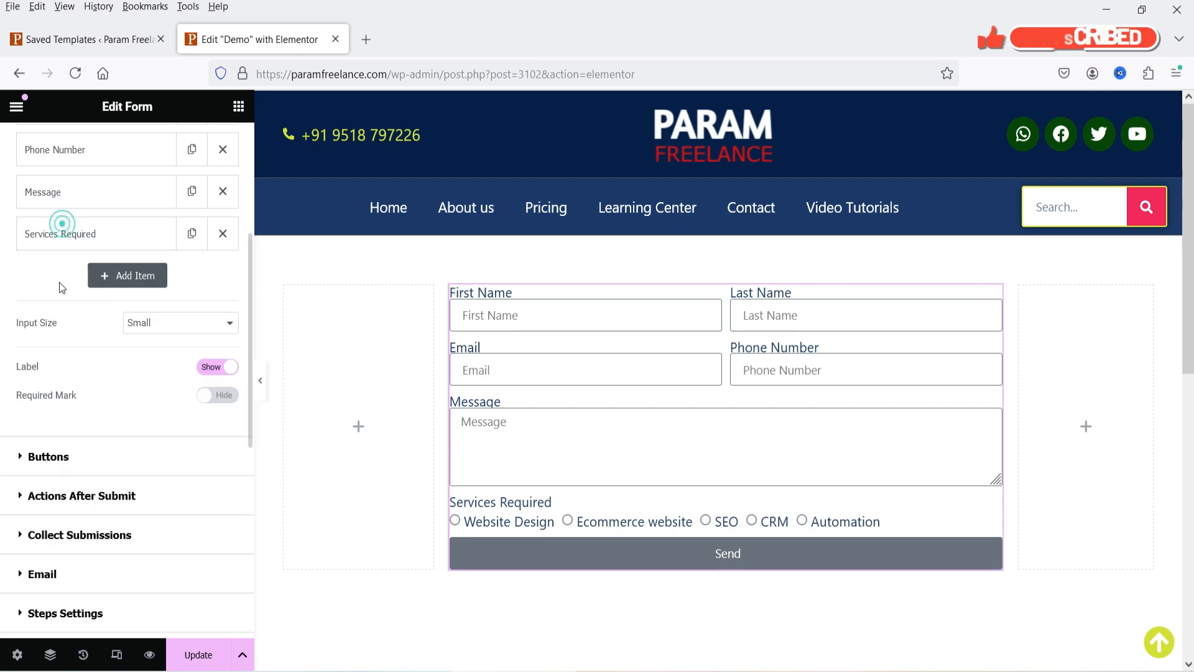
- Add a Select field labelled 'Services' with options Website Design, SEO, Ecommerce, CRM, Automation
click(127, 283)
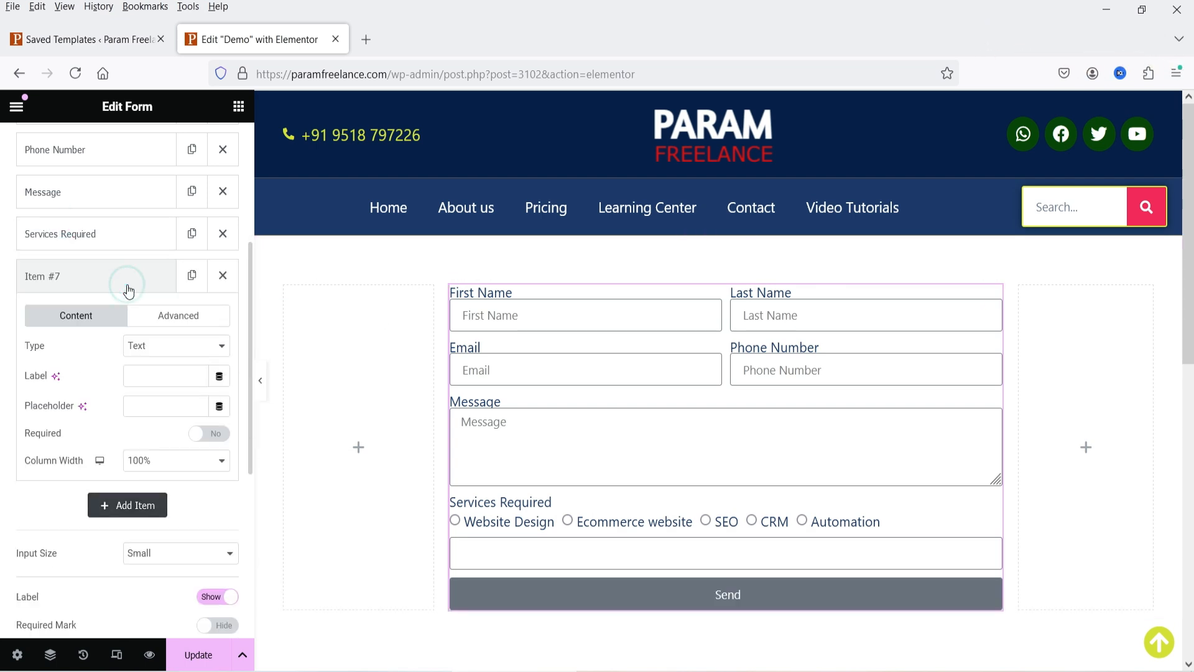
click(149, 348)
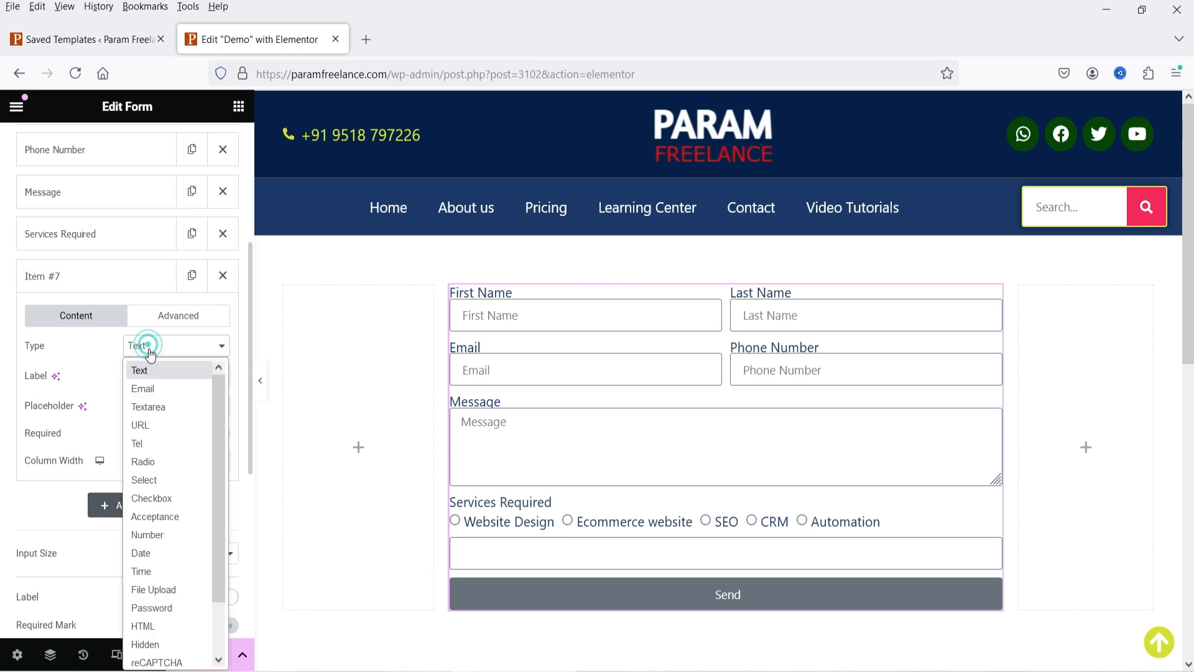
click(161, 480)
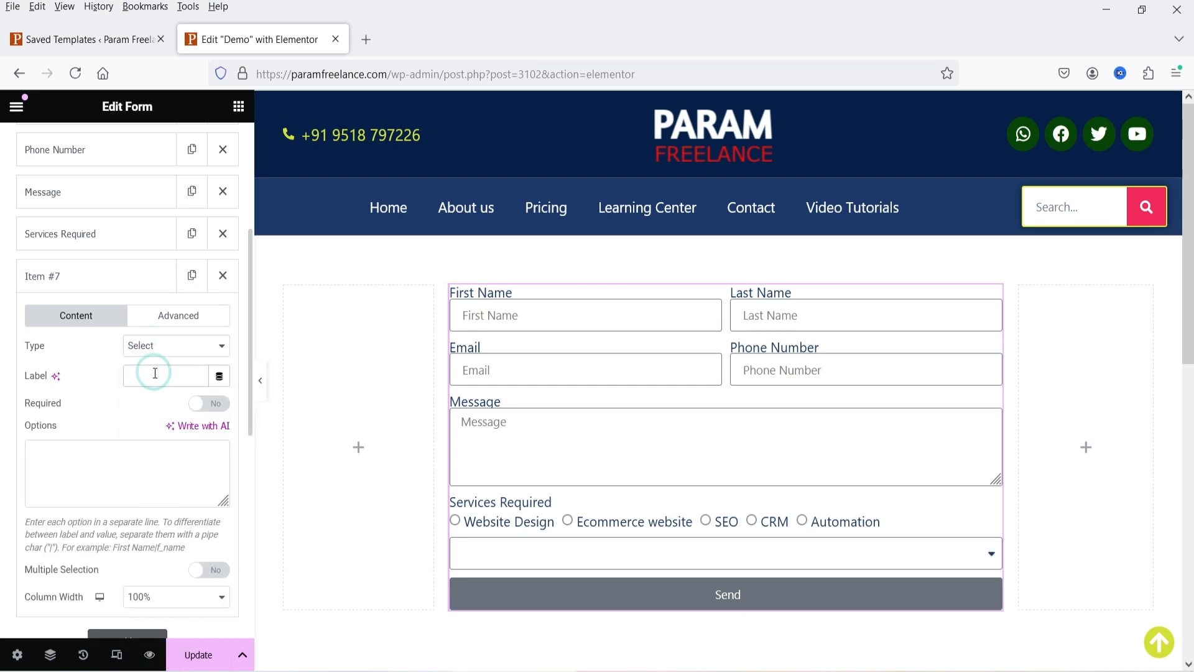
text(S)
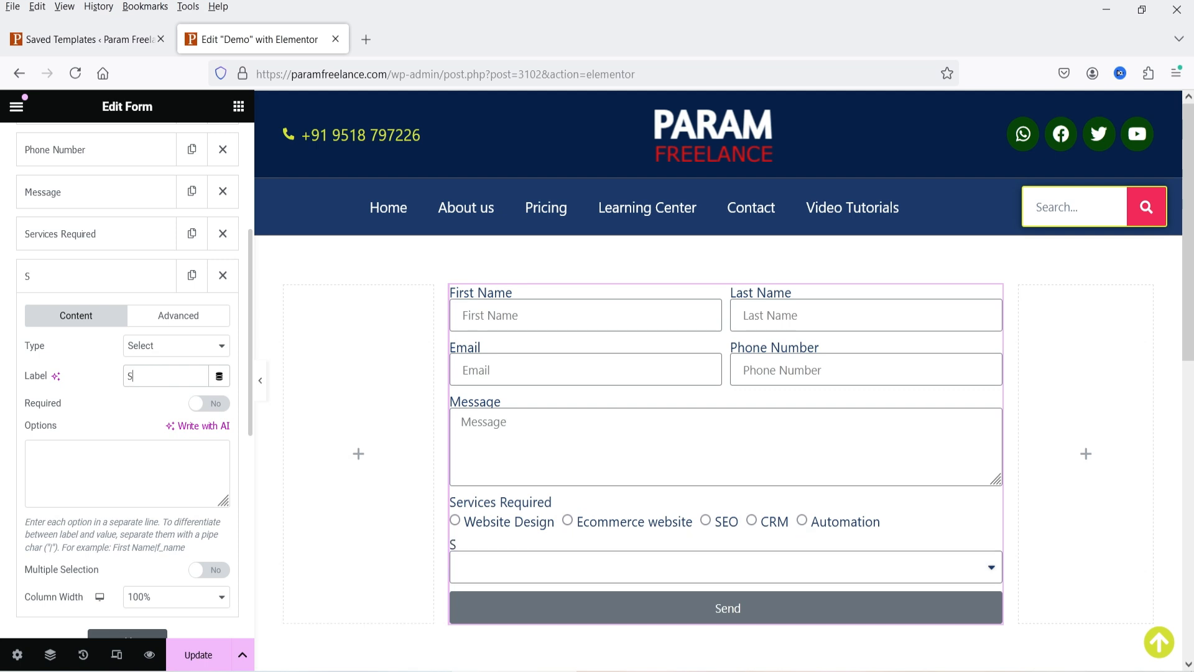
text(ervices)
click(117, 479)
text(Website Design)
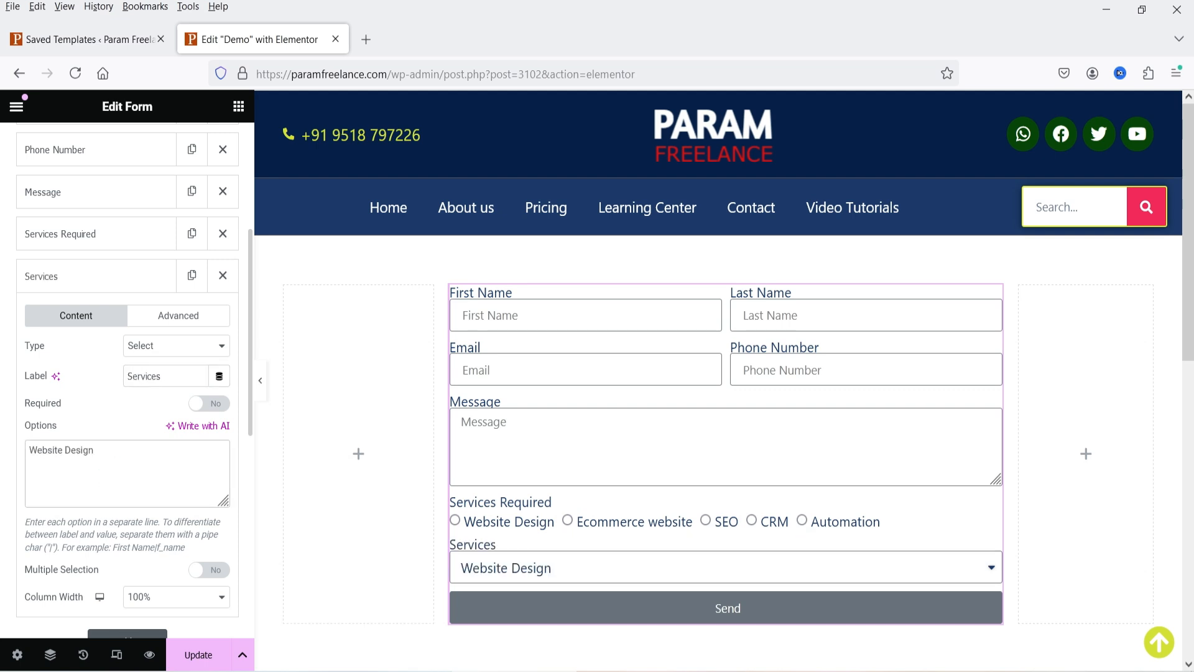
key(Return)
text(SEO)
key(Return)
text(Ecommerce)
key(Return)
text(CRM)
key(Return)
text(Automation)
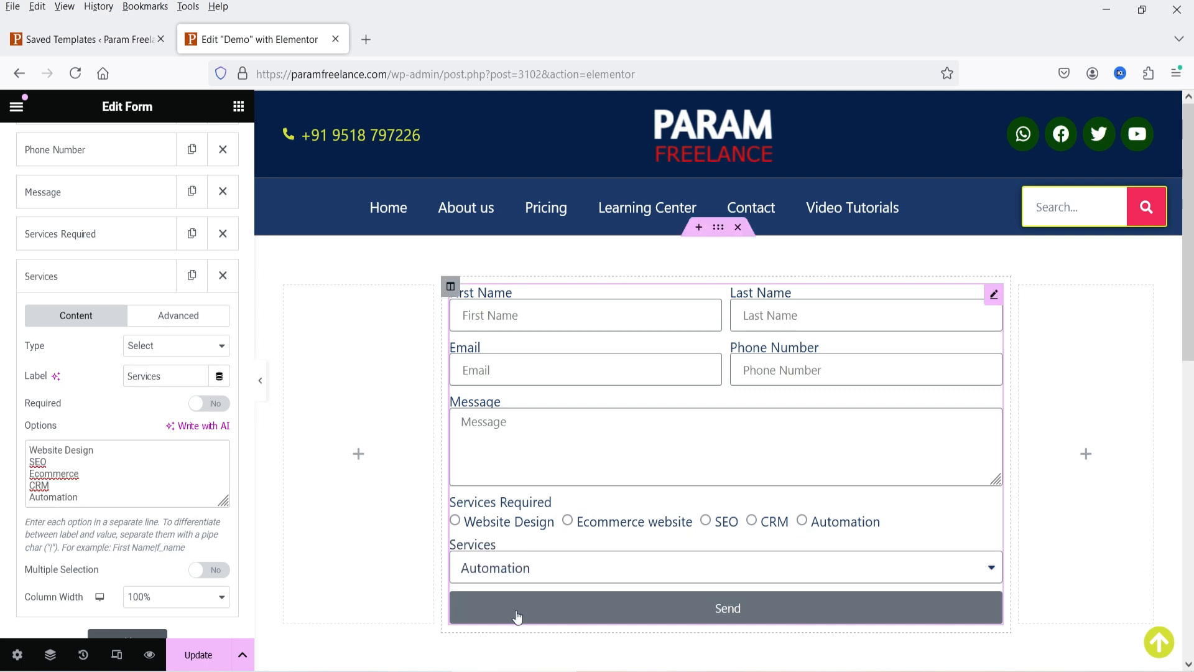
- Preview the Services dropdown on the canvas to check its five options
scroll(573, 399, down, 3)
click(541, 407)
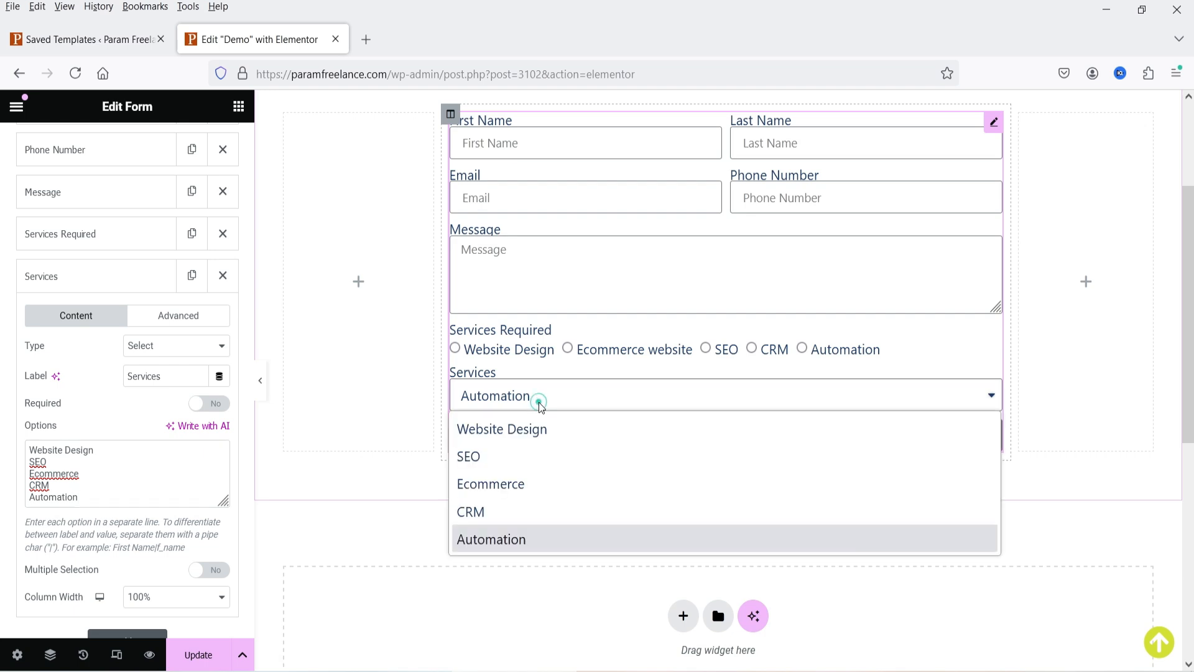
click(541, 407)
click(540, 402)
click(540, 403)
click(540, 403)
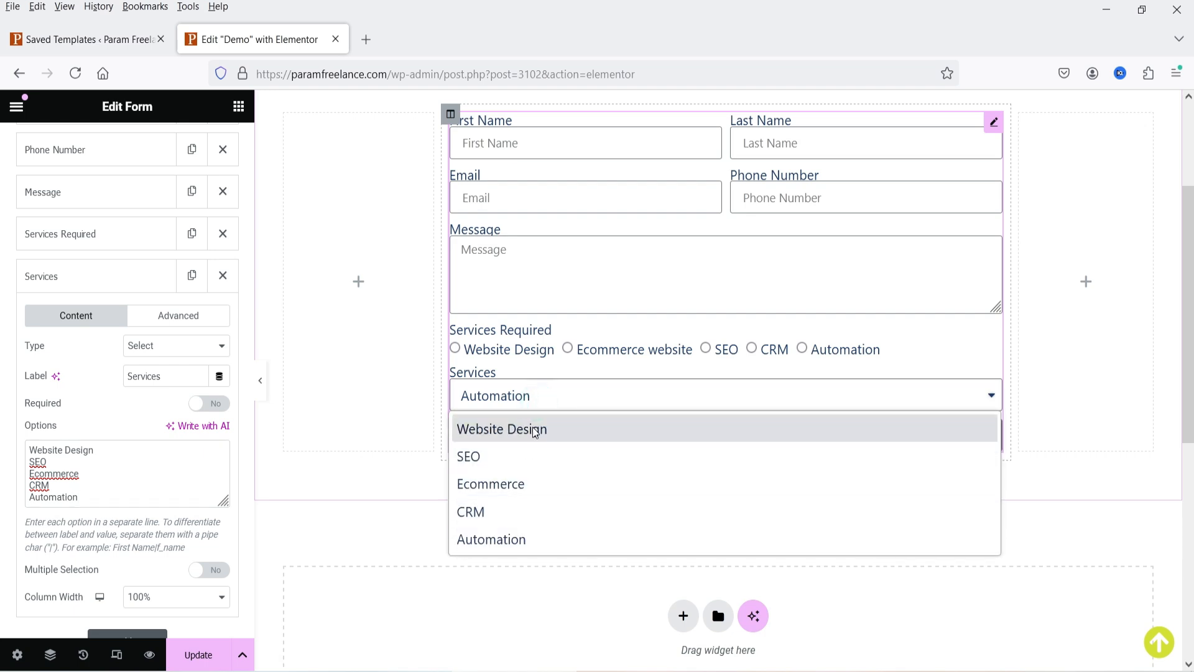
click(95, 413)
- Make Services required with multiple selection, then test choices in Services and Services Required
click(214, 413)
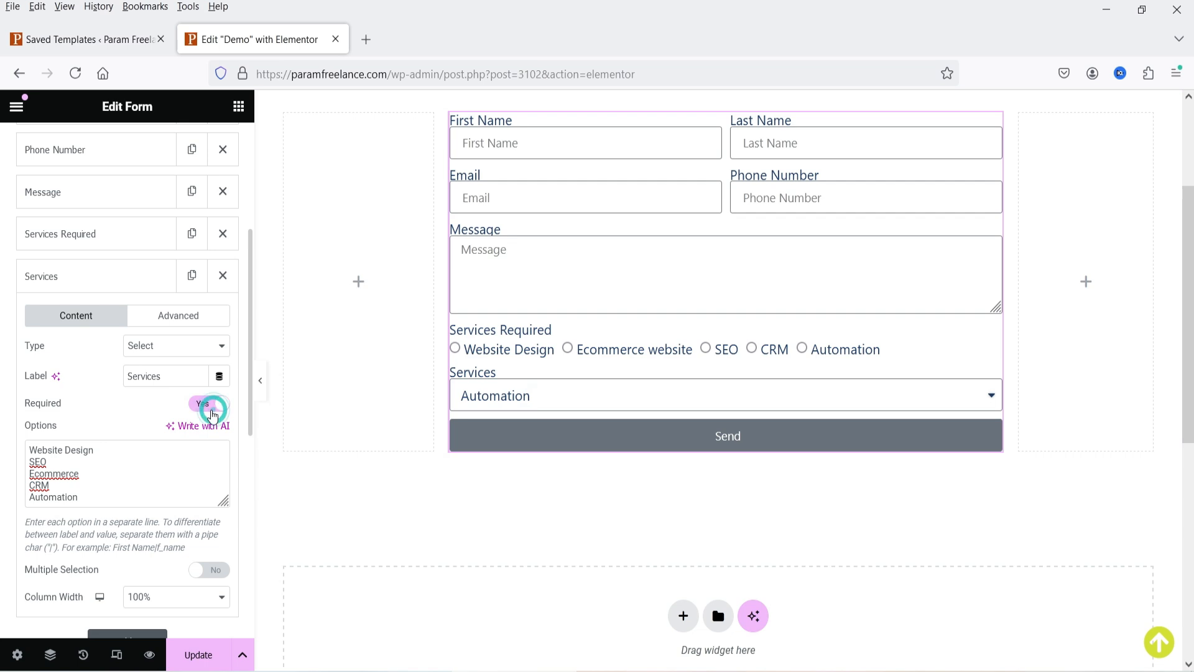
scroll(148, 401, down, 3)
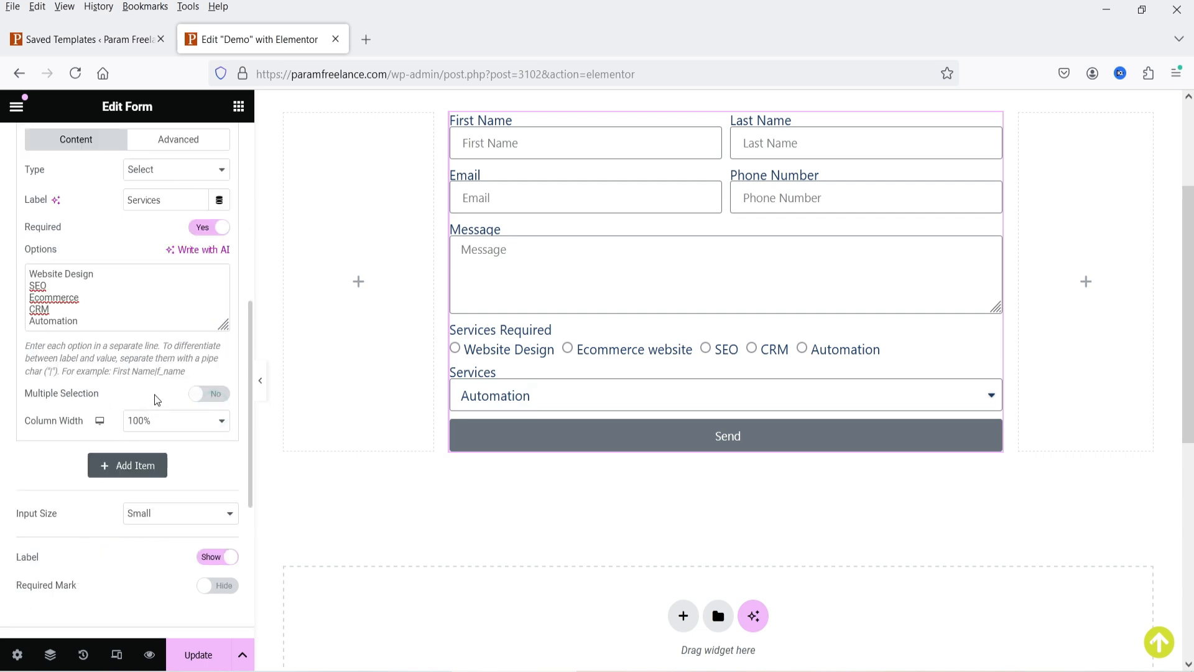
click(205, 394)
click(592, 403)
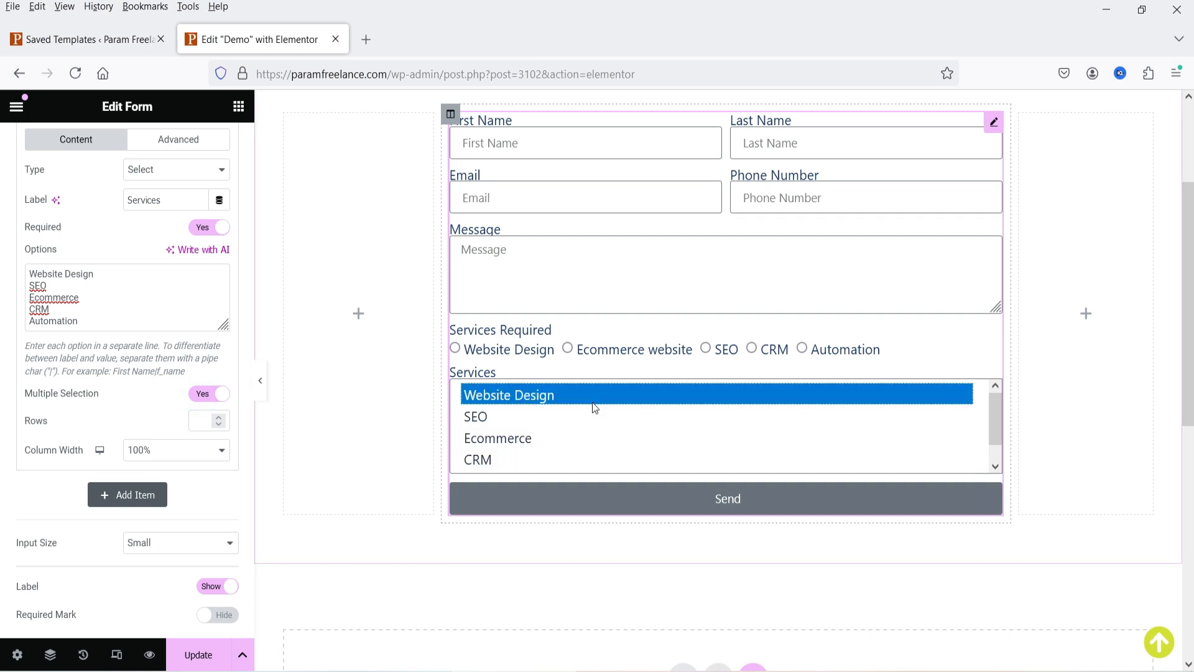
click(524, 437)
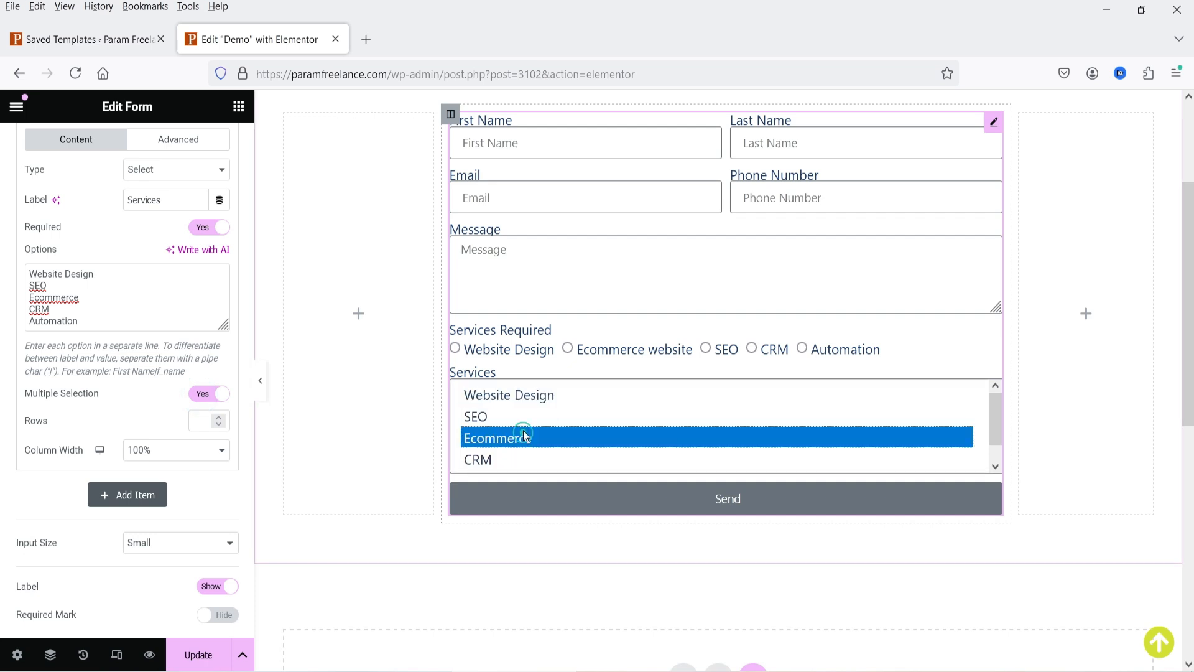
ctrl+click(543, 398)
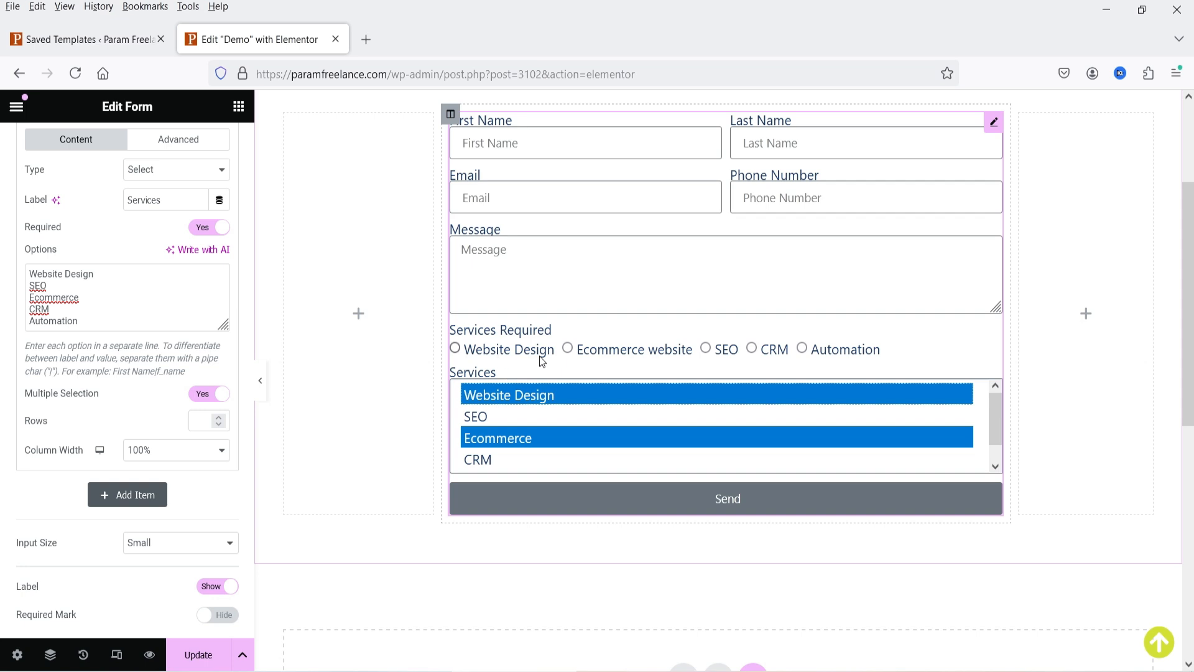
click(567, 348)
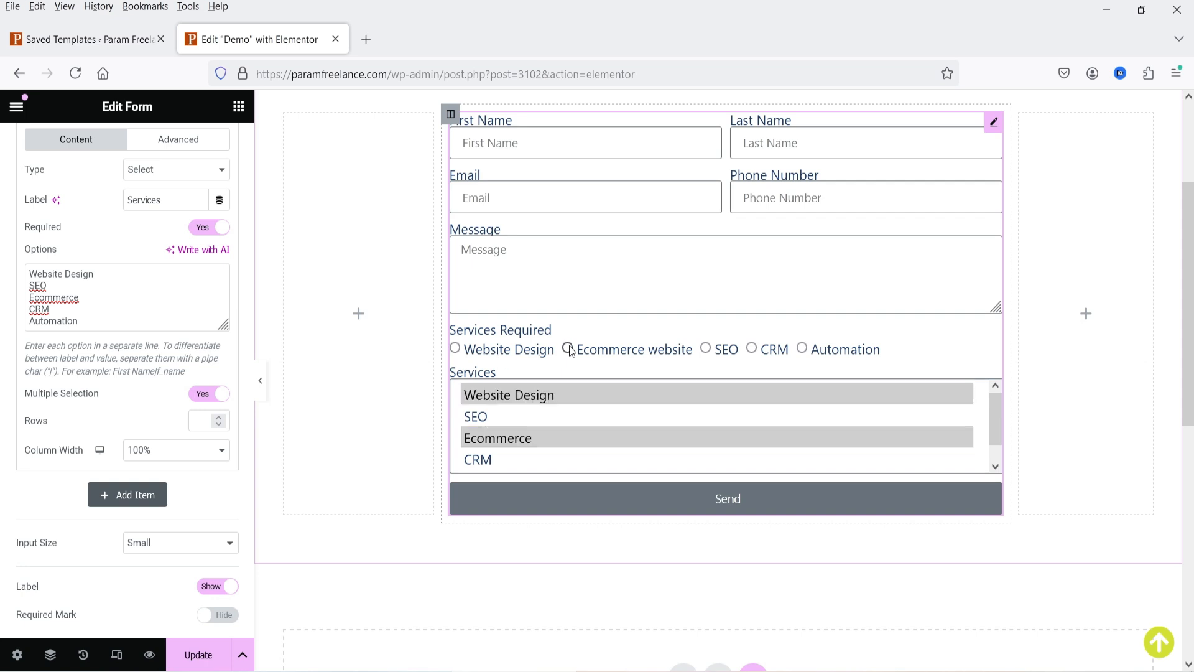
click(705, 348)
click(752, 348)
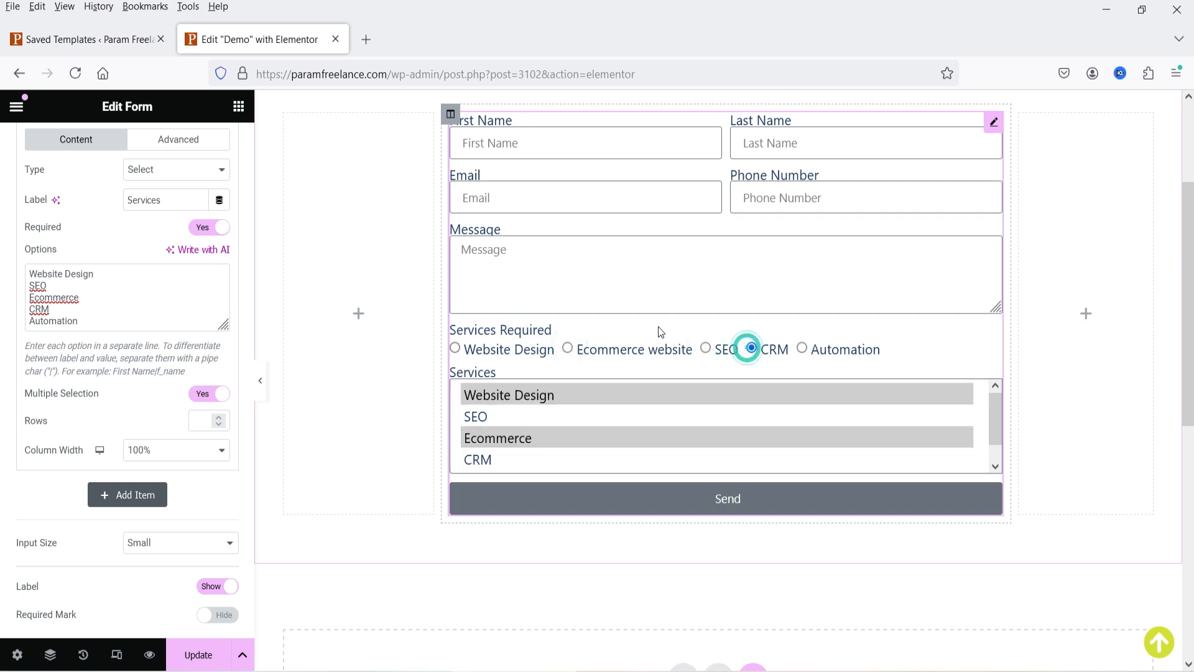
scroll(87, 383, up, 2)
click(87, 189)
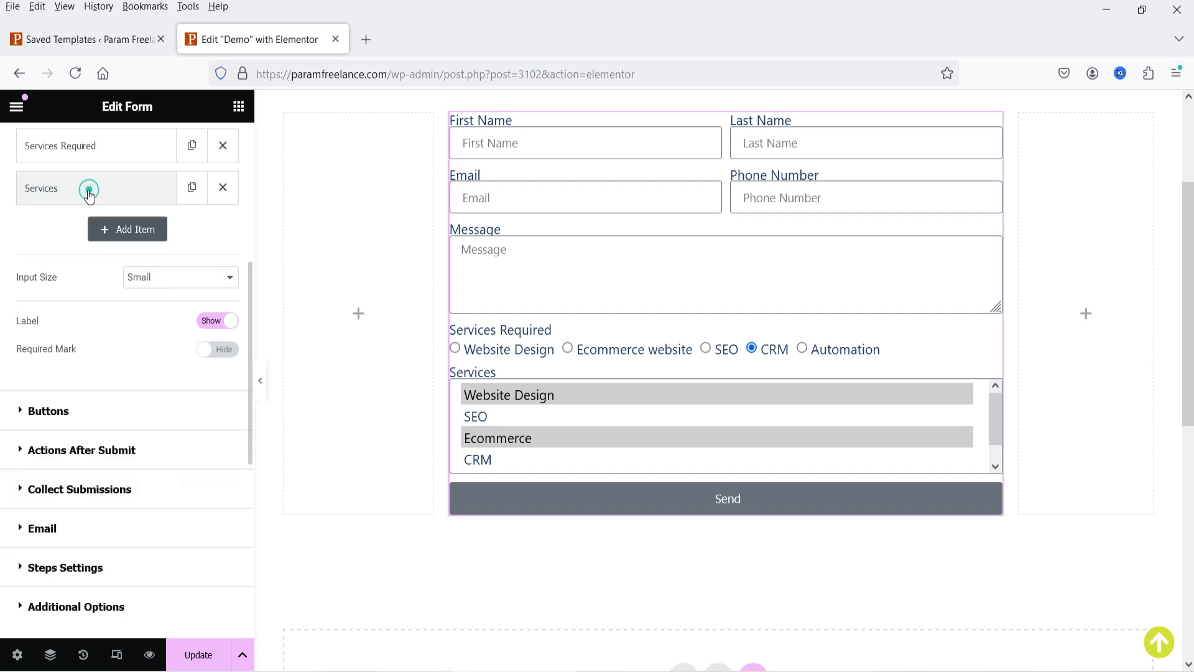
- Add a Checkbox field with options Website design, ecommerce, seo, crm and automation
click(124, 230)
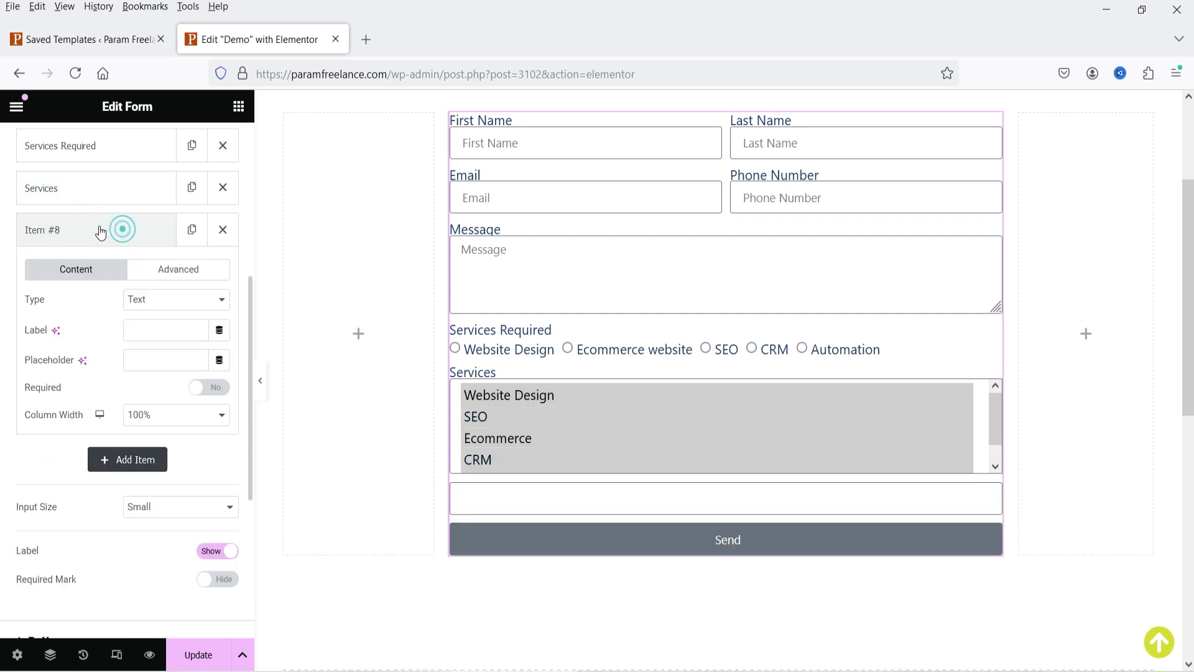
click(170, 302)
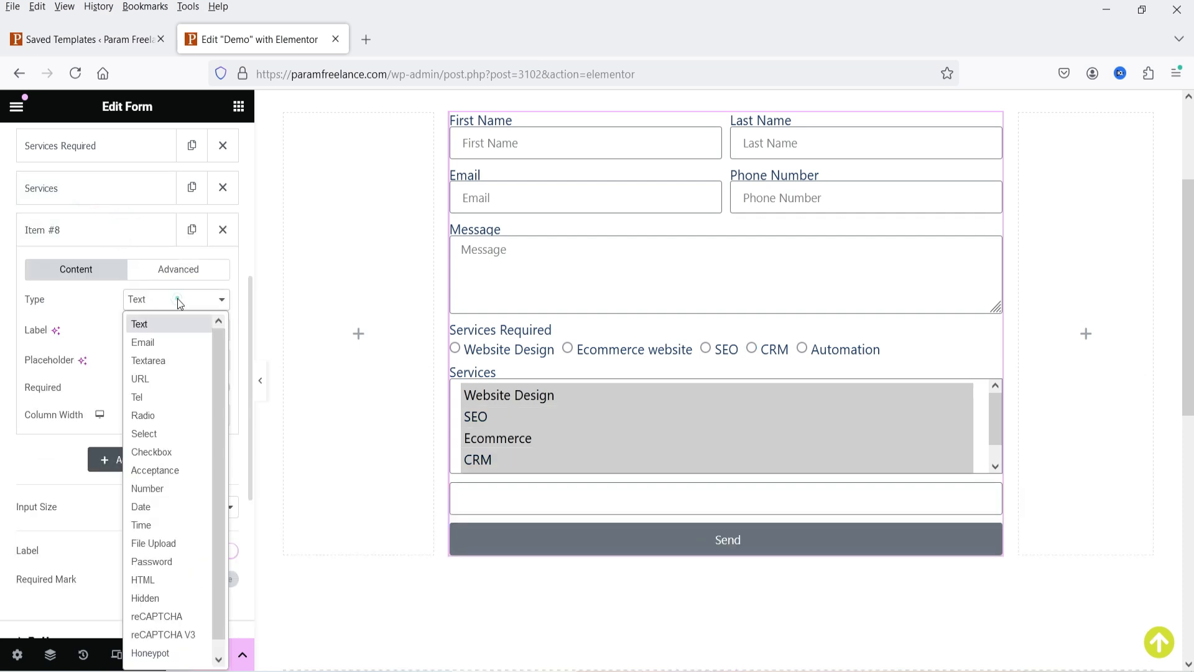
click(184, 451)
click(149, 330)
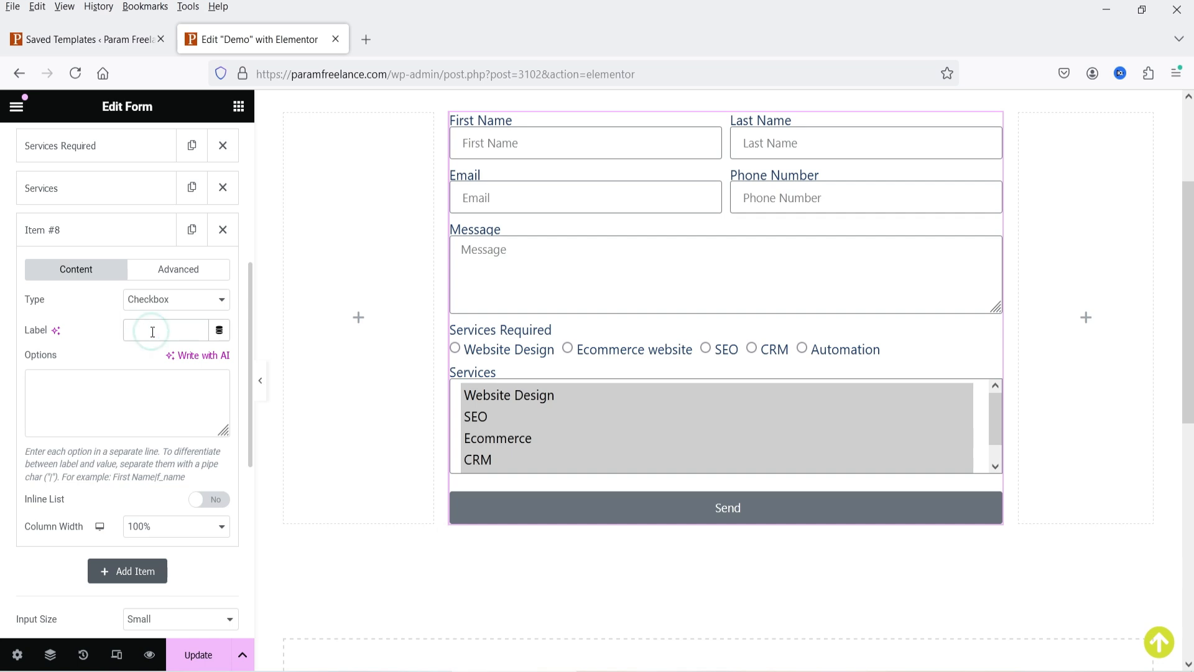
text(Checkbox)
click(115, 413)
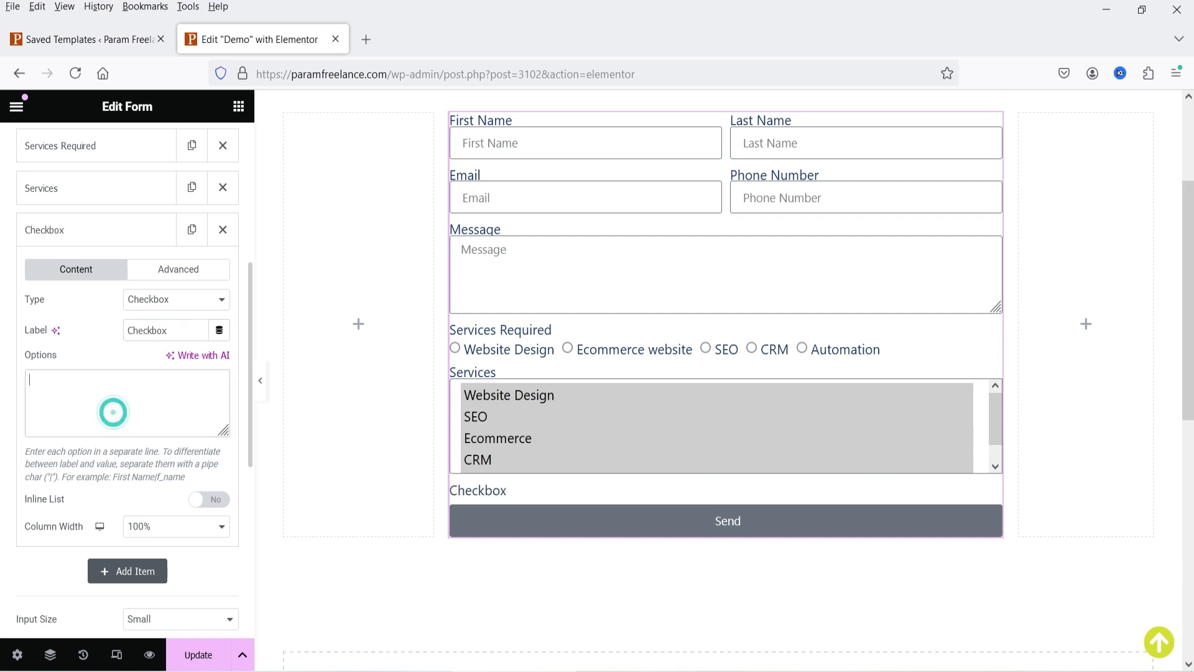
text(Website d)
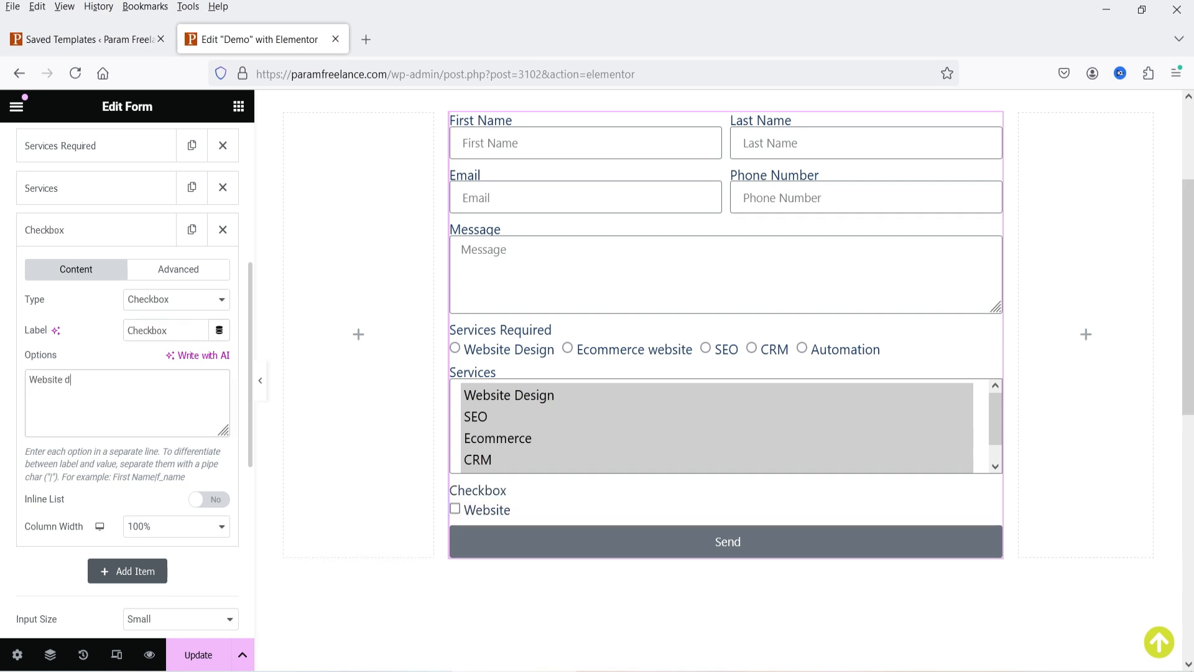
text(esign ecommerce seo crm automation)
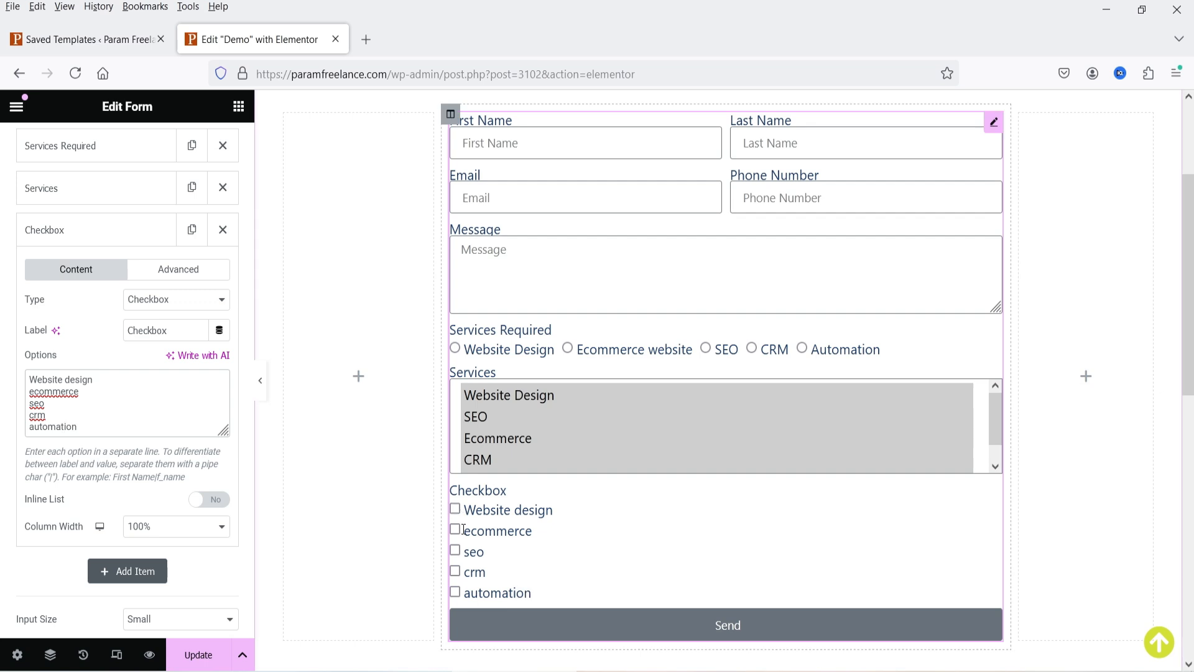
- Test ticking and unticking the checkbox options, then lay them out inline on one row
click(455, 509)
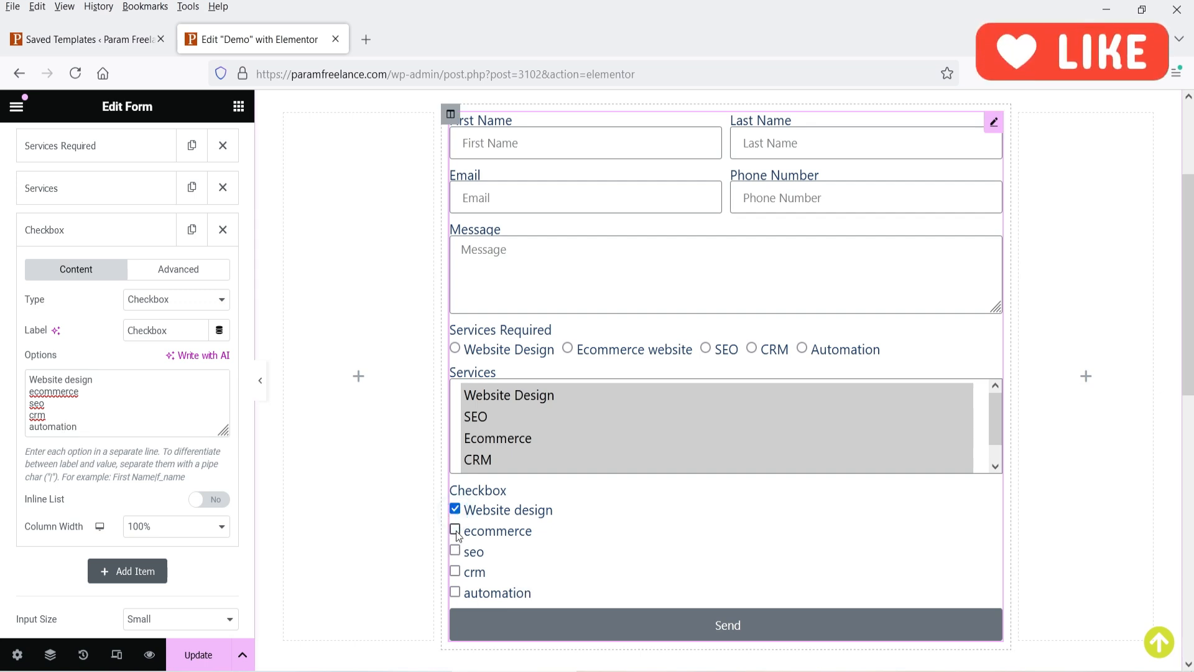
click(455, 530)
click(455, 551)
click(454, 530)
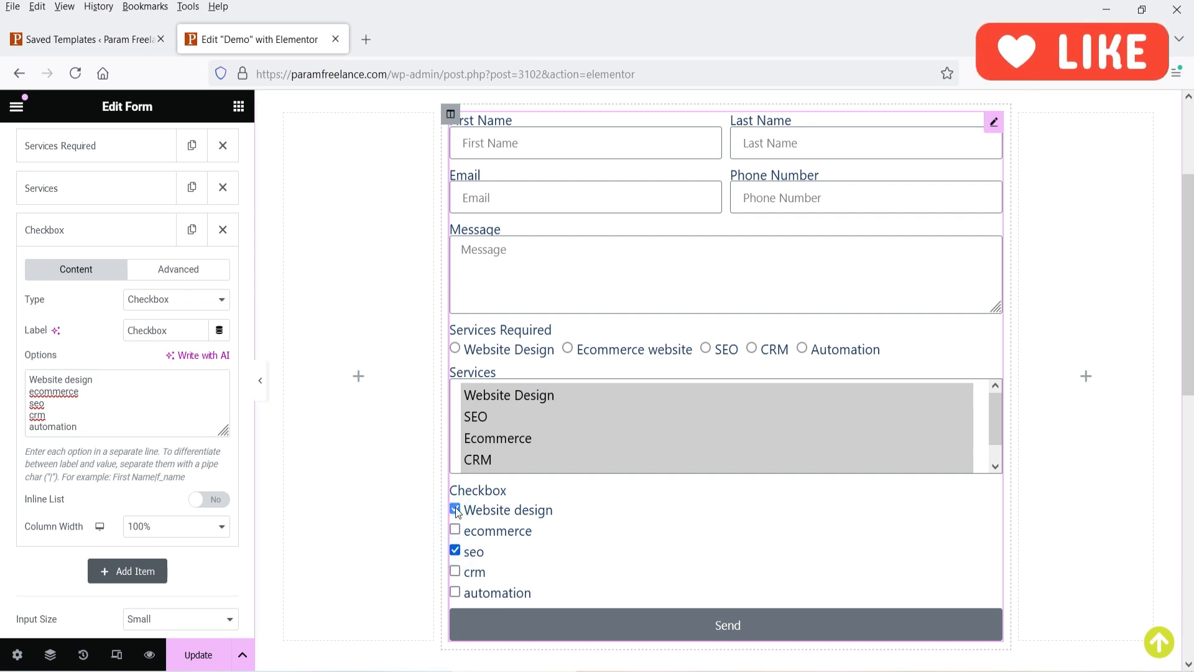
click(455, 509)
click(454, 550)
click(210, 500)
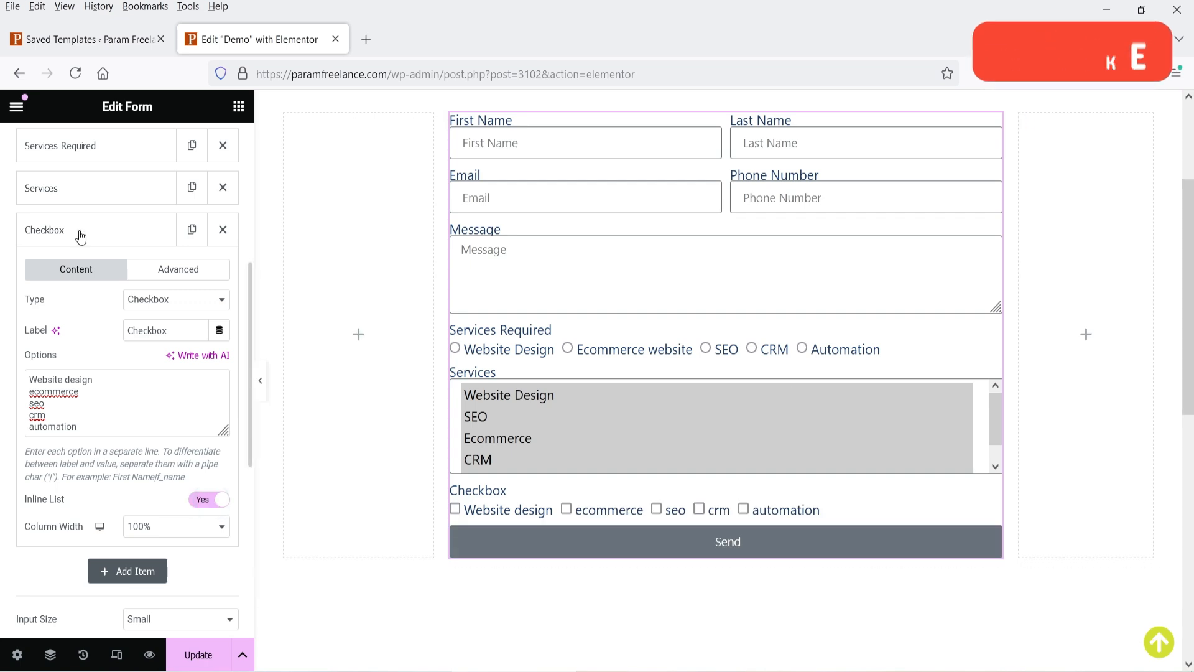
click(81, 235)
- Add a required Date field with label and placeholder both set to 'Date'
click(115, 270)
click(154, 341)
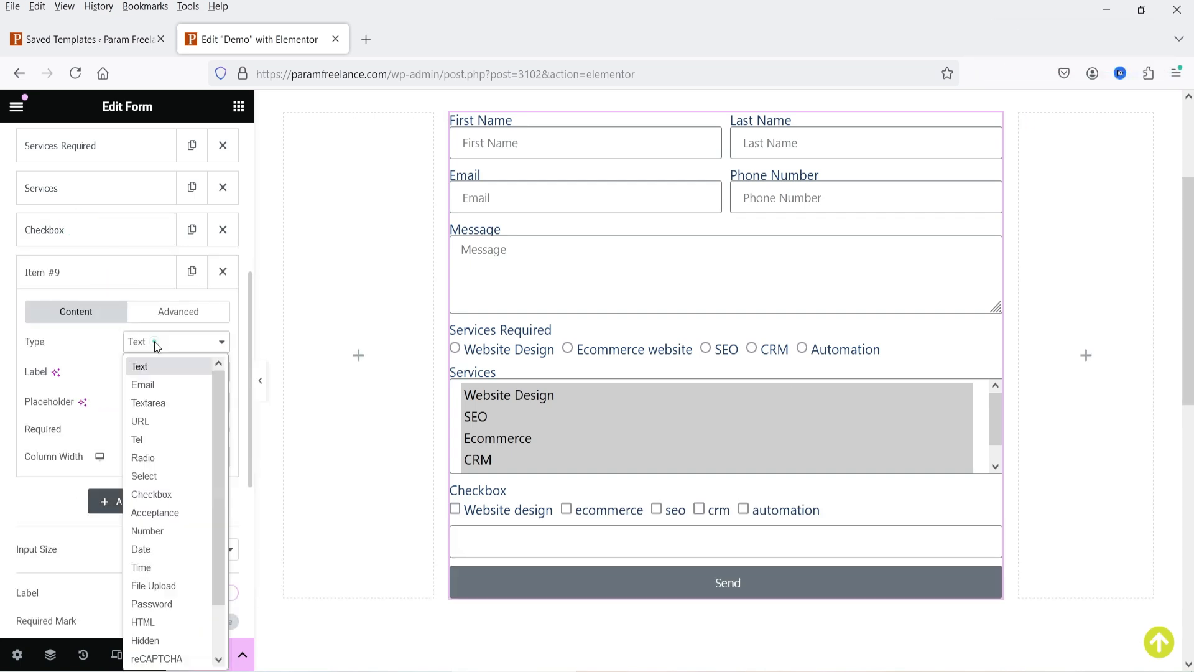
scroll(173, 464, down, 1)
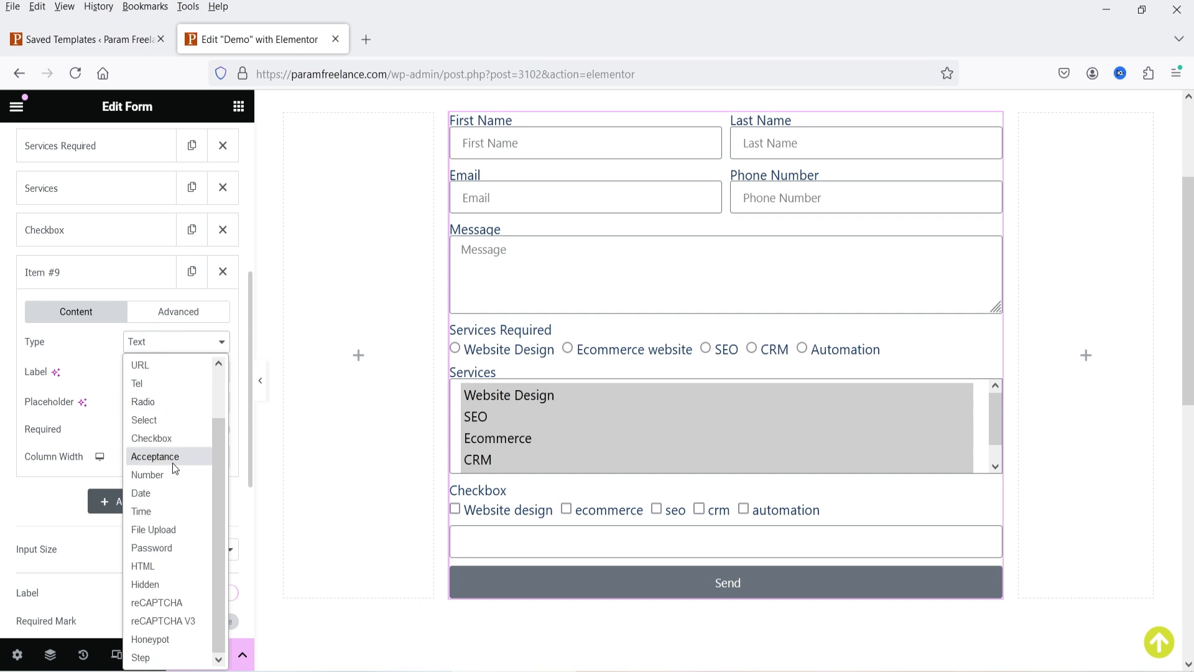
click(163, 494)
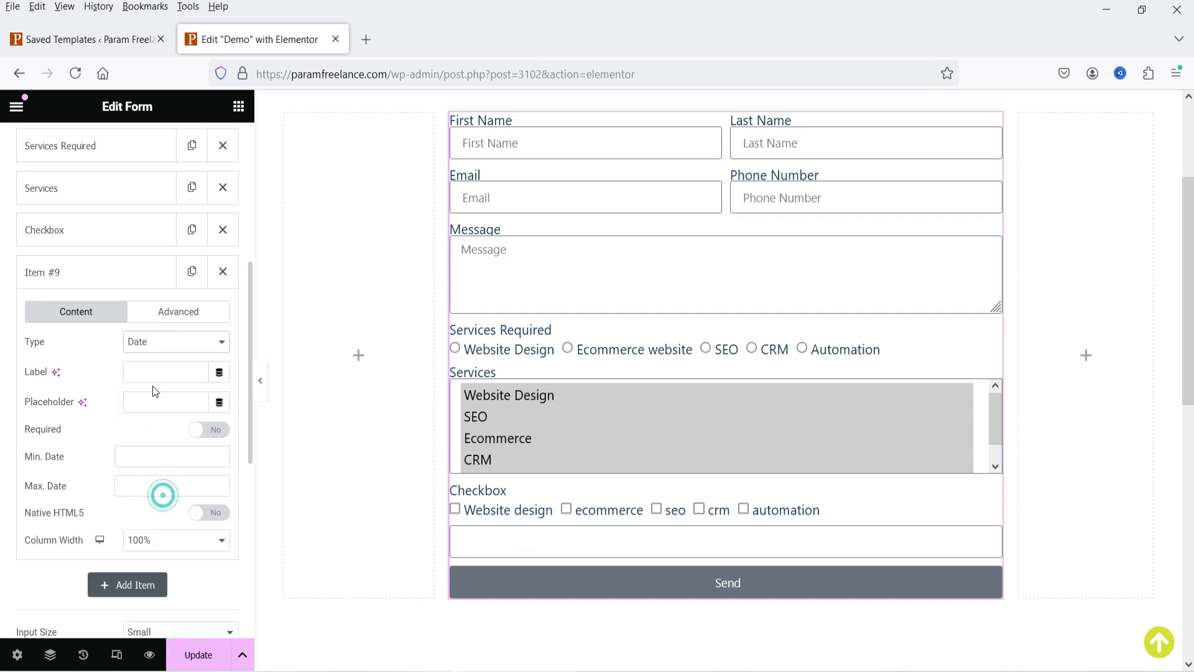
click(153, 371)
text(Date)
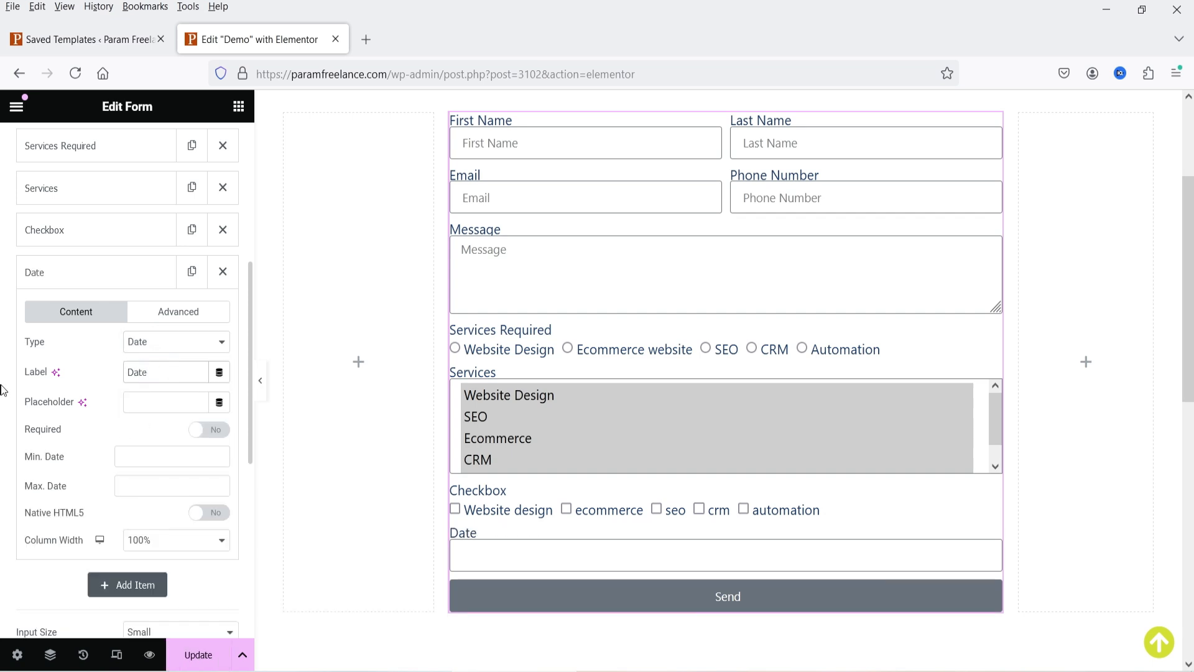
double_click(160, 372)
key(ctrl+c)
click(152, 403)
key(ctrl+v)
click(211, 430)
- Leave Min. Date and Max. Date empty and collapse the Date item
scroll(91, 441, down, 1)
click(148, 373)
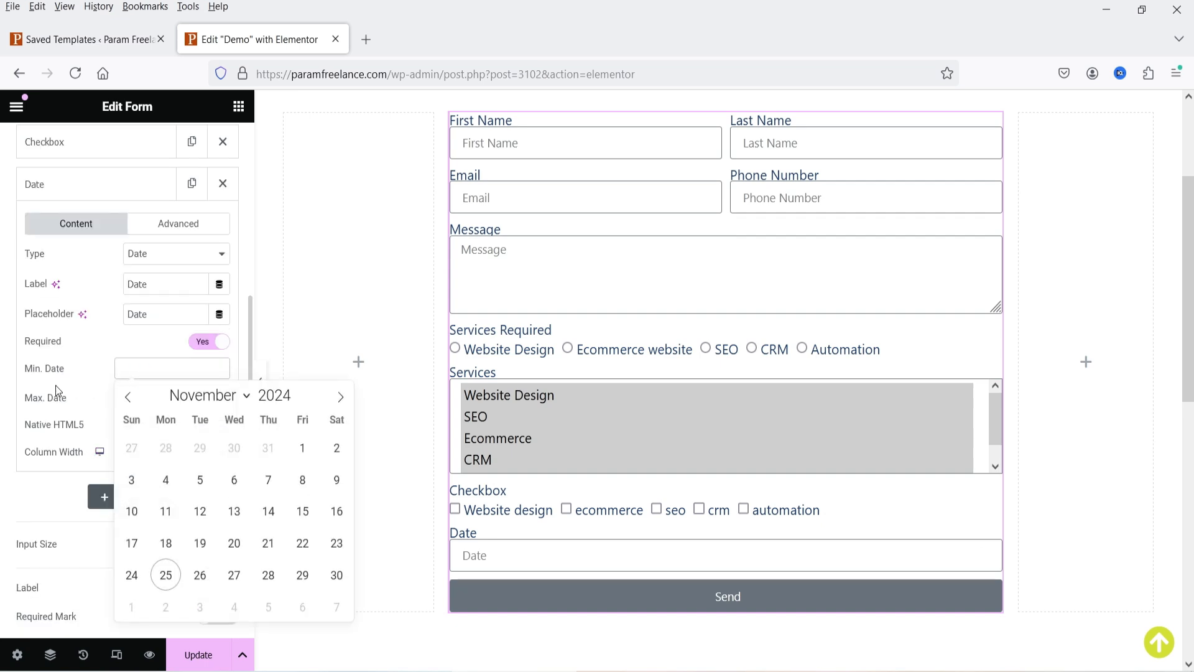
click(54, 385)
click(171, 397)
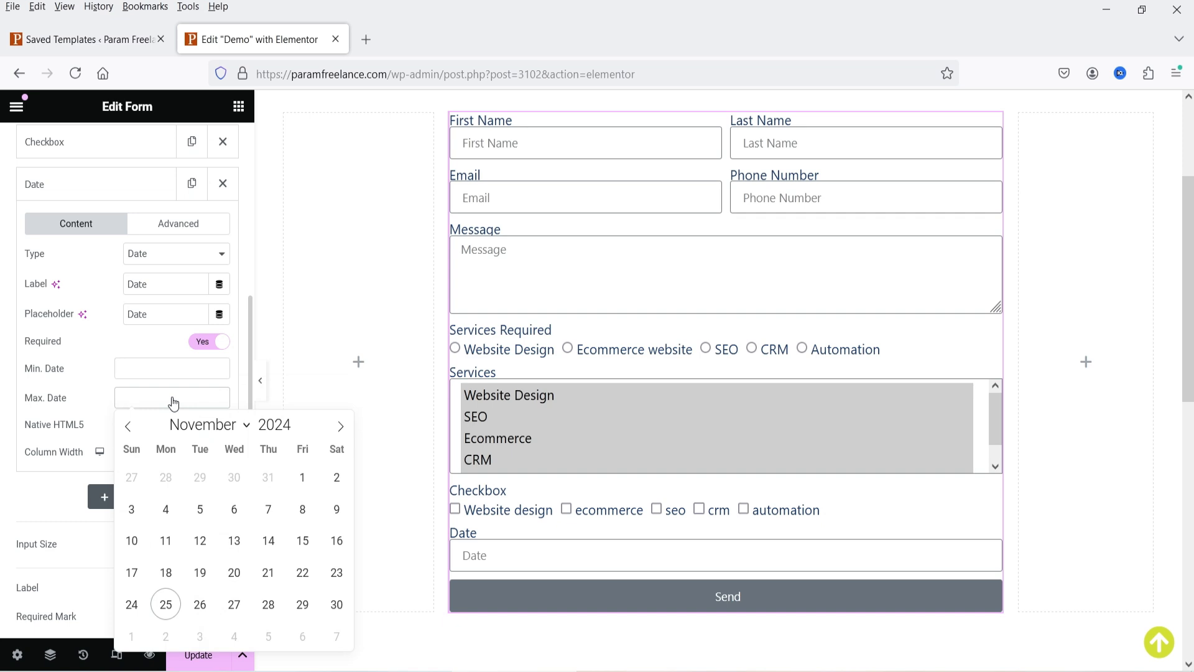
click(171, 399)
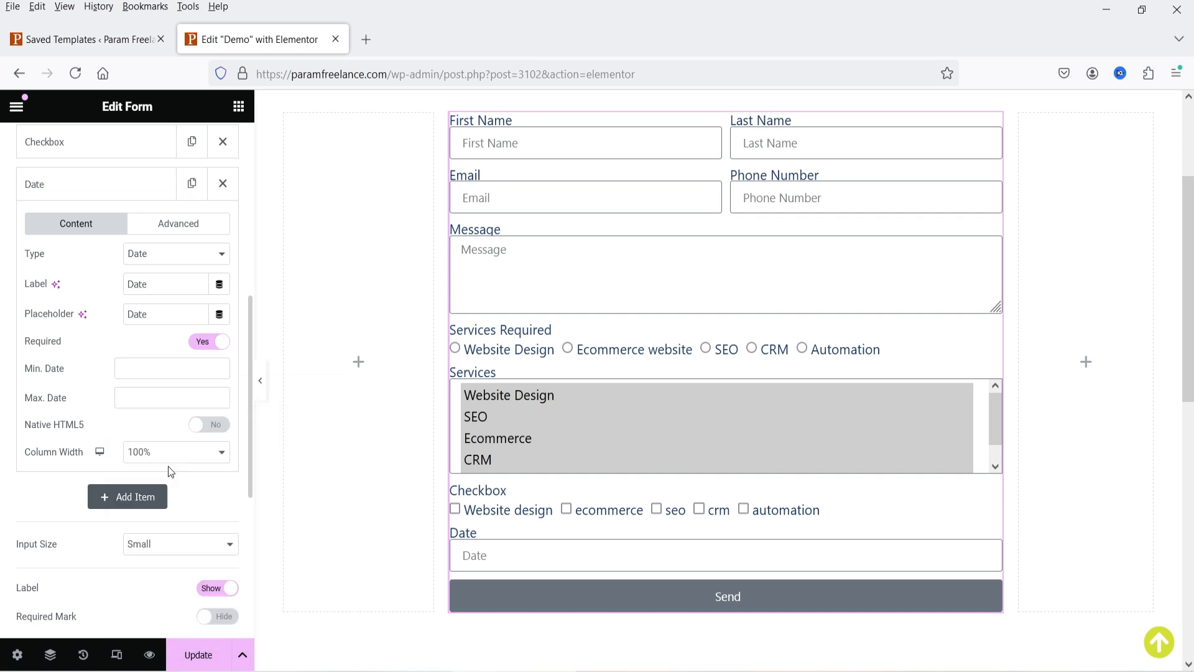
click(57, 183)
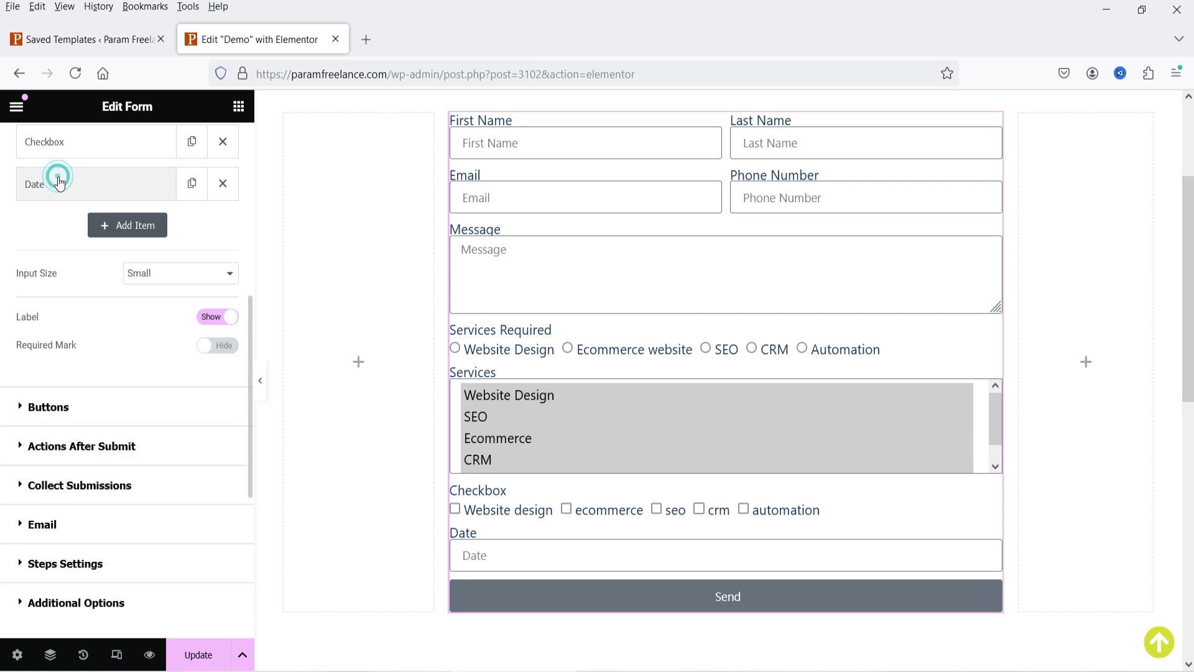
- Add an optional File Upload field labelled 'Upload Files'
click(138, 232)
click(161, 296)
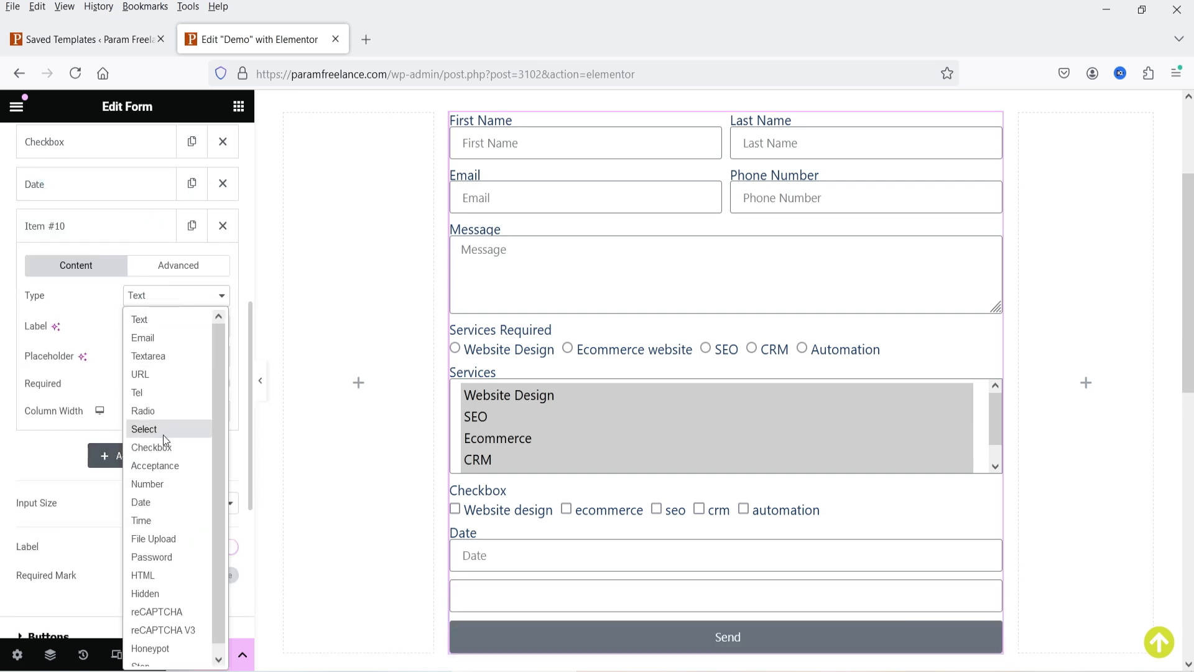
scroll(163, 436, down, 1)
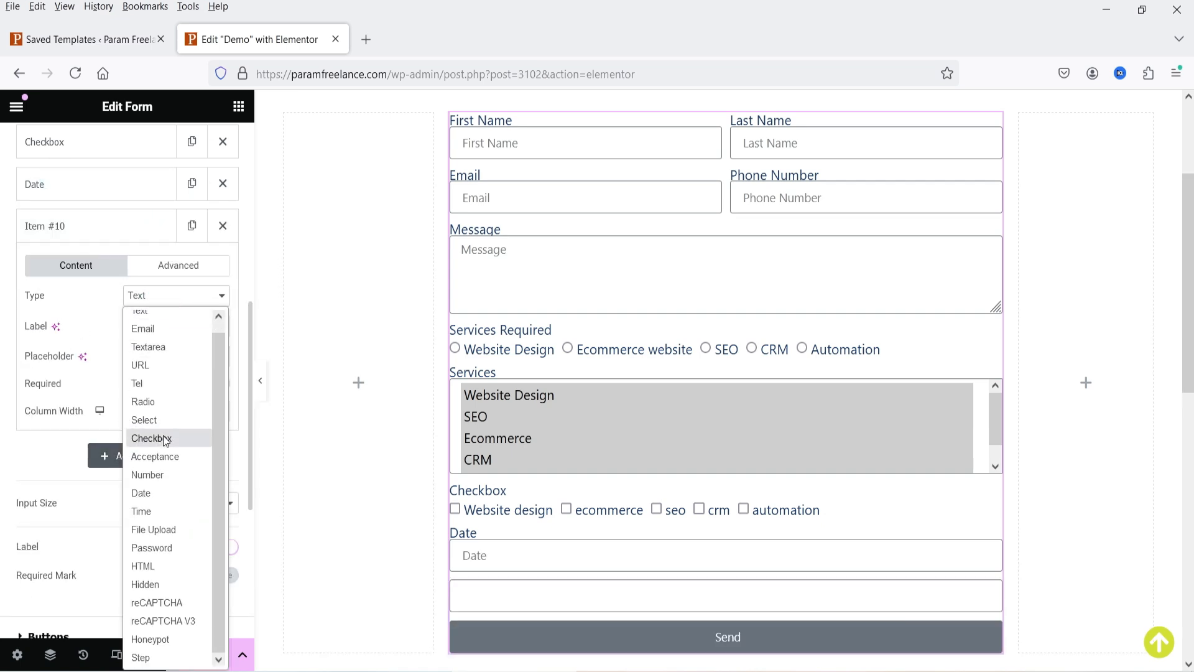
click(182, 530)
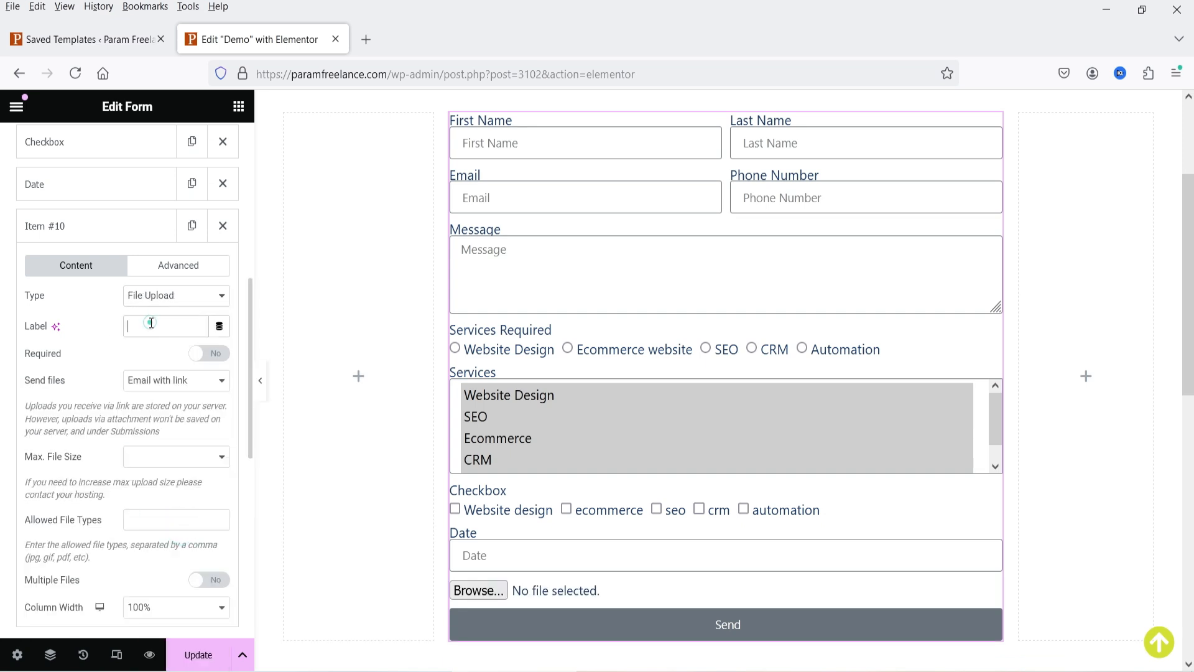
text(Upload)
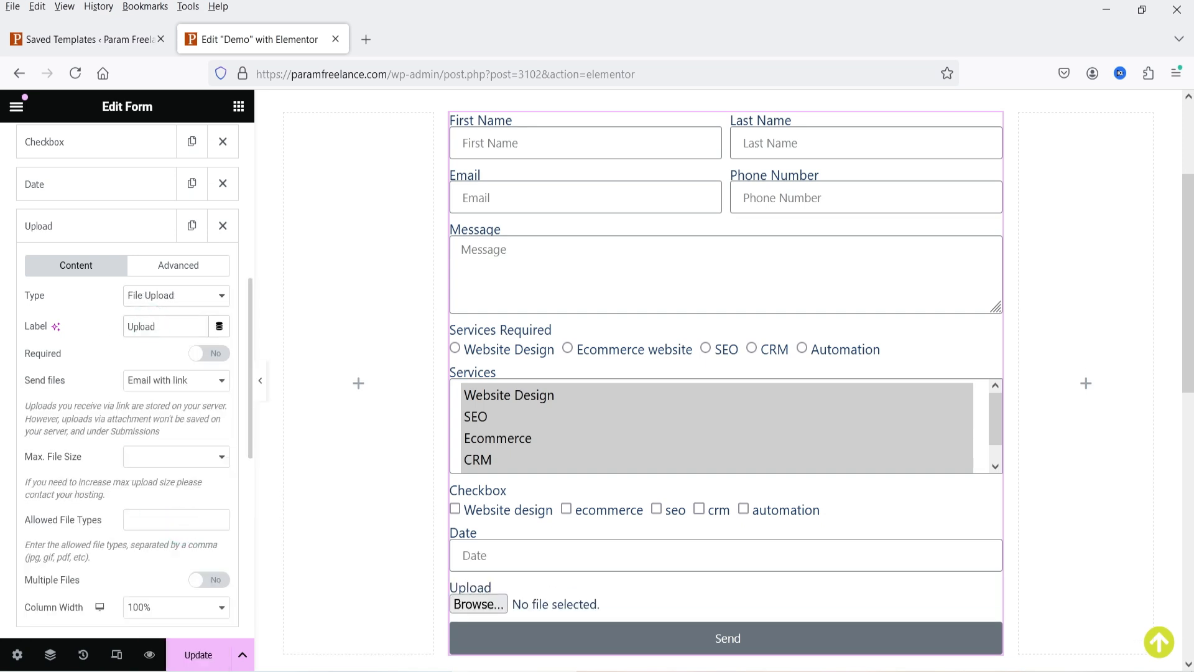
text( Files)
click(202, 354)
click(202, 354)
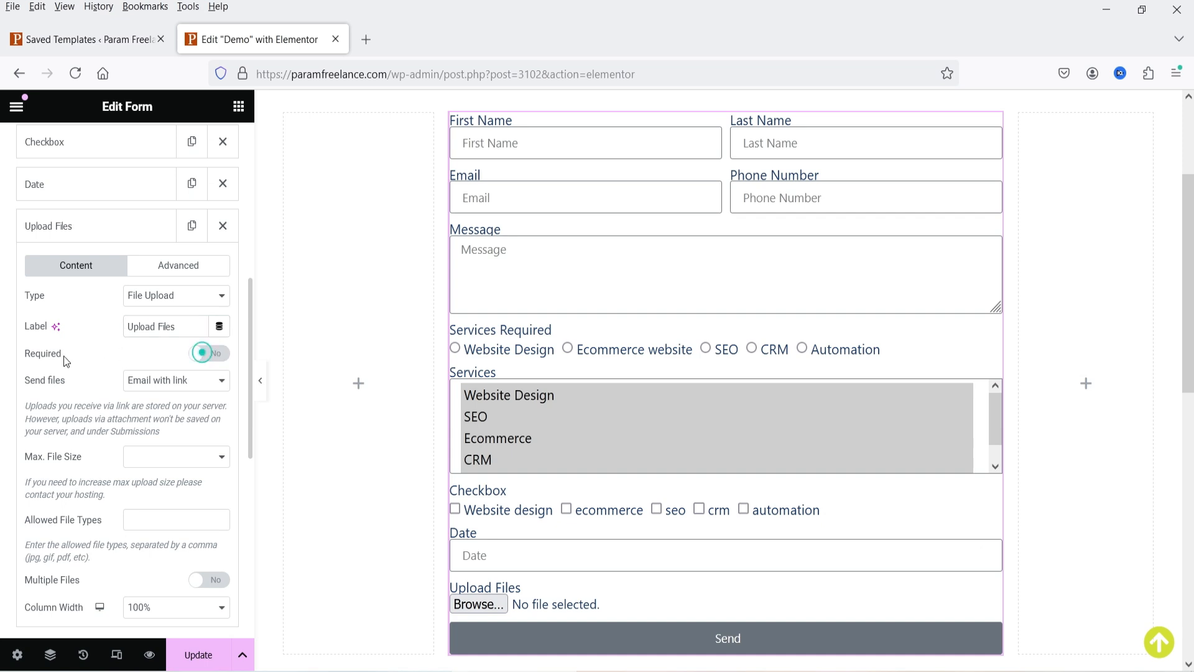
- Limit uploads to 2MB with no file-type restriction, and allow multiple files, up to 3
click(179, 386)
scroll(116, 394, down, 3)
click(178, 277)
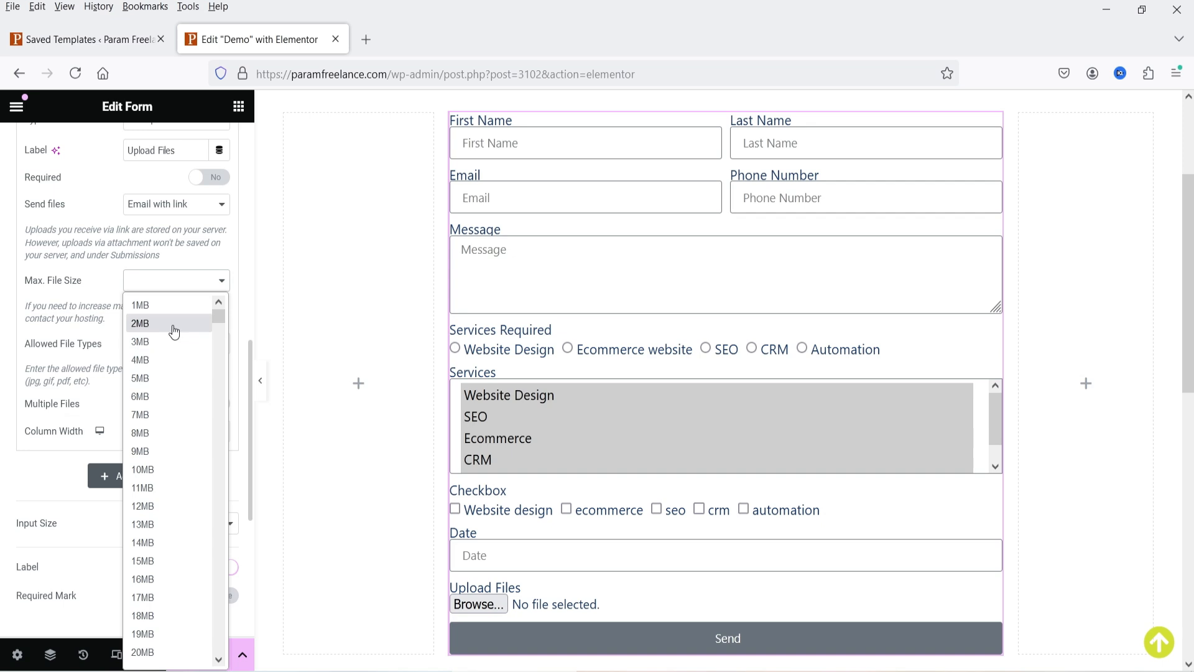
click(169, 323)
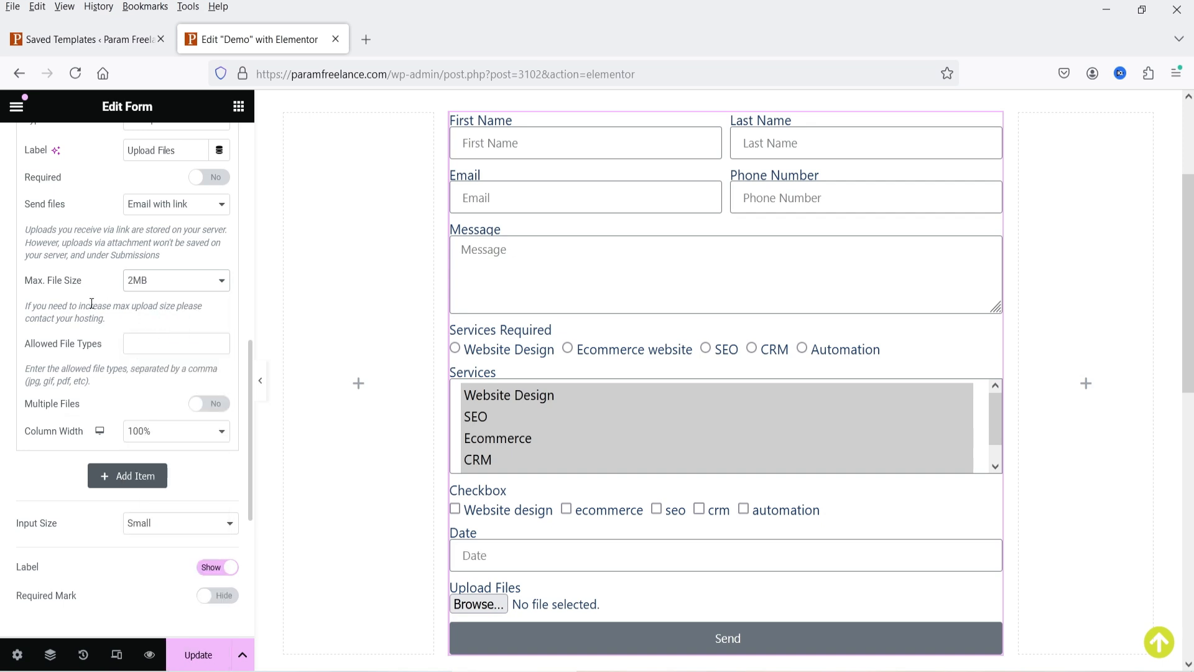
click(156, 346)
text(jpg,png)
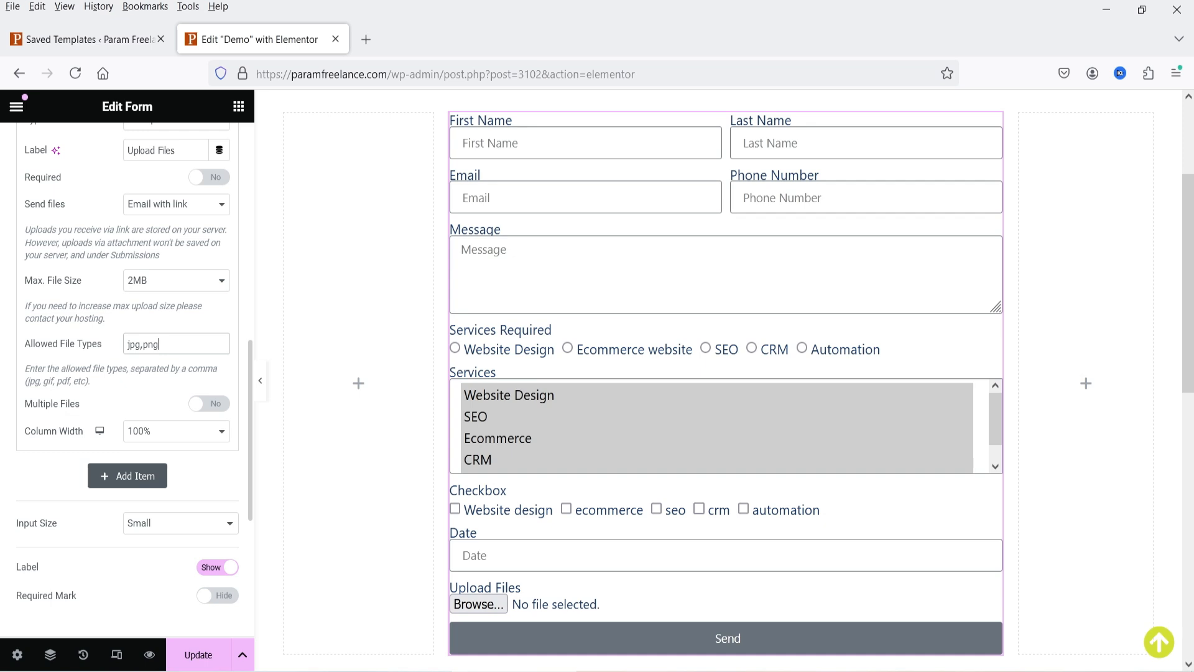
text(,doc,pdf)
triple_click(208, 341)
key(BackSpace)
click(211, 404)
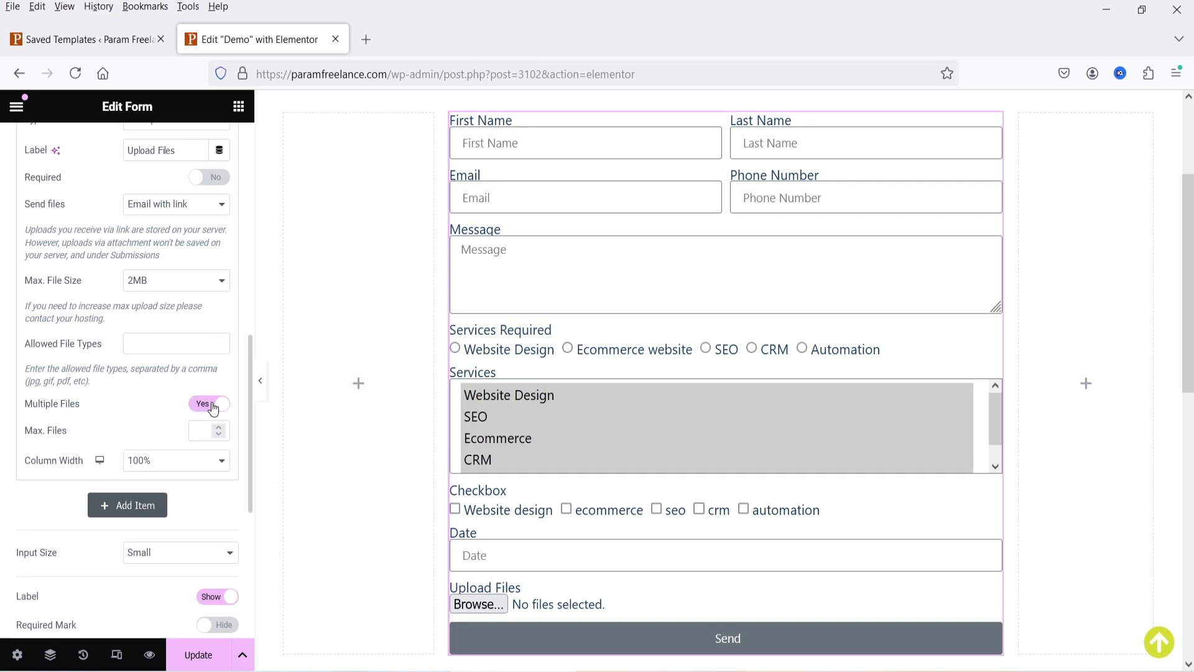
click(218, 428)
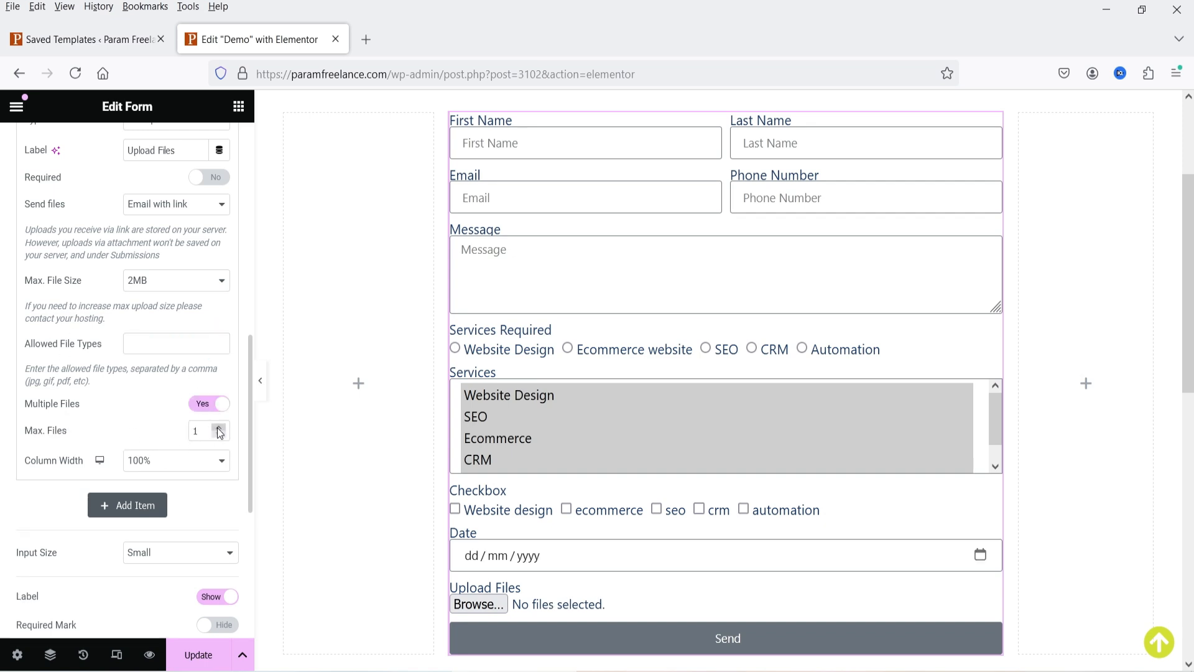
click(218, 428)
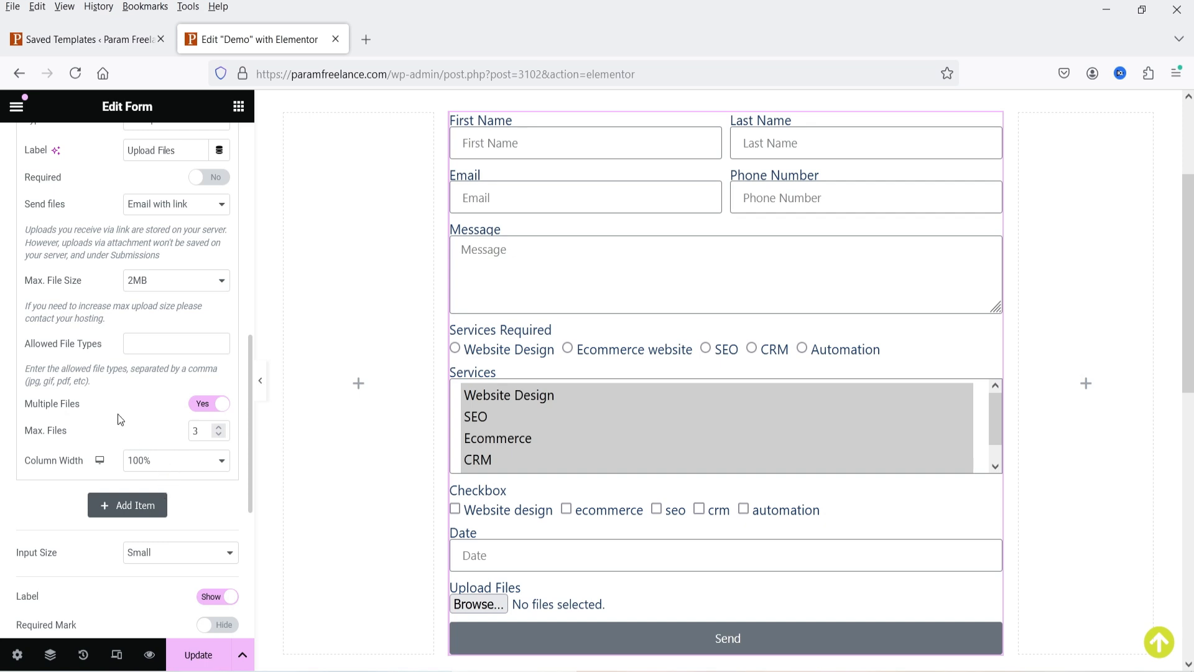
- Set the form's Input Size to Medium and try the Email and Phone Number fields in the preview
scroll(95, 385, down, 3)
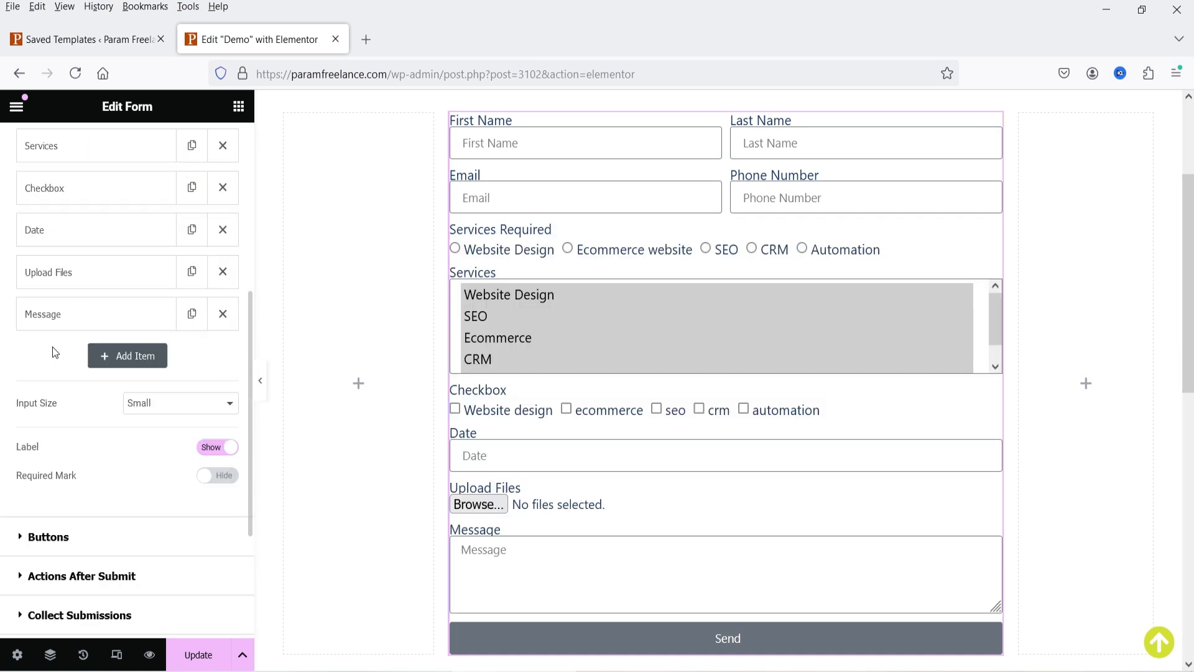
scroll(49, 348, up, 5)
scroll(48, 353, down, 3)
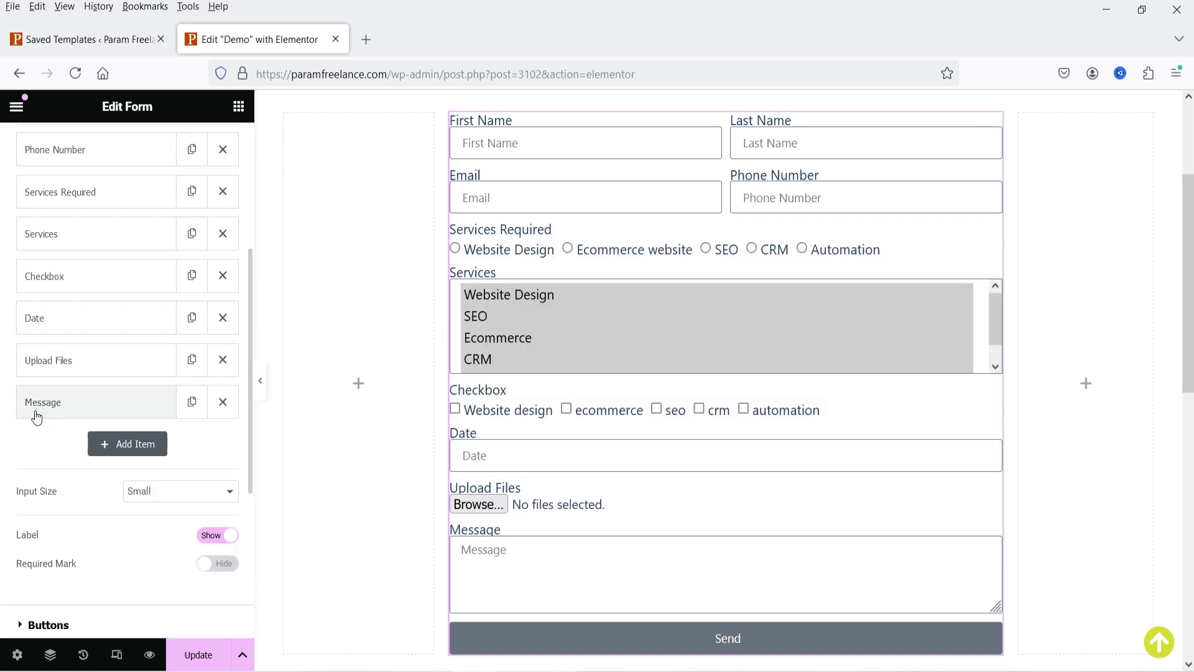
scroll(37, 413, down, 5)
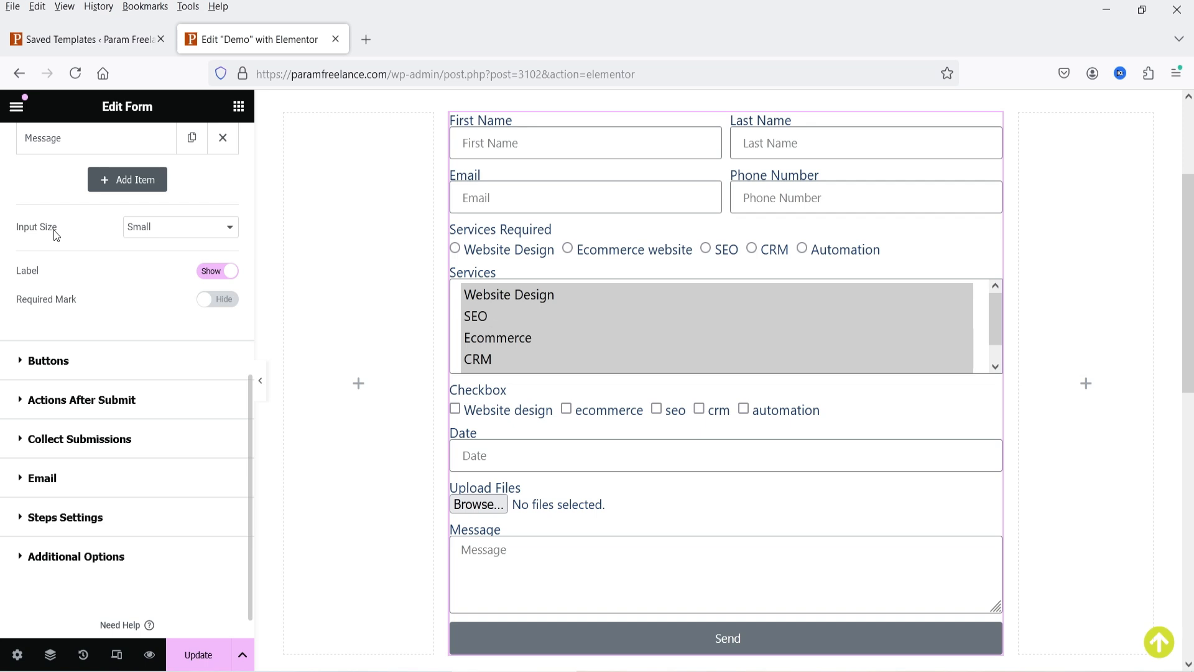
click(161, 239)
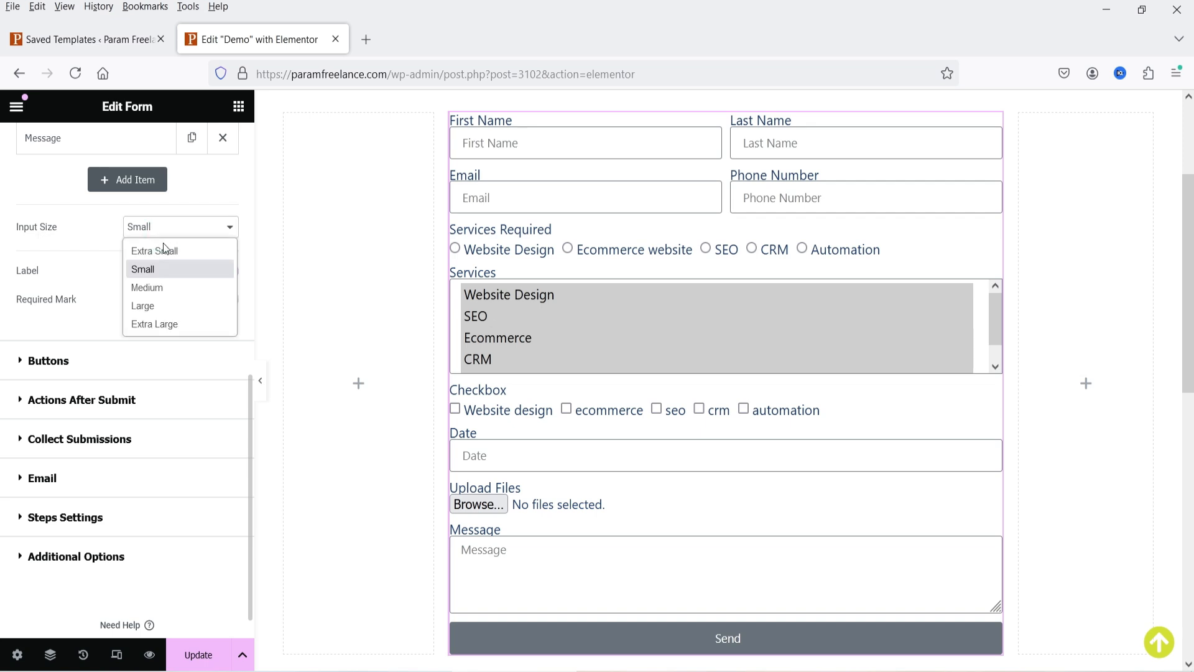
click(162, 289)
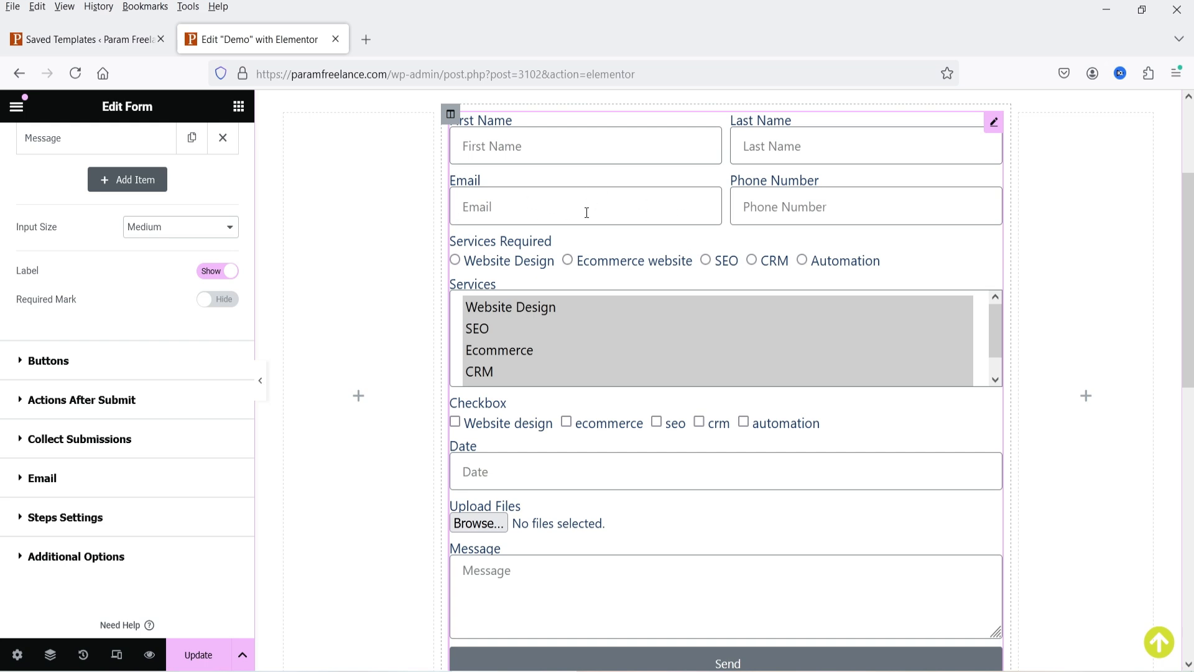
click(486, 205)
click(816, 207)
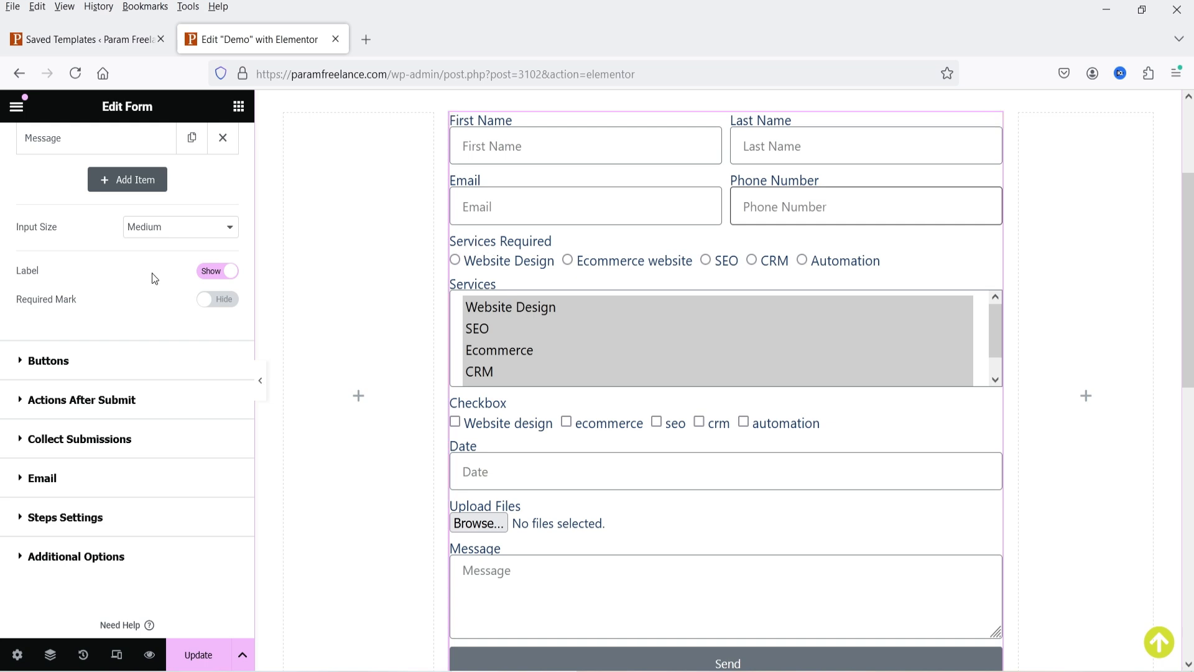
- Turn labels off and back on, and set Required Mark to Show
click(207, 274)
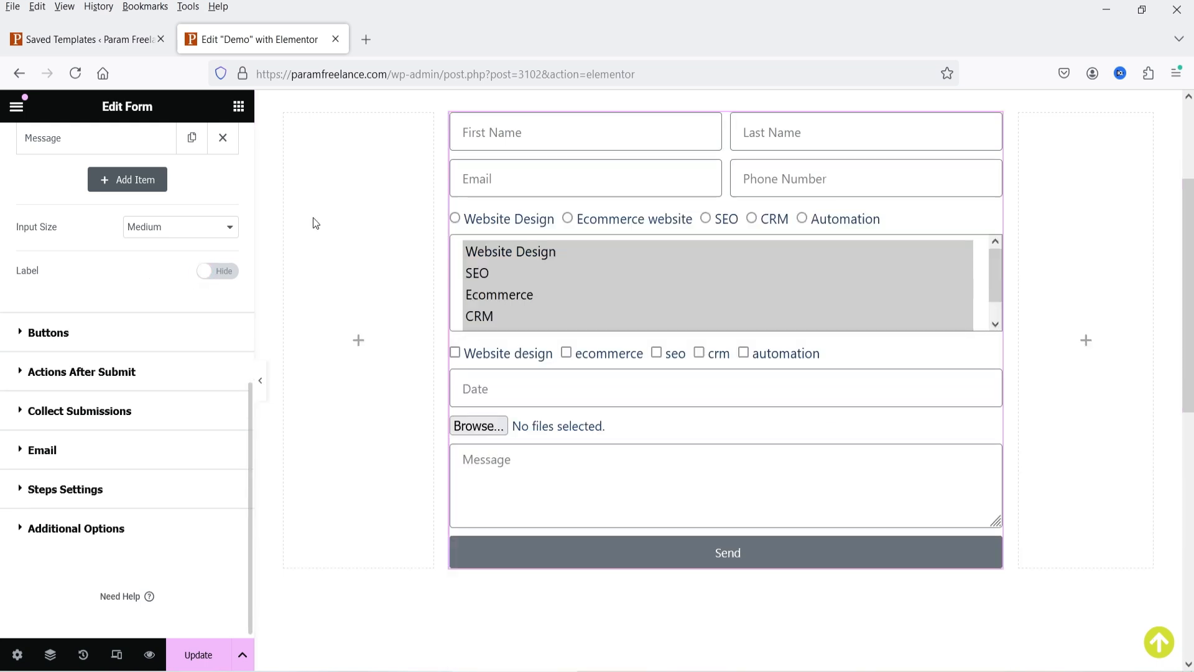
scroll(879, 336, up, 3)
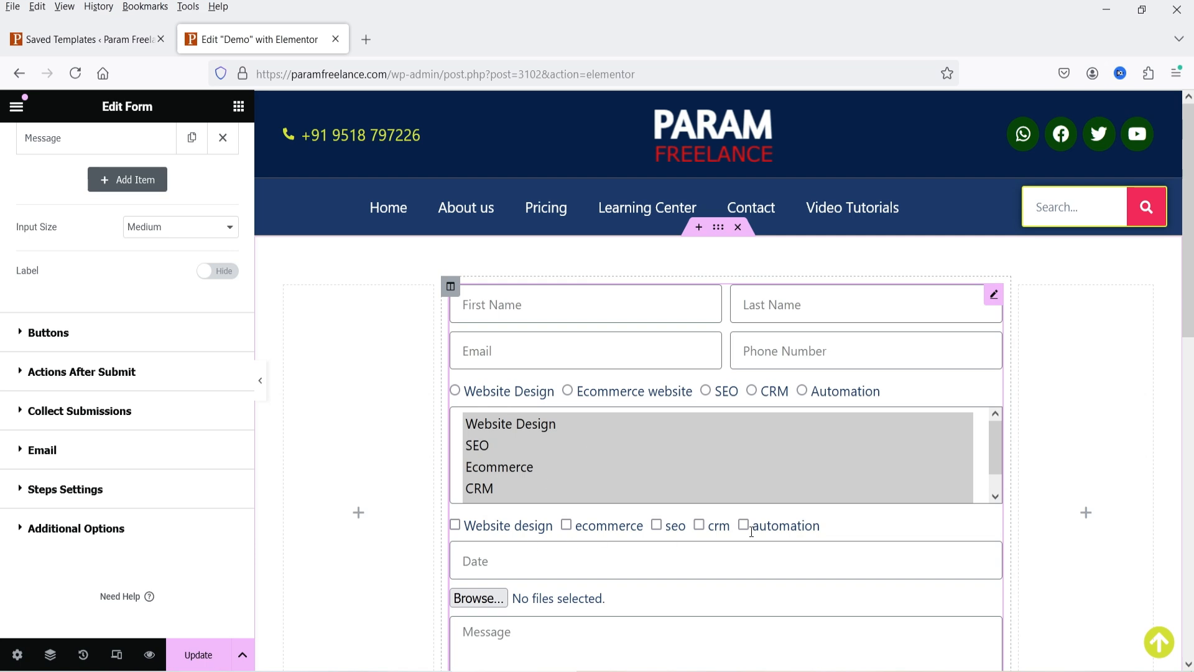
click(214, 271)
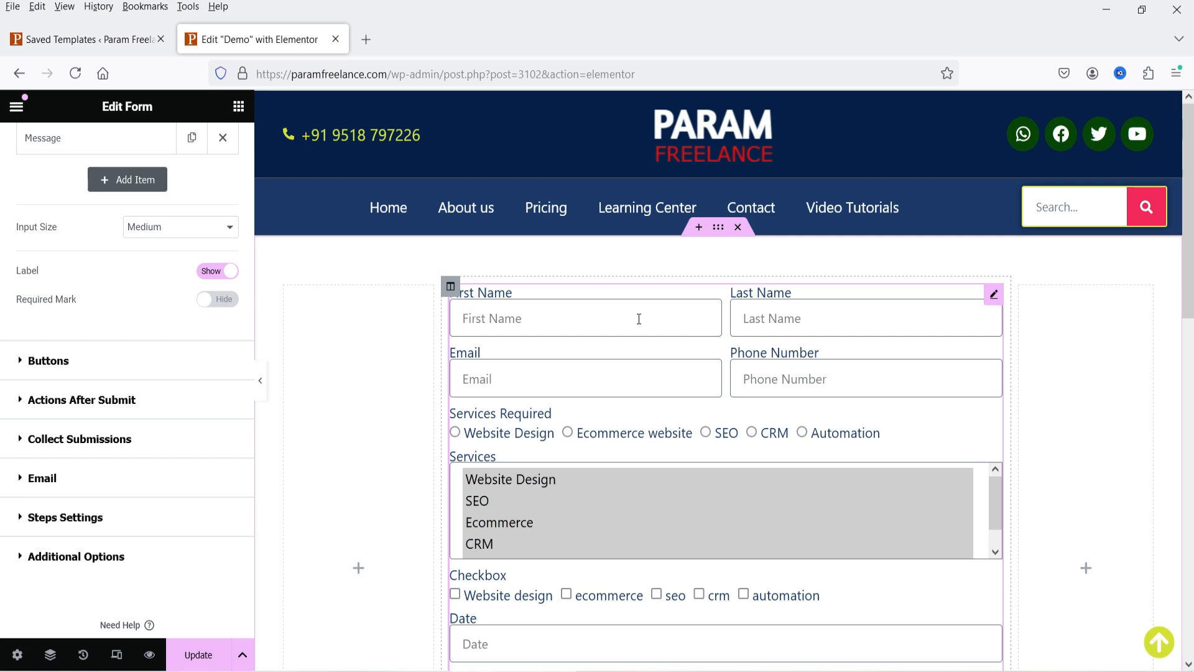
click(220, 301)
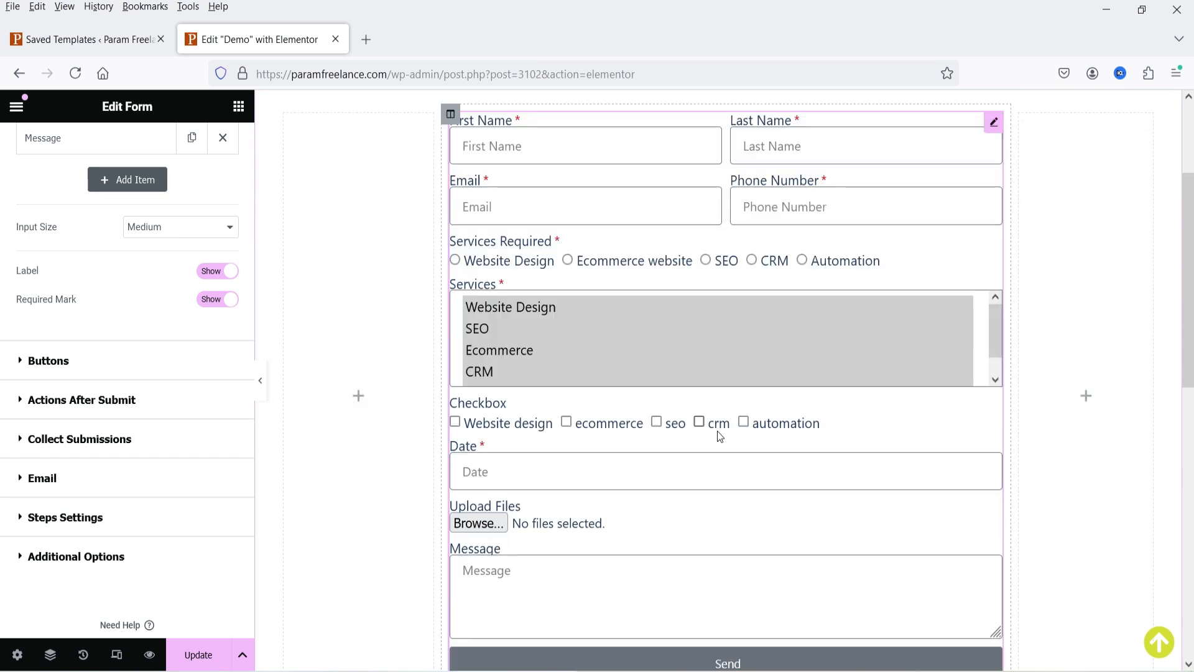
- Set the Send button size to Large in the Buttons settings
scroll(722, 415, down, 3)
click(99, 367)
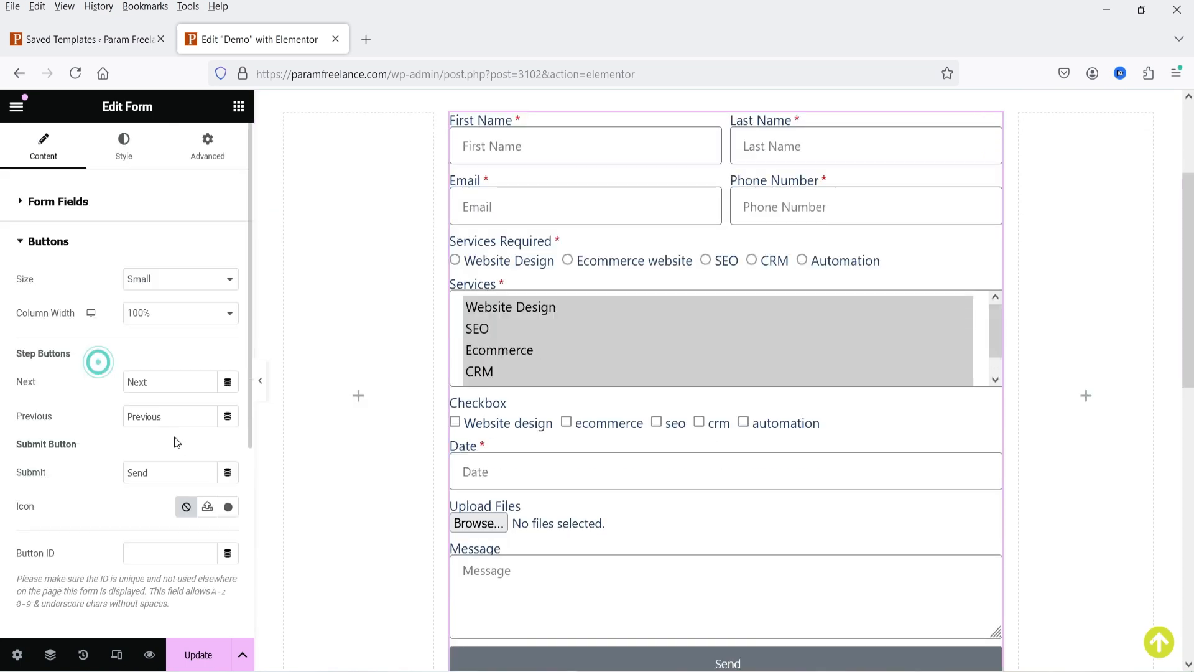
scroll(834, 403, down, 4)
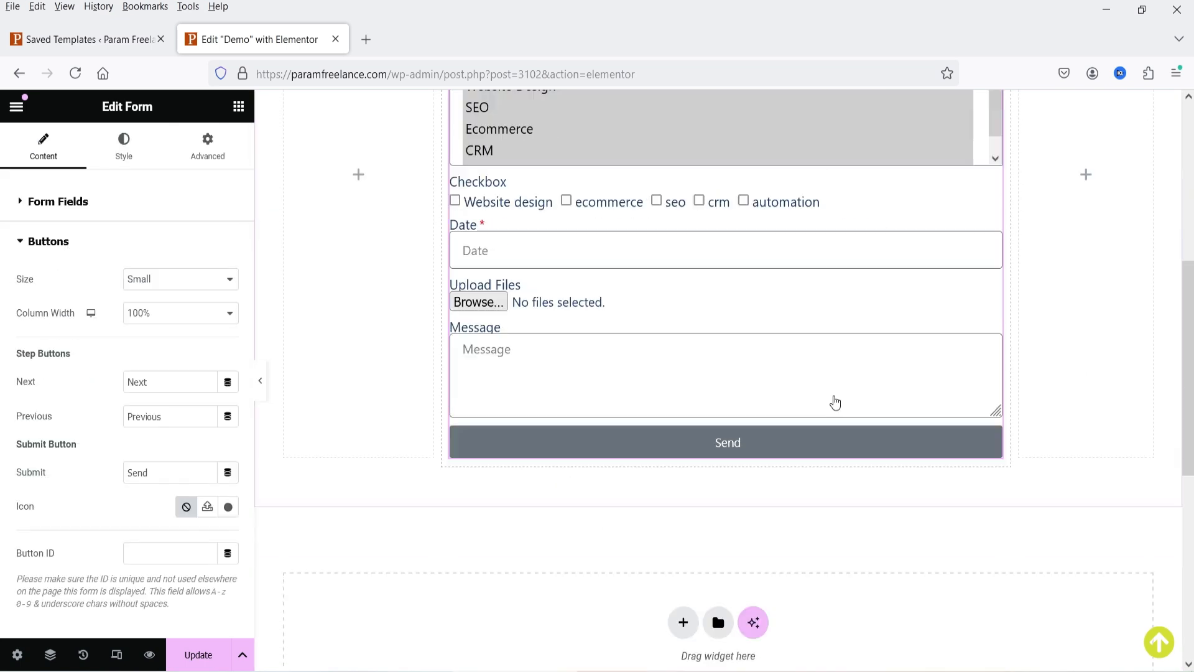
click(207, 278)
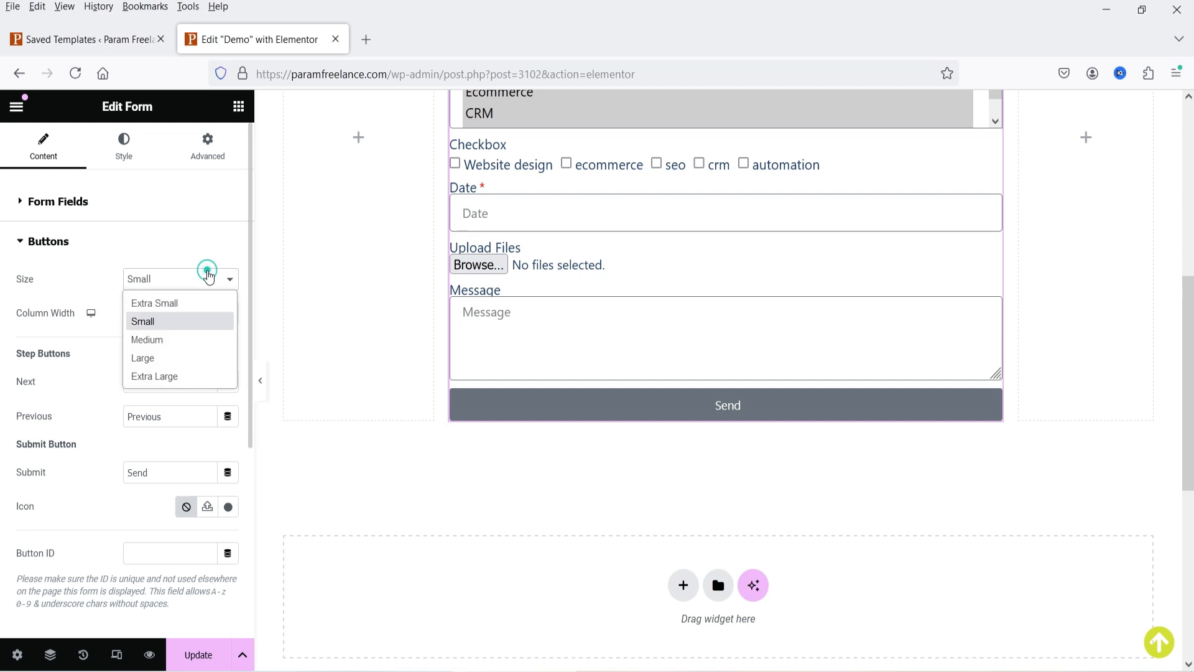
click(205, 339)
click(175, 277)
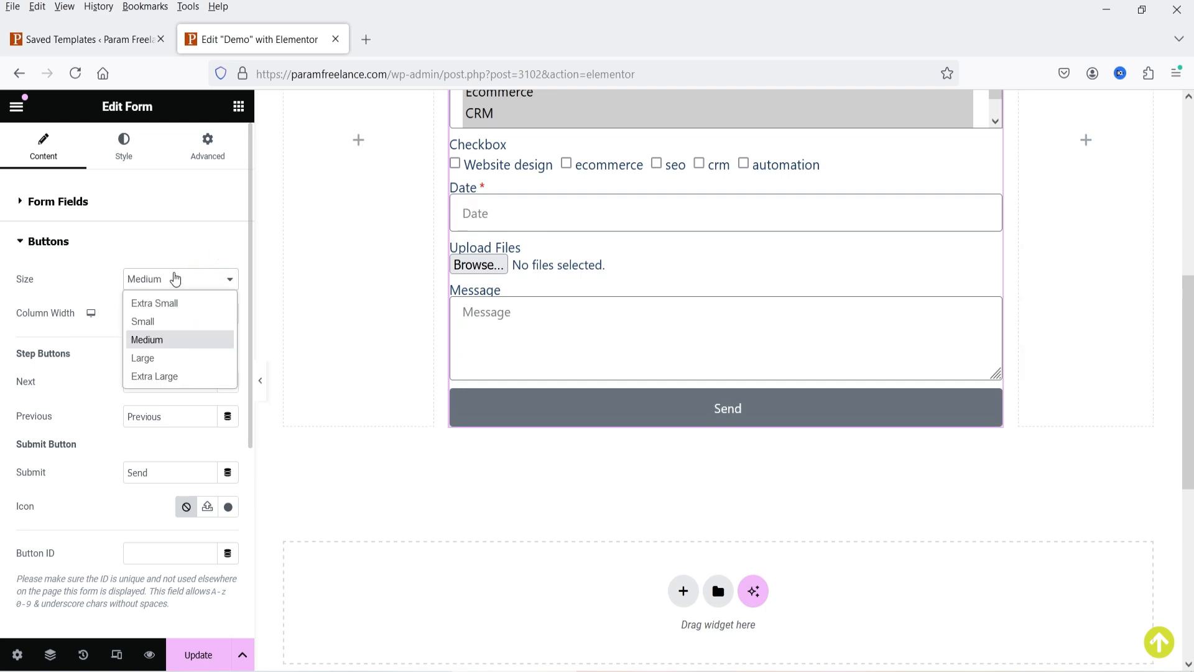
click(177, 357)
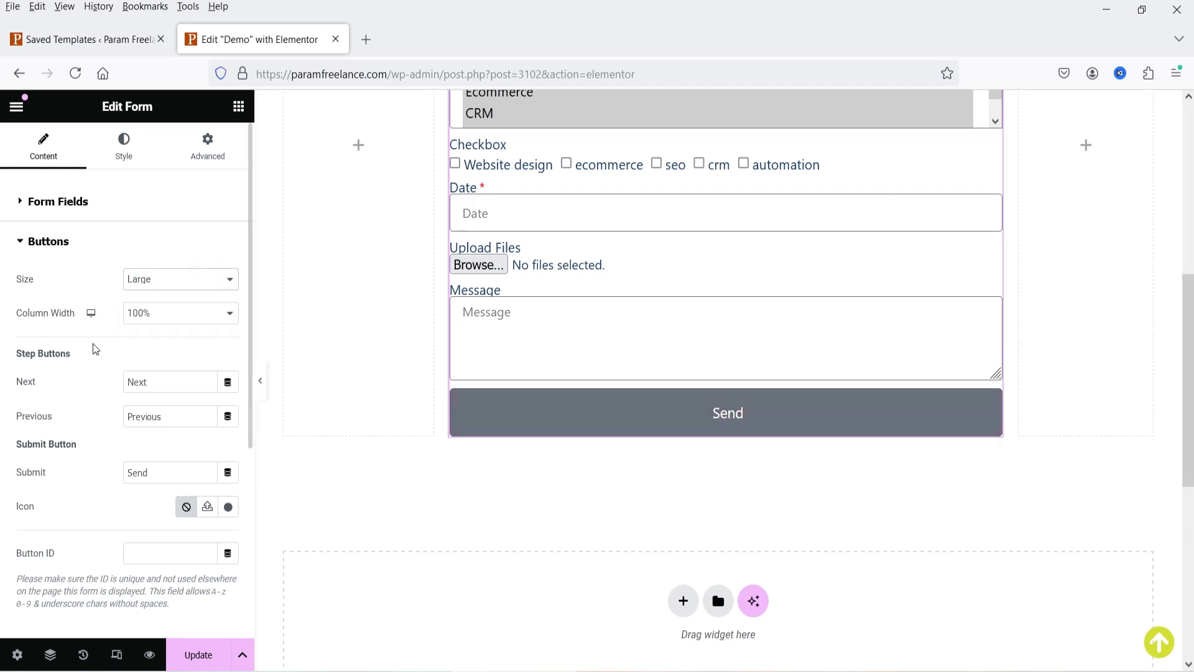
- Set the button's Column Width to 100% and go back to Form Fields
click(200, 318)
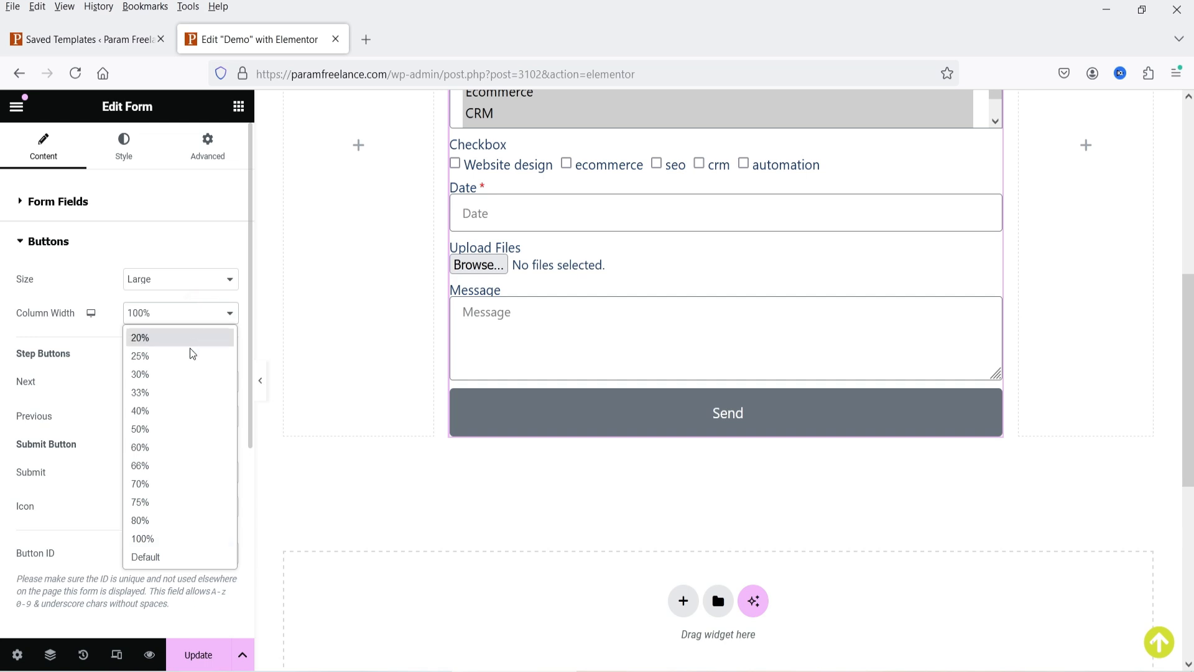
click(198, 429)
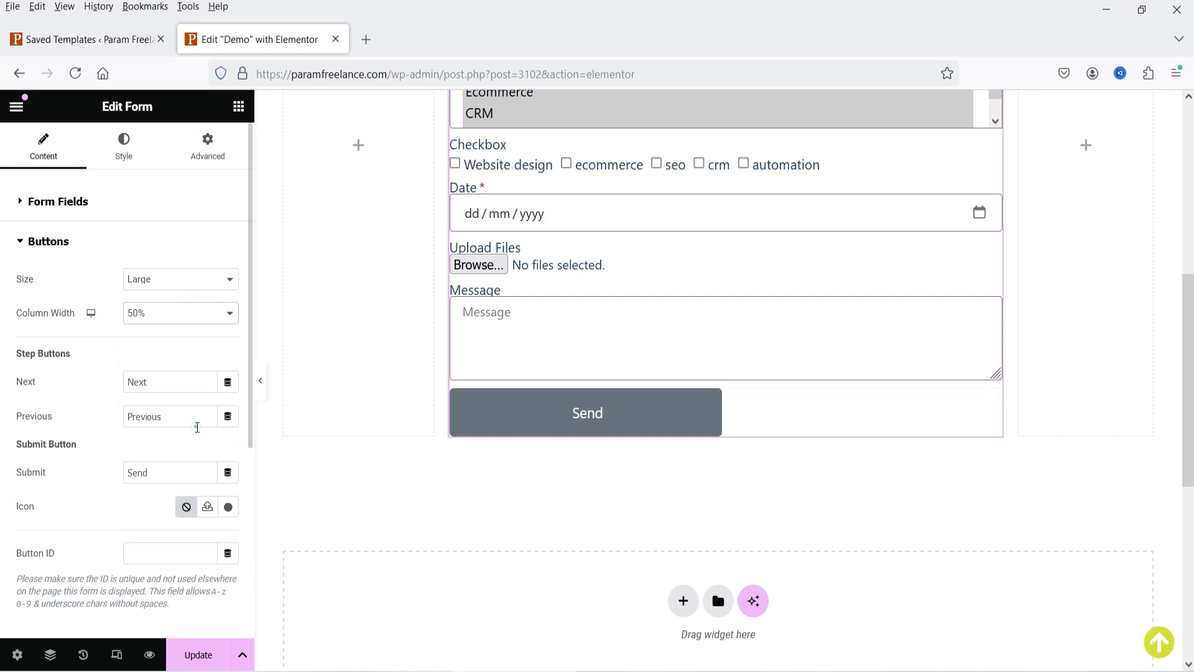
click(167, 313)
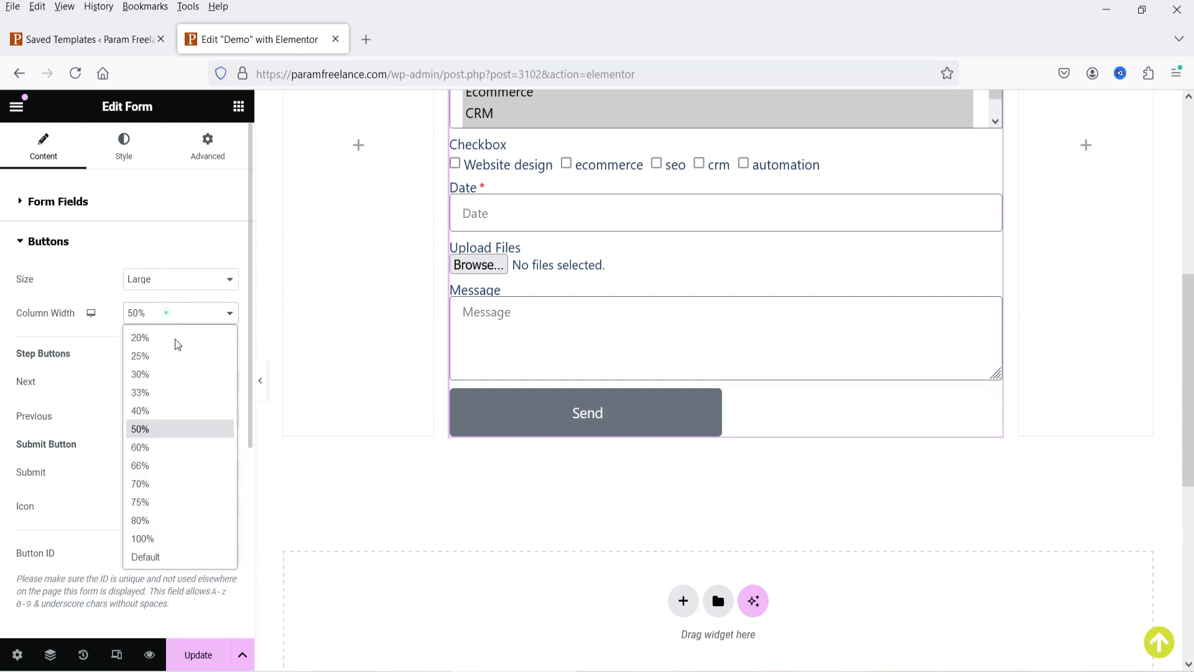
click(167, 537)
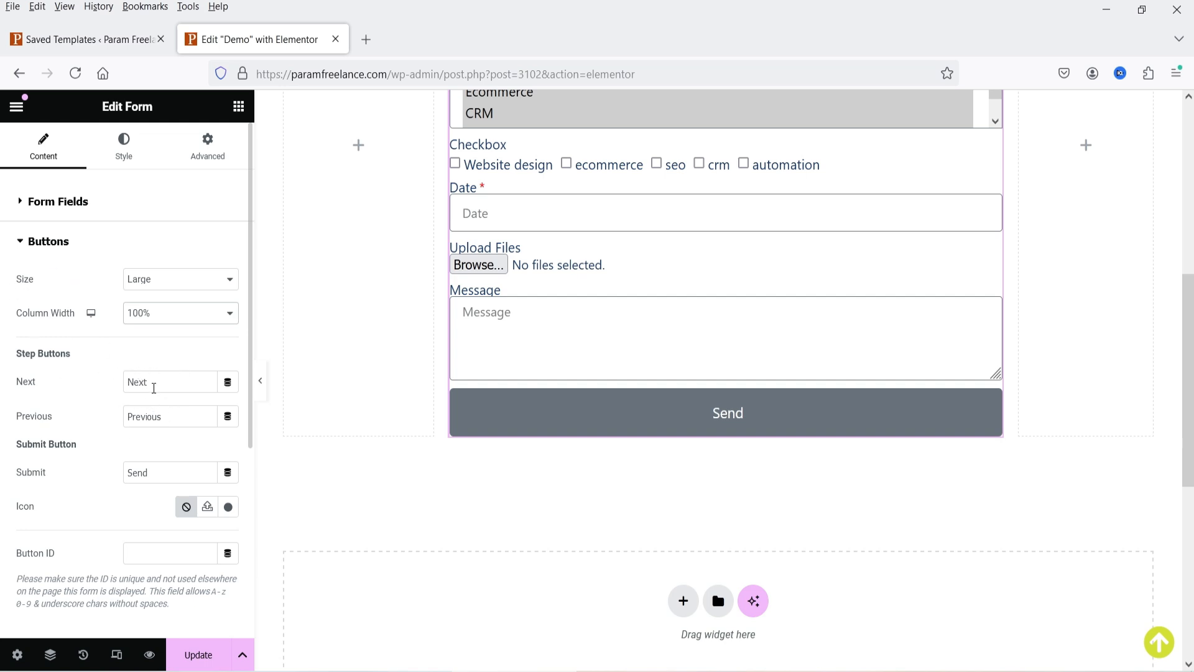
click(47, 243)
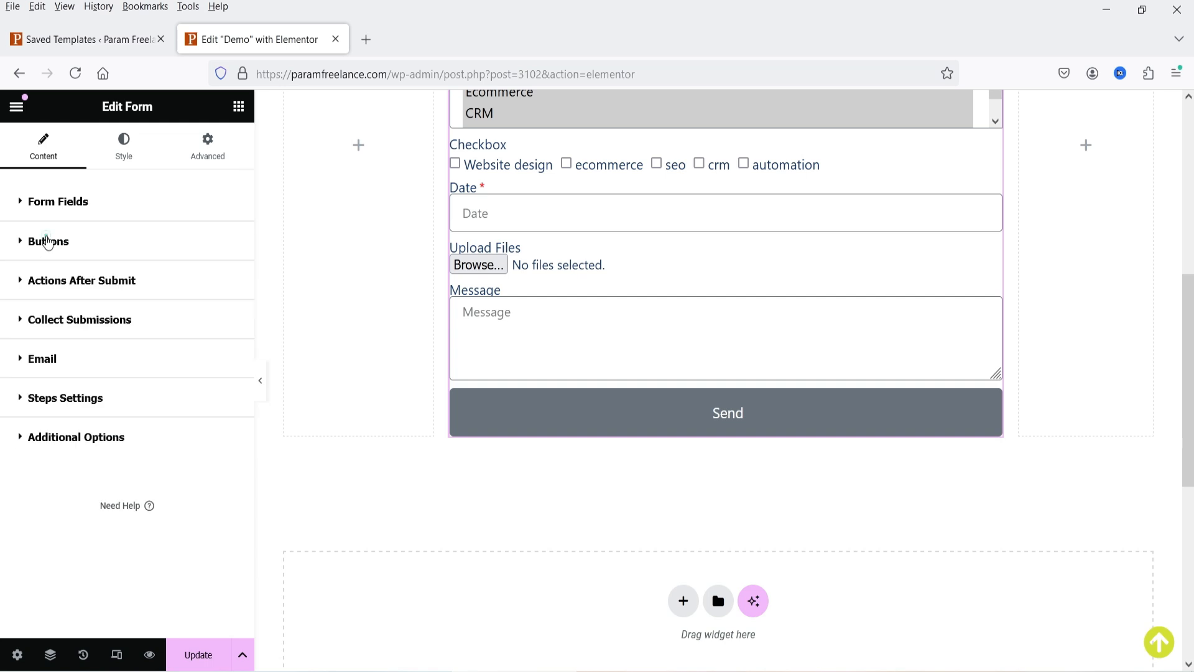
click(56, 203)
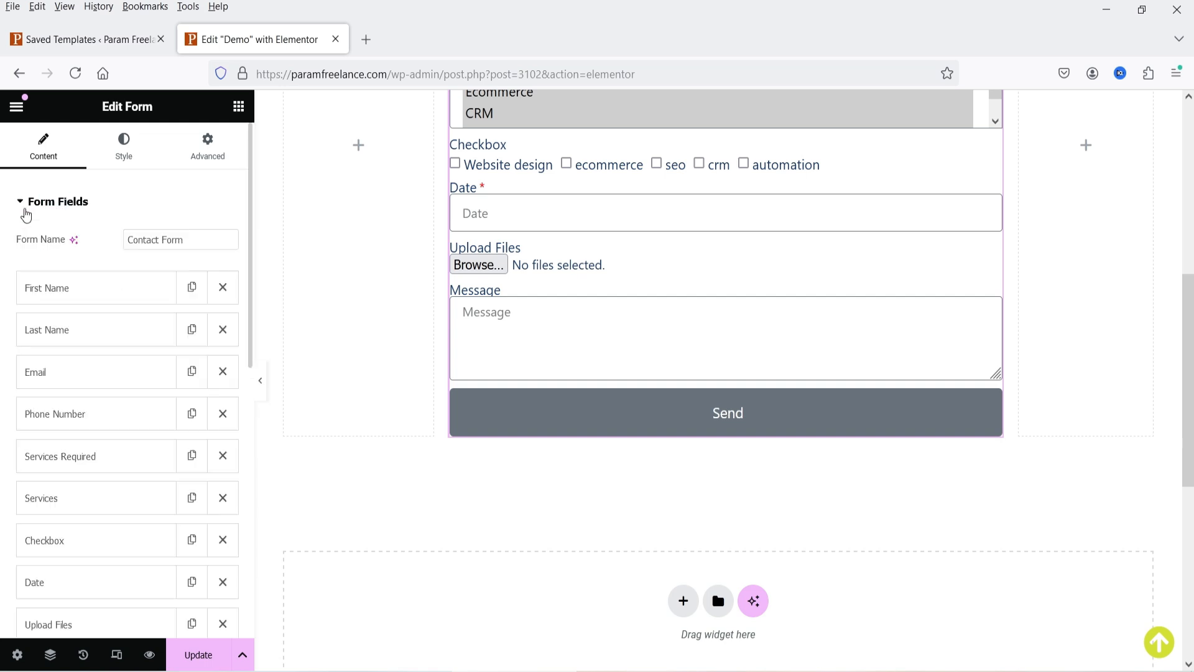
- Add a Step field labelled 'Step 1'
scroll(117, 271, down, 5)
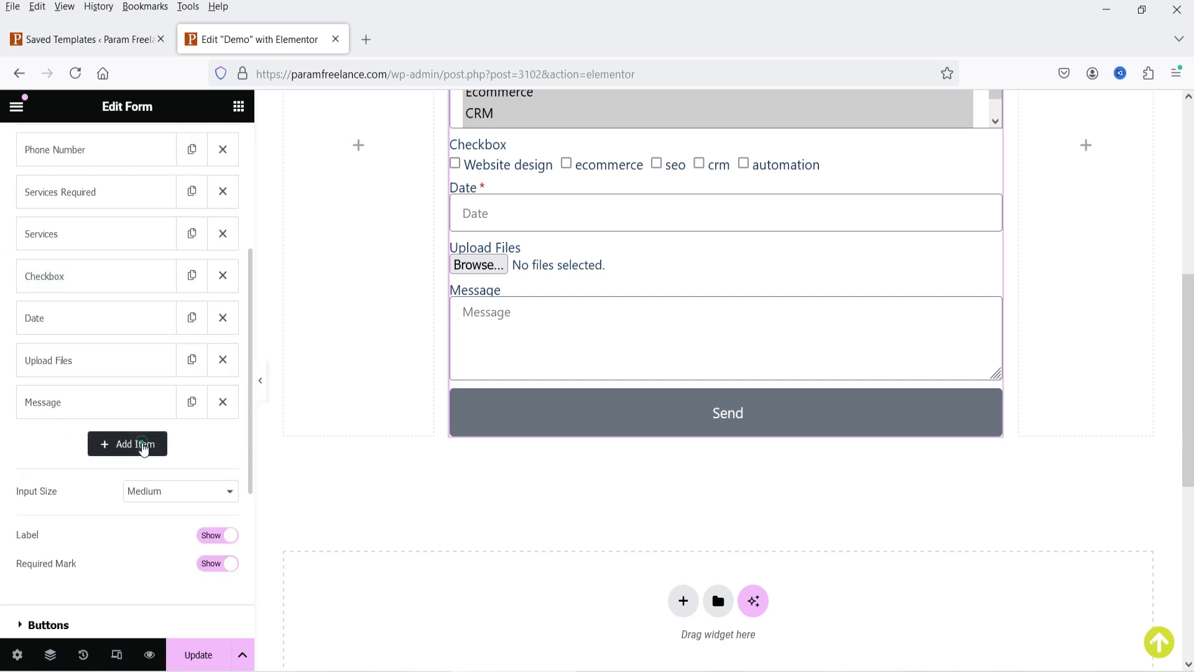
click(142, 444)
click(153, 252)
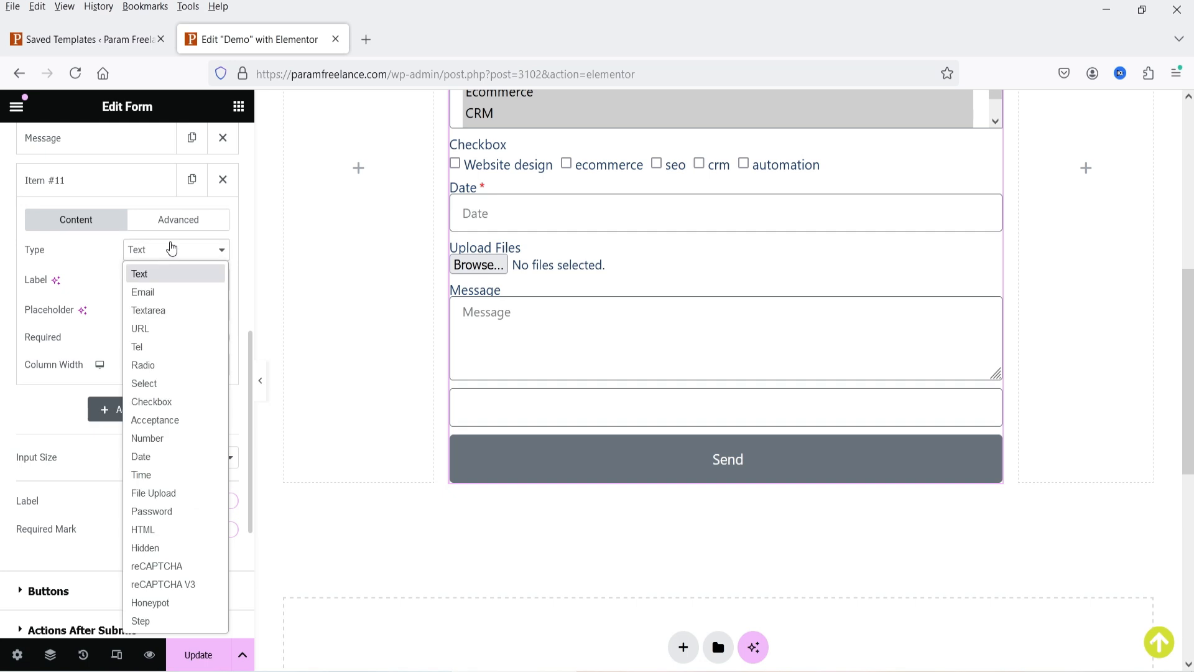
click(174, 621)
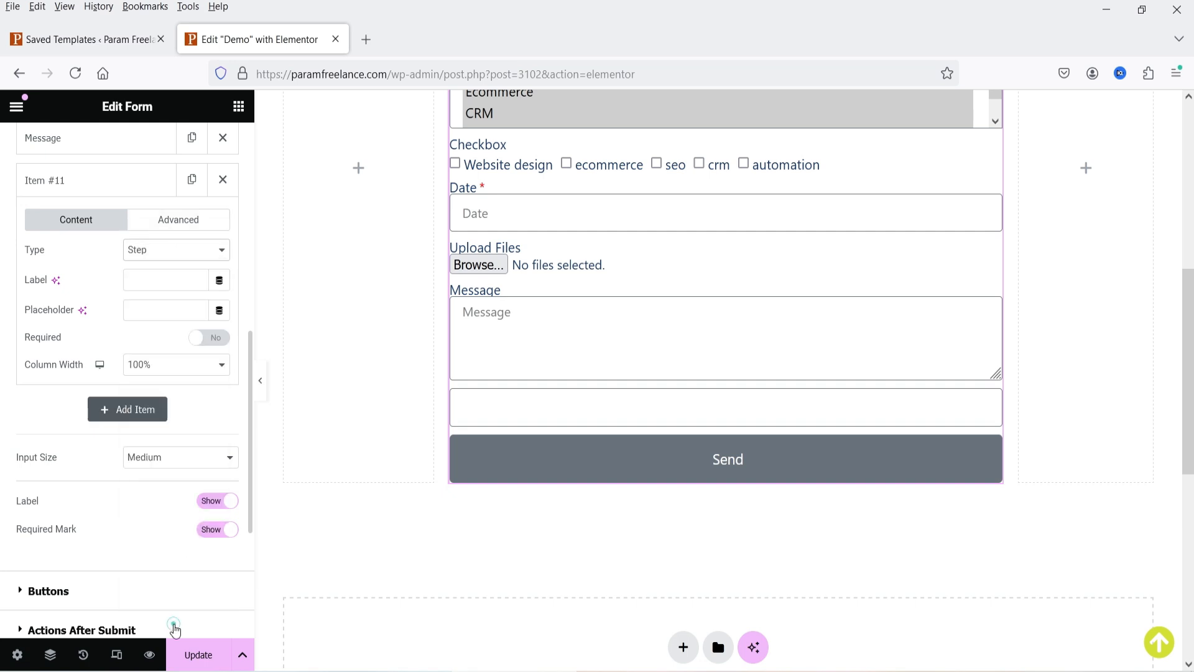
scroll(124, 528, up, 2)
click(157, 407)
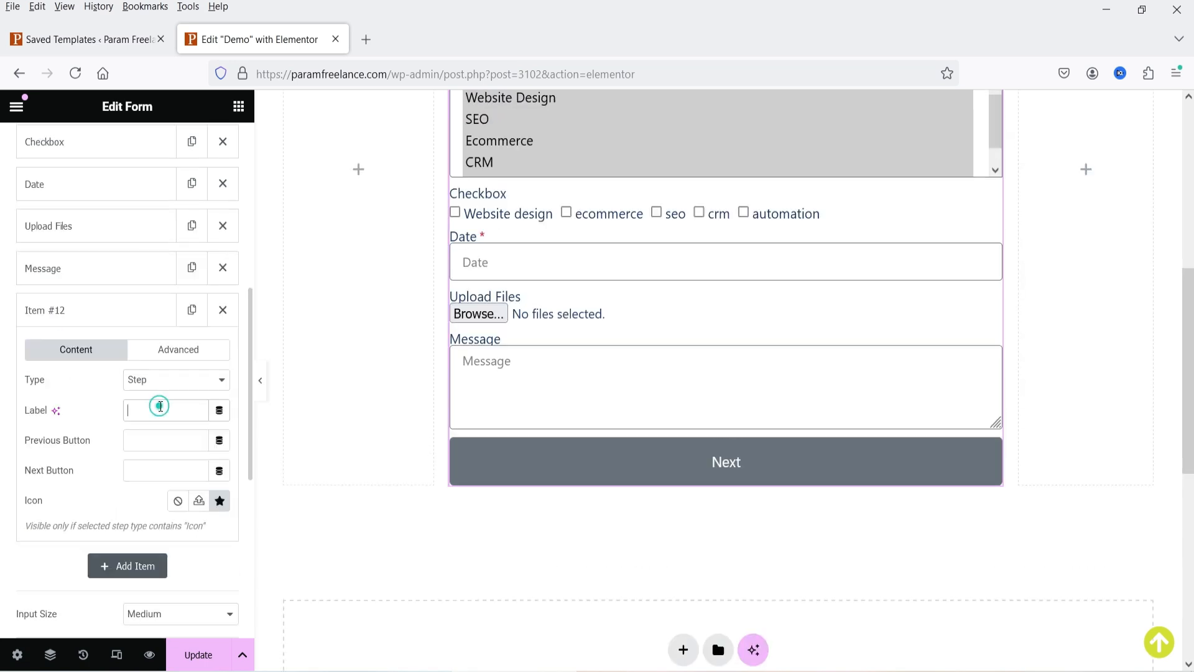
text(Step 1)
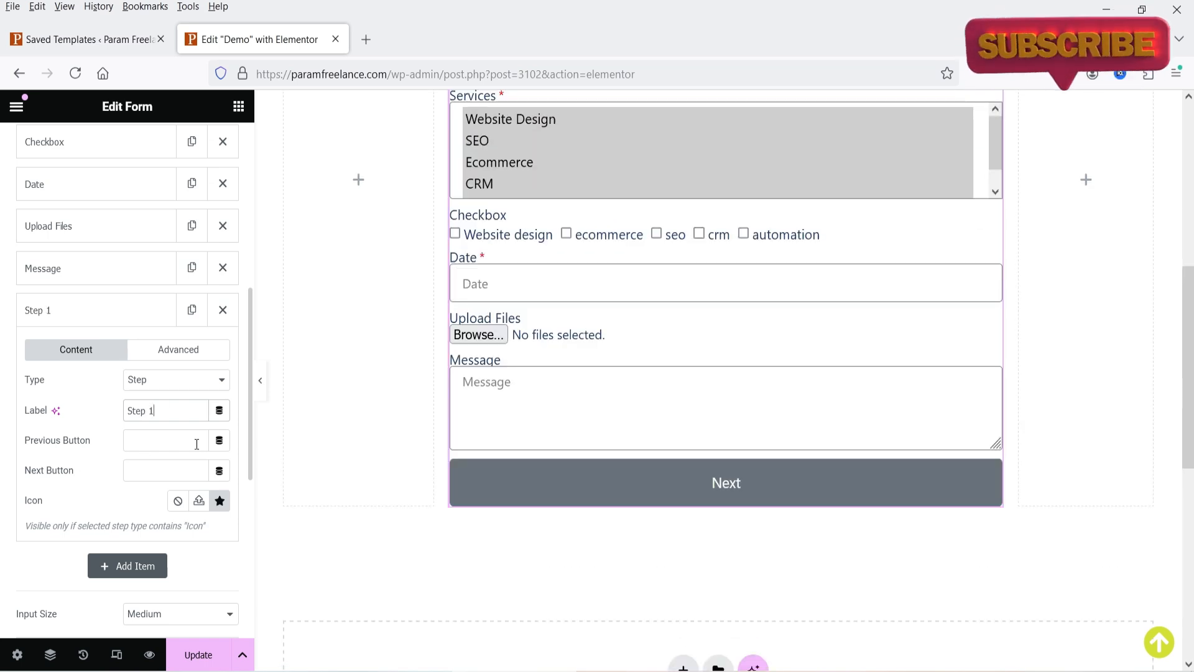
click(145, 435)
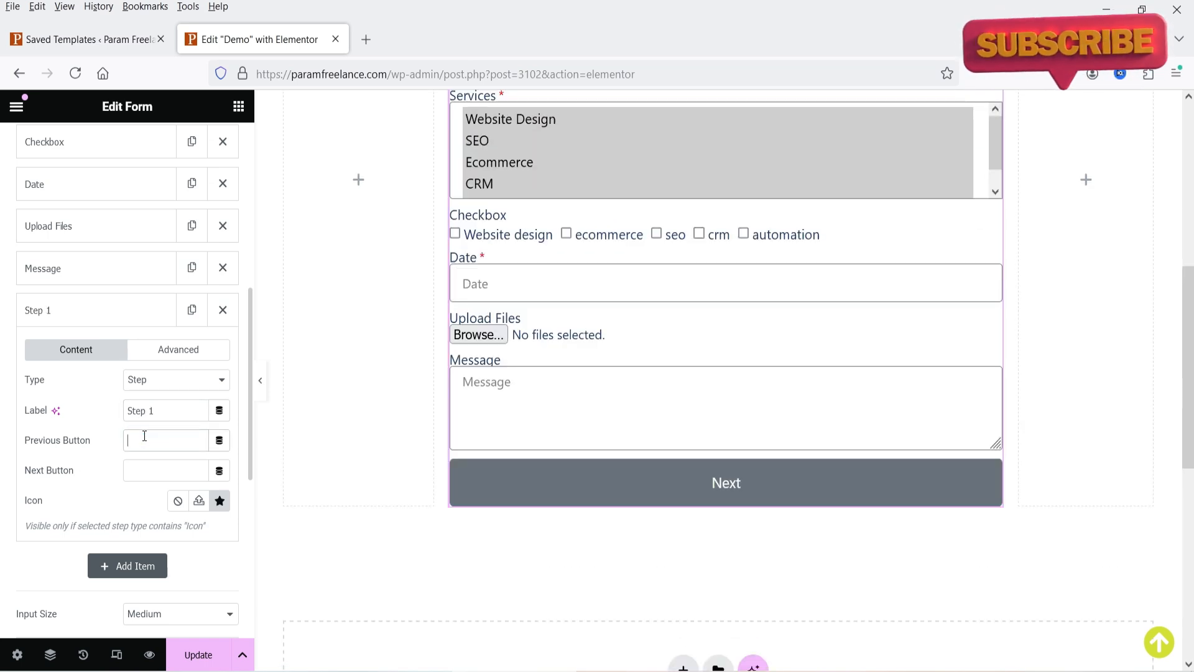
- Move the step break below Phone Number and rename it 'Step 2'
click(80, 314)
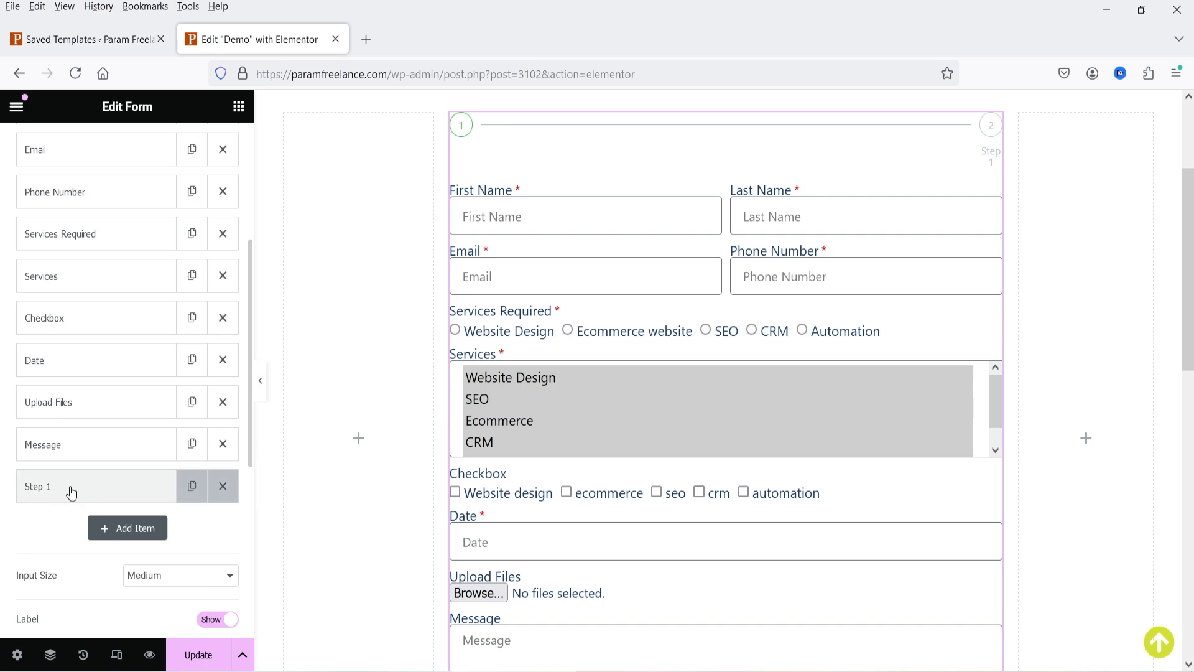
drag(83, 485, 109, 239)
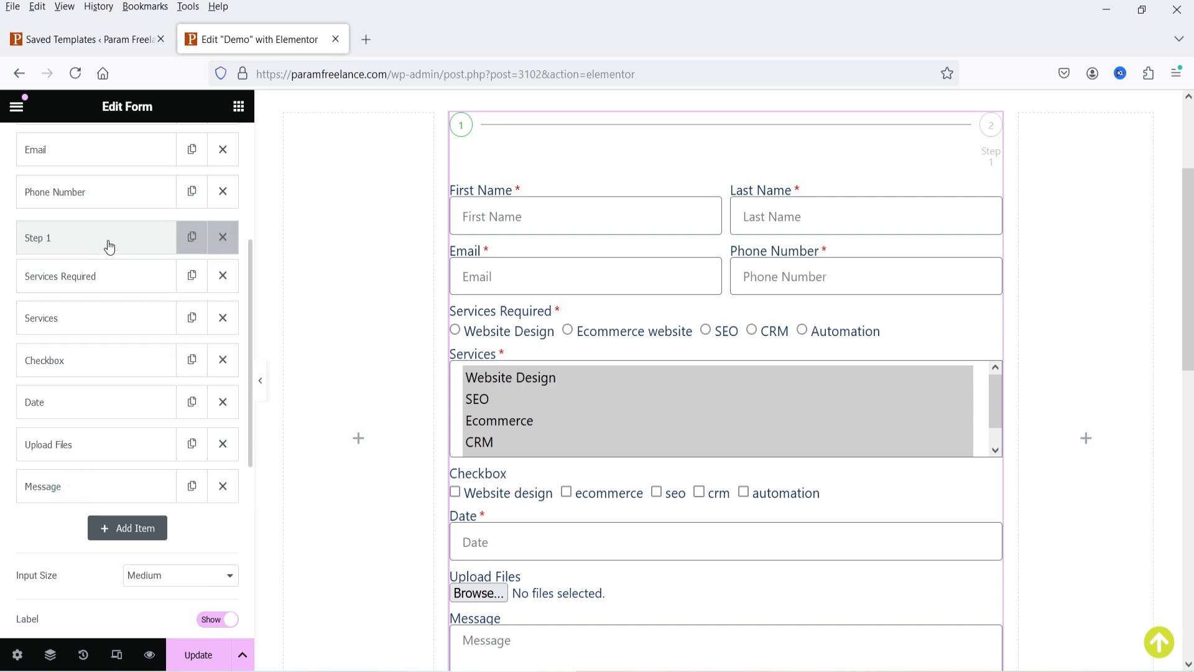
scroll(1155, 561, up, 3)
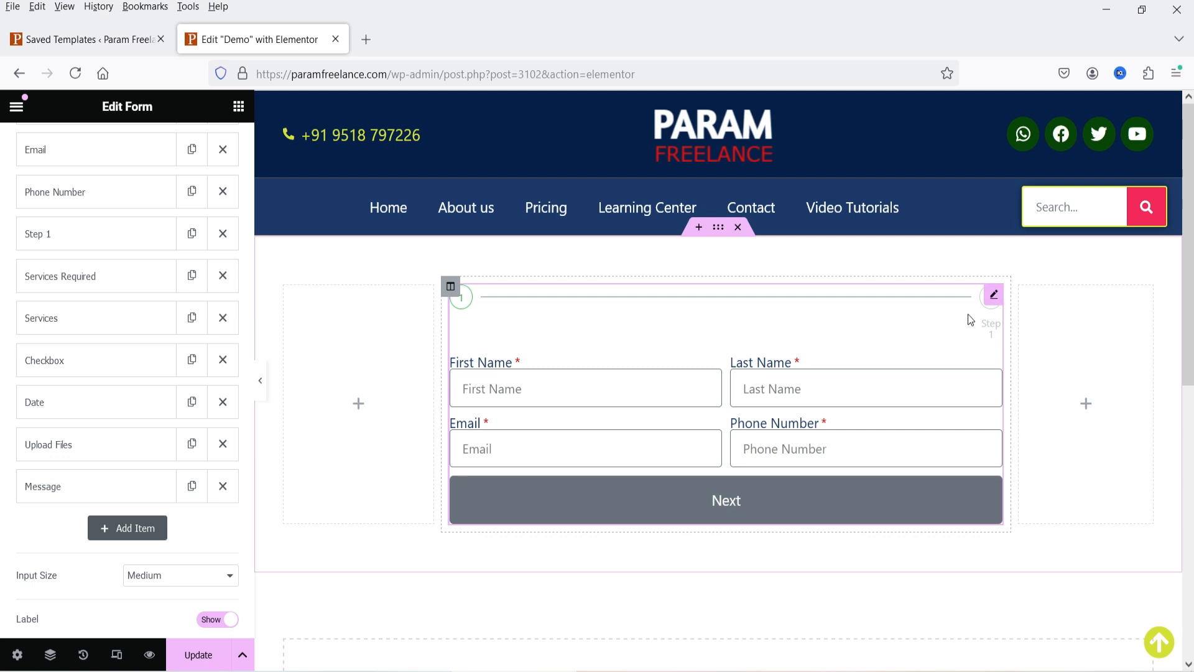
click(50, 234)
double_click(151, 335)
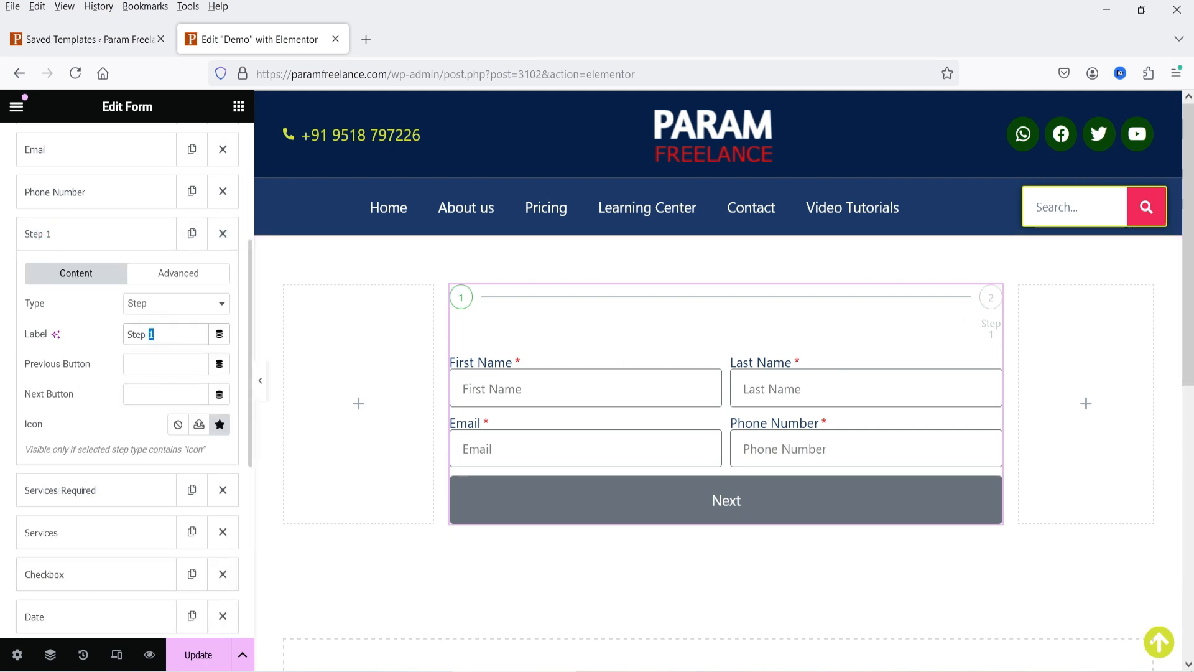
text(2)
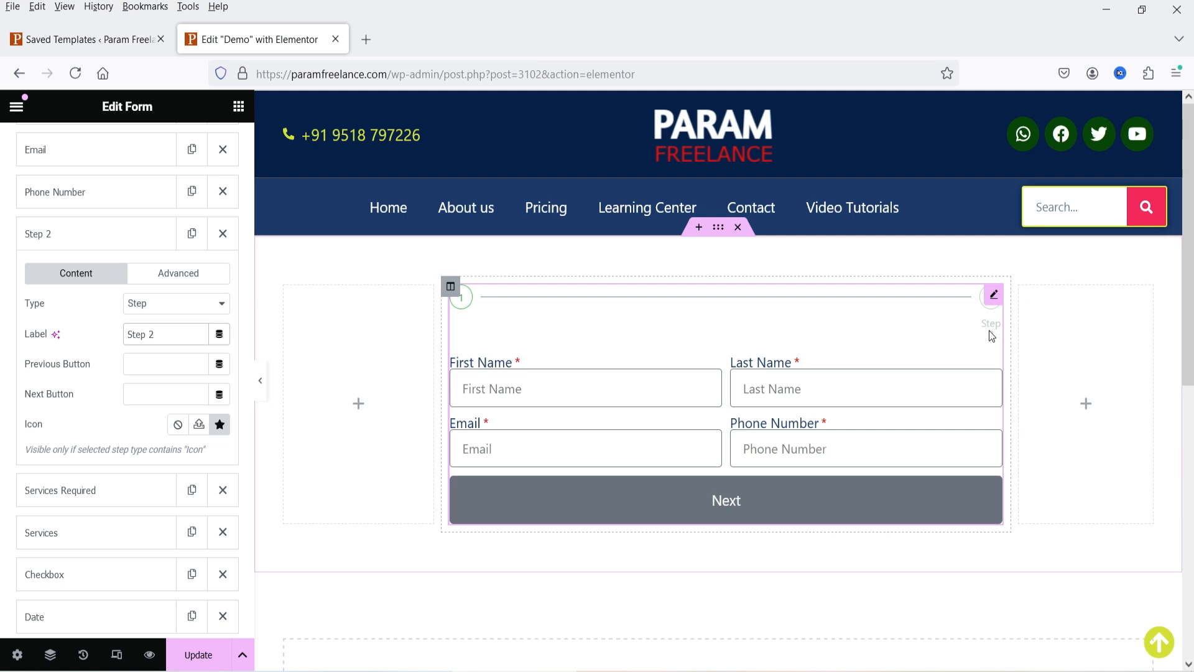
- Label the first step item 'Step 1' and test the Next button in the preview
scroll(58, 407, up, 3)
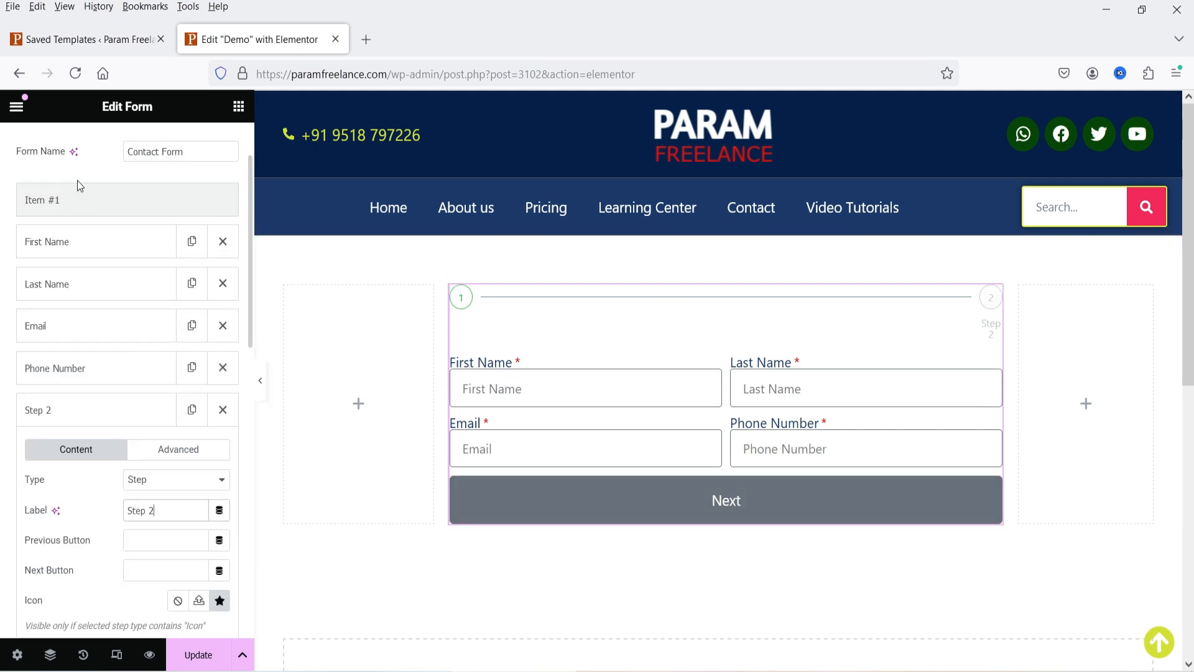
click(81, 200)
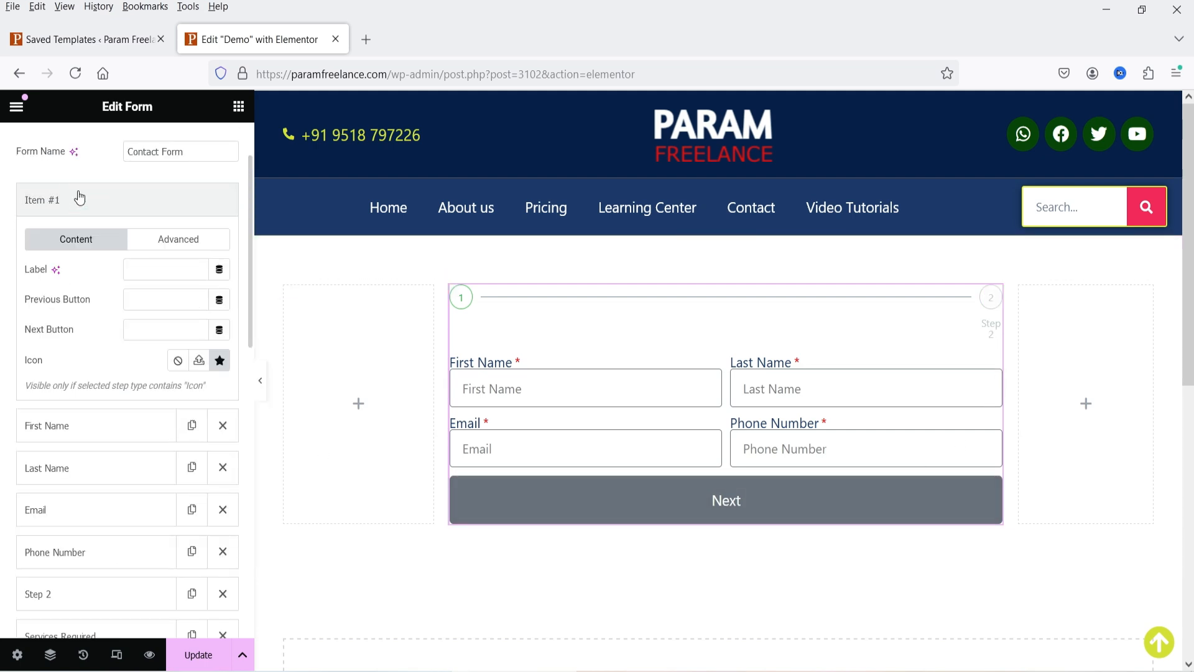
click(139, 269)
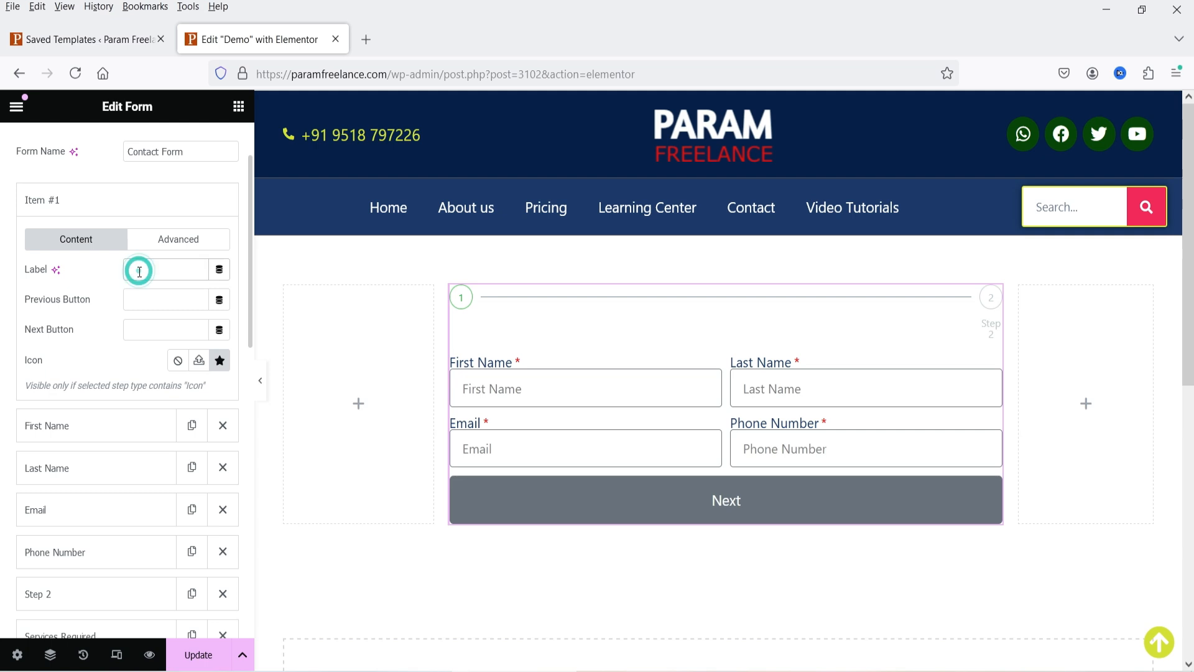
text(Step)
key(BackSpace)
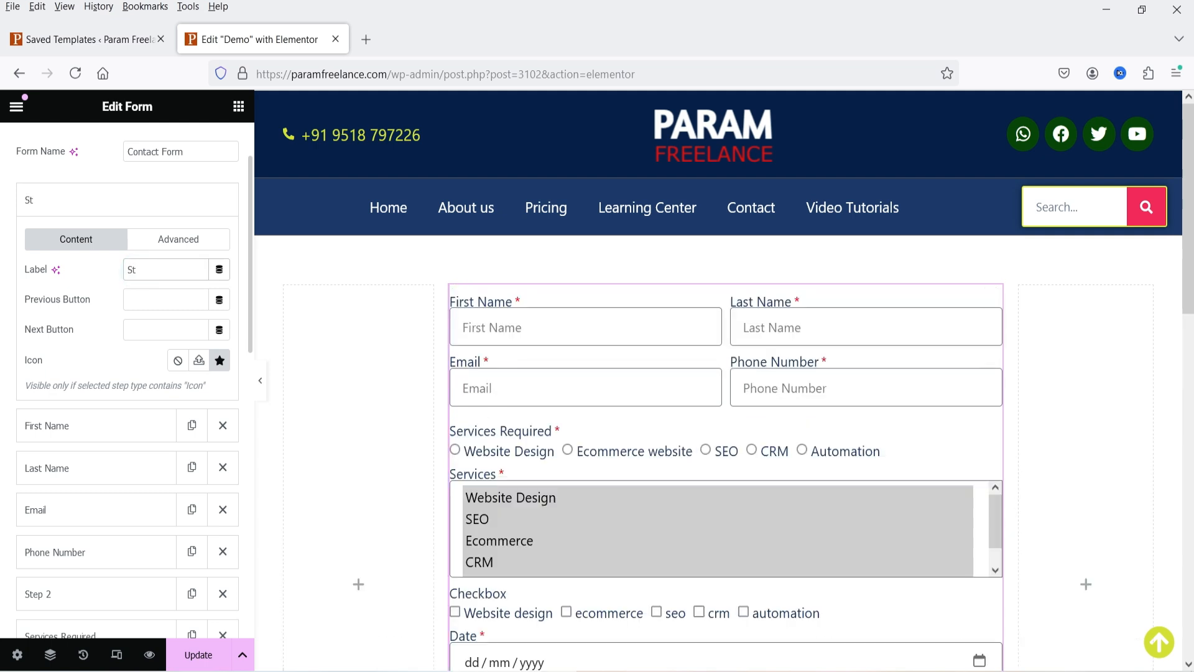
text(tep 1)
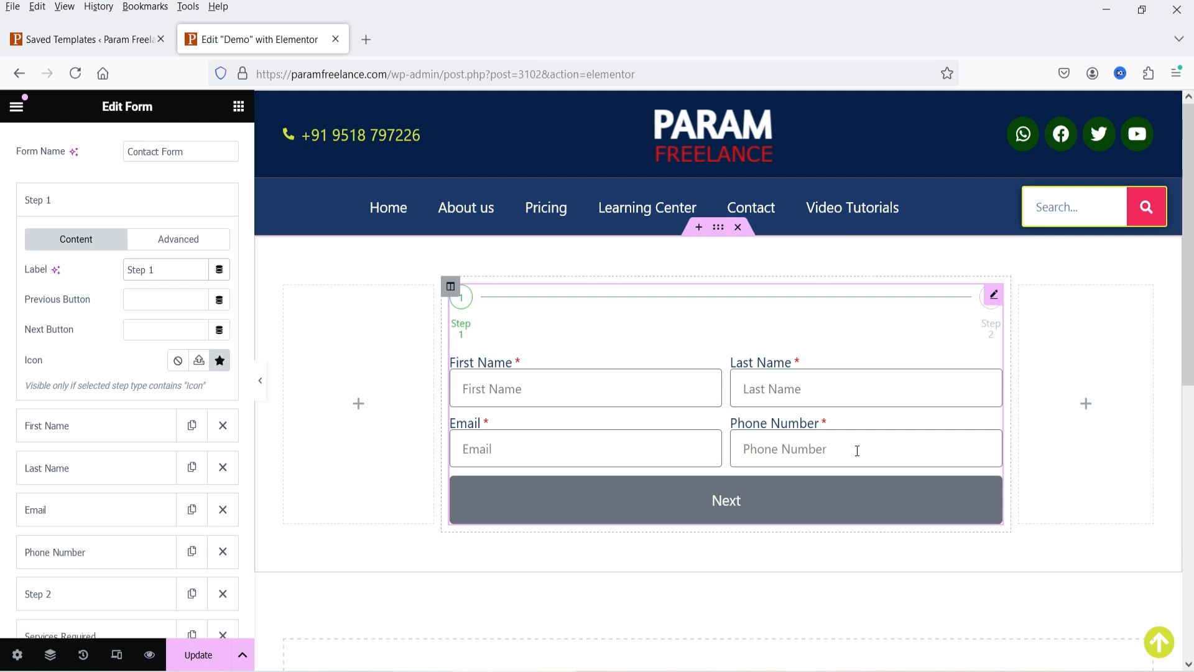
scroll(80, 480, down, 3)
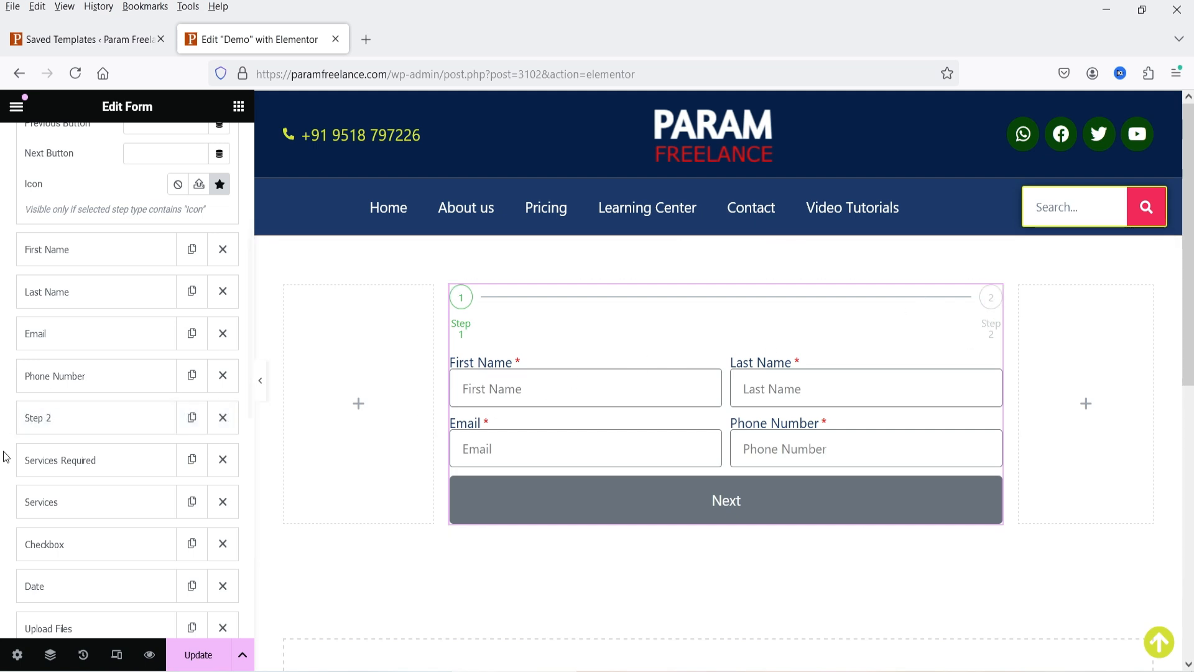
scroll(80, 458, down, 4)
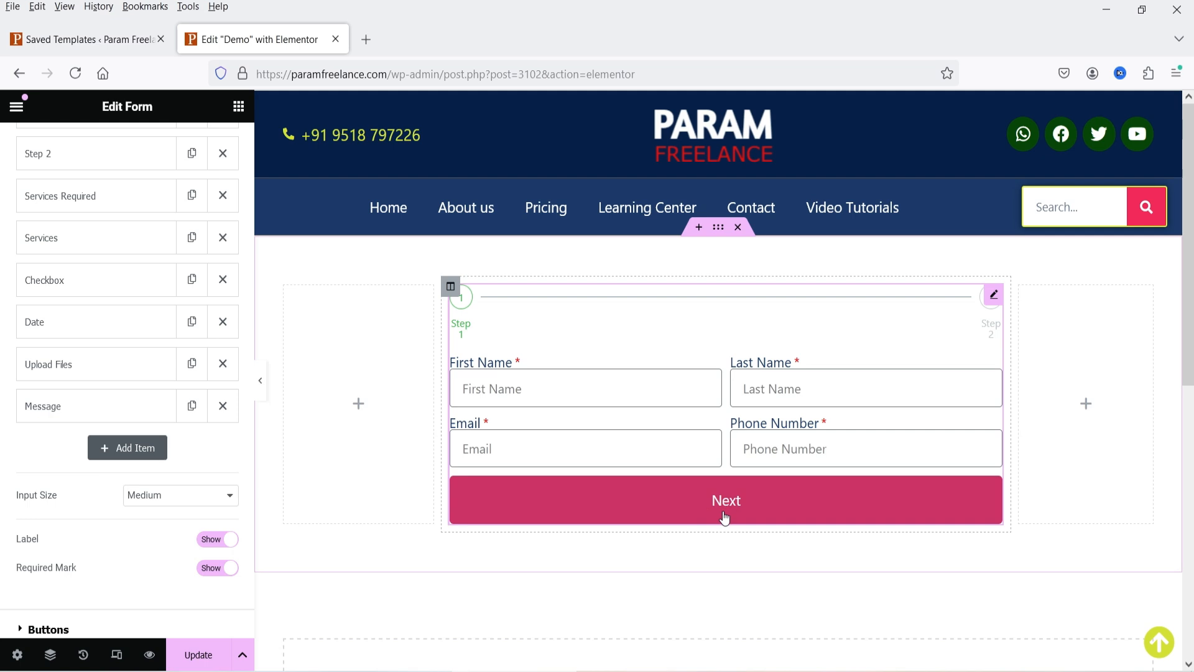
click(724, 516)
- Update the page and view it live in a new tab
click(198, 656)
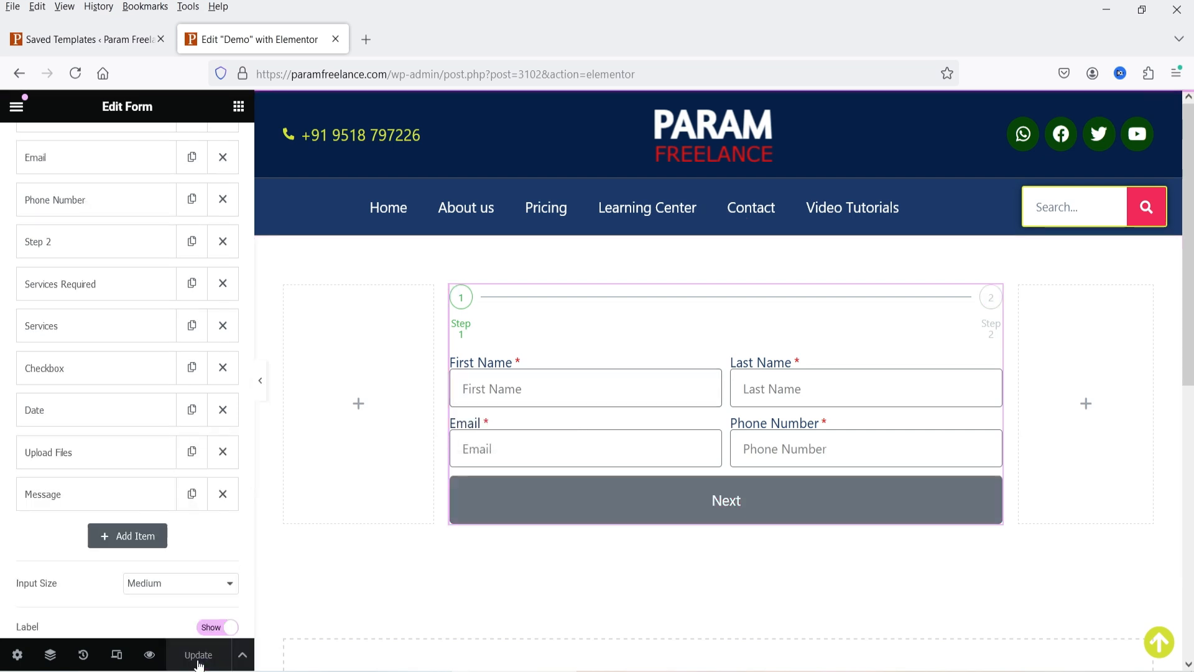
click(16, 106)
click(56, 495)
- On the live Demo page, fill first name, last name, email and phone with test values
click(422, 41)
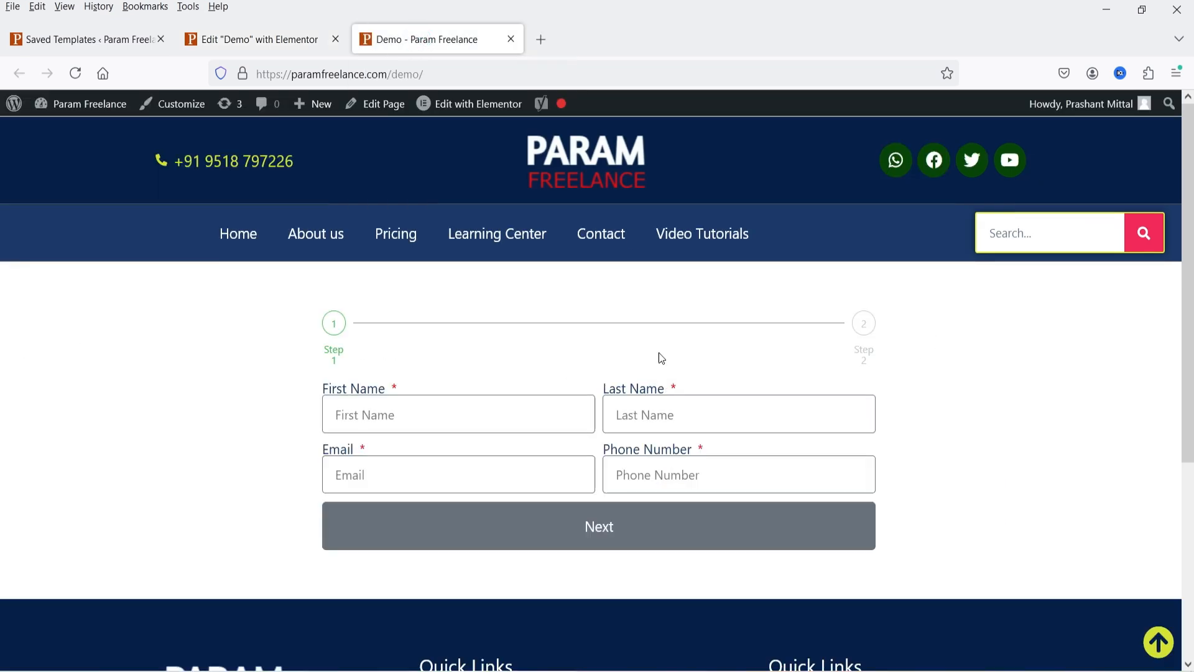
click(372, 415)
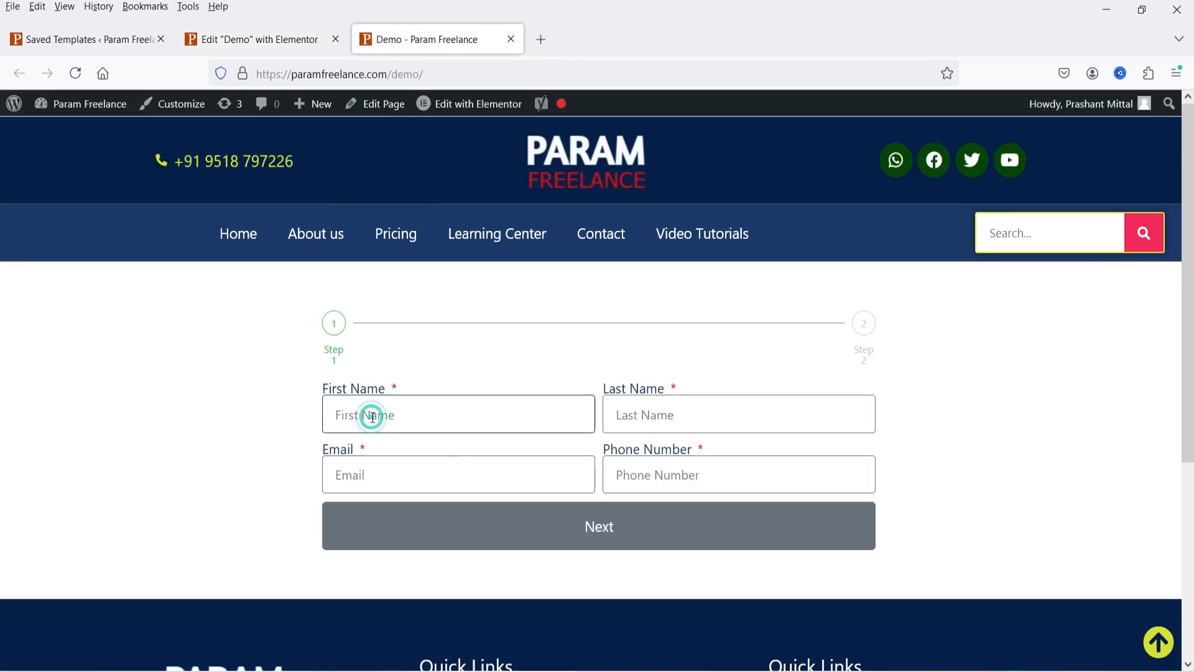
text(q)
click(714, 423)
text(q)
click(415, 480)
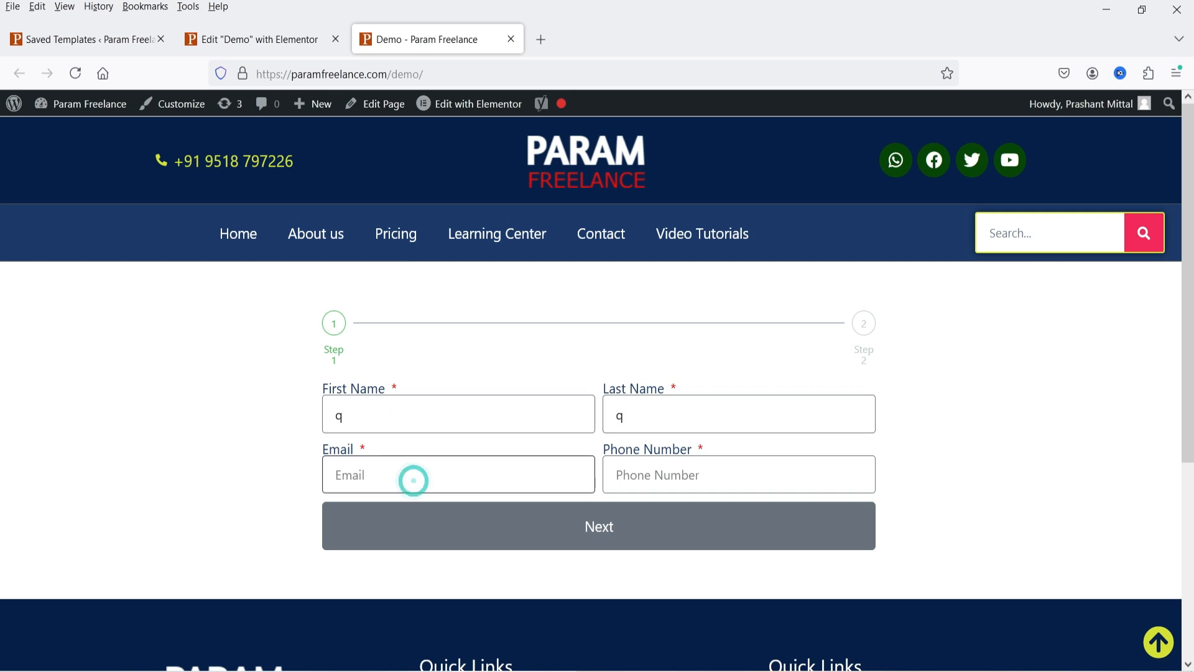
text(q@e.com)
key(Tab)
text(1234567890)
- Advance the form to step 2, go back to step 1, then return to the Elementor tab
click(614, 544)
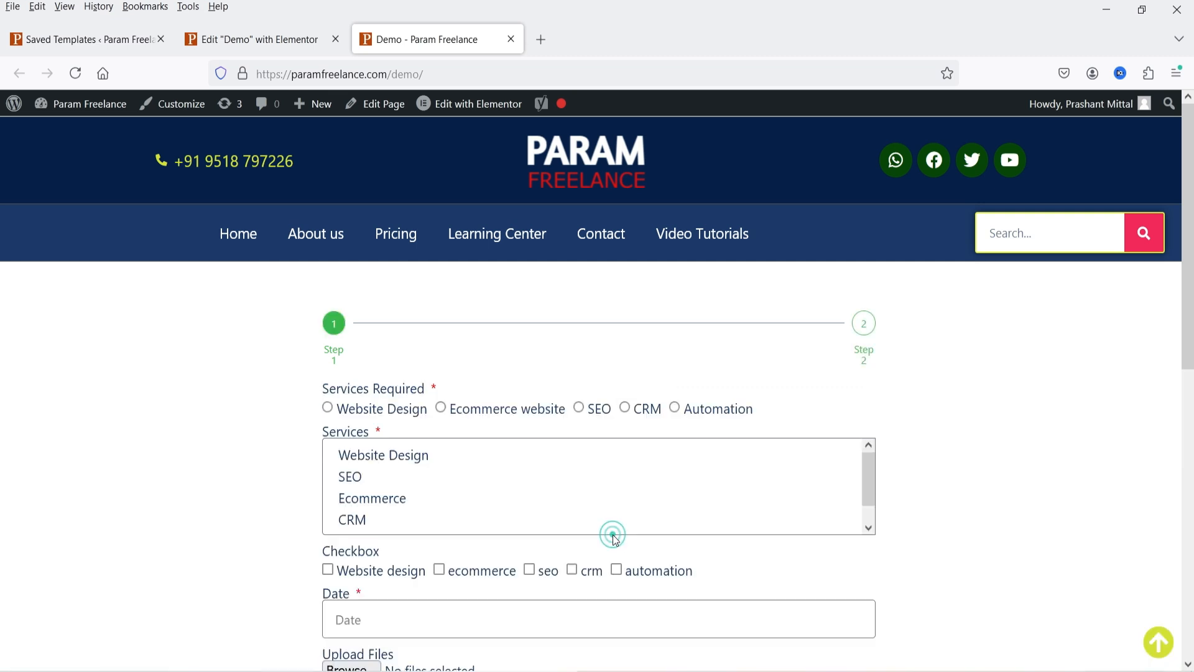
scroll(652, 457, down, 3)
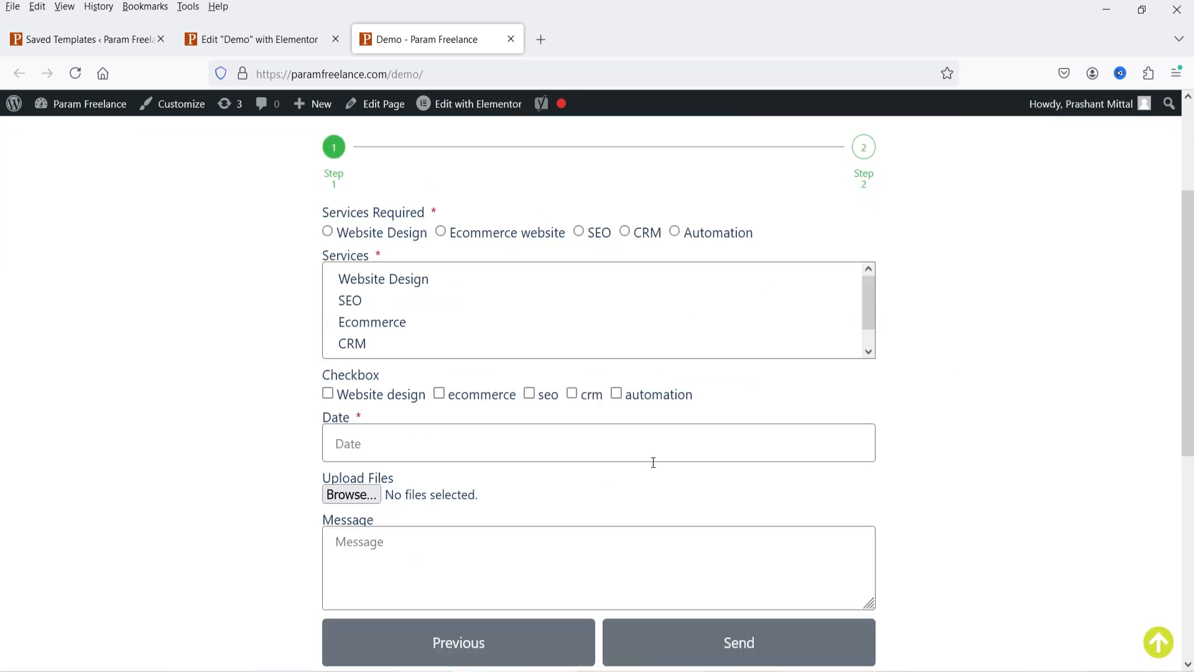
scroll(652, 455, up, 5)
scroll(651, 455, down, 1)
scroll(894, 478, down, 4)
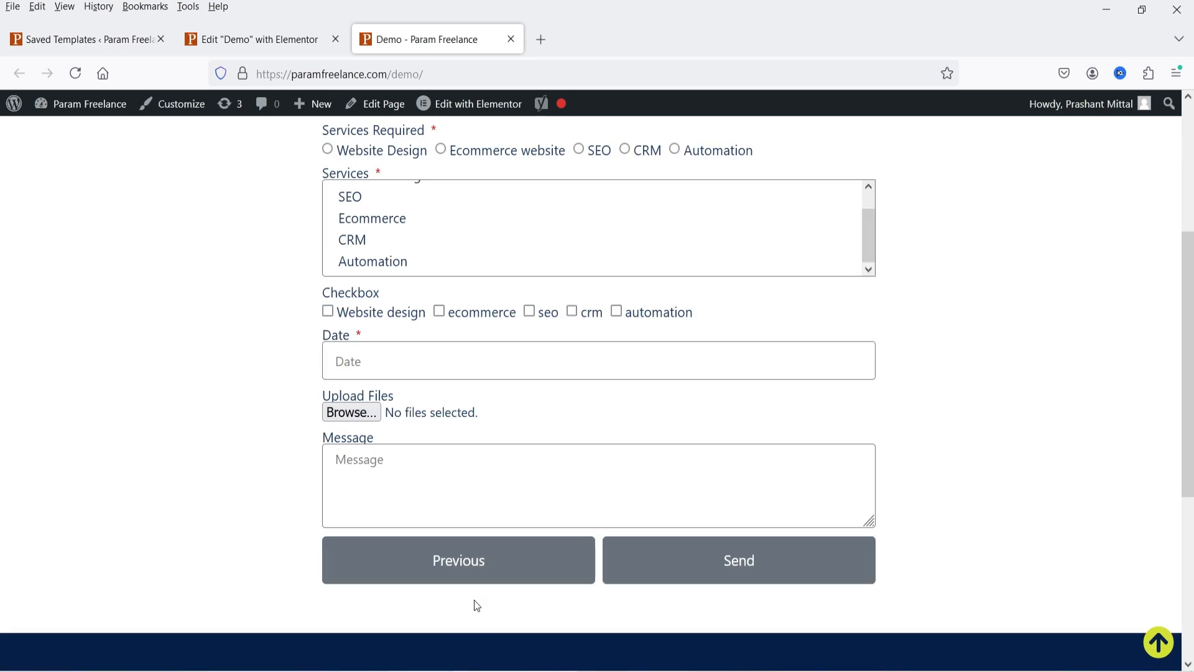
click(471, 580)
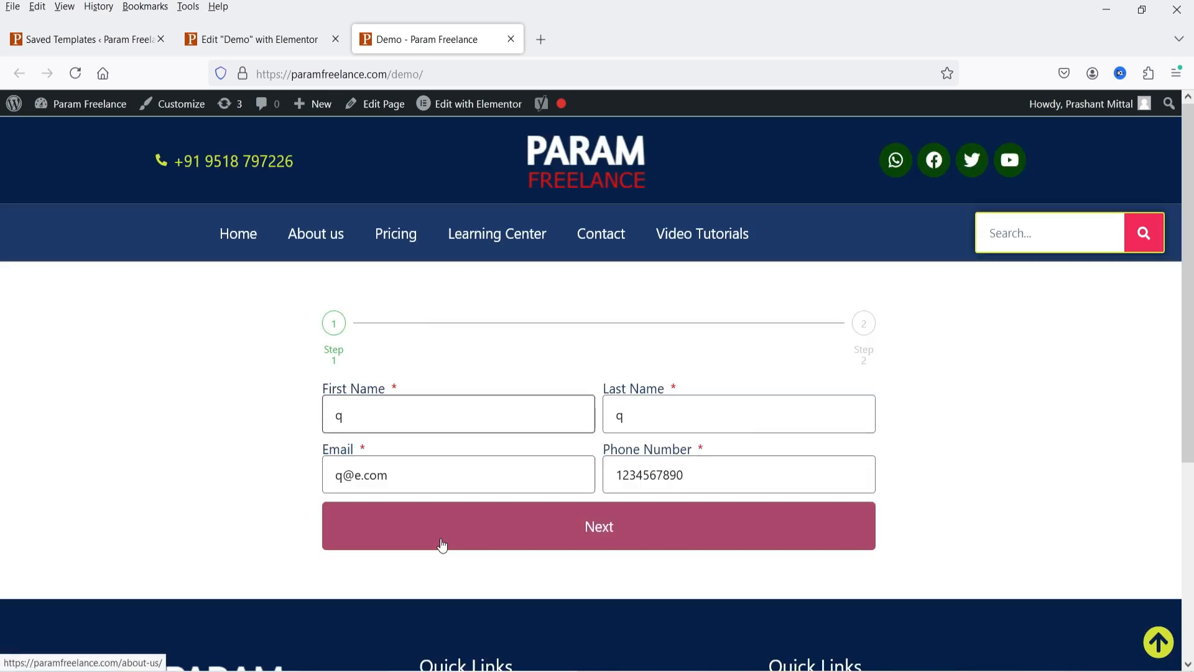
click(238, 39)
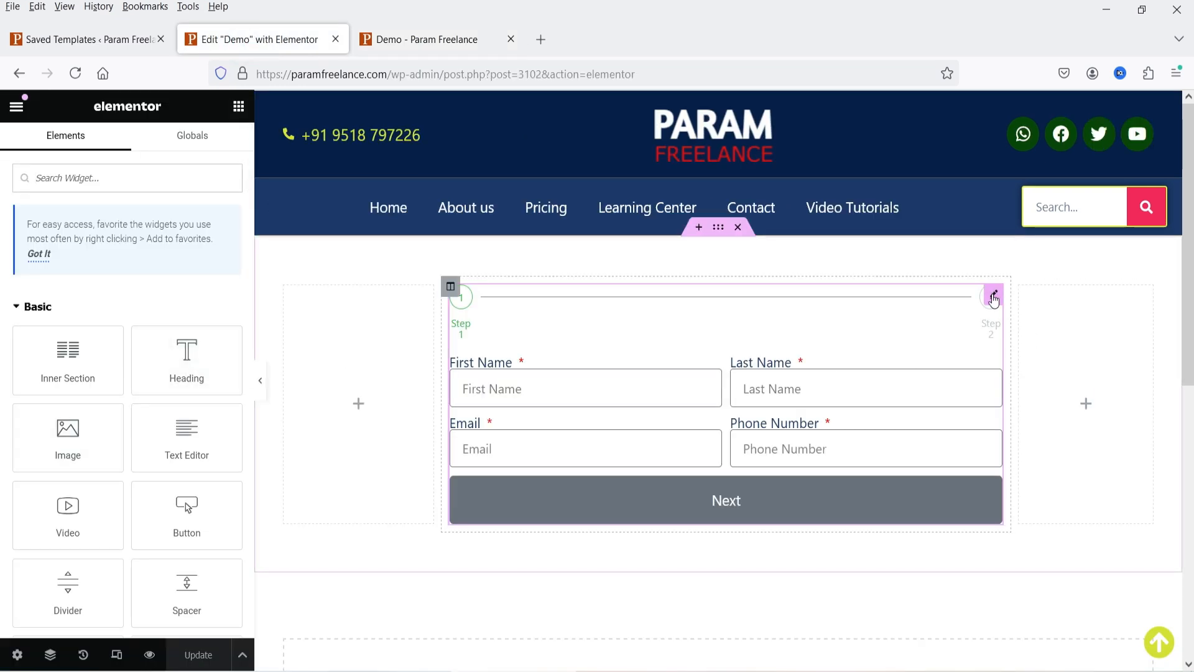
- Select the form widget and delete the Step 2 and Step 1 items from Form Fields
click(978, 317)
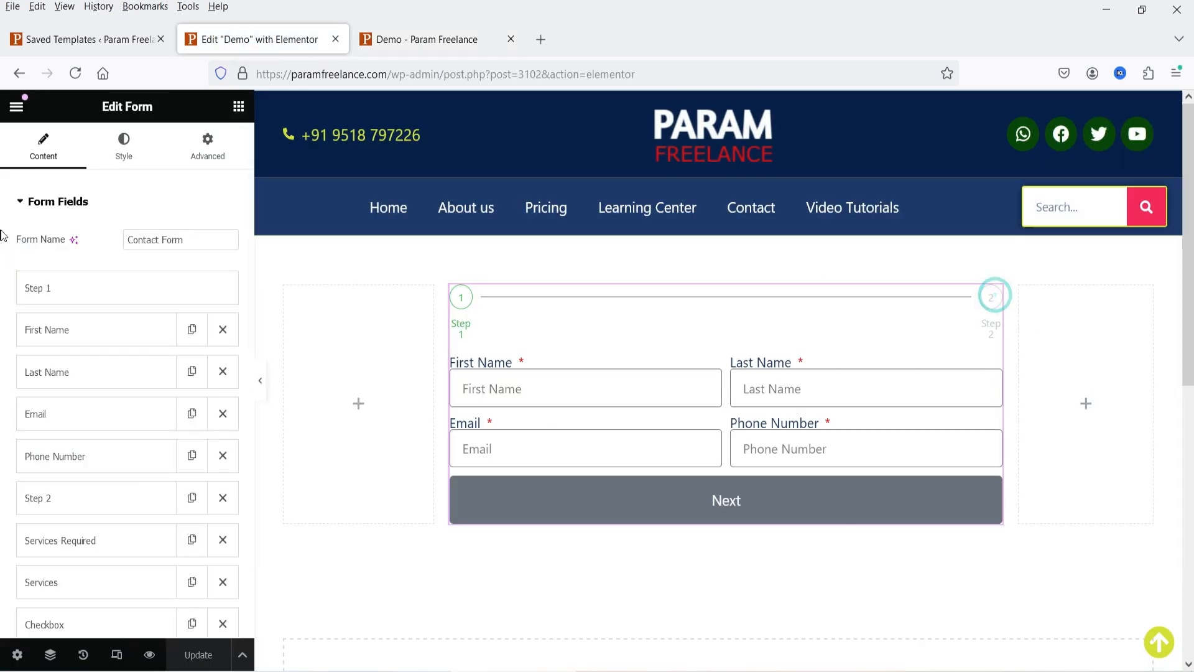
scroll(96, 312, down, 4)
click(222, 235)
scroll(224, 290, up, 4)
click(227, 290)
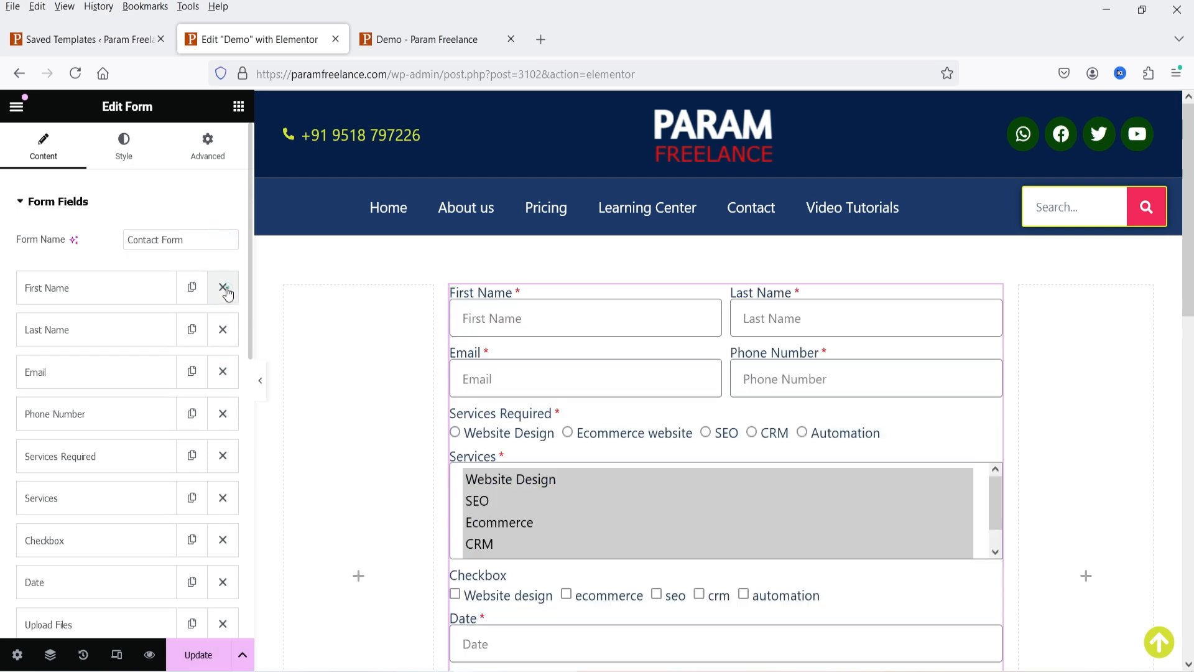
scroll(1020, 386, down, 3)
scroll(708, 392, down, 3)
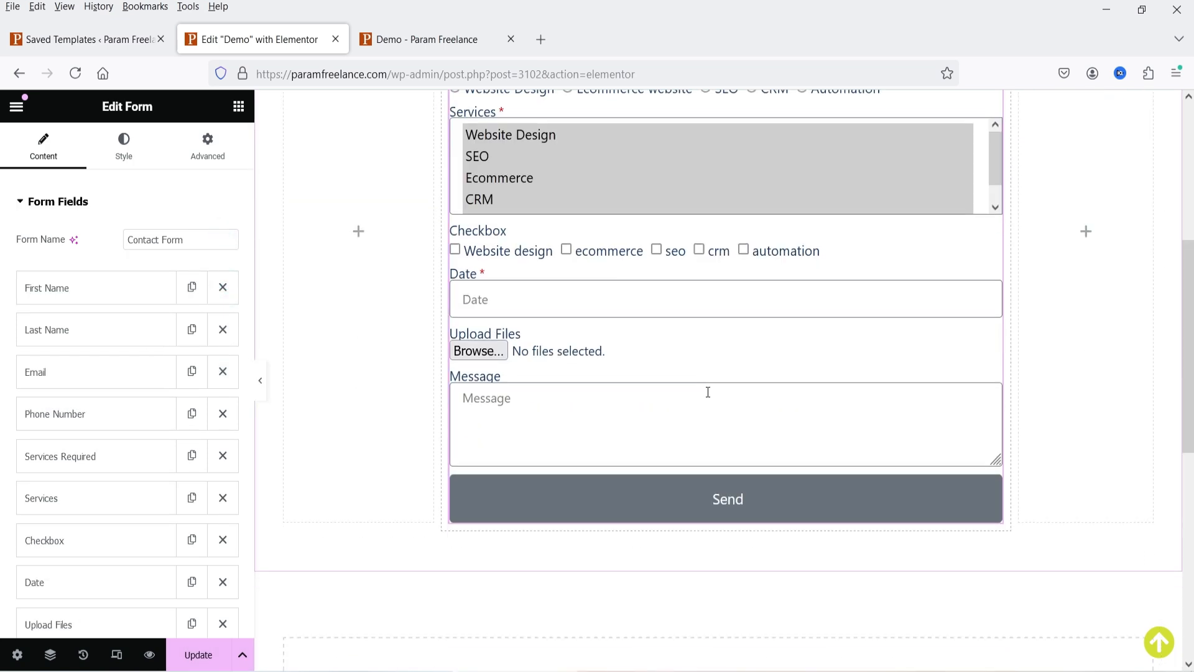
scroll(160, 400, down, 7)
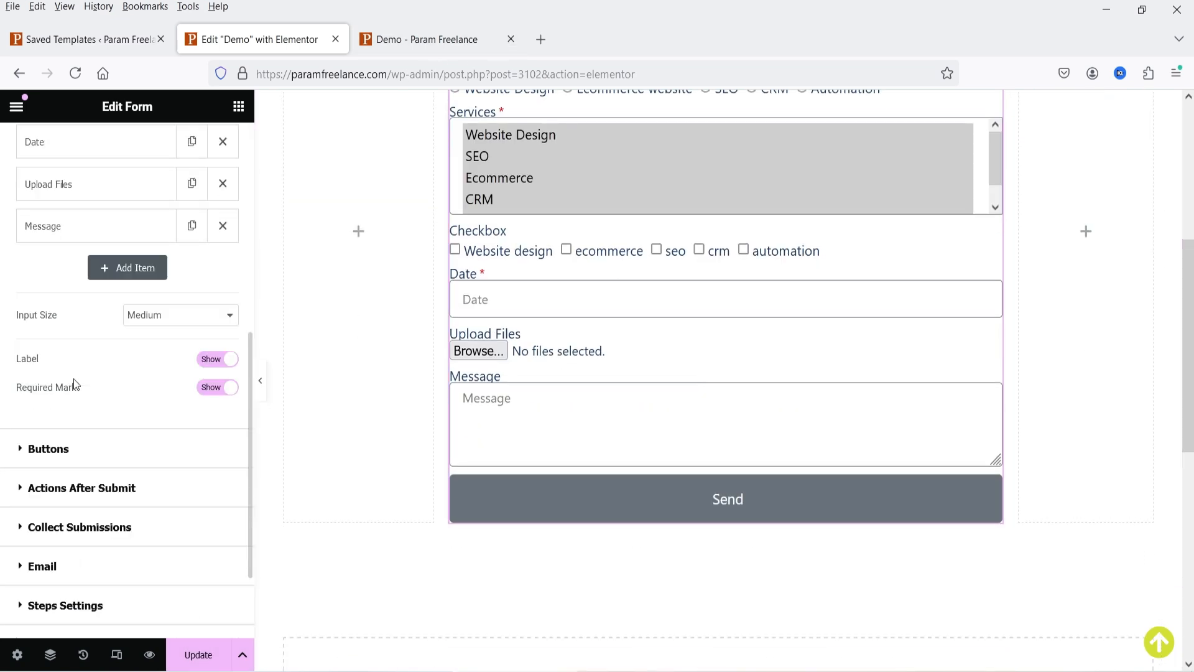
scroll(74, 384, down, 2)
- Change the submit button text from Send to 'Request A Quote'
click(64, 359)
scroll(94, 311, down, 3)
double_click(170, 295)
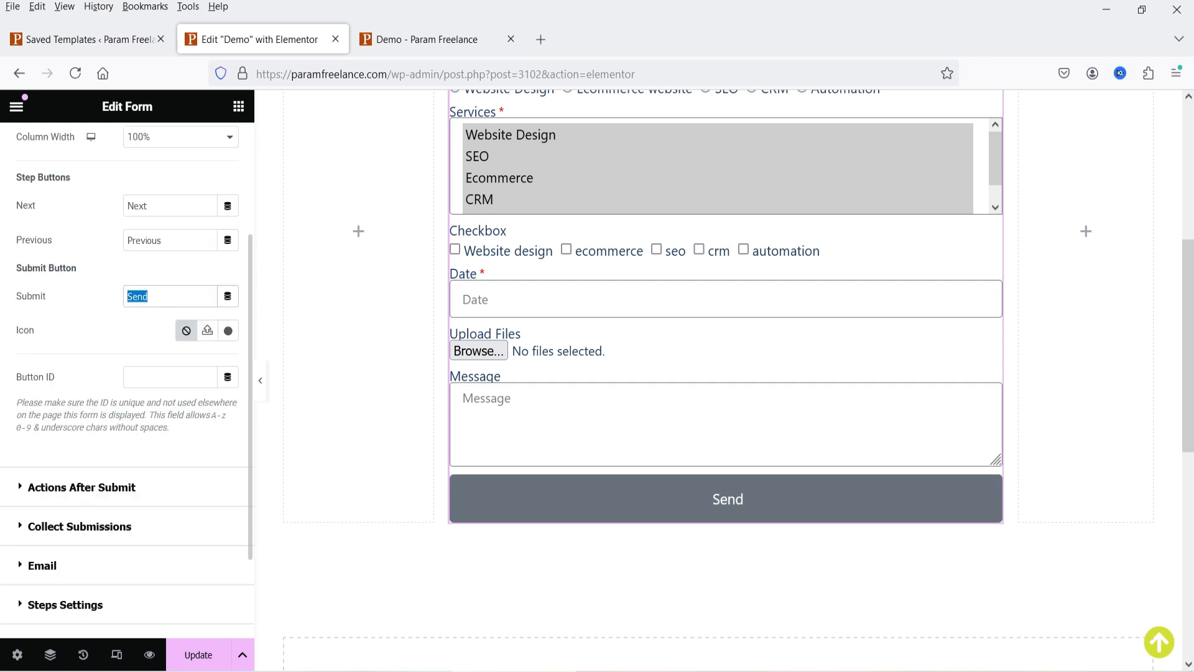
text(Su)
key(BackSpace)
key(BackSpace)
text(Request A Quote)
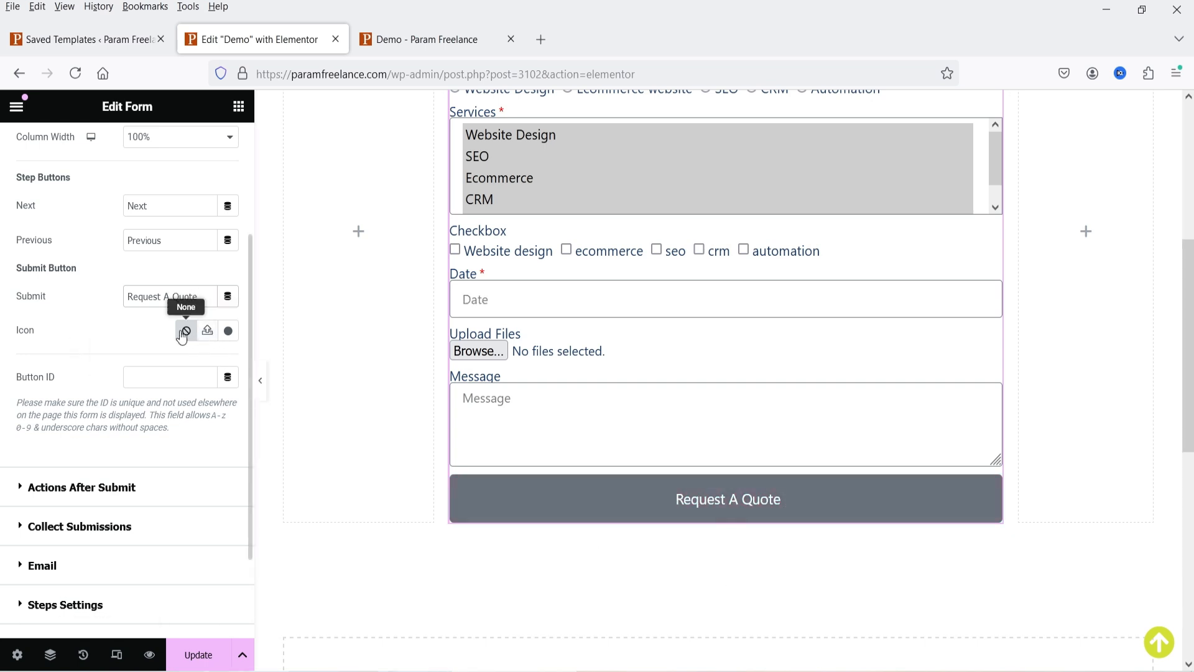
- Add the arrow-circle icon to the button and set Icon Position to End
click(228, 331)
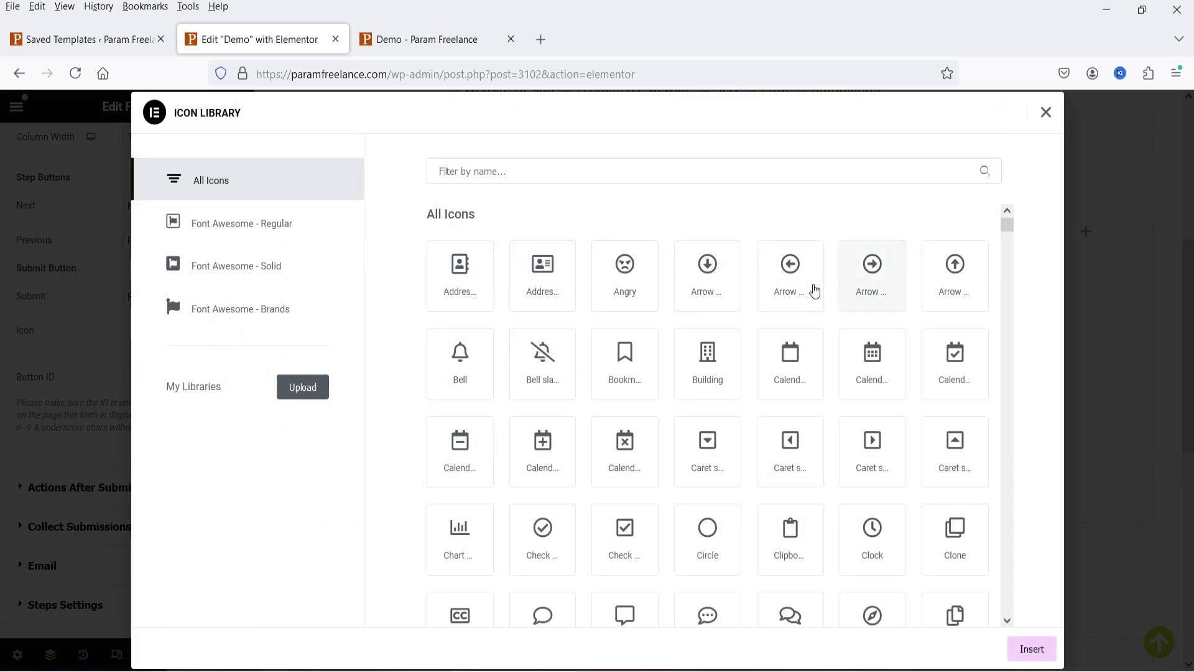
click(880, 266)
click(1025, 648)
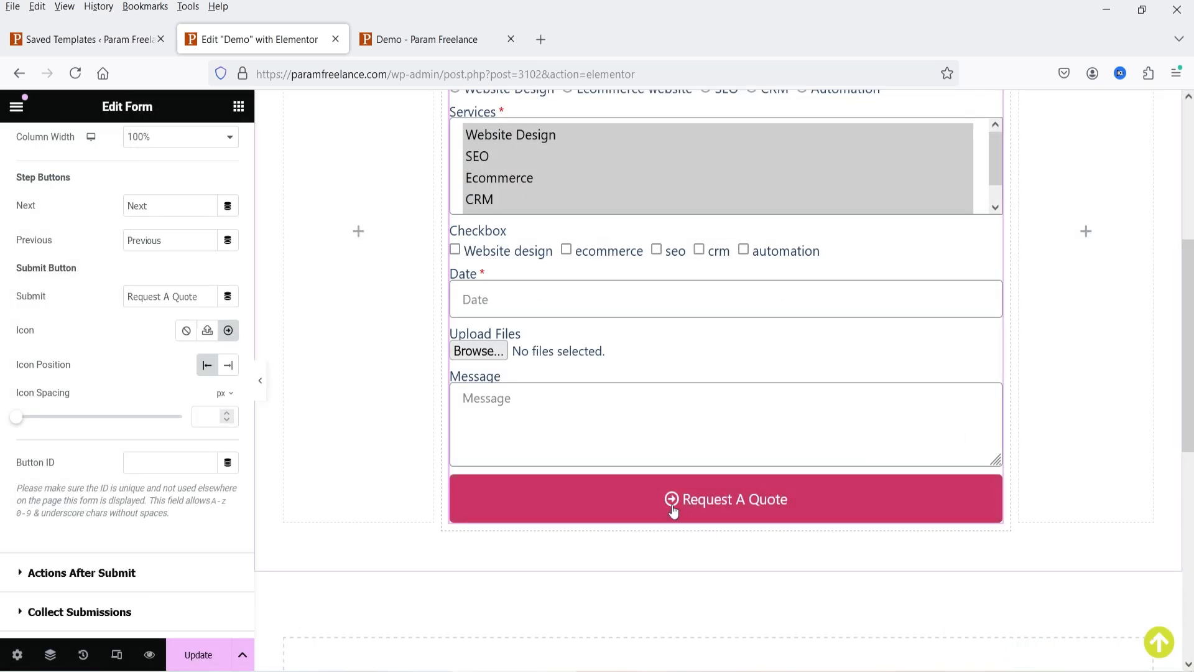
click(228, 365)
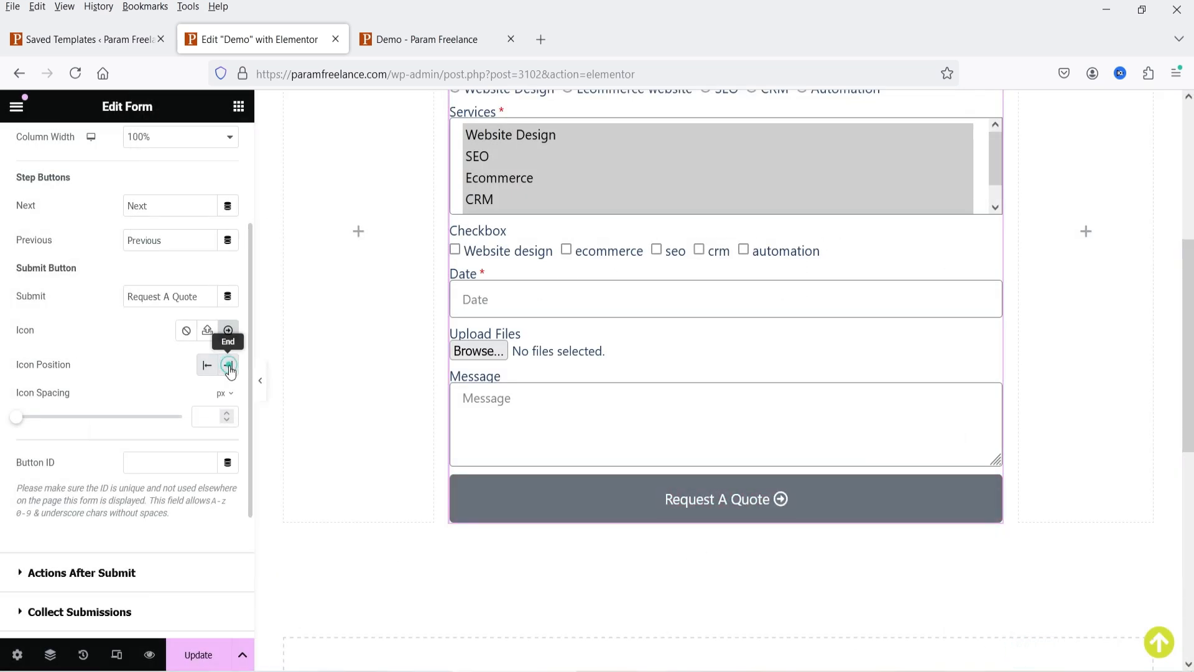
scroll(84, 372, down, 3)
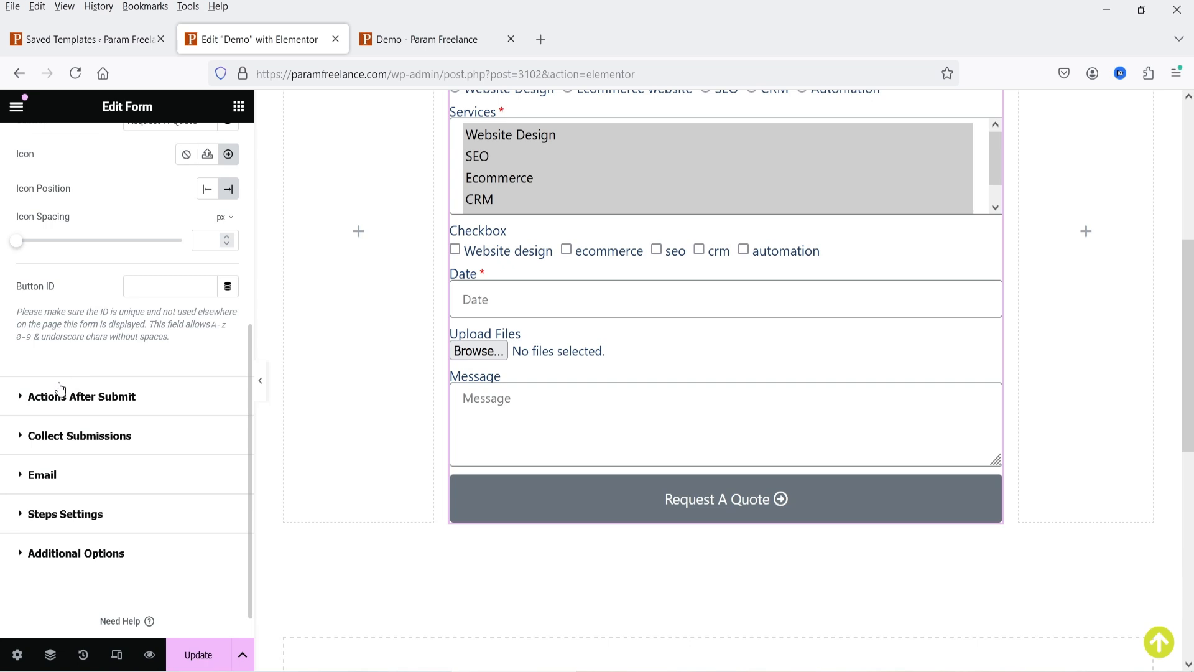
click(62, 394)
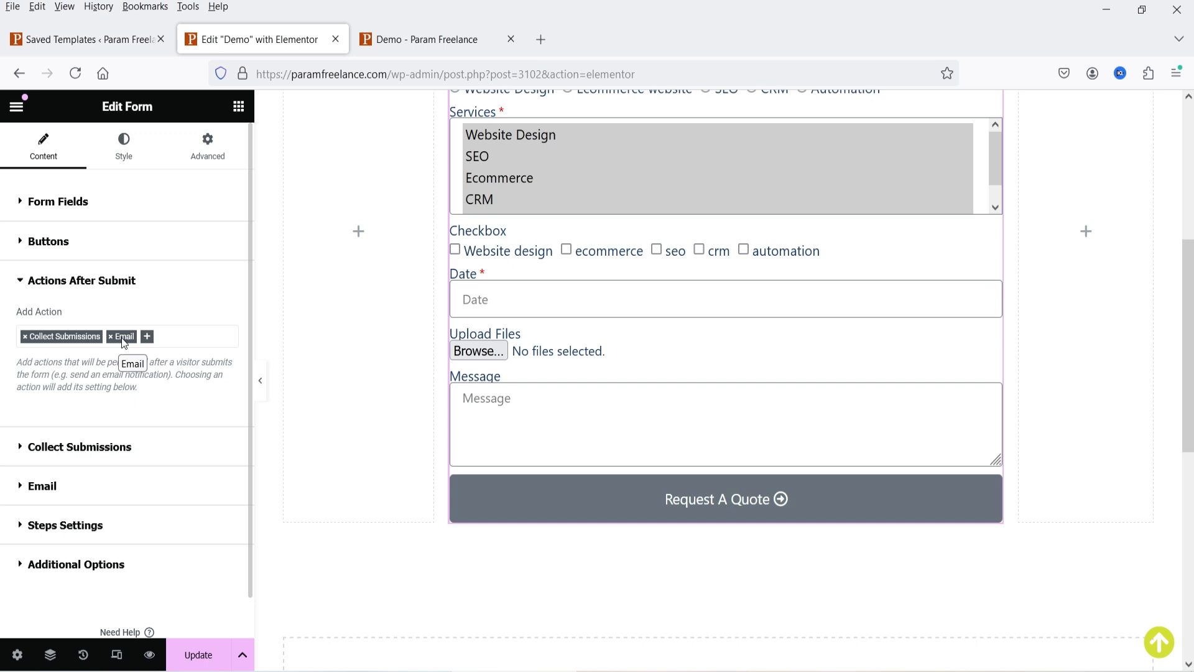
- Add Redirect to Actions After Submit and expand the Collect Submissions settings
click(179, 339)
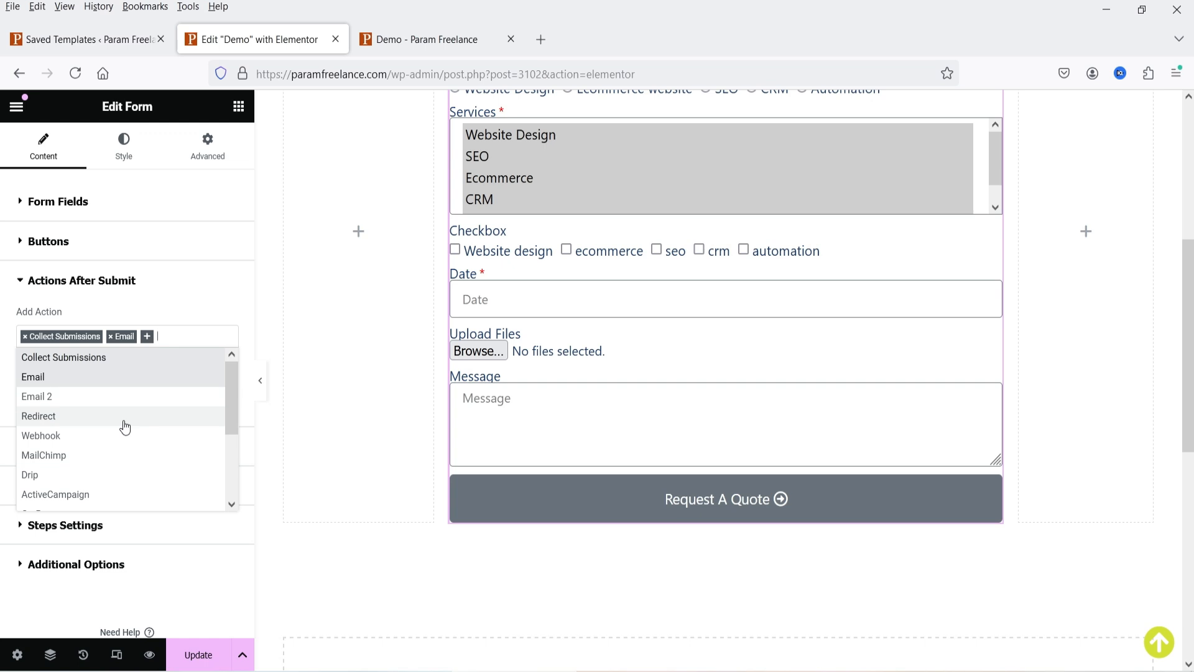
scroll(106, 405, down, 2)
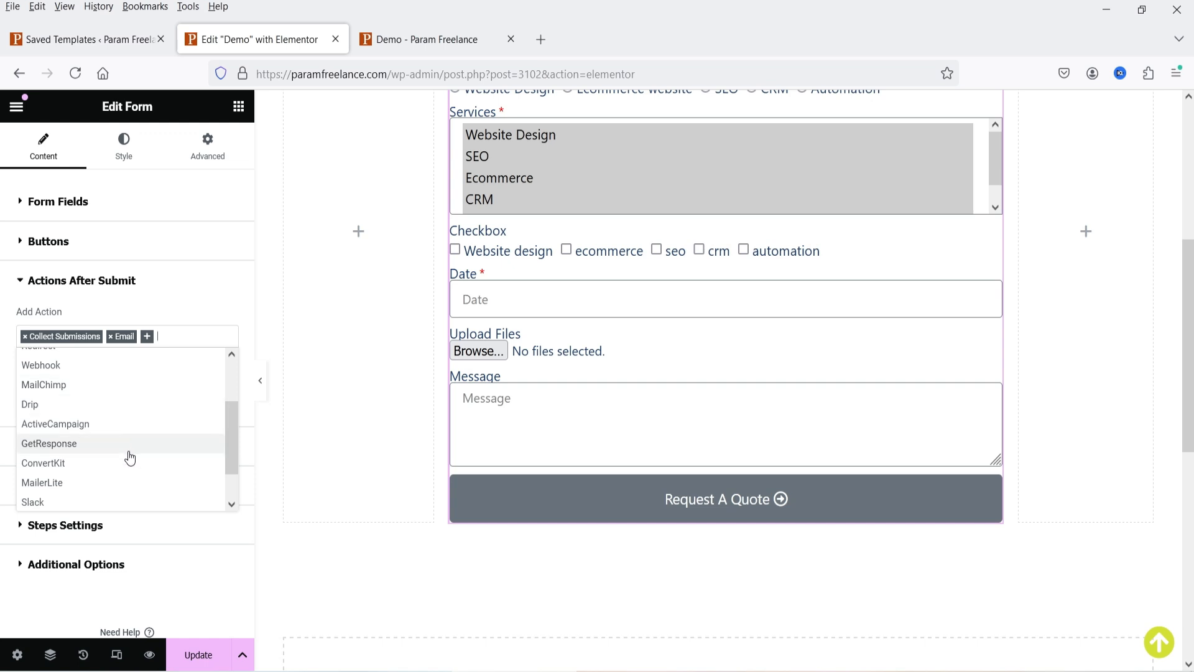
scroll(126, 488, down, 1)
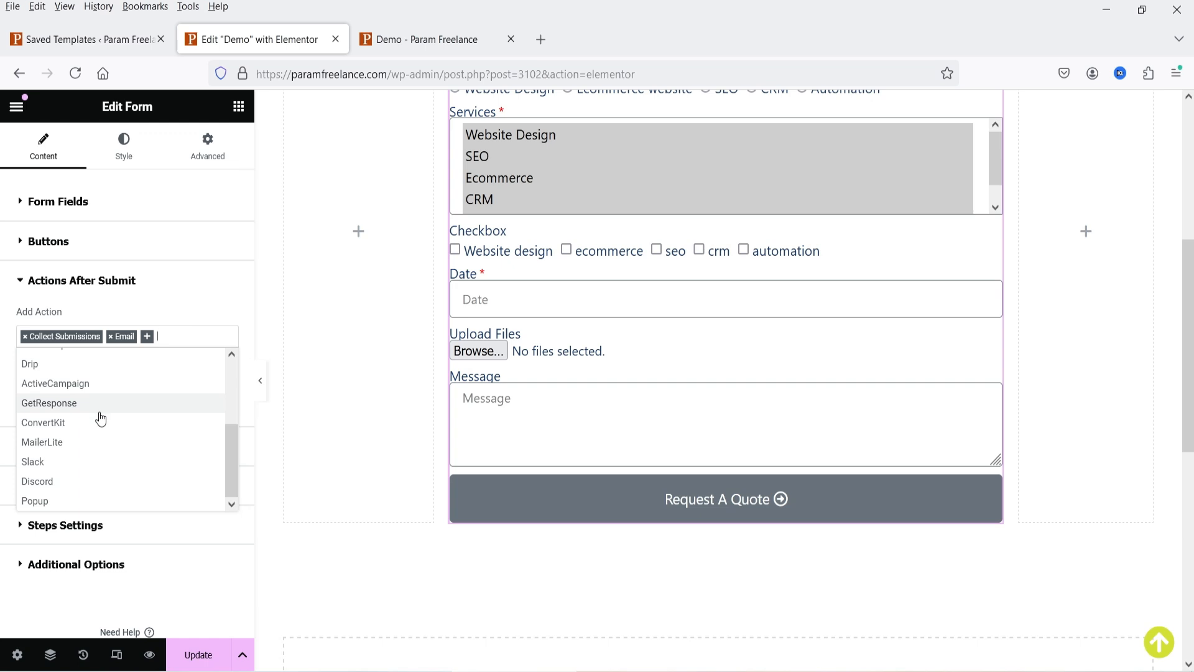
scroll(103, 410, up, 2)
click(64, 377)
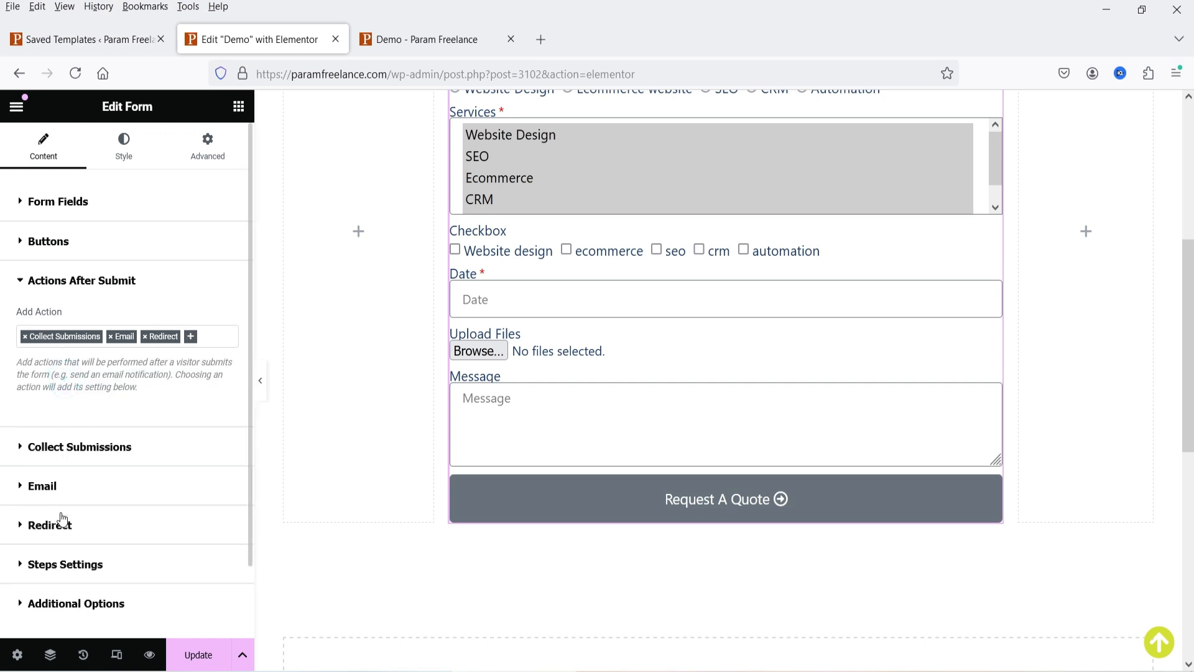
click(134, 443)
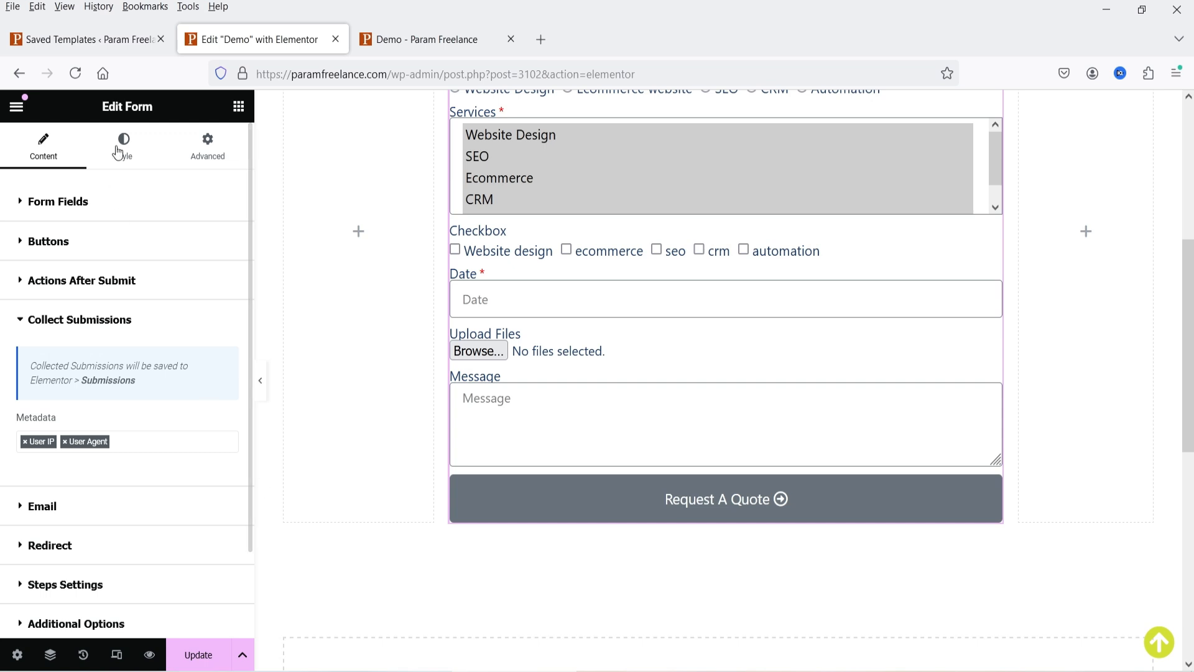
click(82, 40)
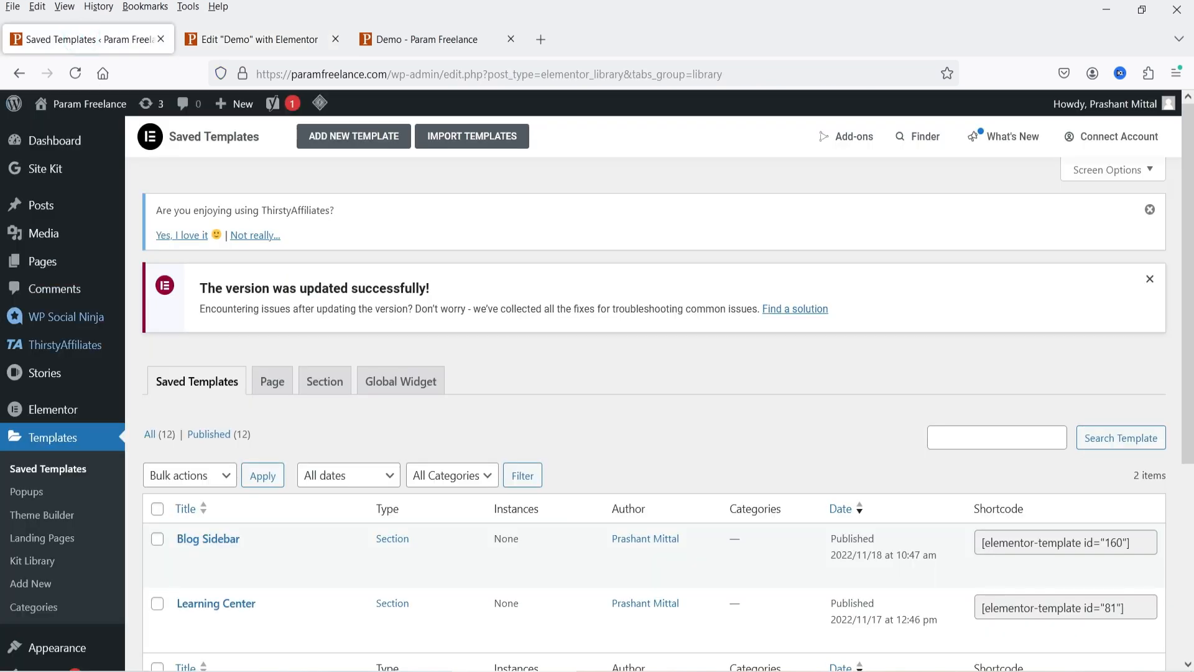
- View Elementor Submissions in WordPress admin, showing the one Demo page entry, then return to the editor
mouse_move(47, 416)
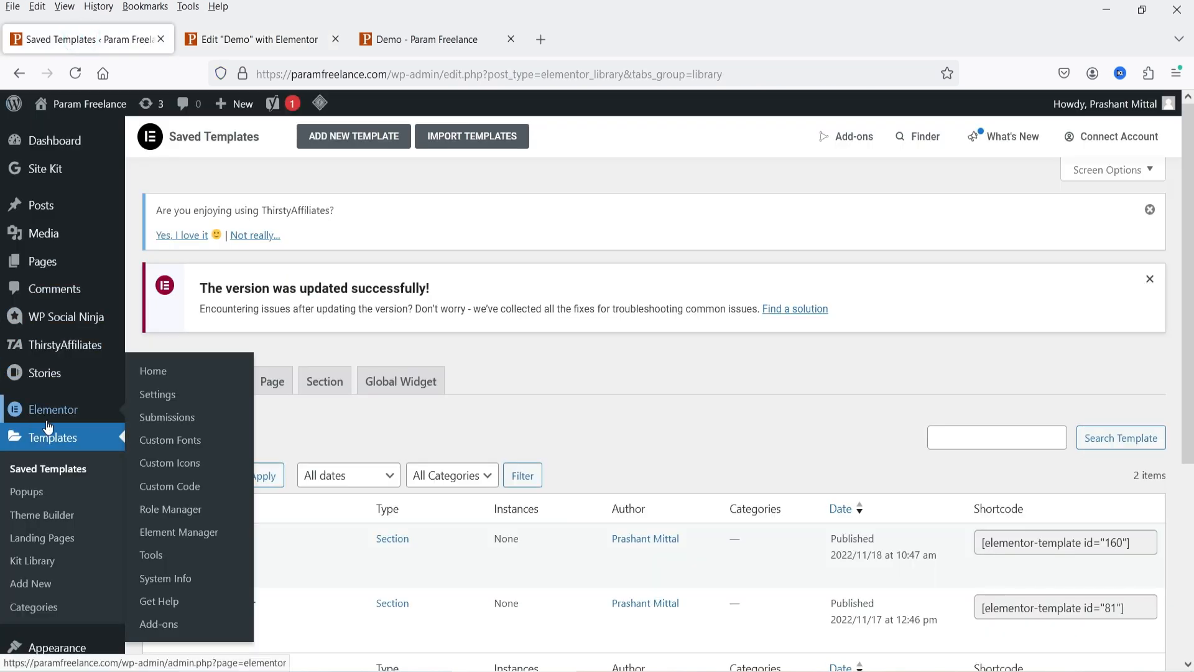
click(187, 423)
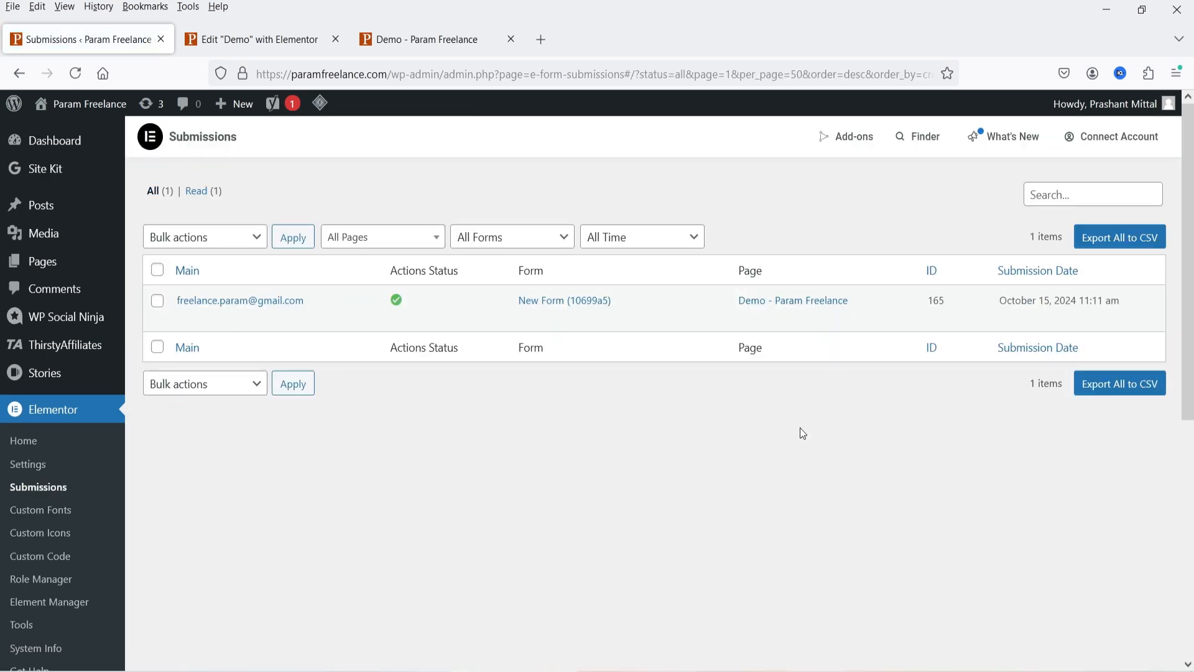
key(ctrl+Tab)
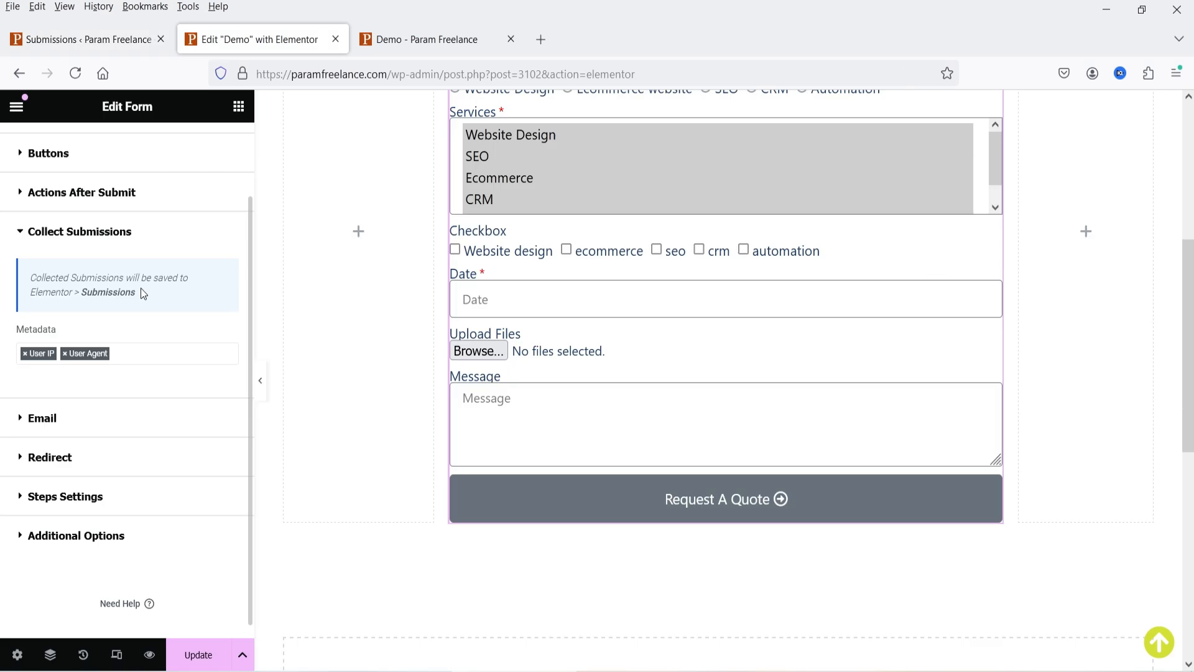
- Delete the stray &quot; codes so the email subject reads New message from Param Freelance
click(74, 418)
scroll(127, 316, down, 3)
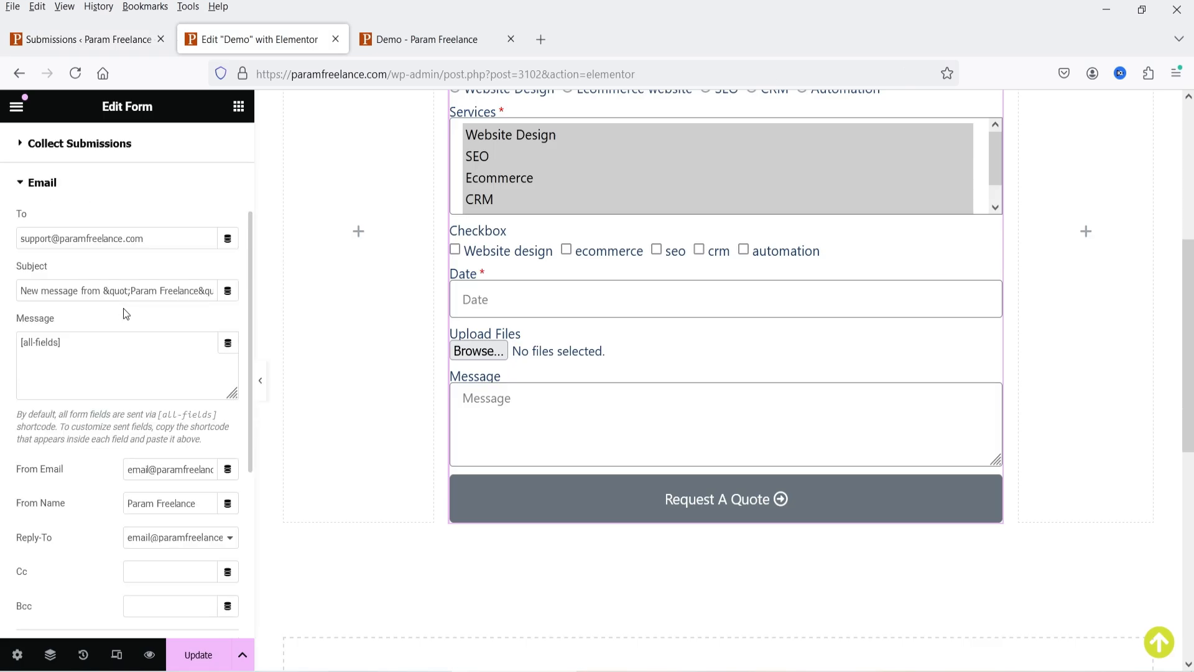
click(177, 238)
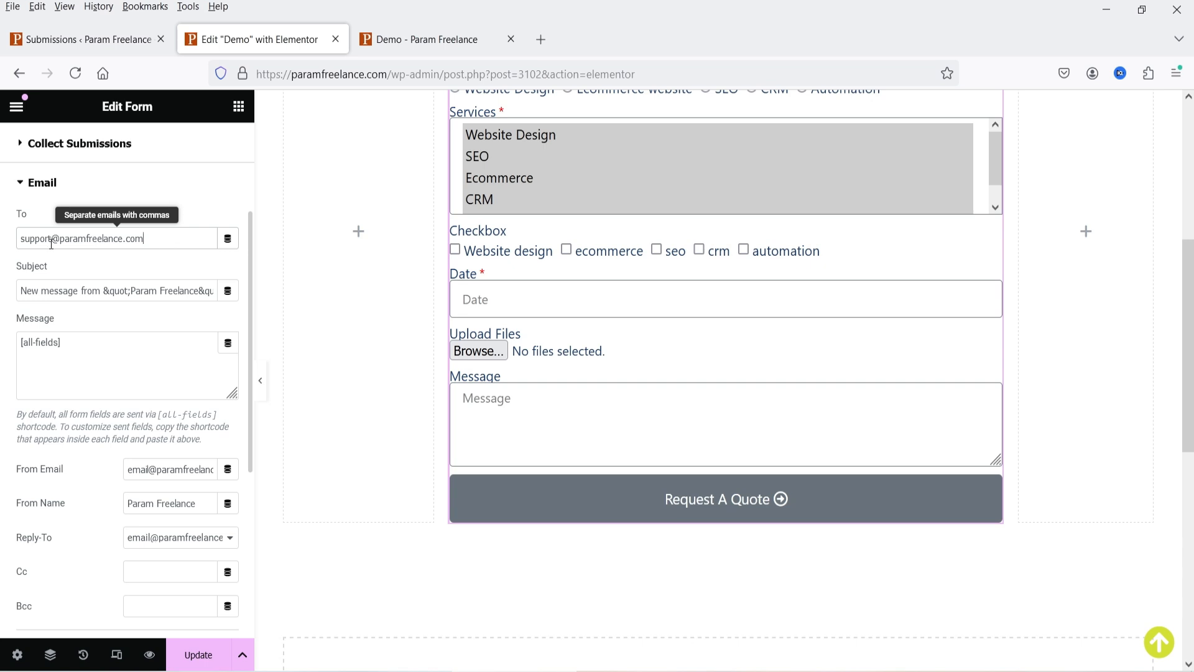
drag(103, 291, 131, 292)
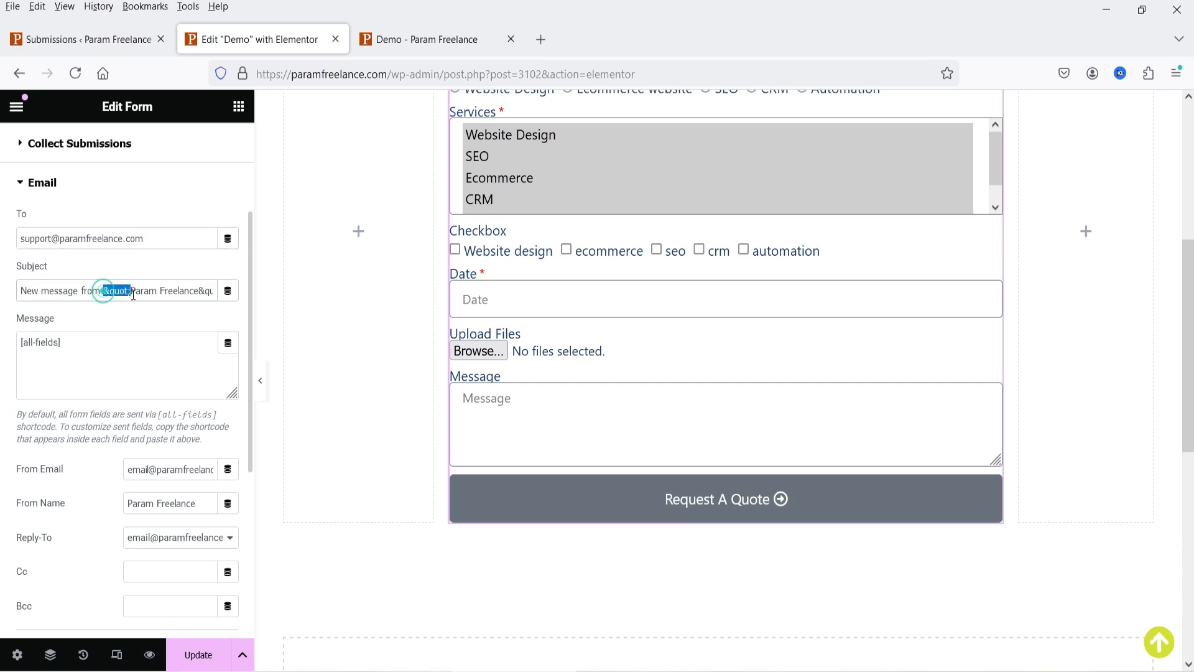
key(BackSpace)
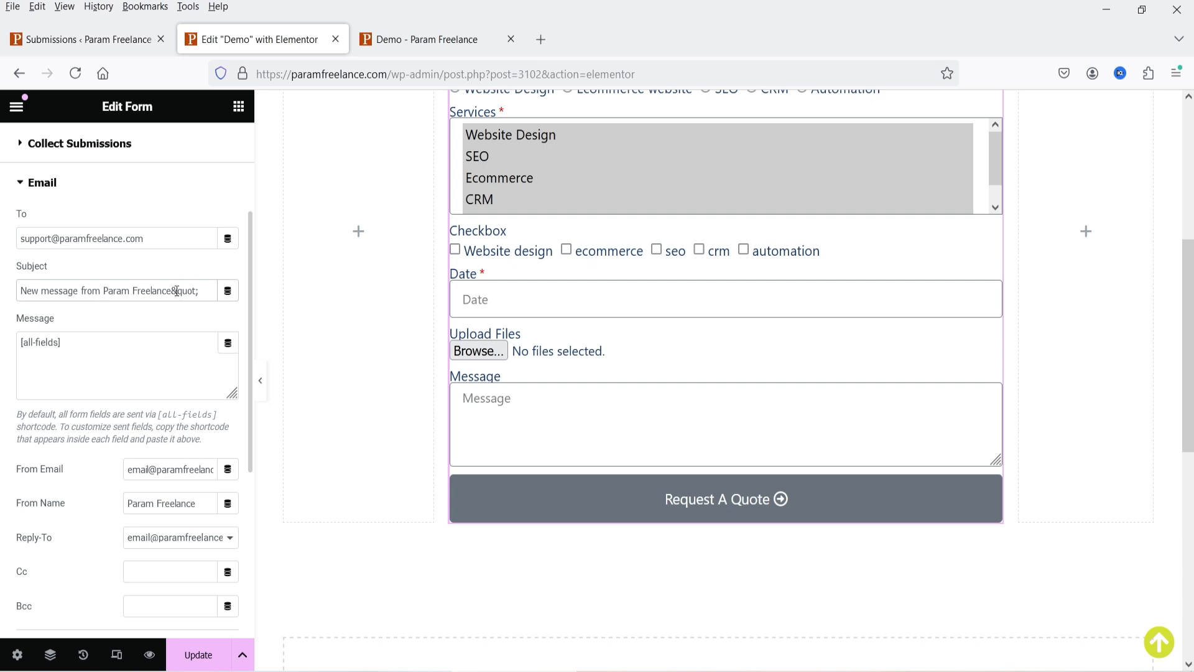
drag(173, 291, 199, 291)
key(BackSpace)
double_click(54, 291)
click(54, 291)
click(50, 290)
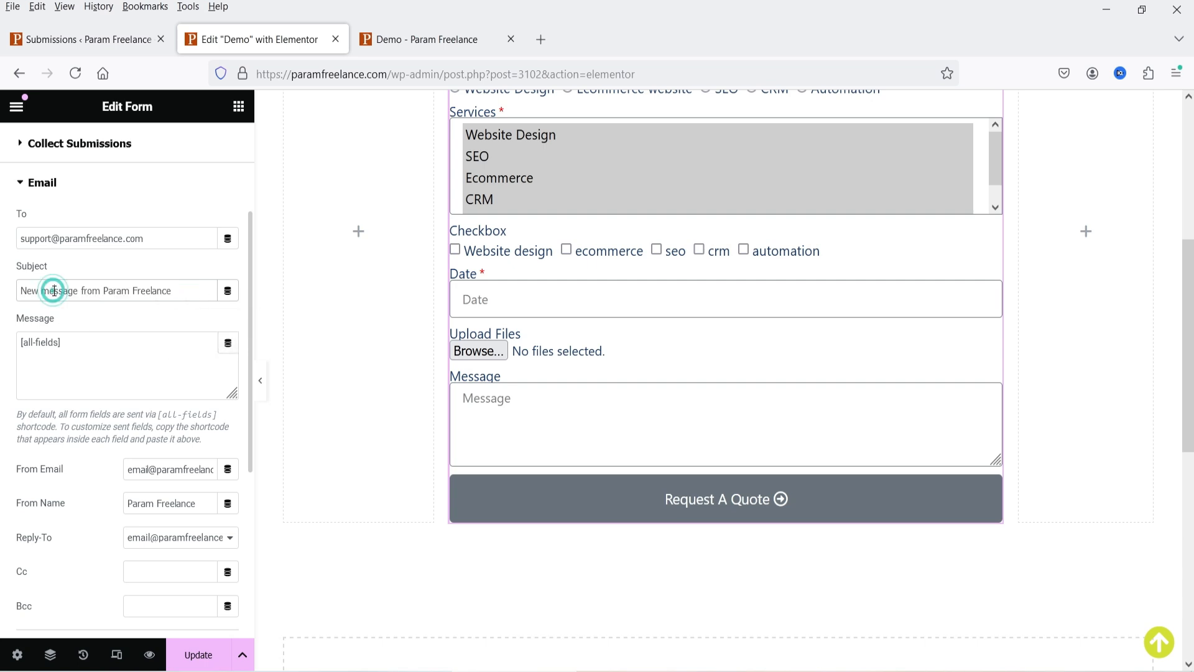
scroll(193, 300, down, 3)
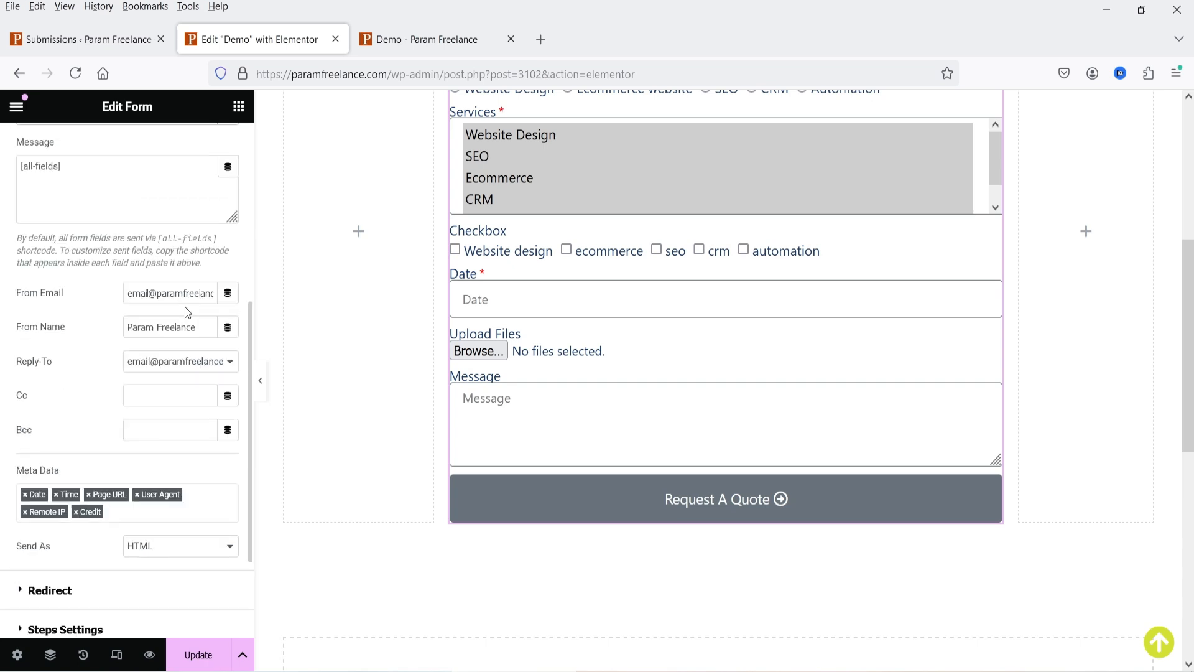
- Set the notification email's Reply-To to the form's Email Field
click(84, 165)
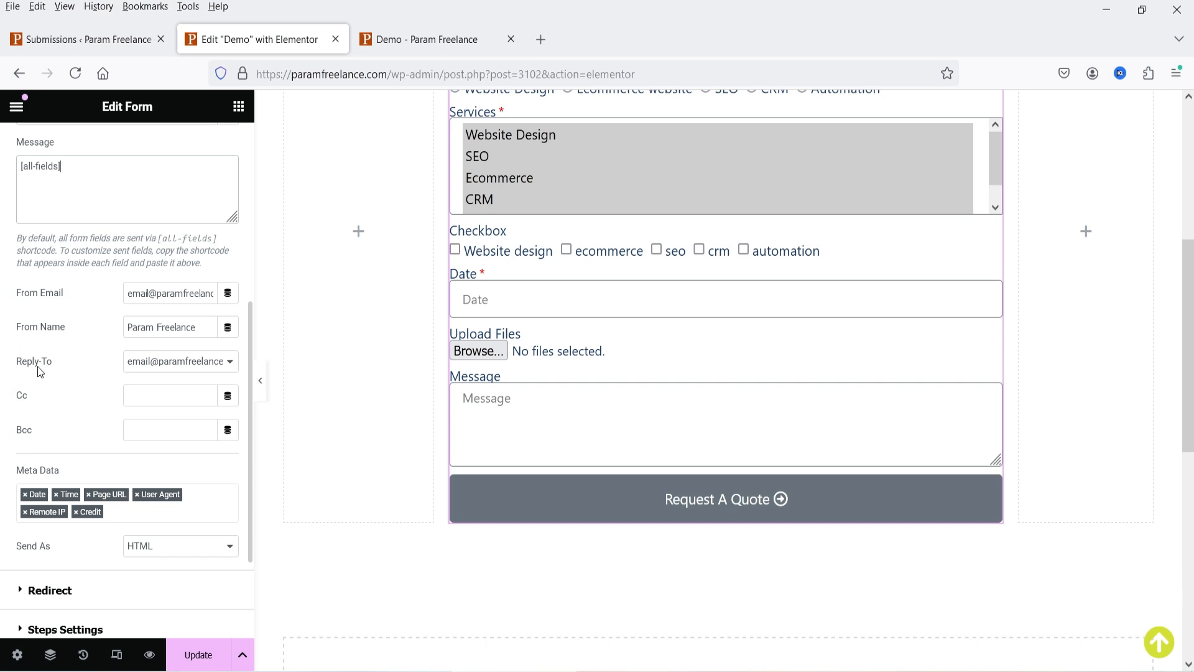
click(179, 363)
click(178, 404)
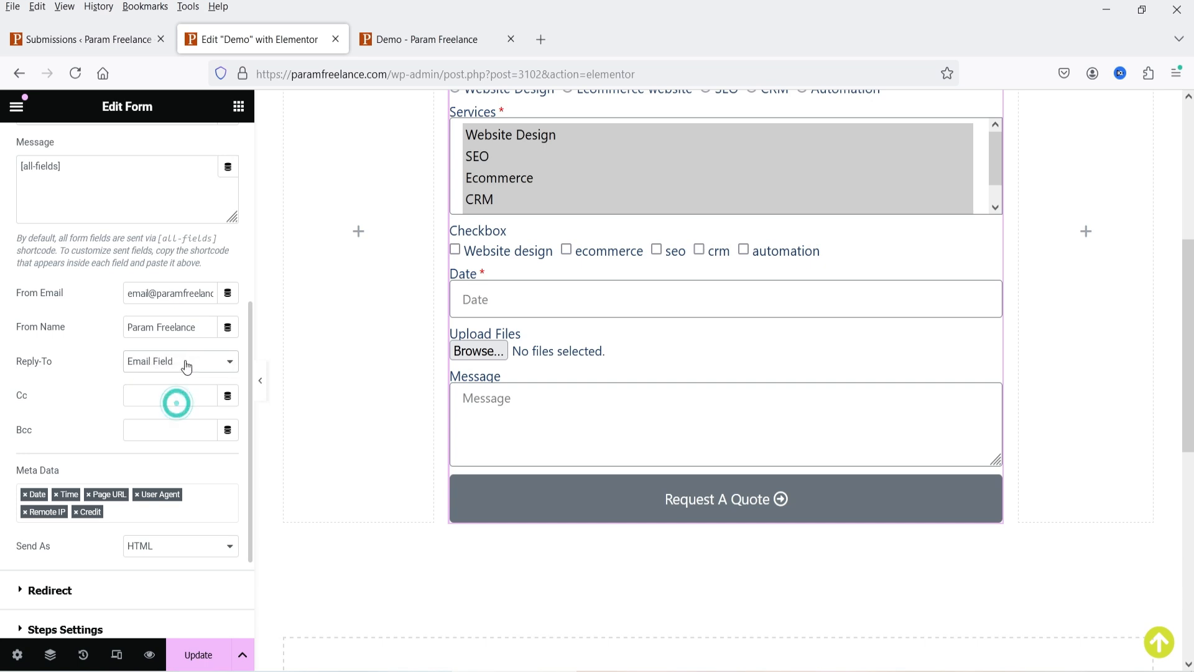
scroll(800, 291, up, 5)
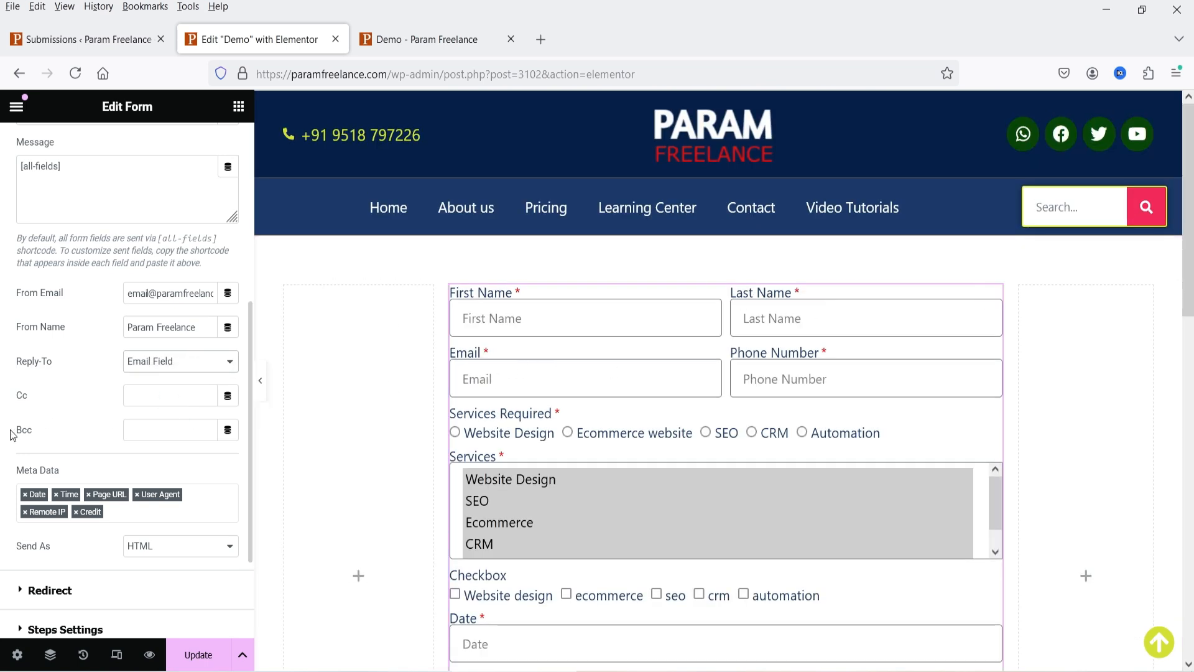
scroll(7, 359, down, 3)
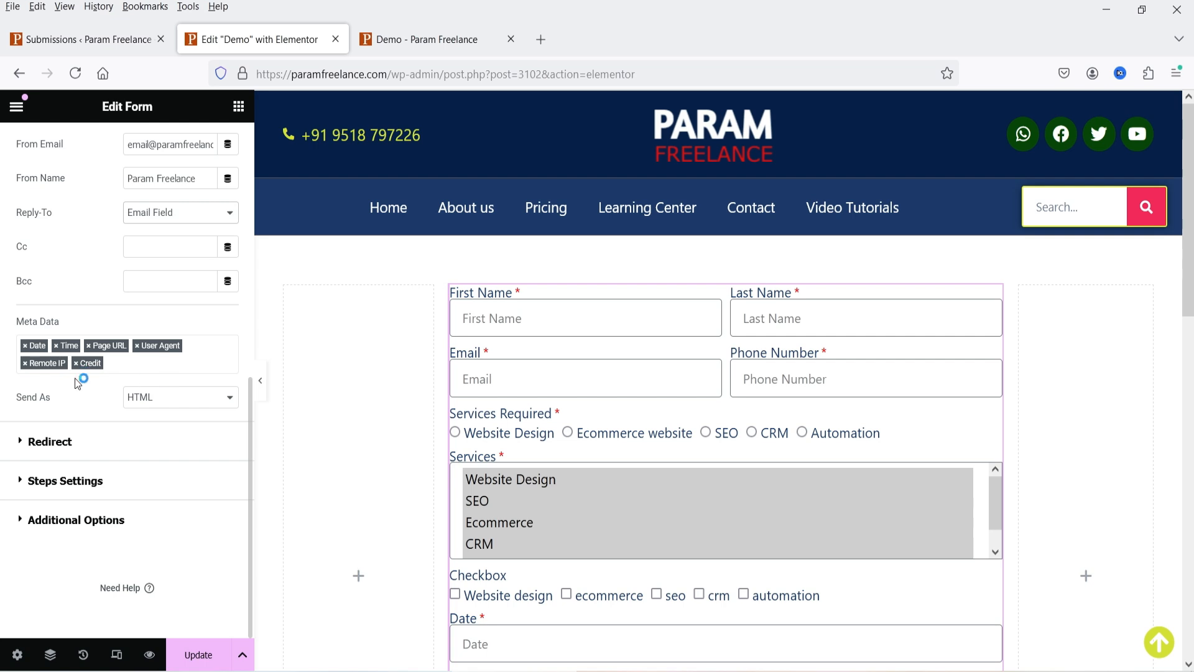
click(98, 456)
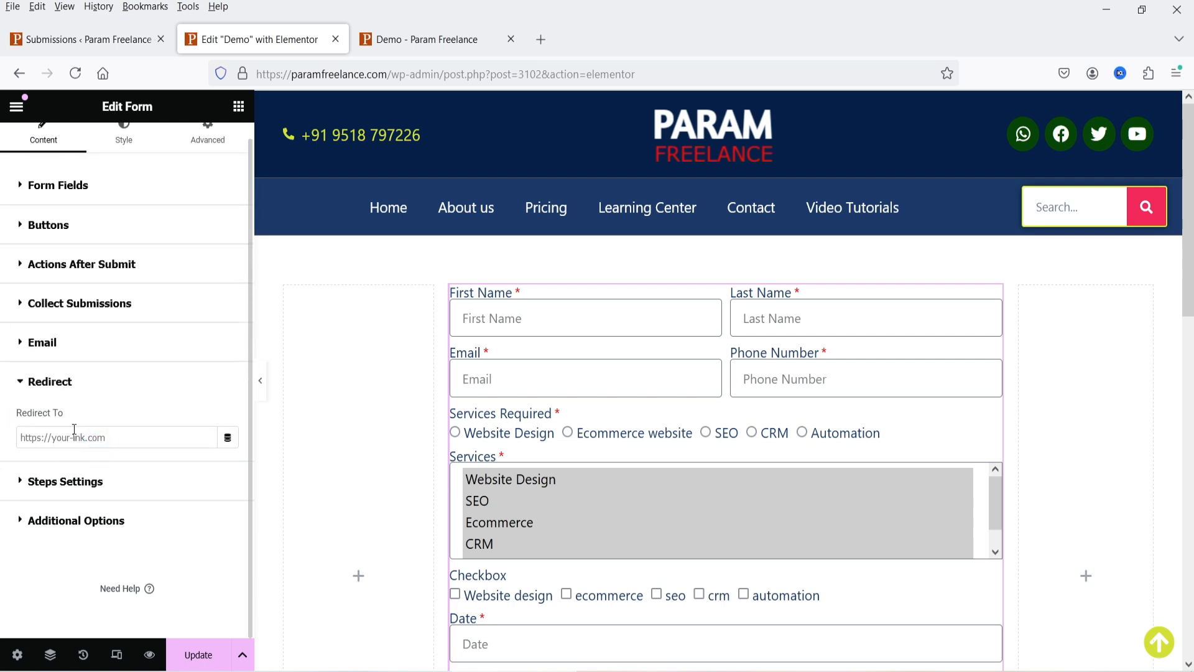
- Copy the Learning Center link from the live page and paste it as the Redirect To address
click(408, 41)
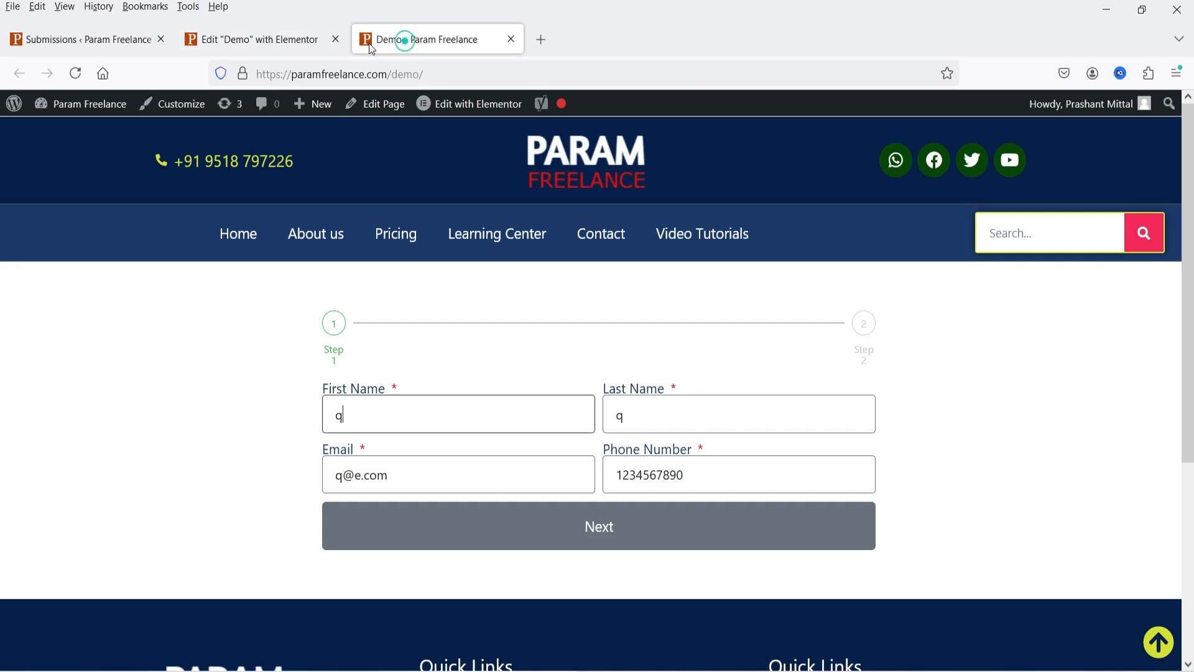
right_click(487, 248)
click(519, 416)
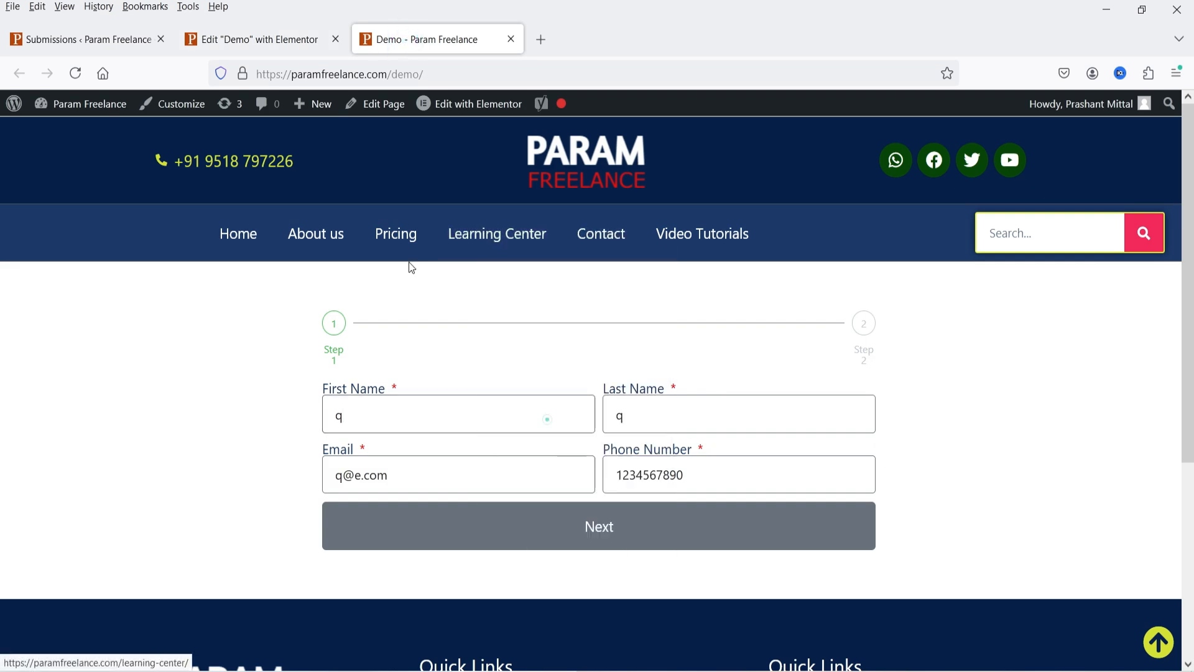
click(255, 39)
click(63, 437)
key(ctrl+v)
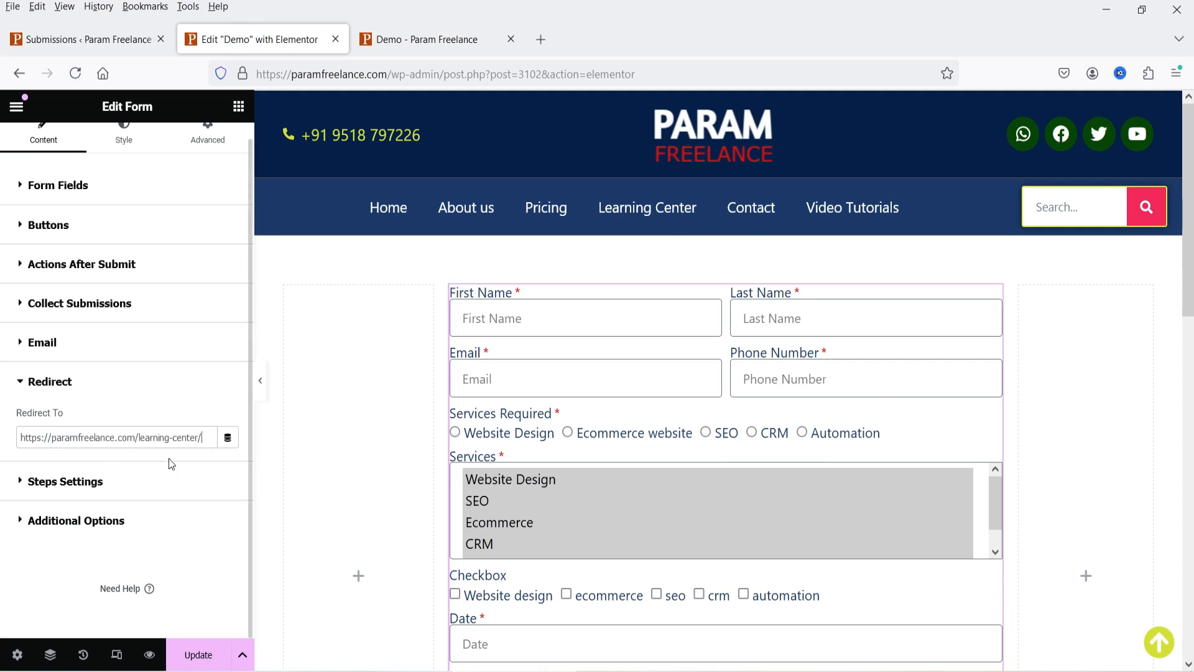
click(69, 480)
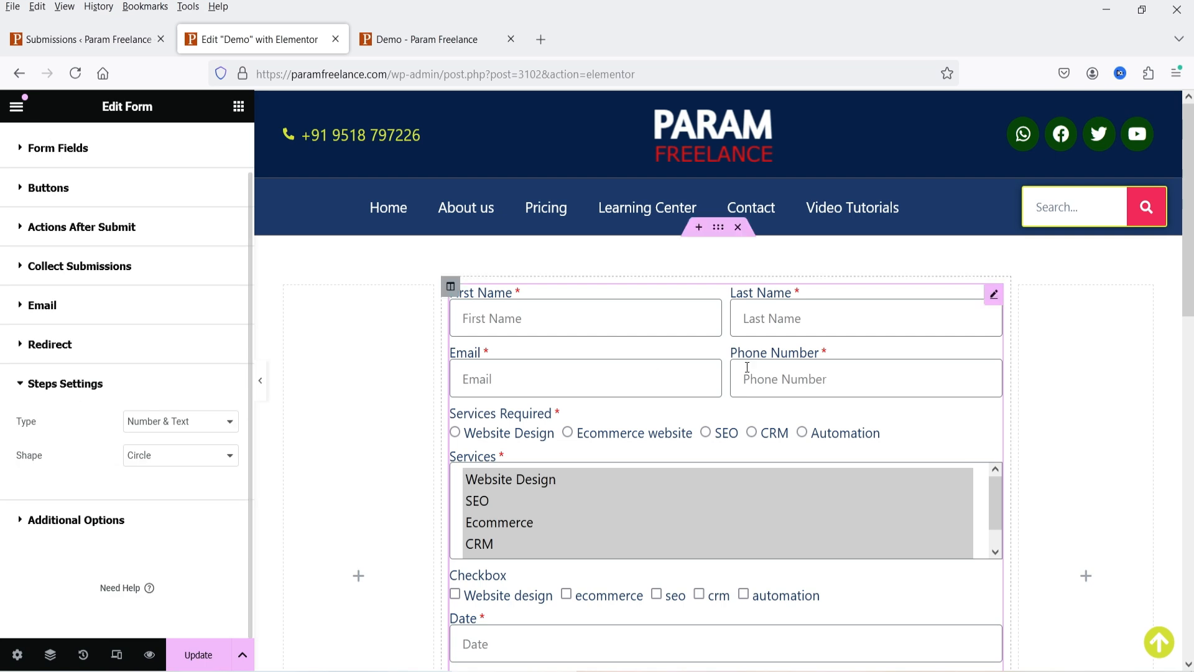
scroll(440, 384, down, 3)
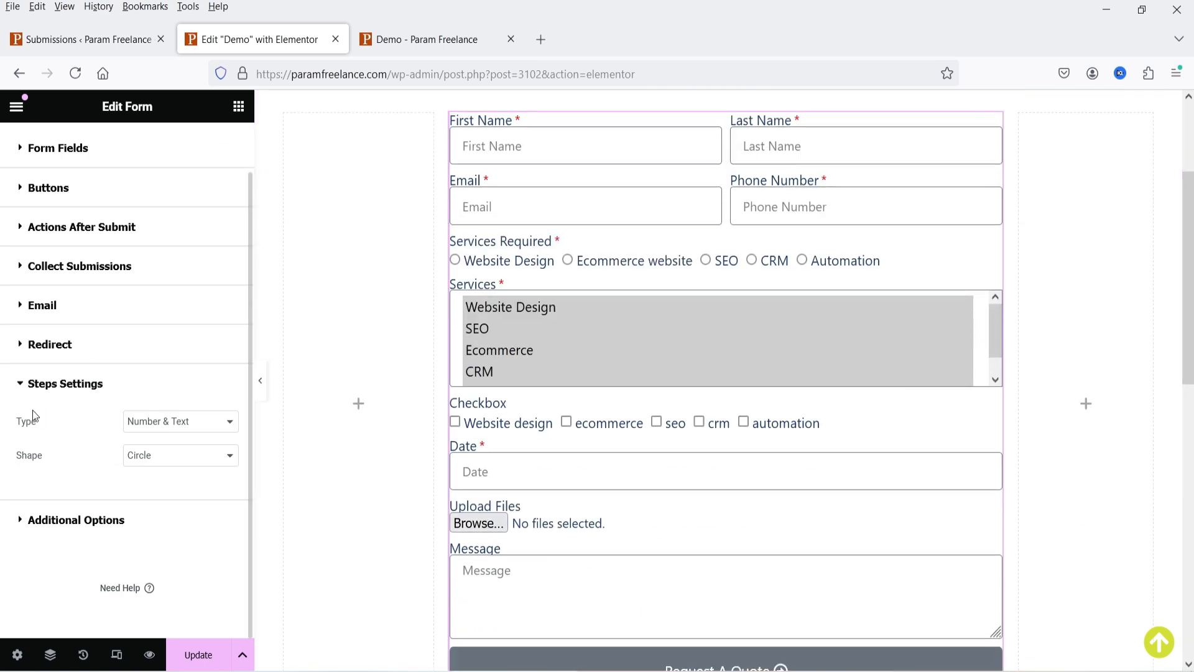
- Under Additional Options, switch Custom Messages to Yes and go into the Success Message
click(56, 528)
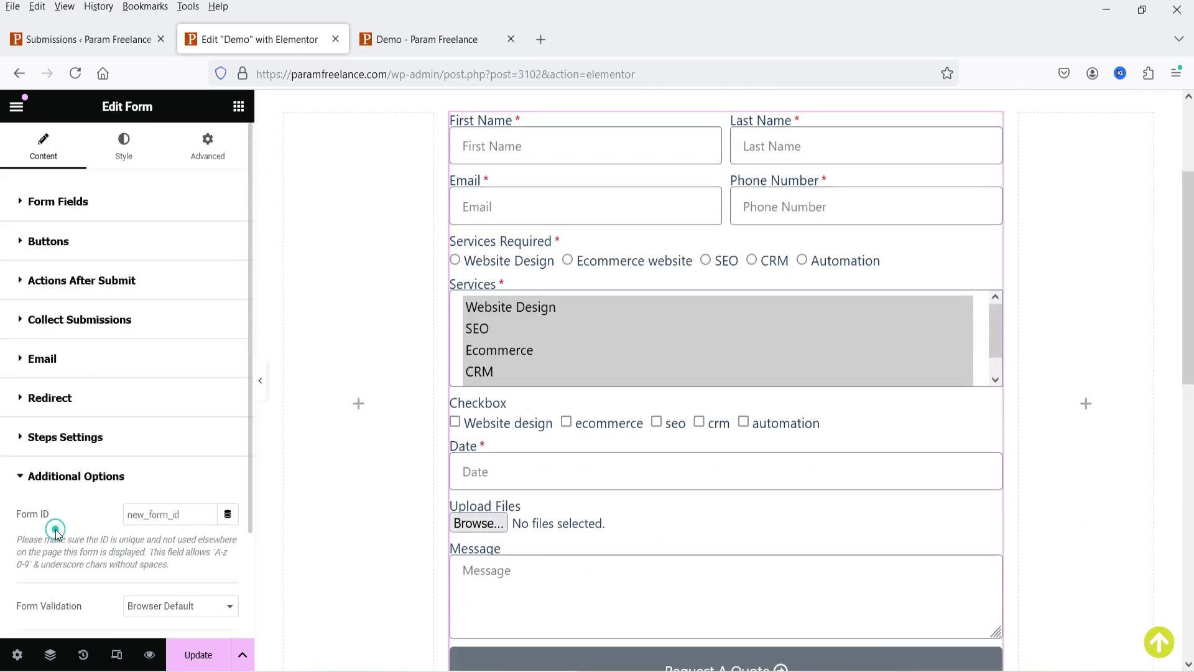
scroll(111, 429, down, 2)
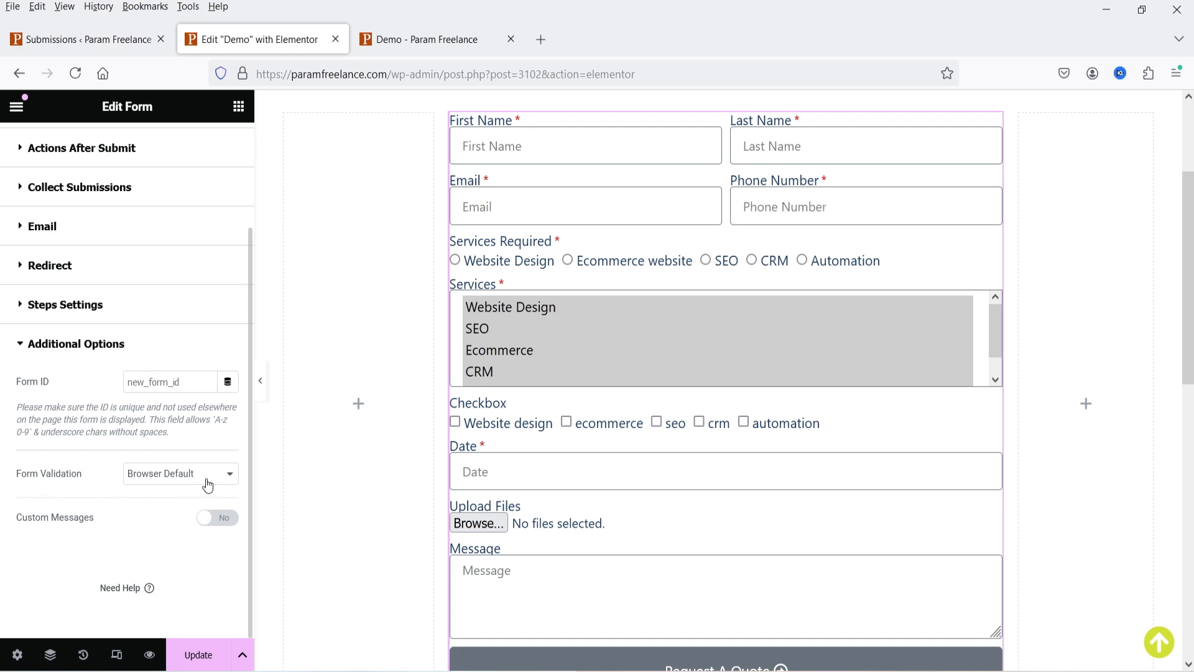
click(219, 518)
scroll(104, 436, down, 4)
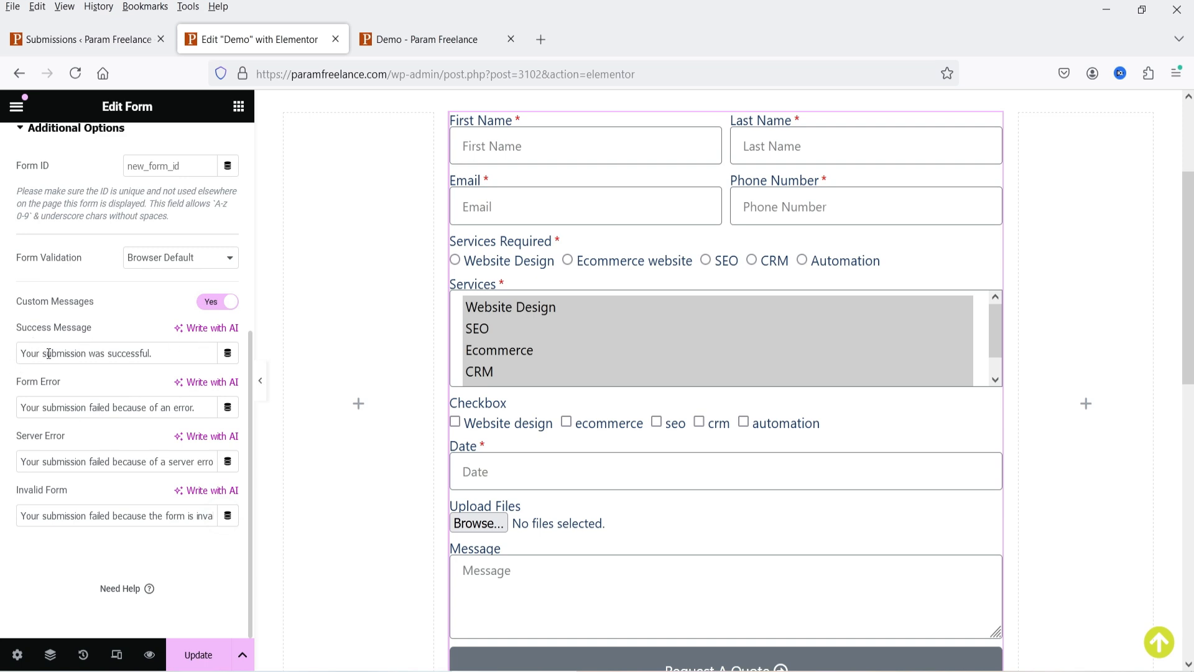
click(185, 355)
- Check the Redirect address in the reopened Redirect section, then collapse it
scroll(115, 512, up, 5)
click(123, 398)
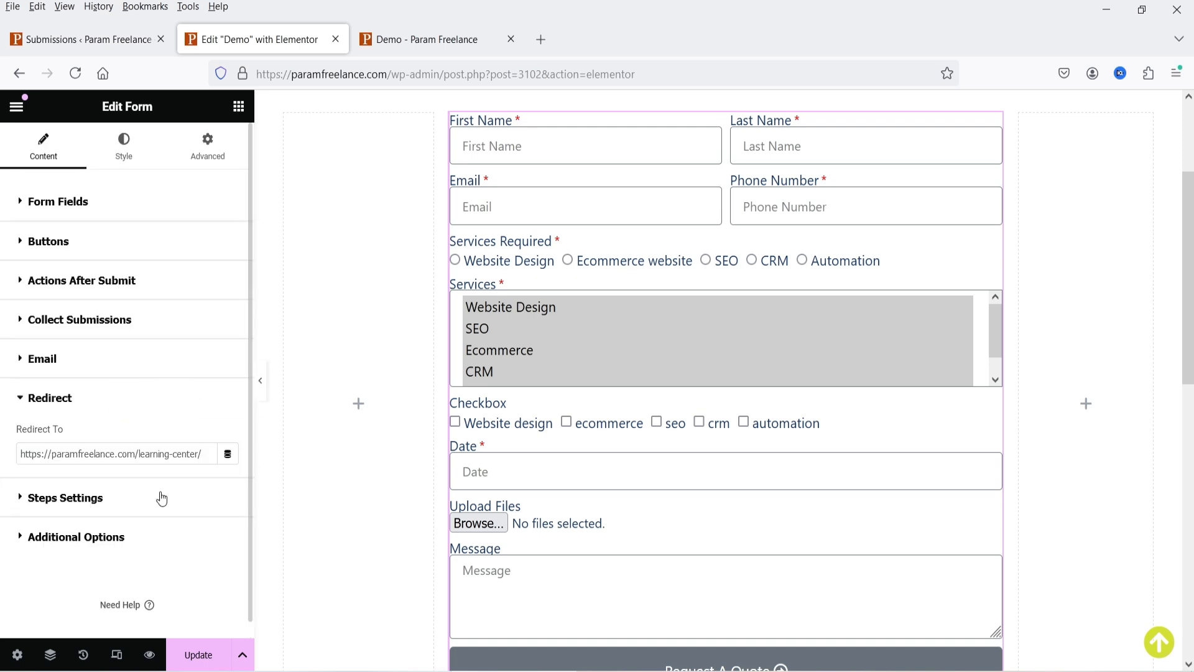
double_click(107, 454)
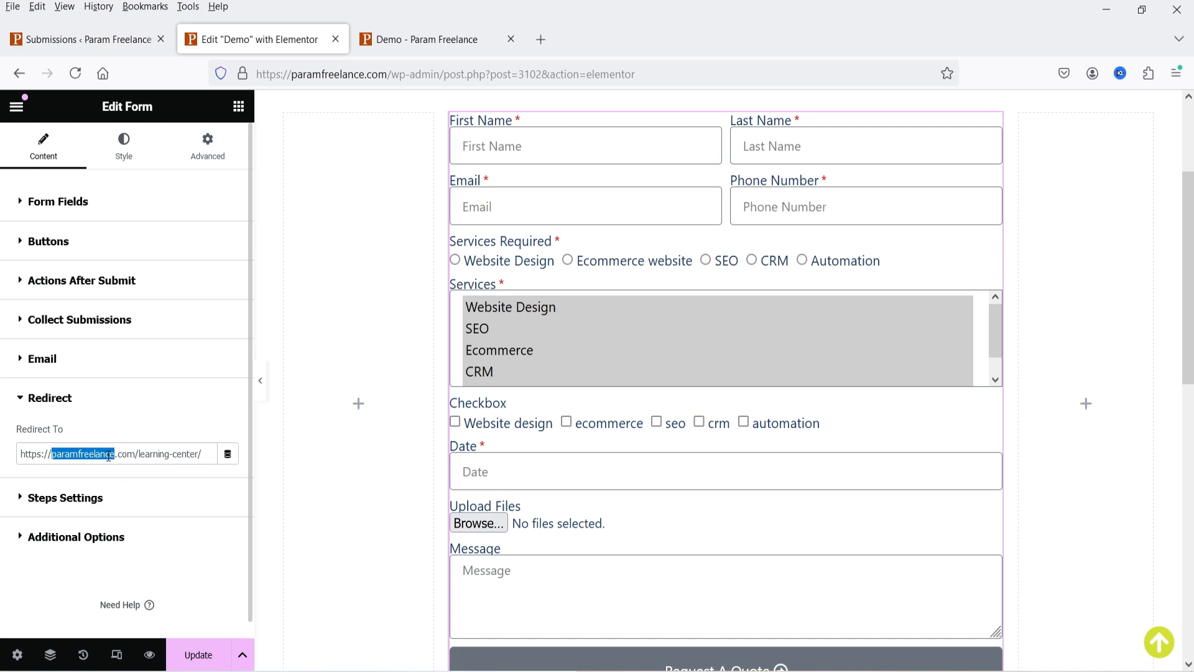
click(139, 421)
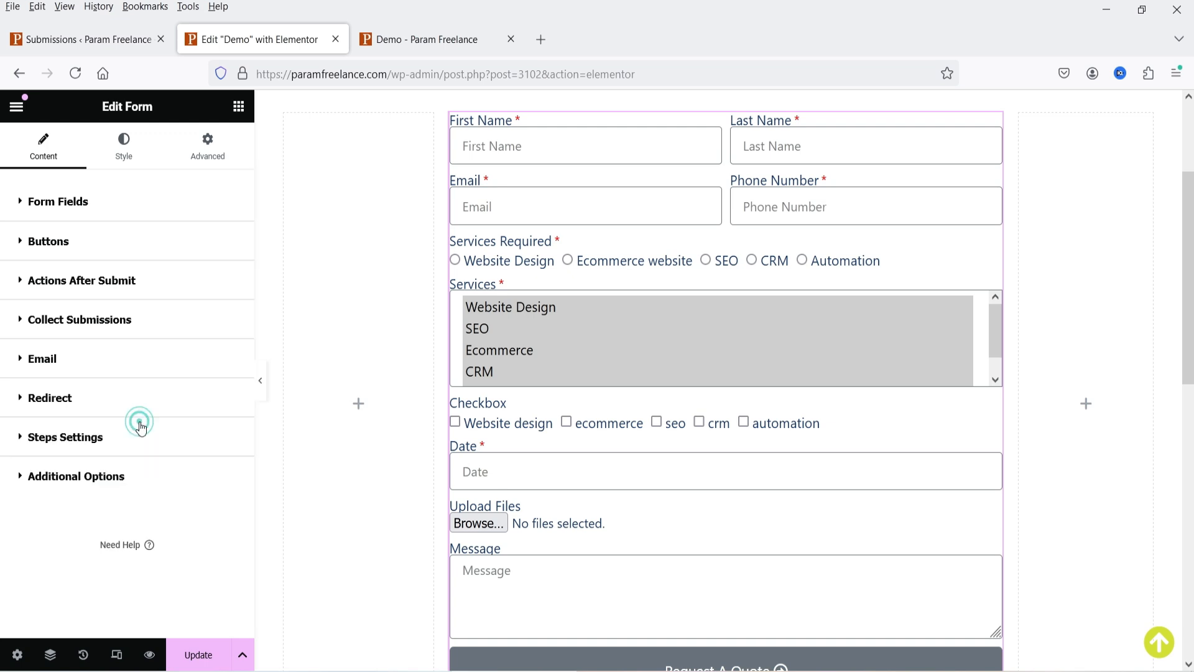
- In the Style tab, set Columns Gap 10, Rows Gap 25 and Label Spacing 6
click(130, 162)
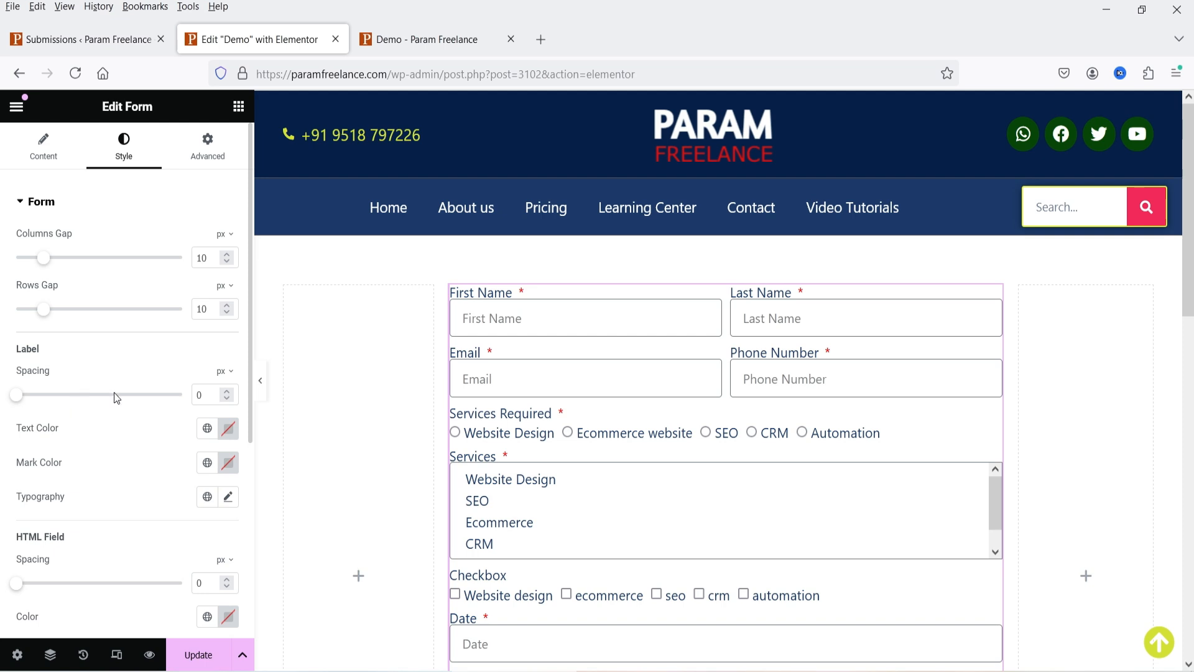
drag(53, 264, 46, 264)
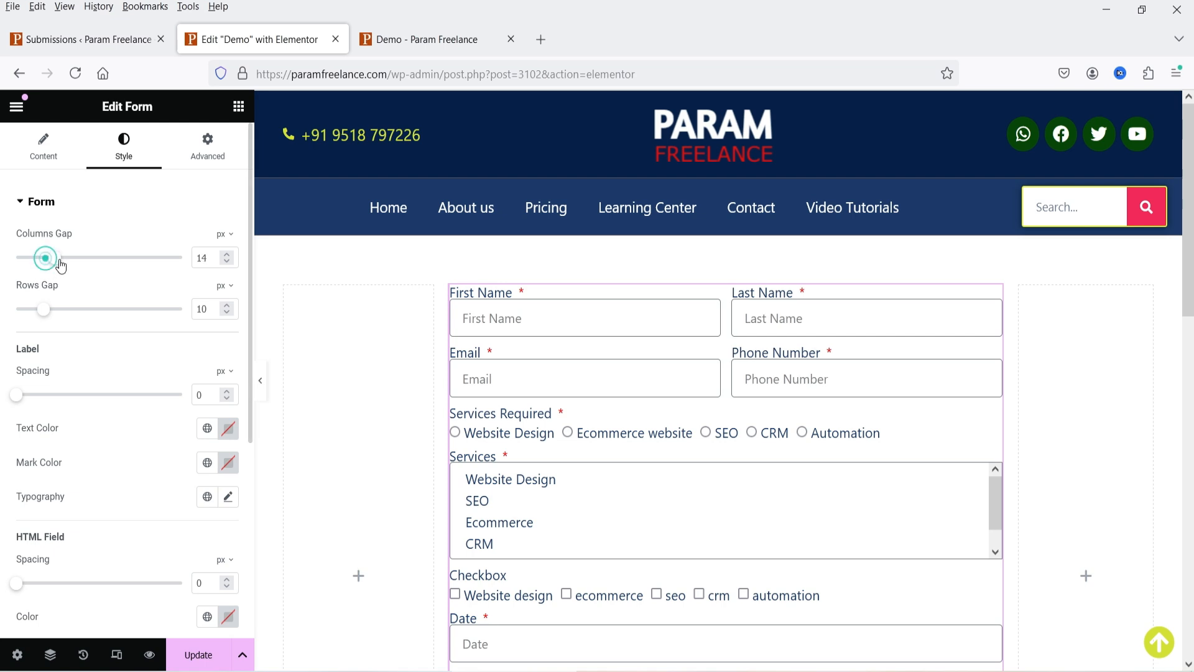
drag(43, 311, 84, 318)
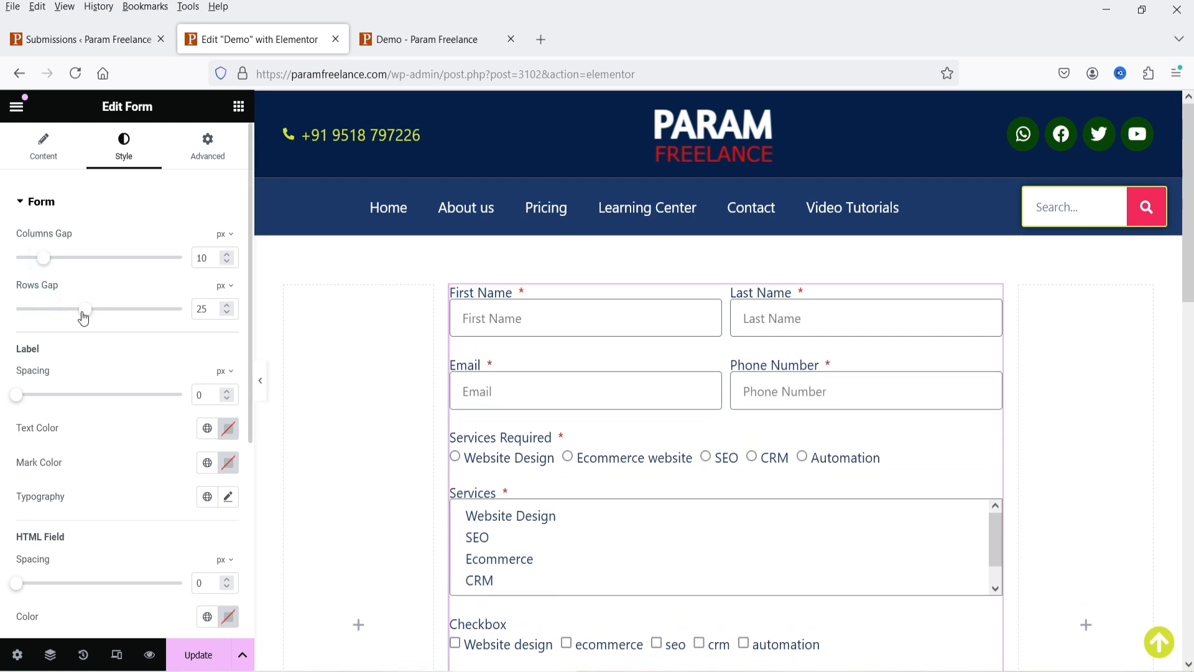
scroll(88, 324, down, 3)
drag(16, 219, 36, 227)
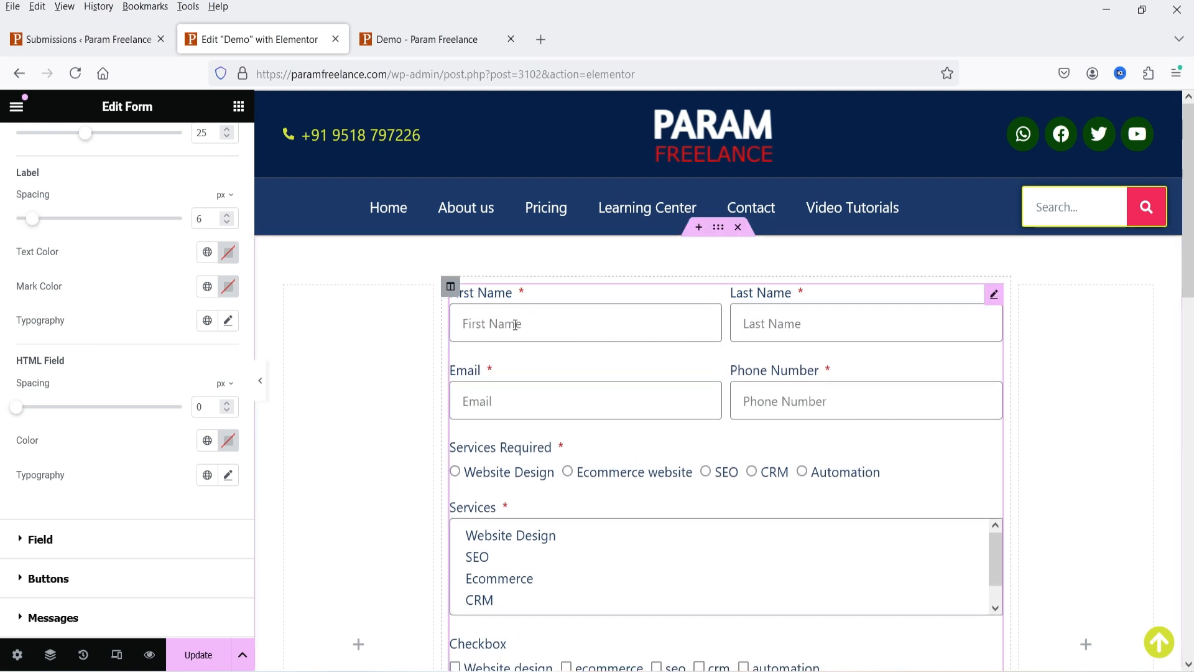
- Make the label text the Primary dark blue and the required marks pink
click(207, 251)
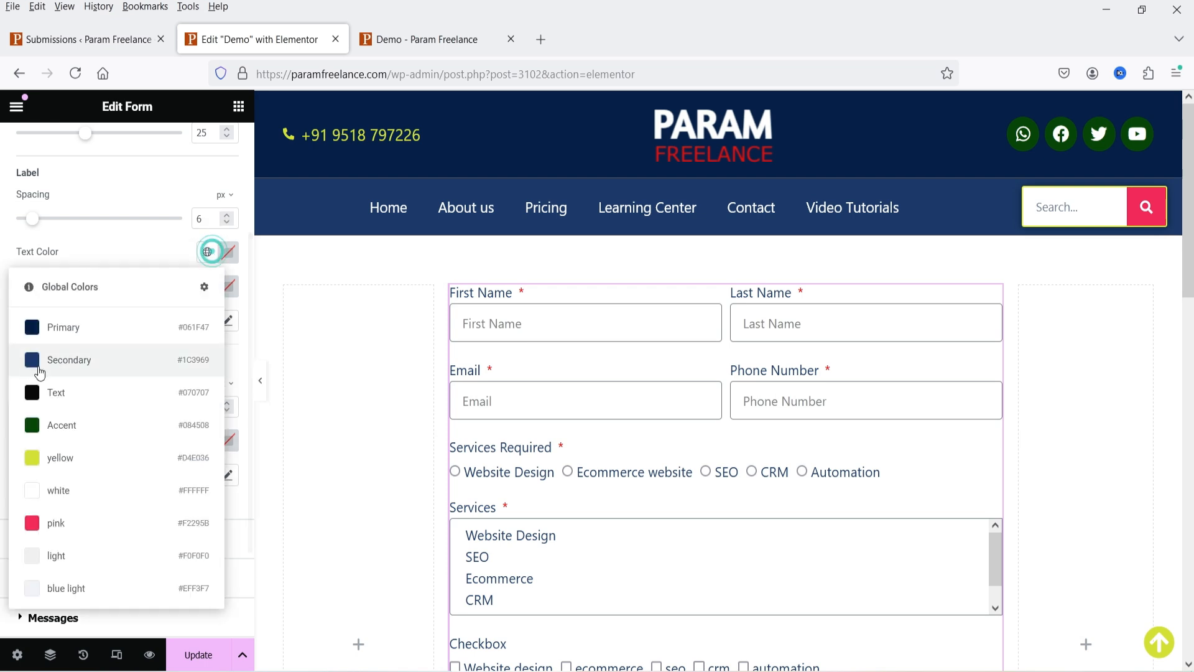
click(69, 367)
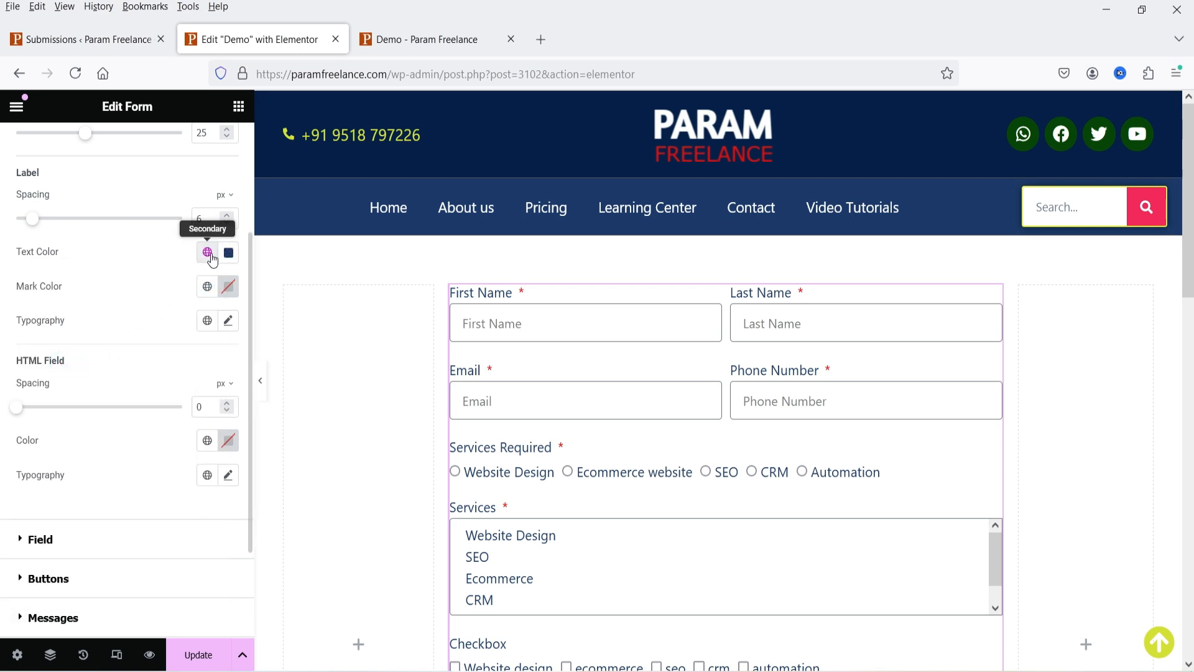
click(207, 251)
click(93, 529)
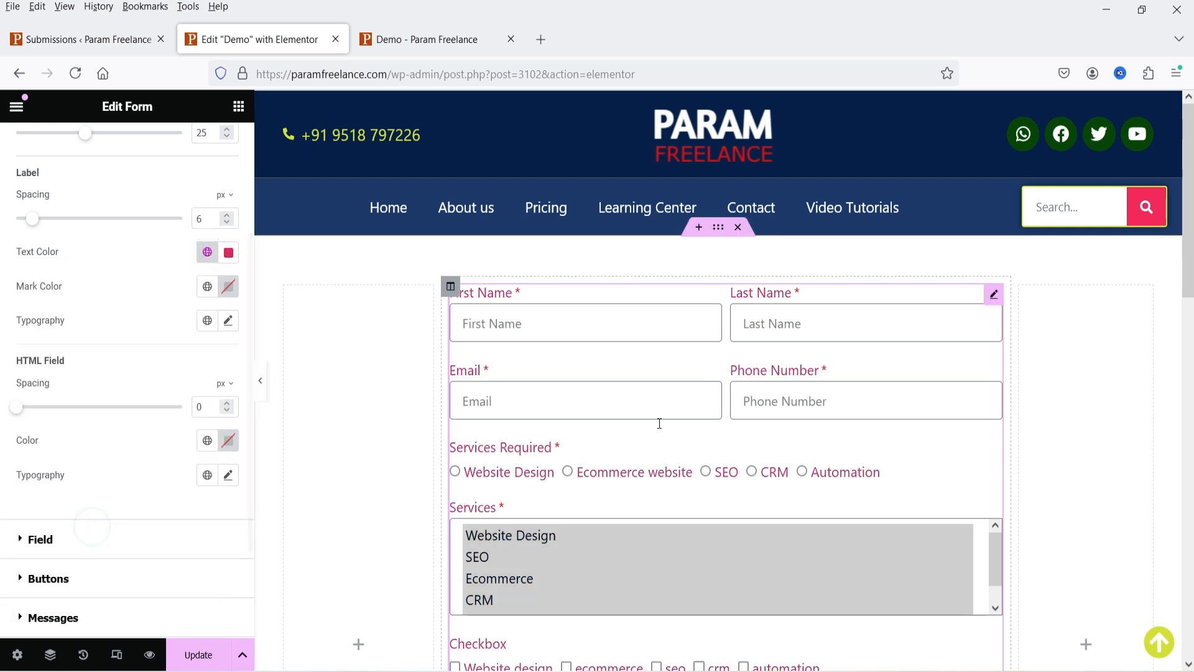
click(211, 252)
click(83, 330)
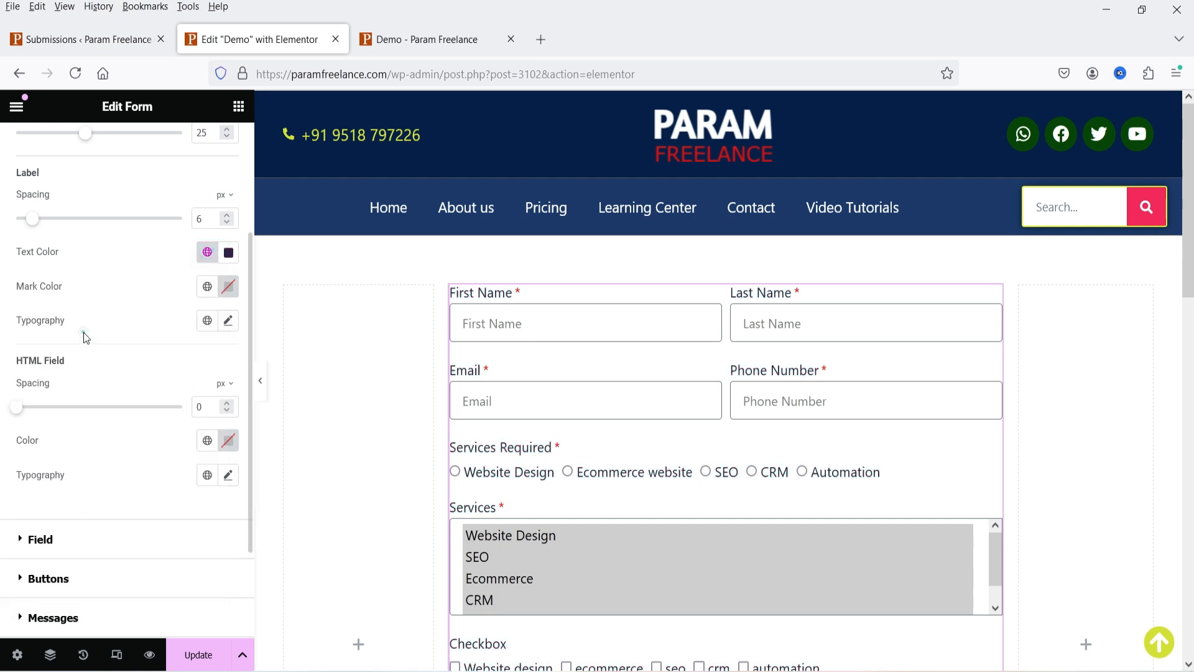
click(208, 287)
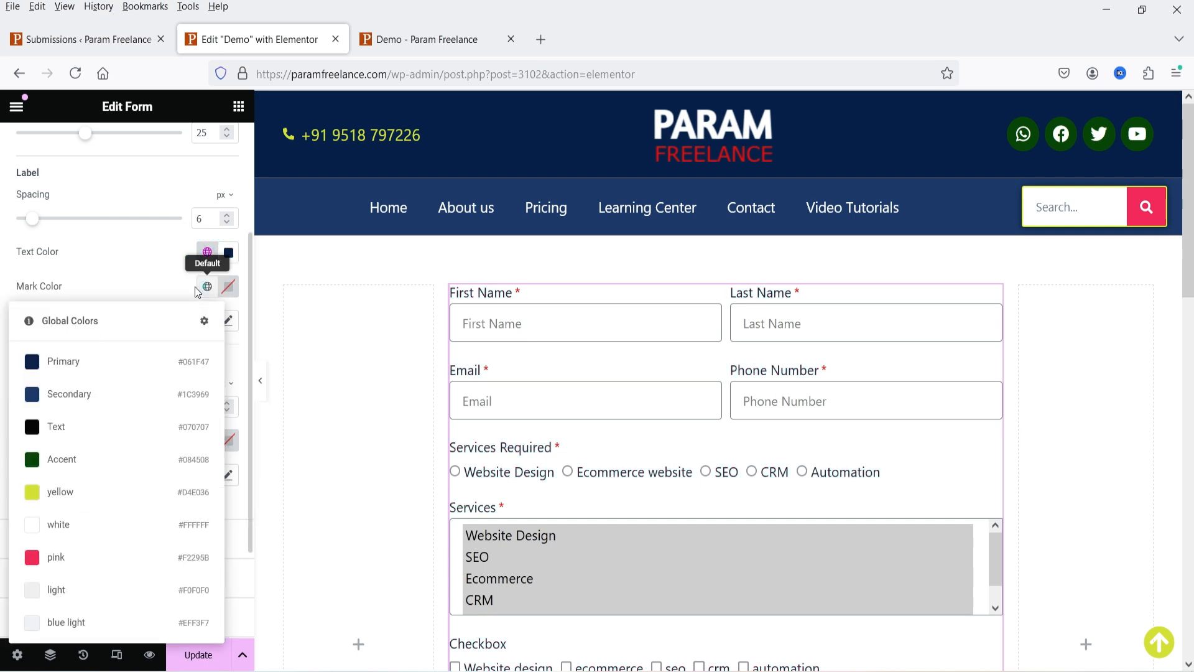
click(68, 556)
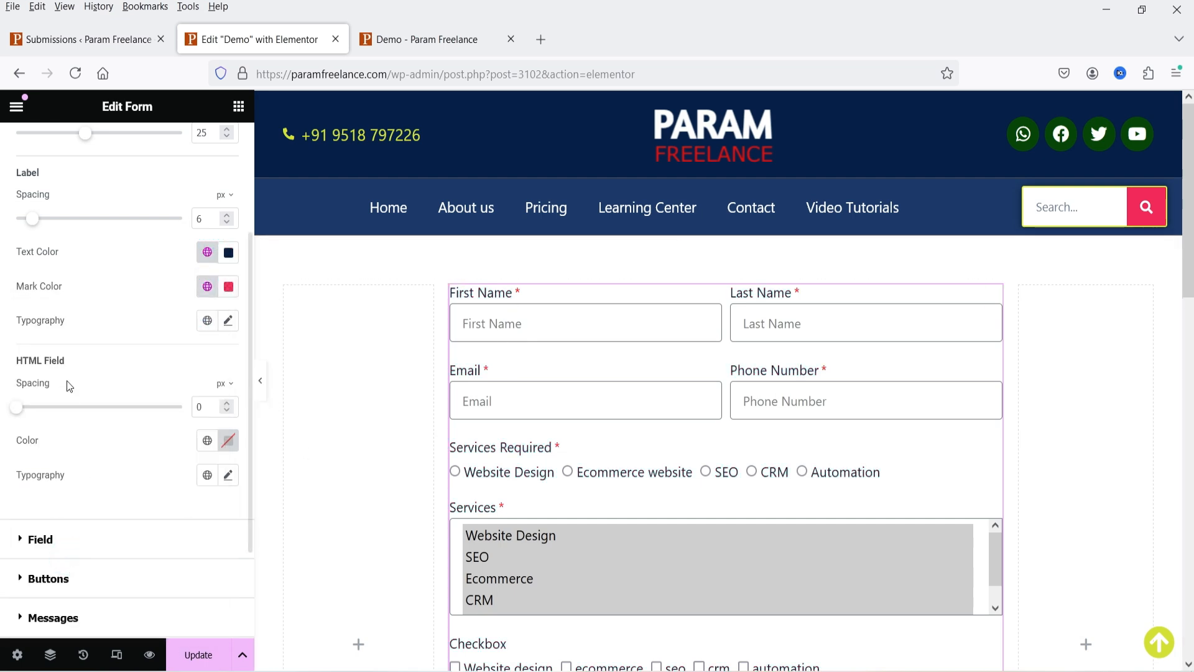
- Set the label typography size to 20
scroll(119, 331, down, 2)
click(228, 232)
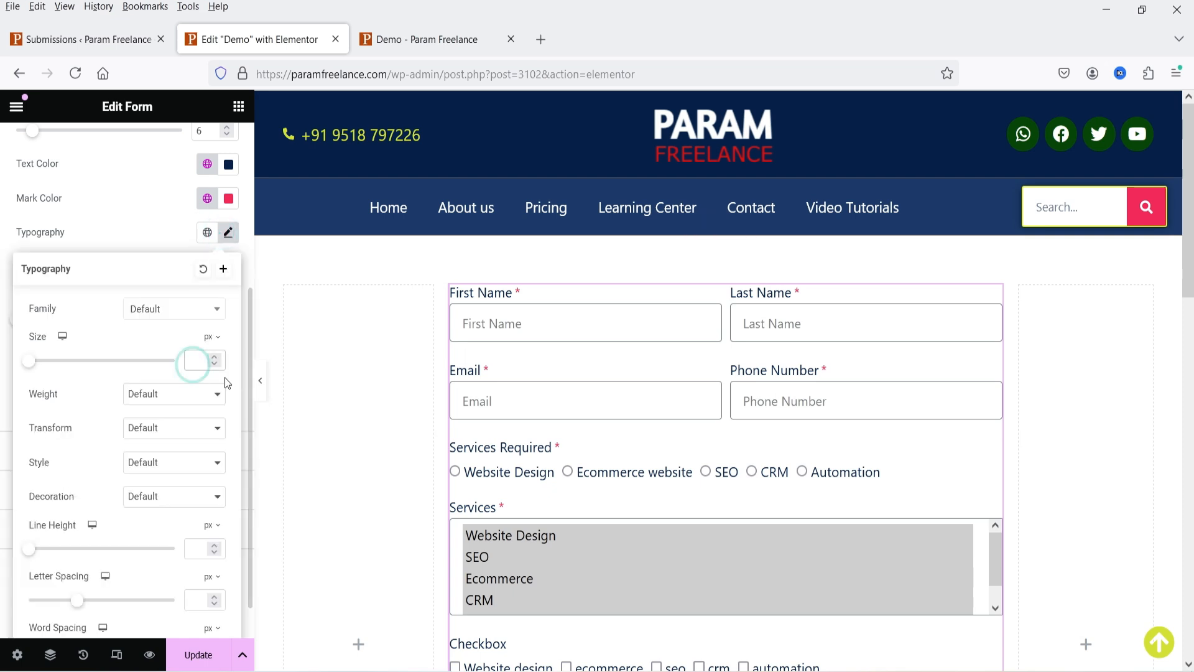
text(20)
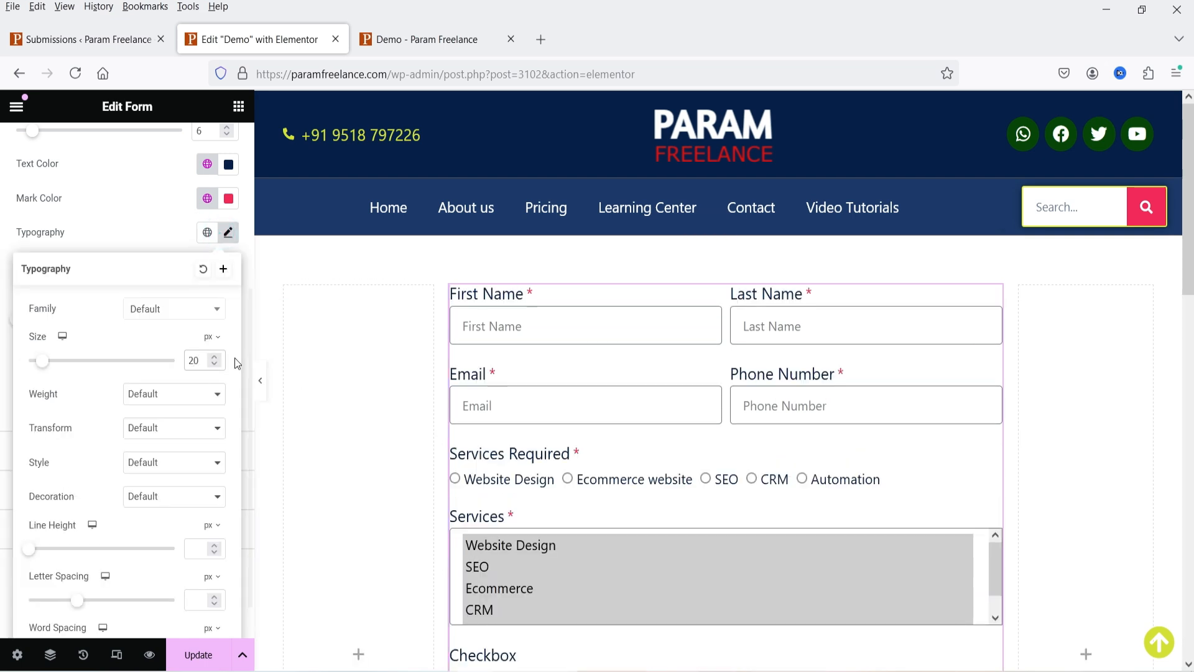
click(125, 233)
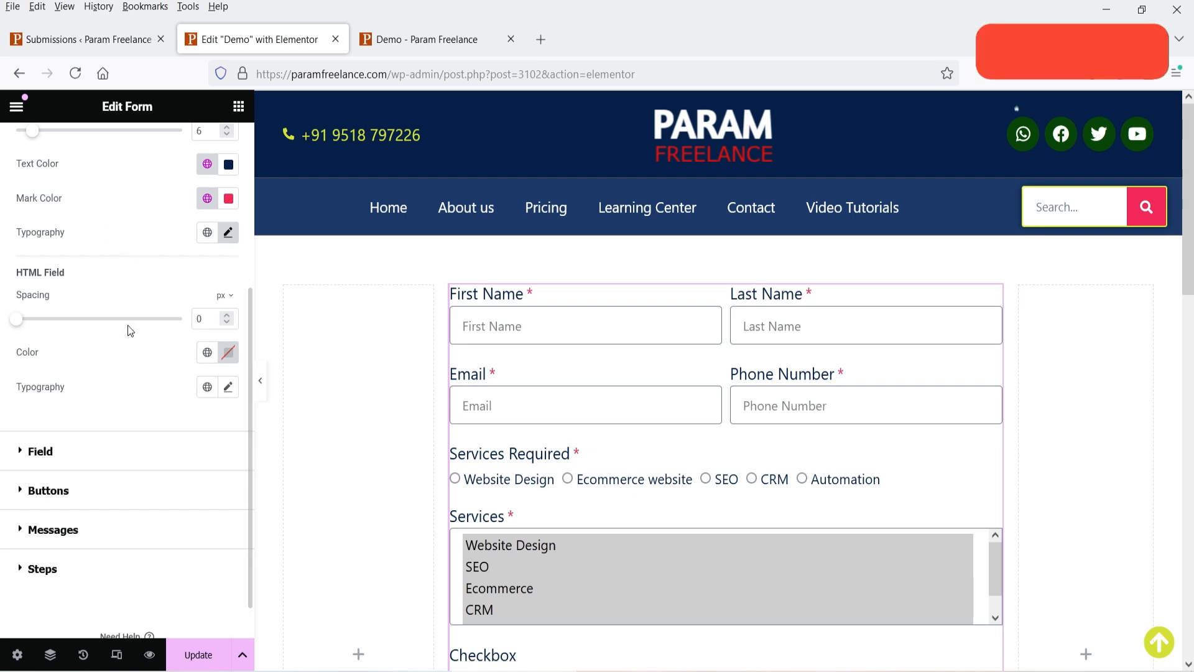
- Try field background and text colours in Style > Field, leaving white backgrounds with dark text
scroll(100, 373, down, 1)
click(69, 406)
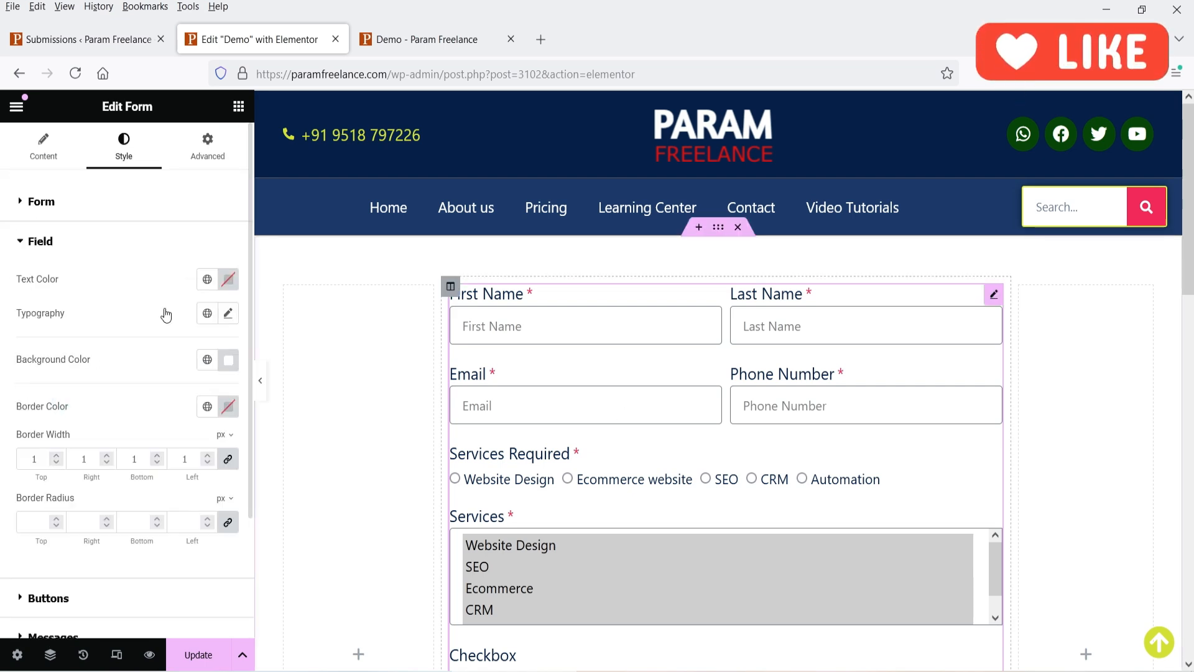
click(205, 360)
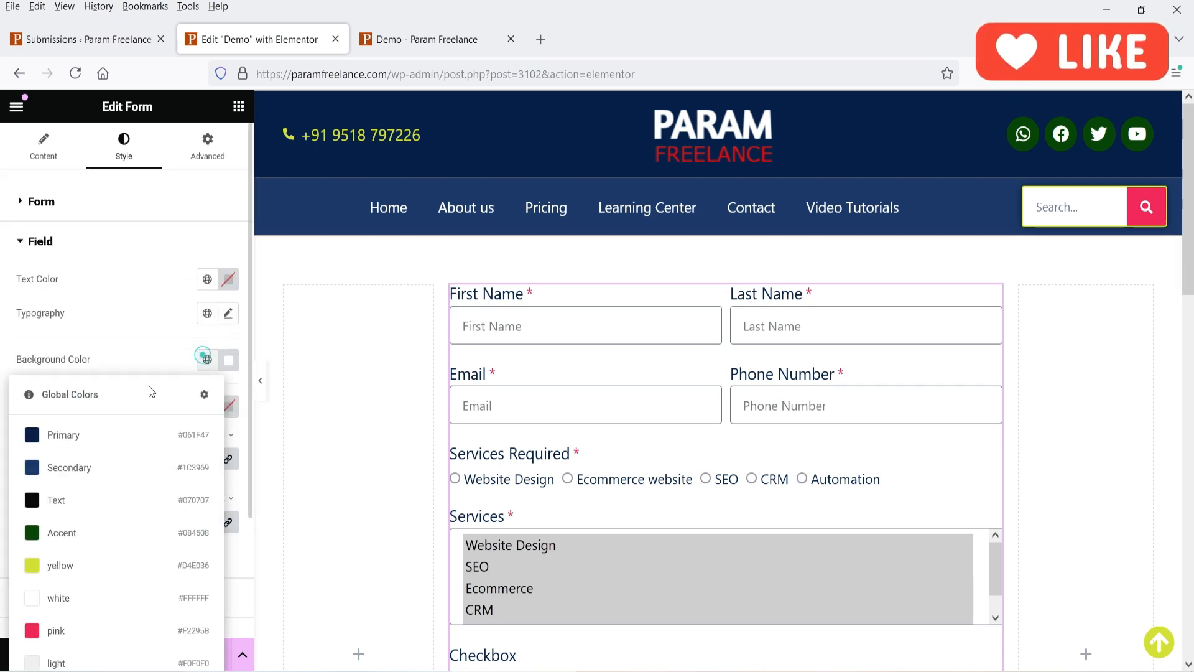
click(88, 472)
click(207, 281)
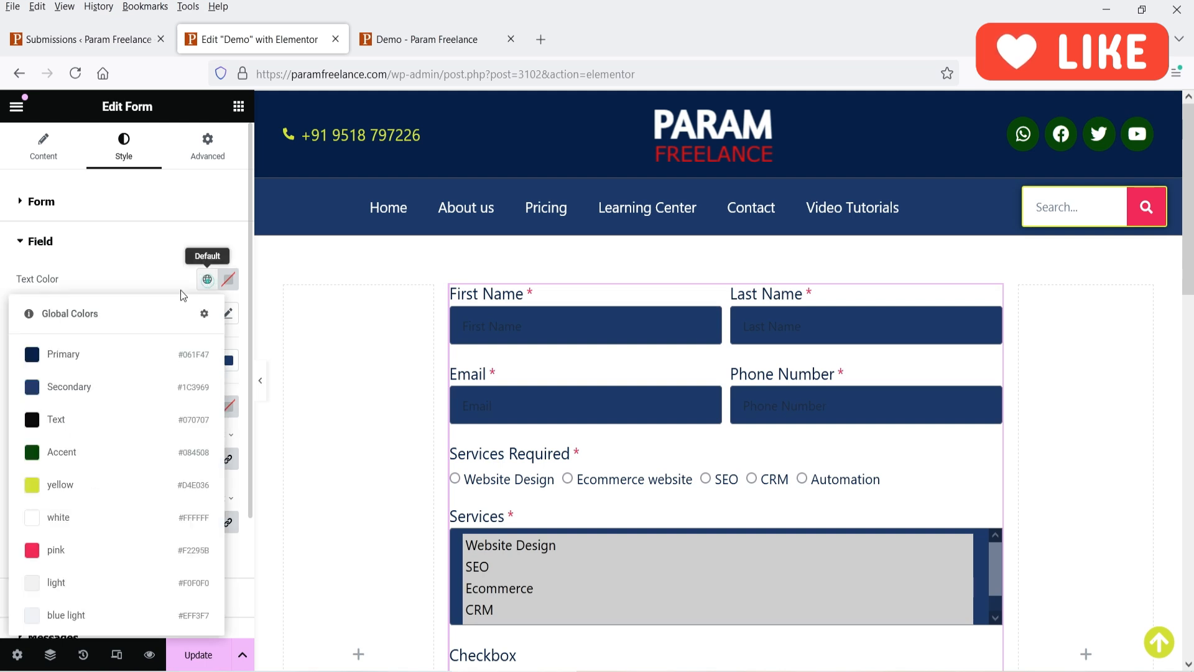
click(87, 522)
scroll(967, 392, down, 3)
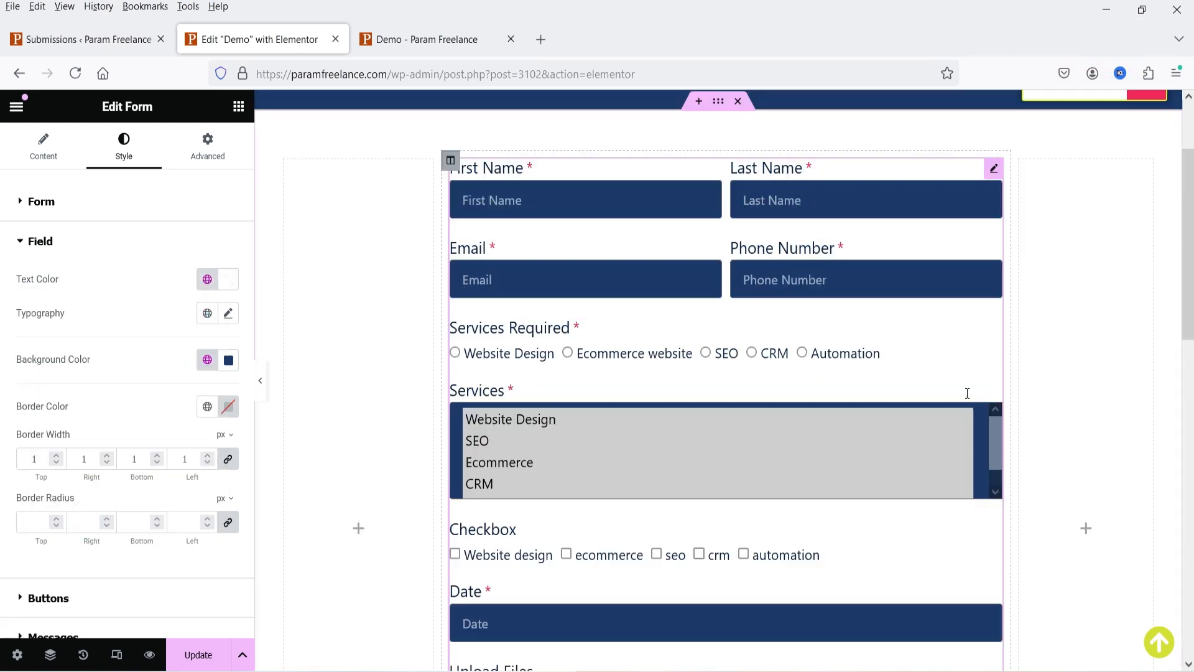
click(208, 359)
click(228, 360)
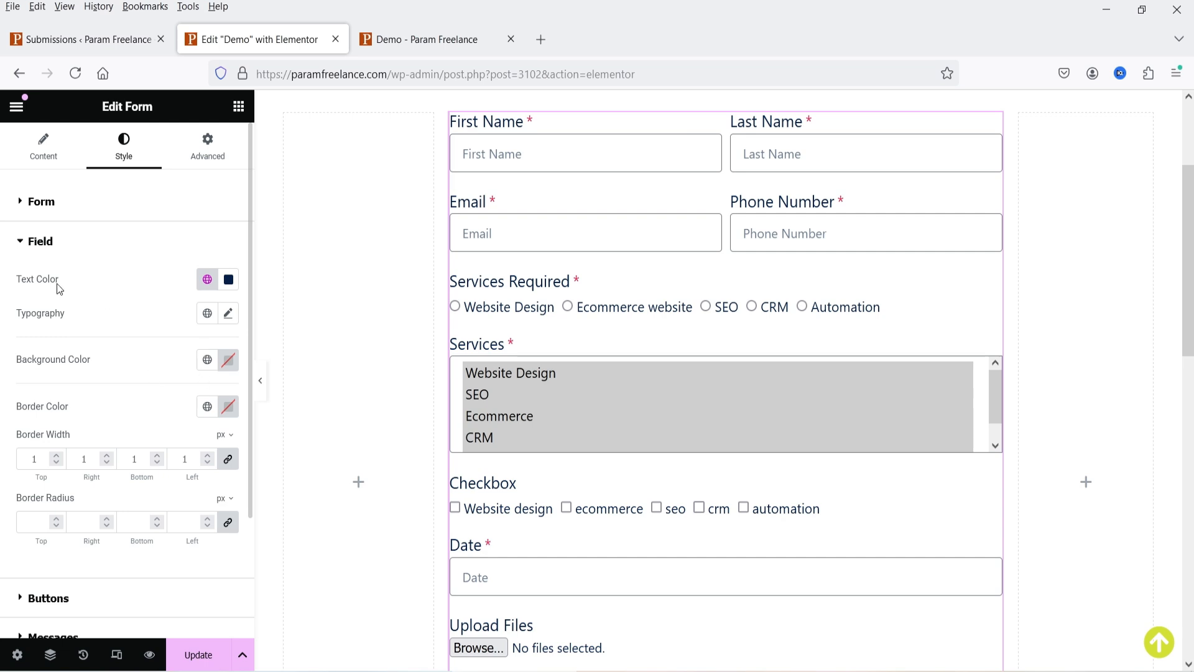
scroll(150, 344, down, 3)
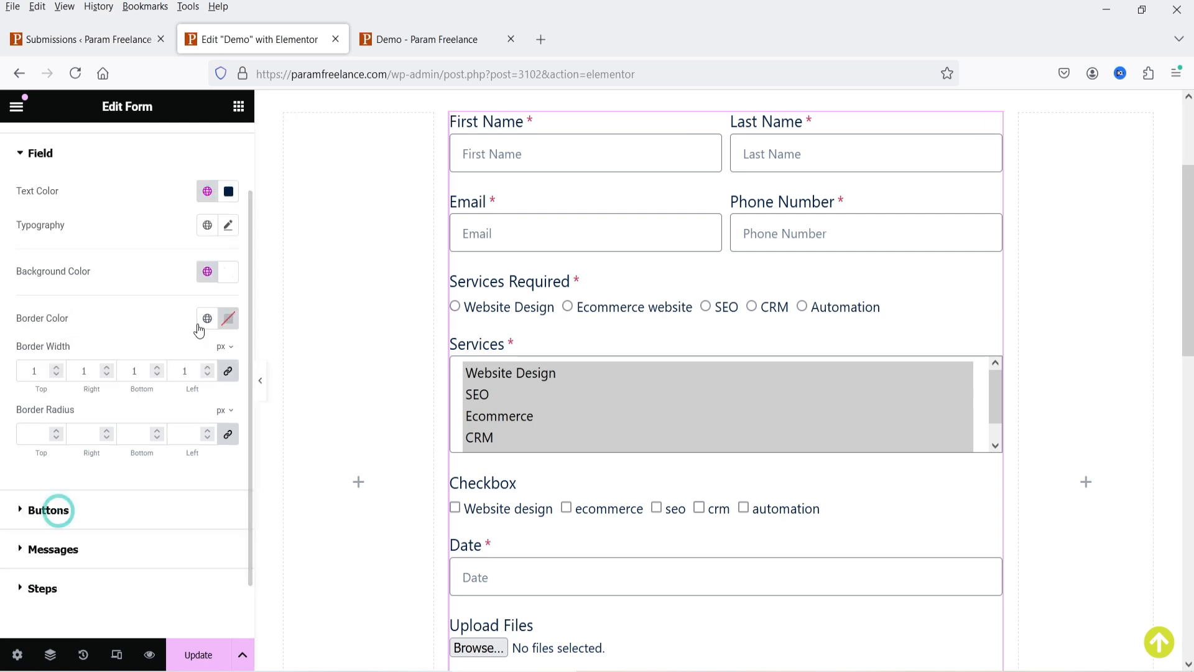
- Give the field borders the global pink colour at 1 px width
click(208, 318)
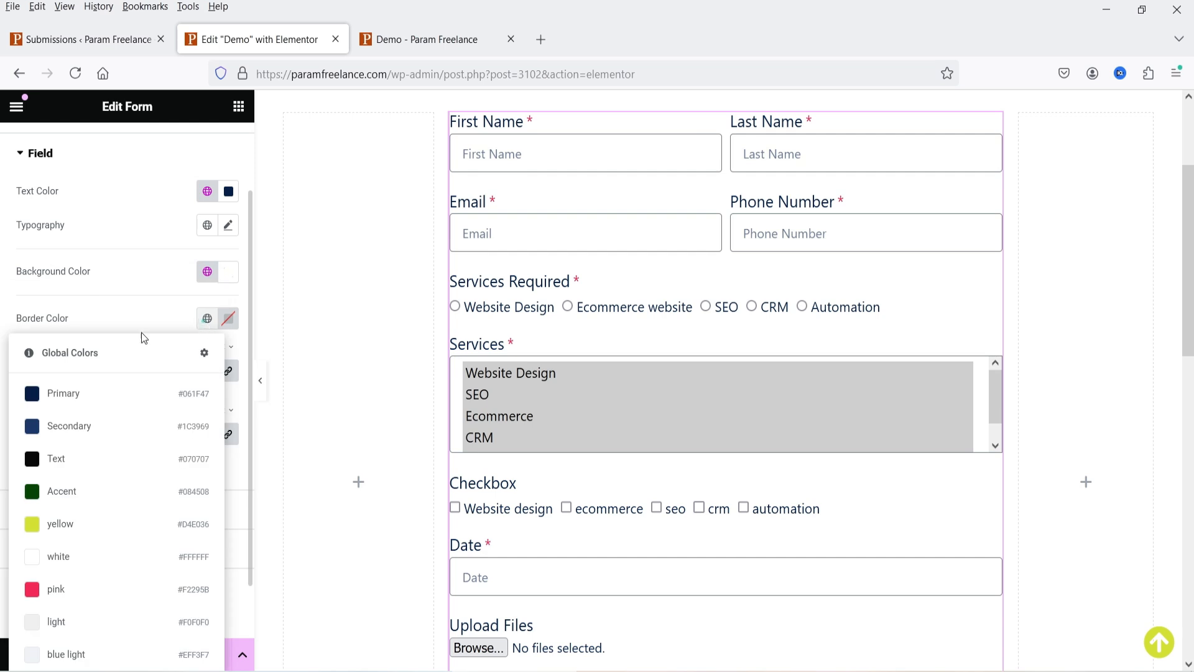
click(69, 539)
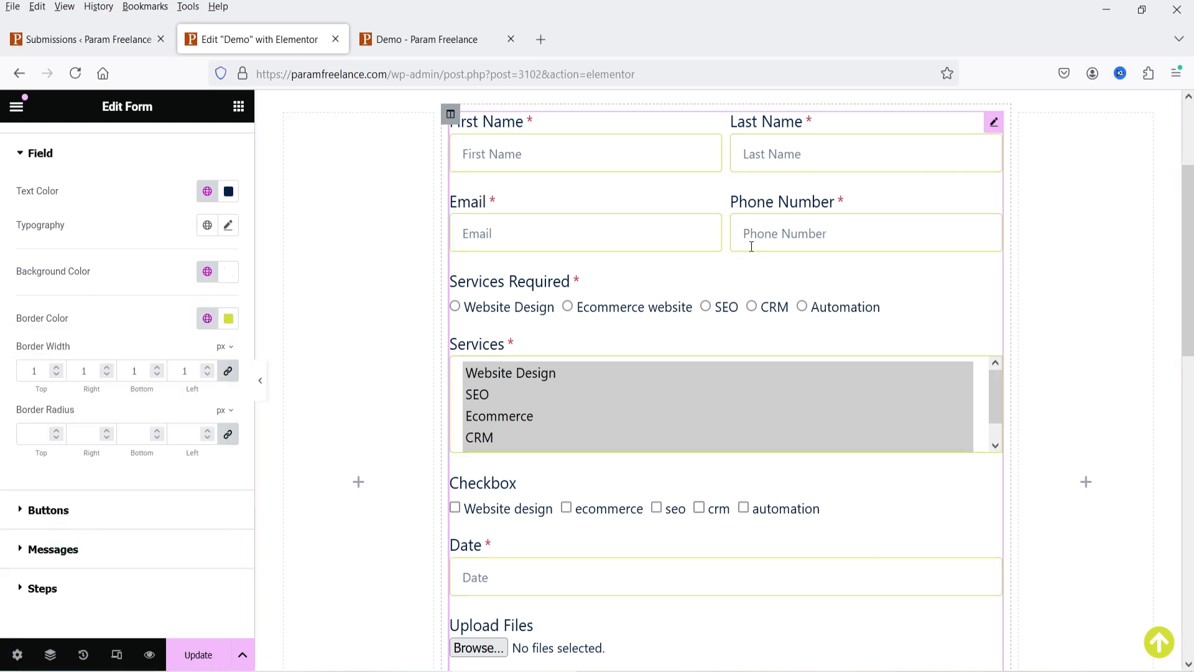
scroll(60, 377, down, 2)
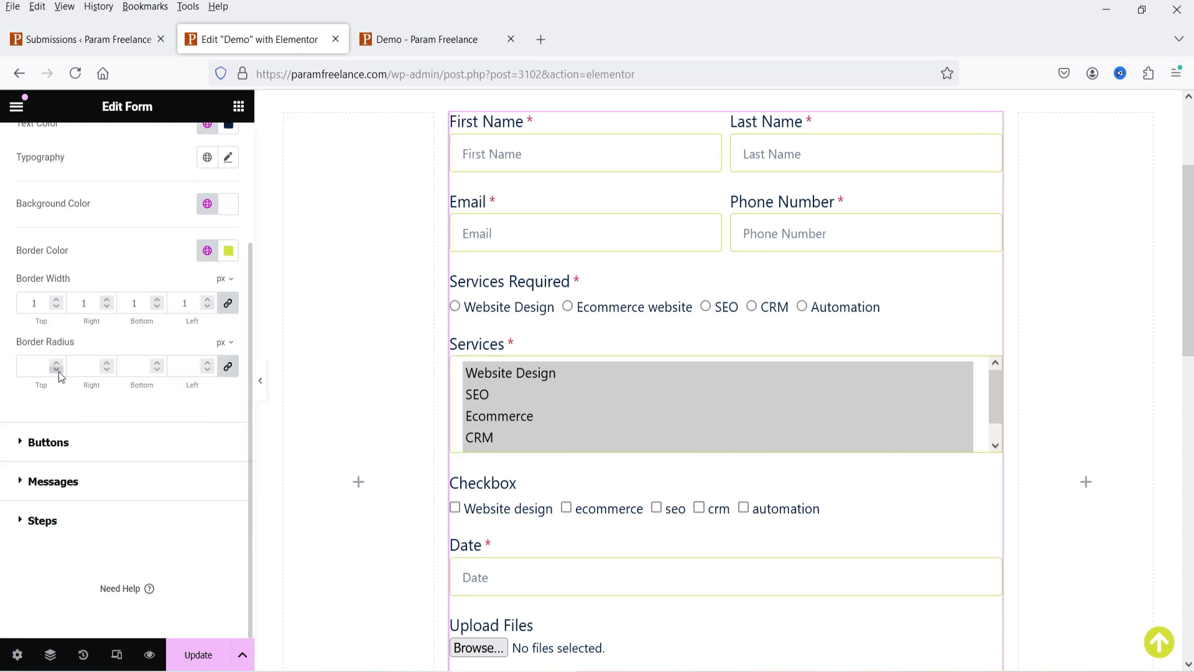
click(56, 299)
click(56, 299)
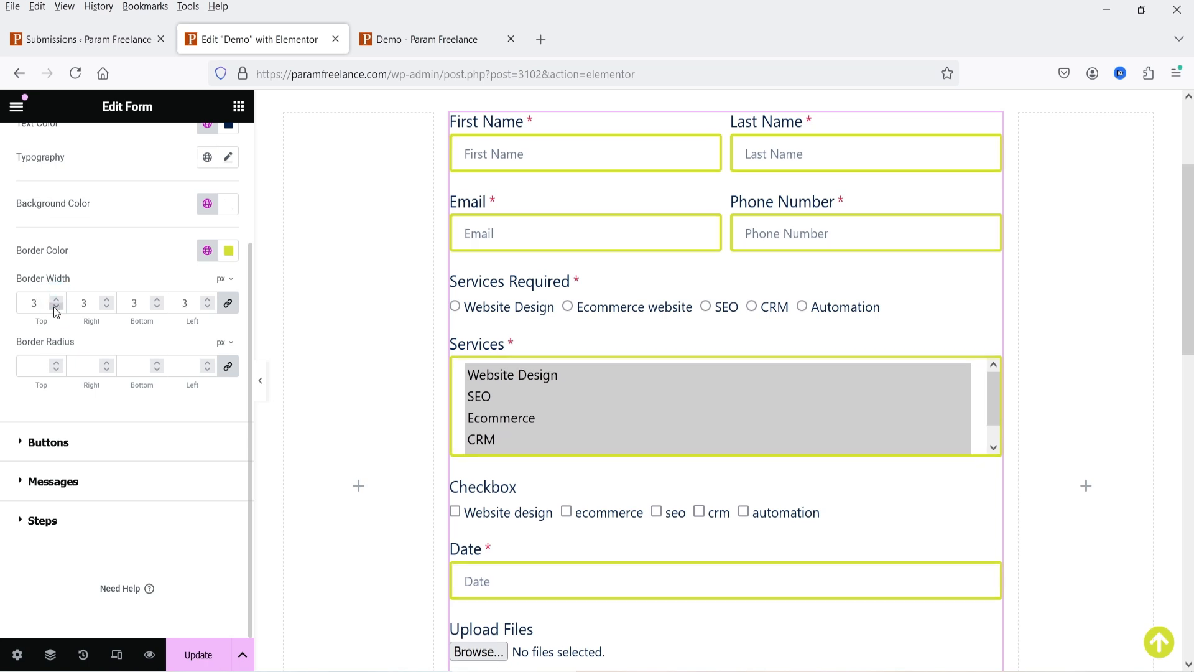
click(56, 307)
click(56, 306)
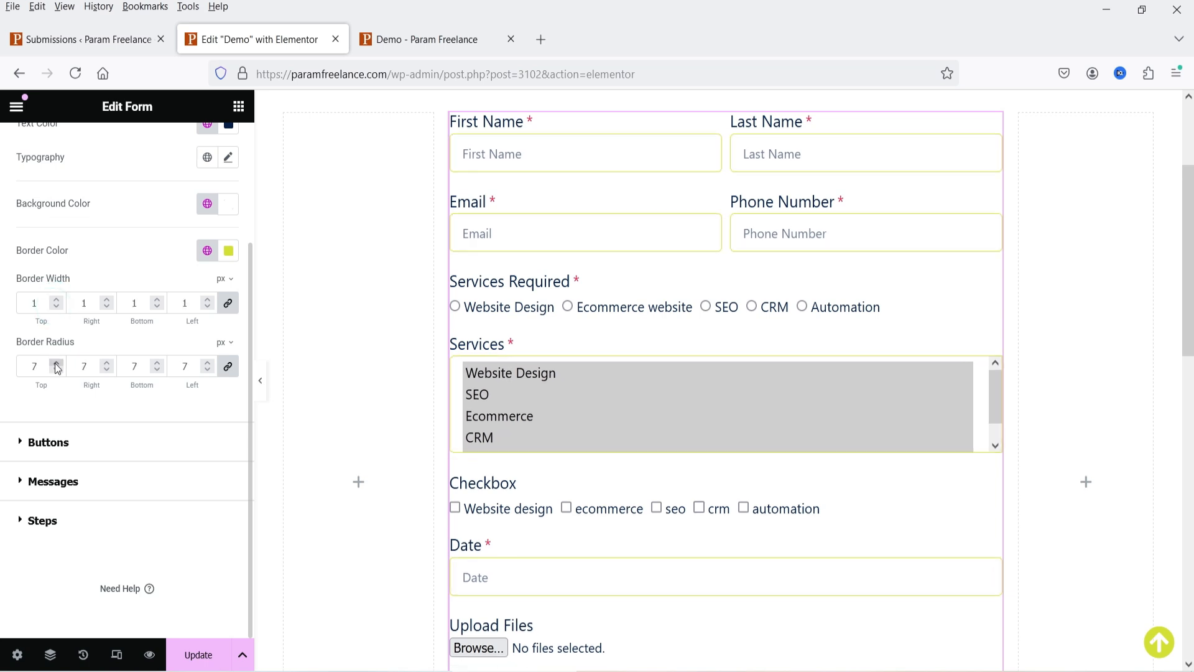
click(208, 250)
click(72, 525)
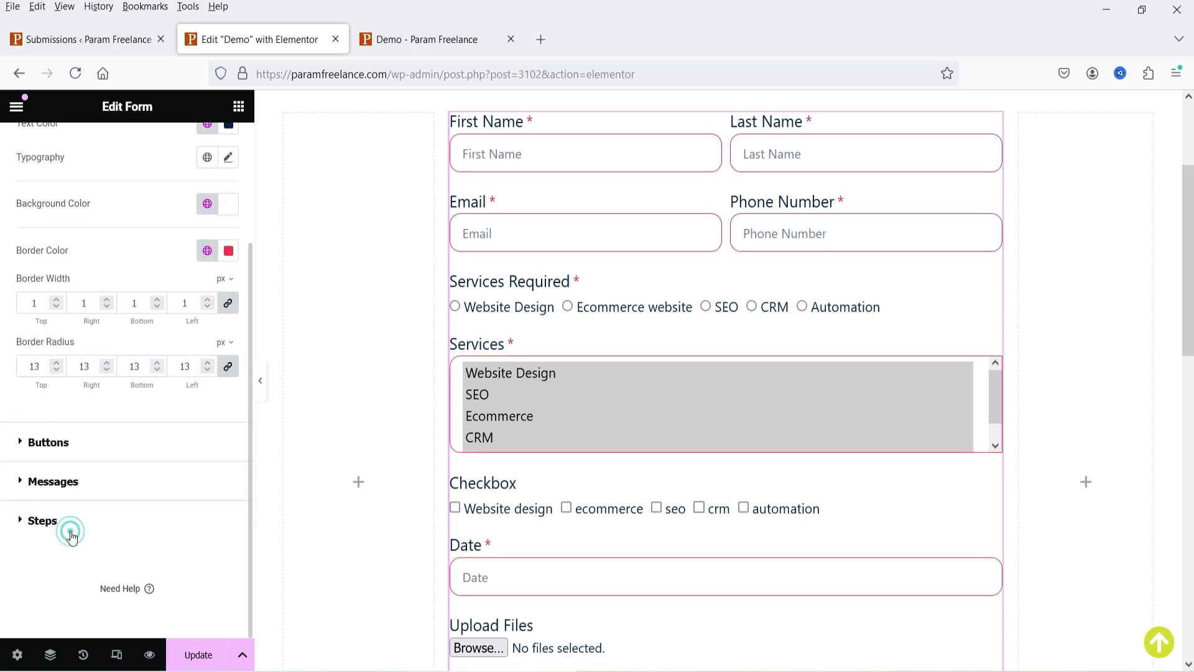
click(82, 444)
scroll(76, 382, down, 2)
scroll(819, 425, down, 1)
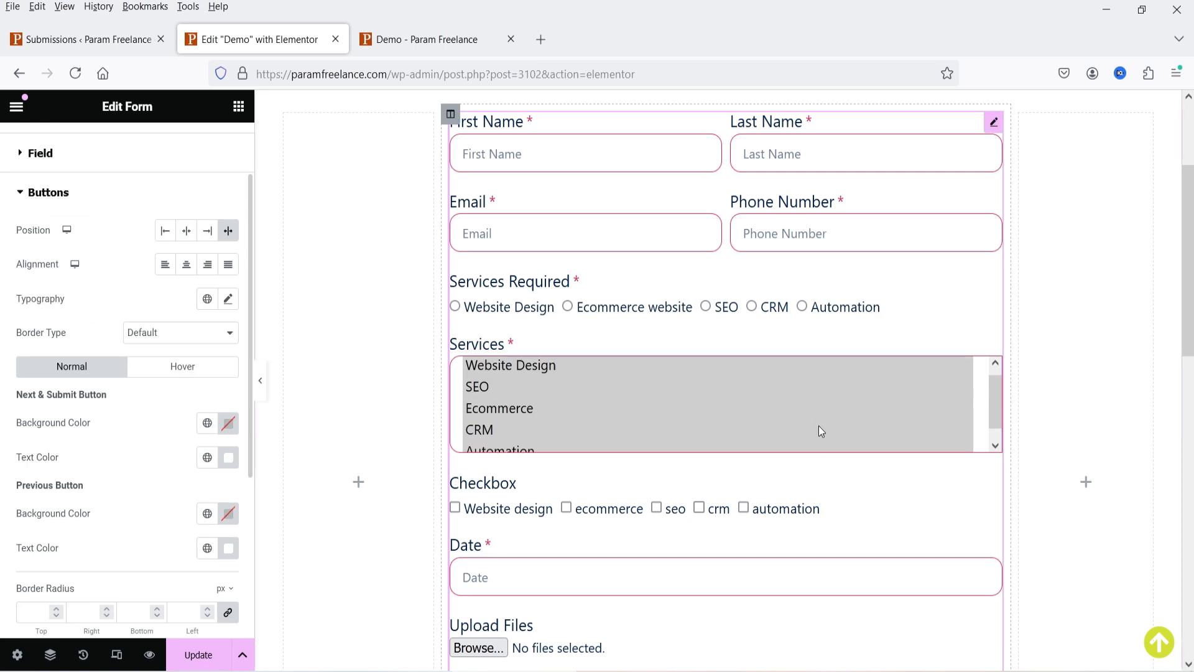
- Make the Request A Quote button pink, turning Secondary navy on hover
scroll(845, 439, down, 8)
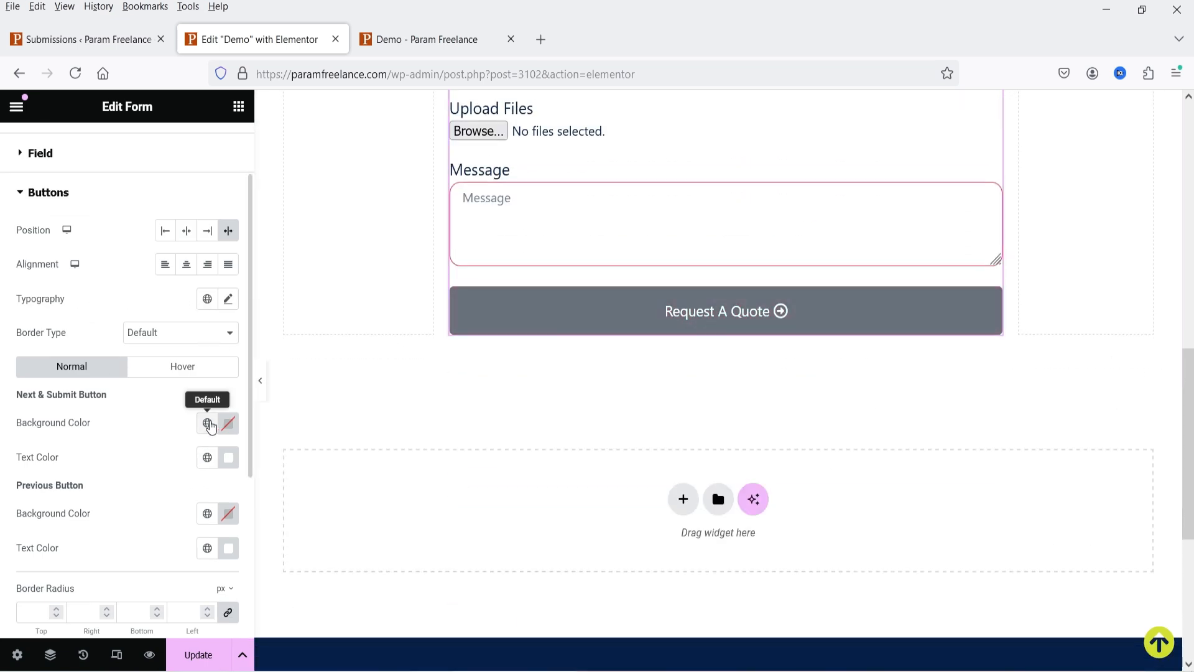
click(207, 422)
click(82, 322)
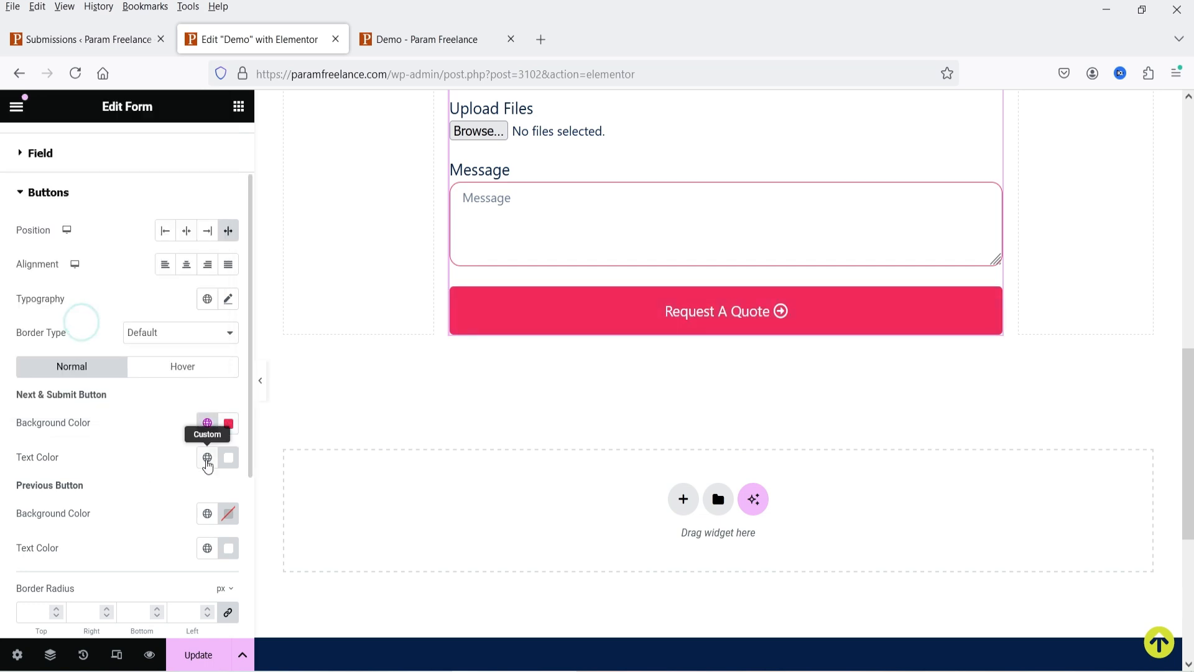
click(207, 457)
click(207, 457)
click(181, 367)
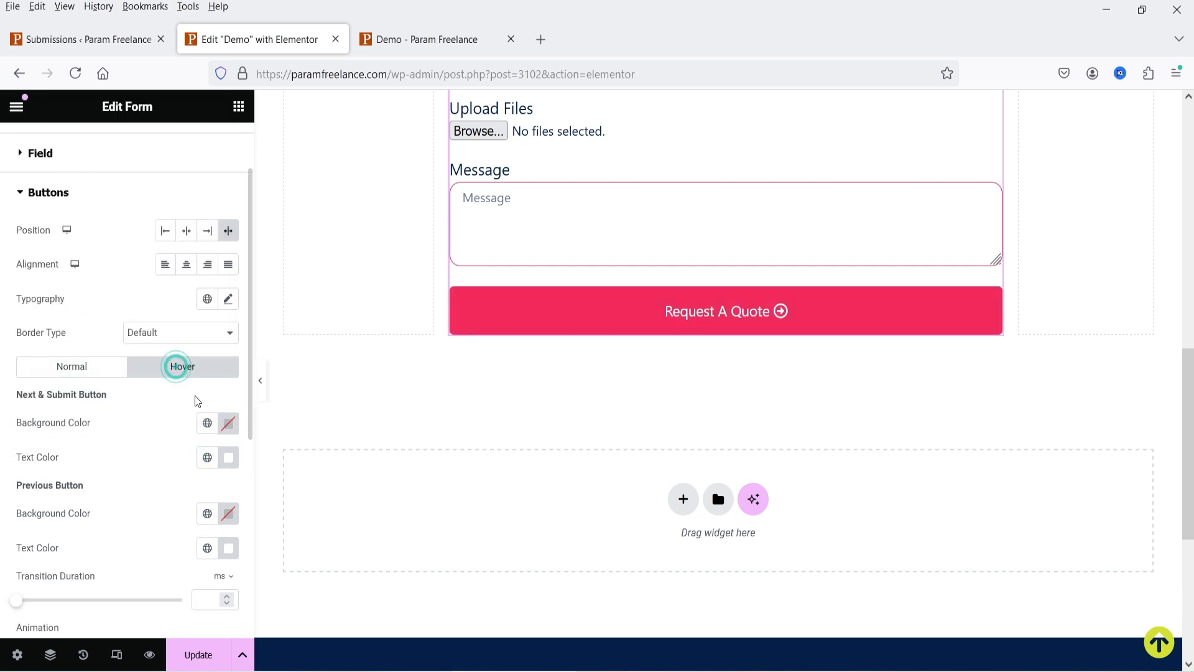
click(207, 423)
click(64, 163)
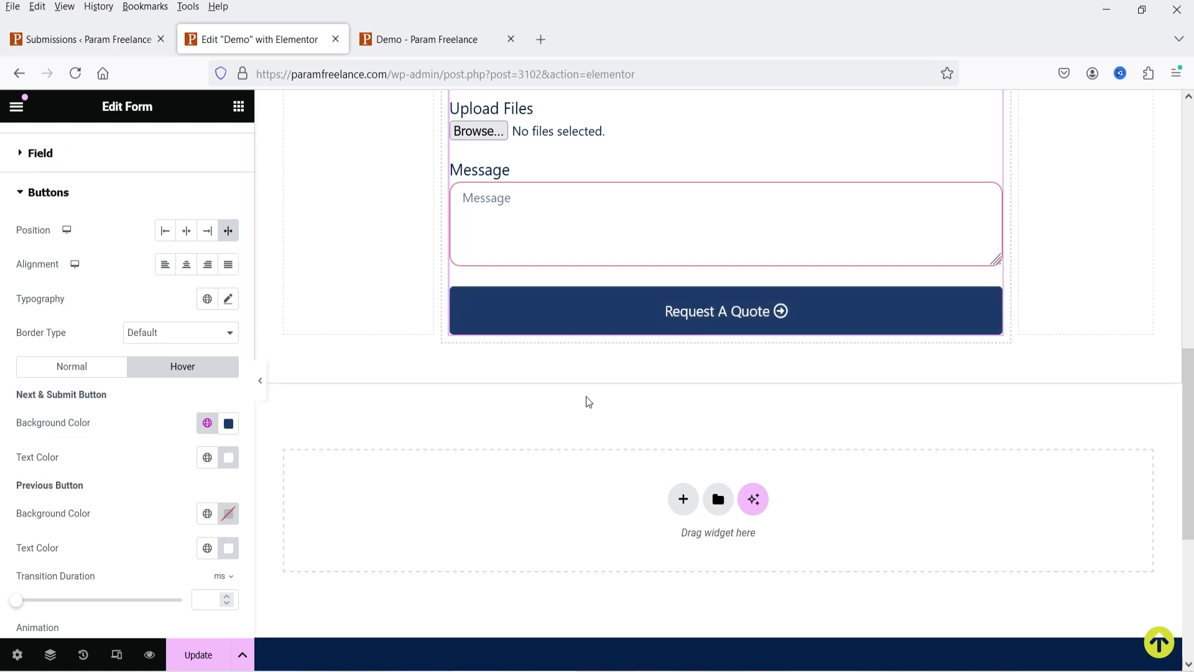
click(62, 198)
- Give form messages the Primary navy success colour and 20 px text size
click(98, 321)
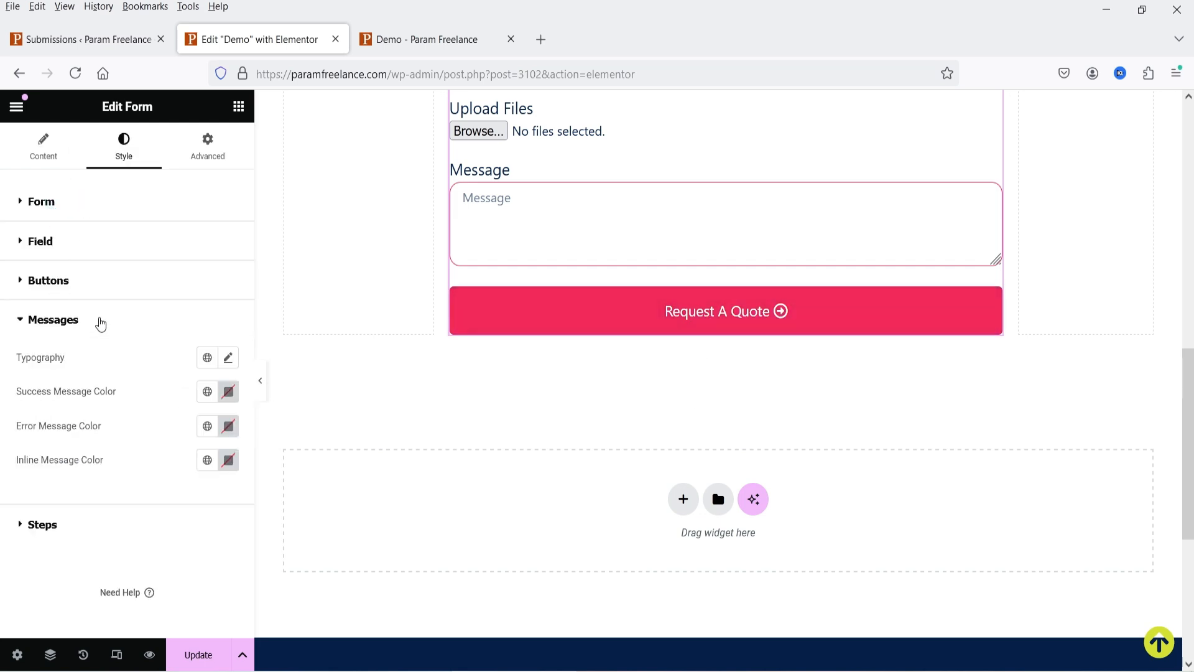
click(205, 399)
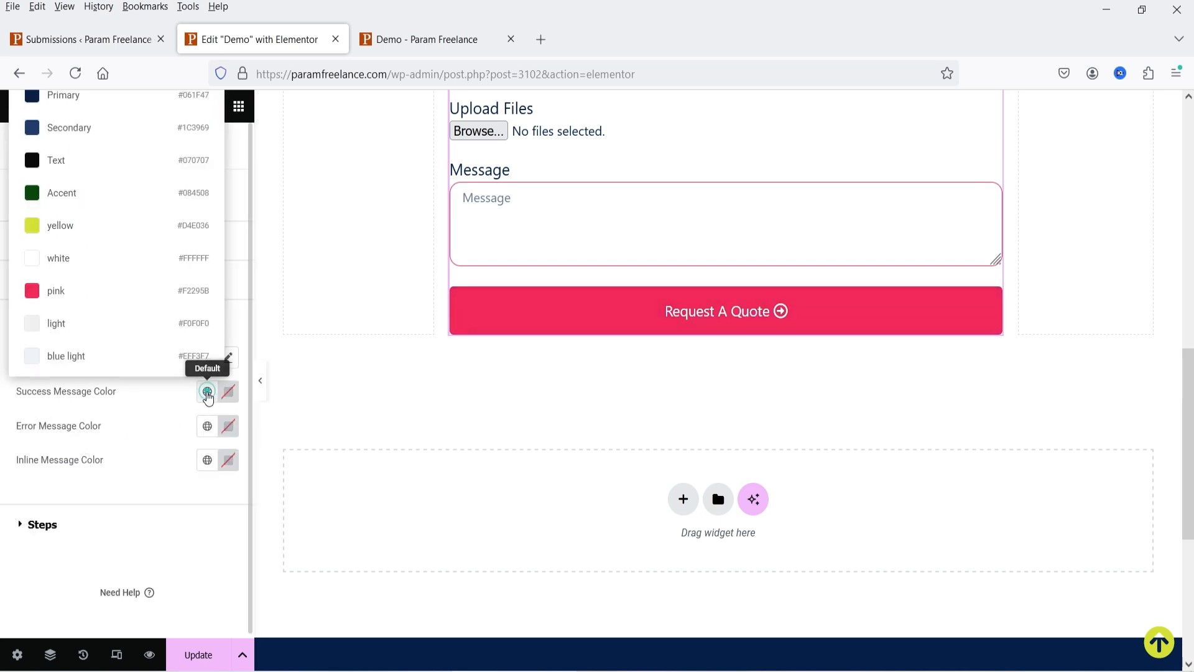
click(76, 97)
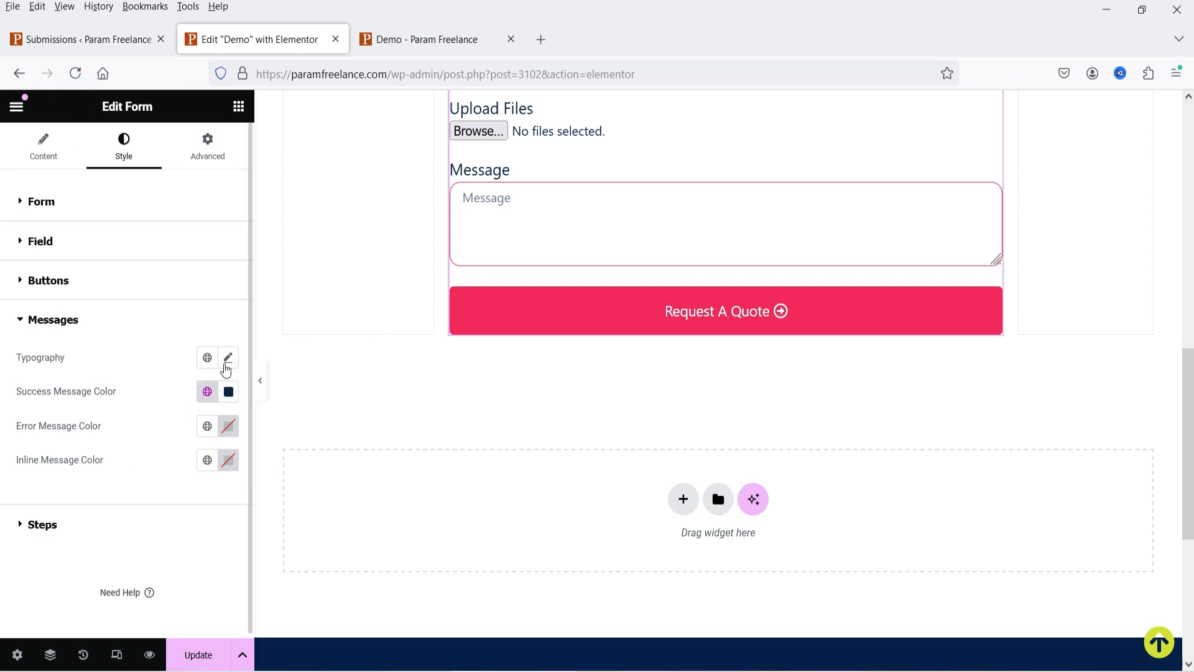
click(228, 357)
click(197, 489)
text(20)
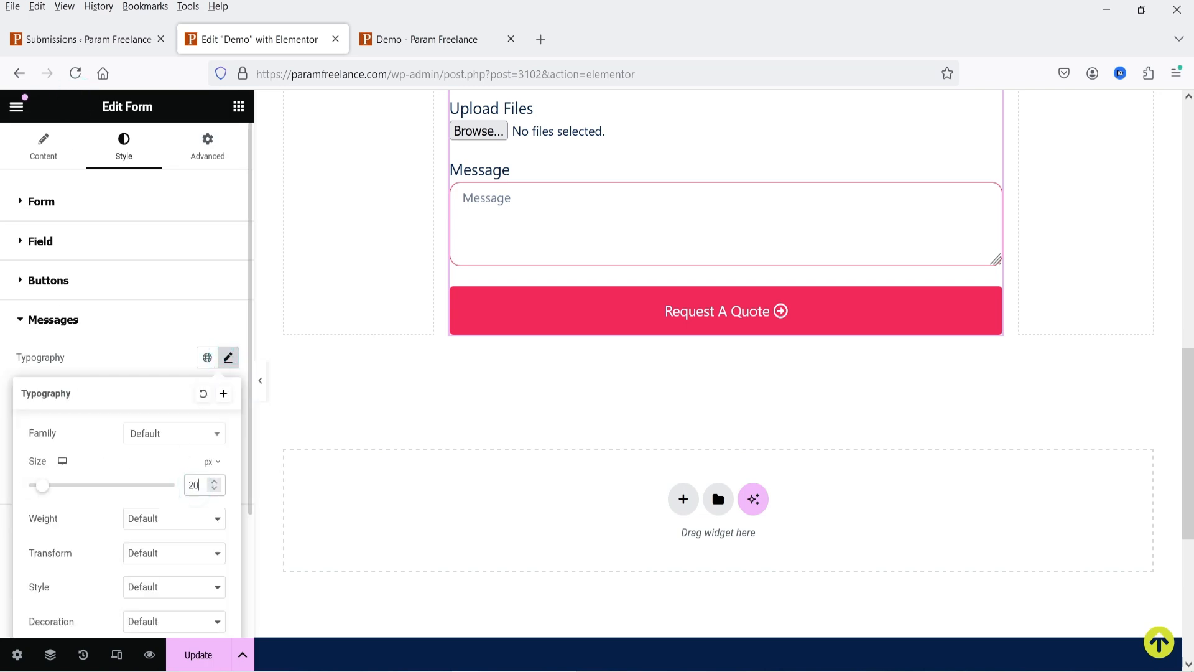
click(99, 352)
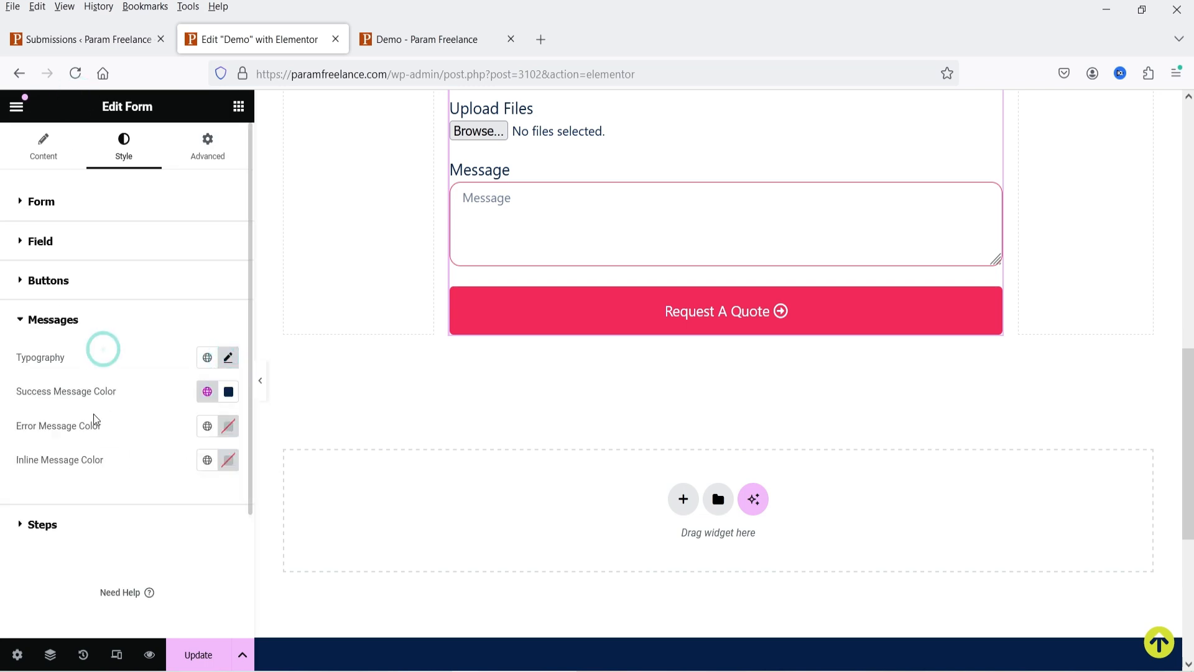
- Look over the step and Advanced settings, then save the page with Update
click(52, 527)
scroll(69, 333, down, 3)
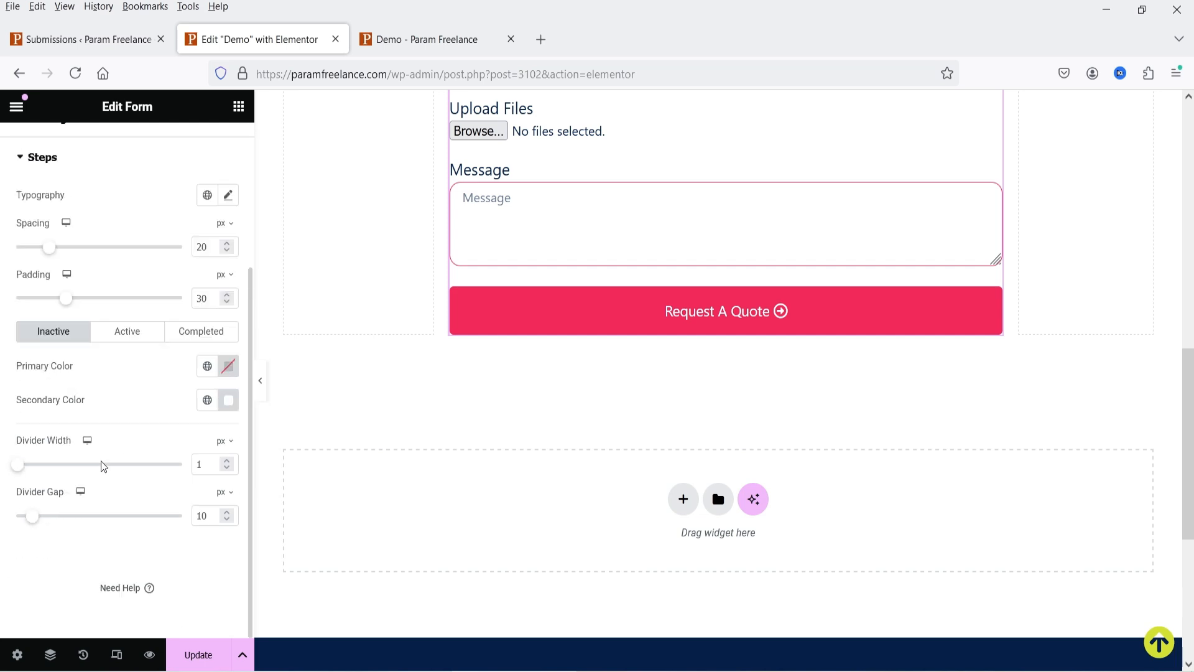
scroll(103, 468, up, 3)
click(224, 157)
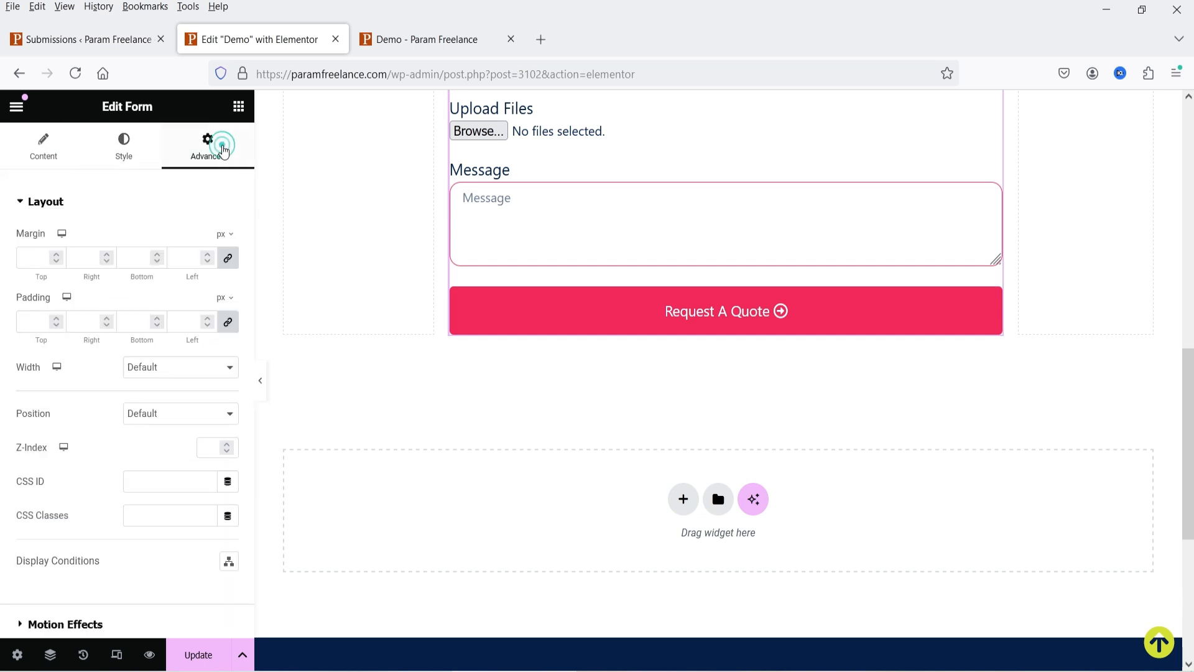
scroll(134, 311, down, 4)
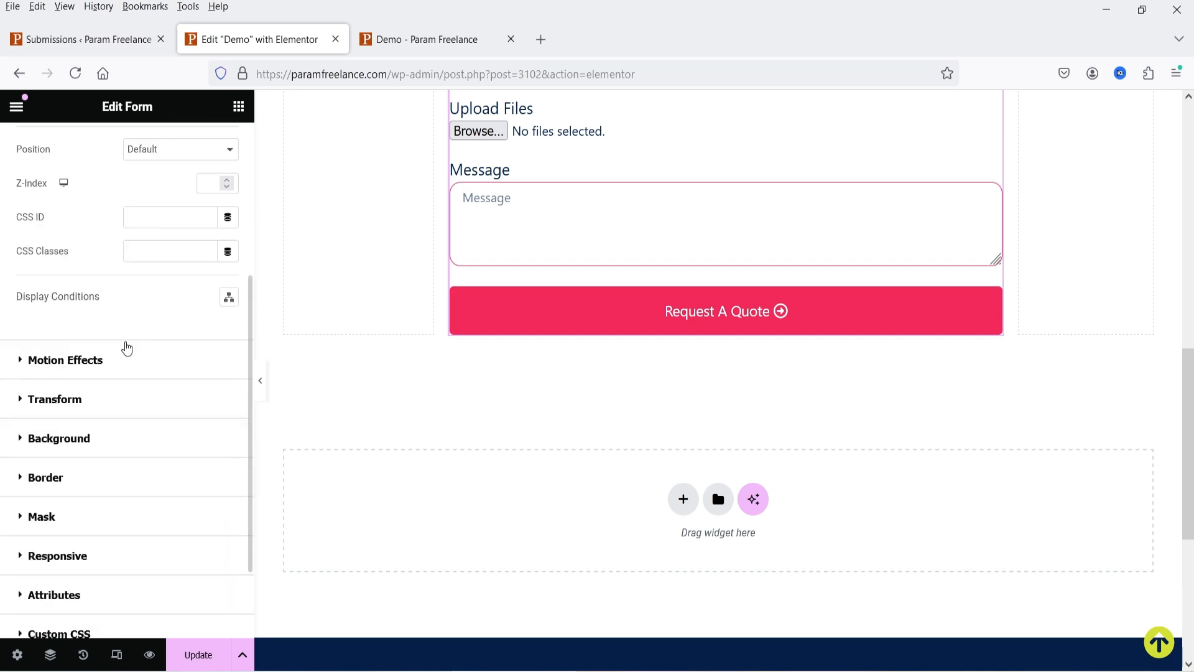
scroll(127, 348, up, 4)
click(42, 146)
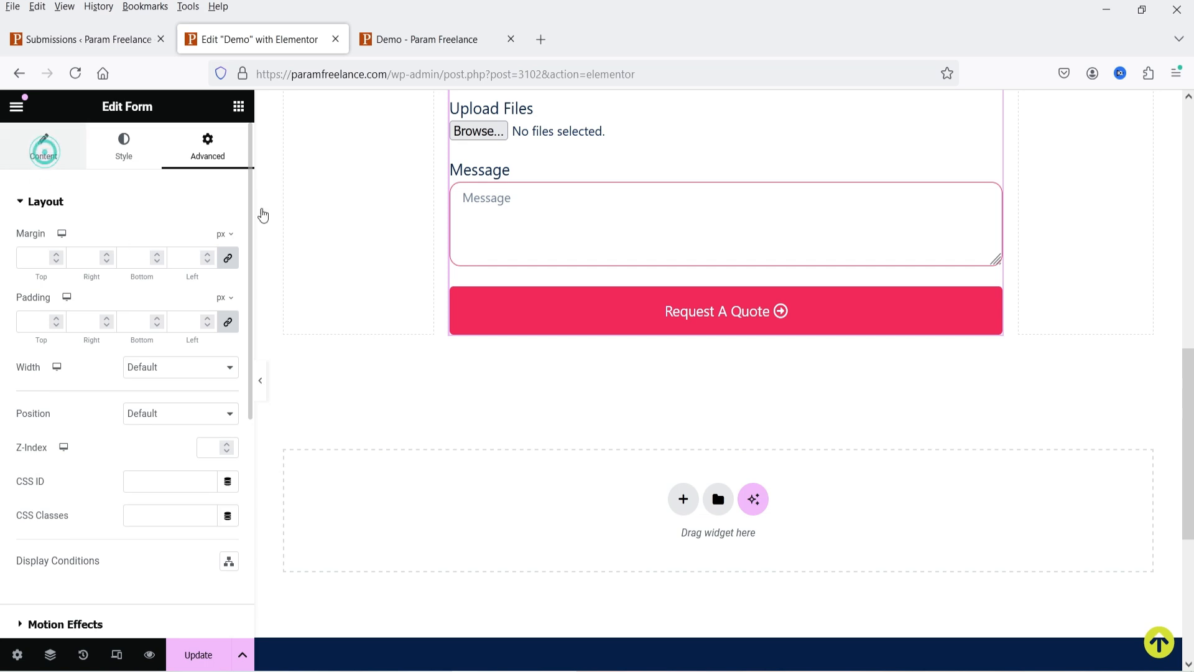
click(197, 658)
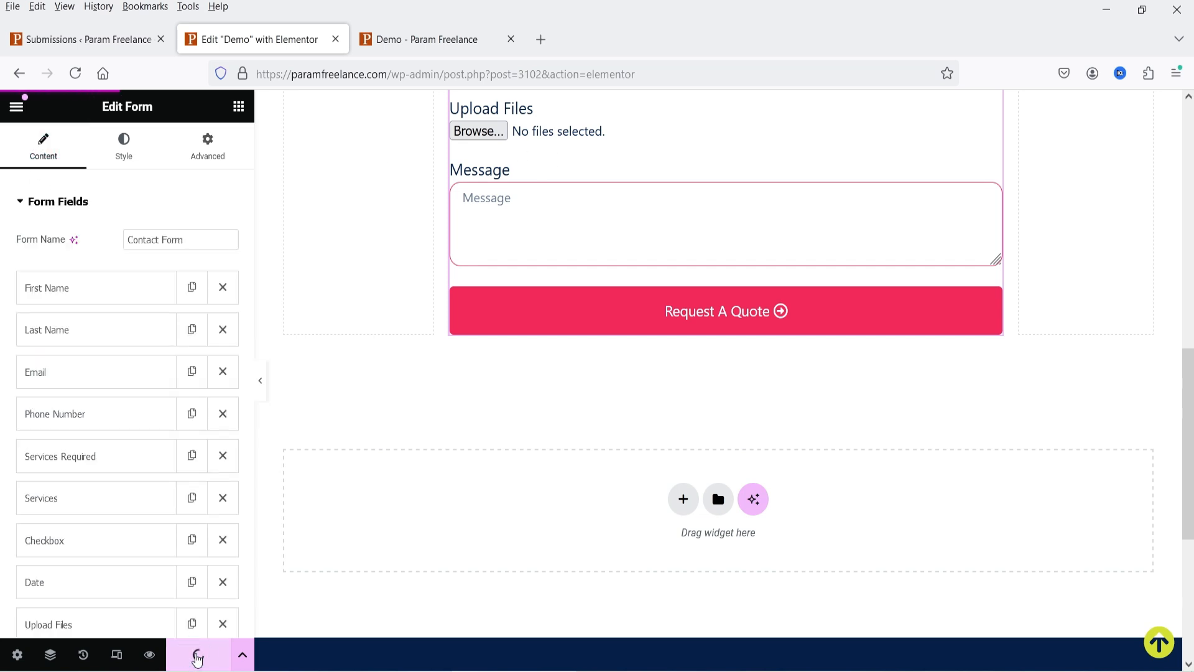
- Reload the live Demo page and enter a test first name, last name and phone number
click(406, 40)
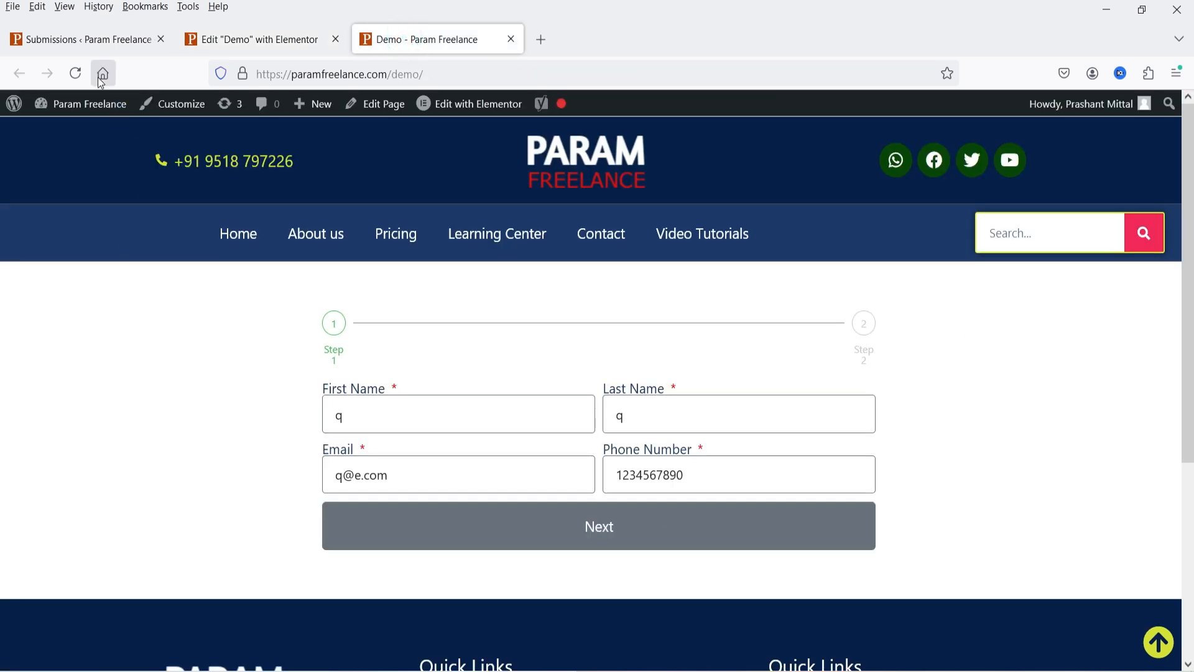
click(75, 73)
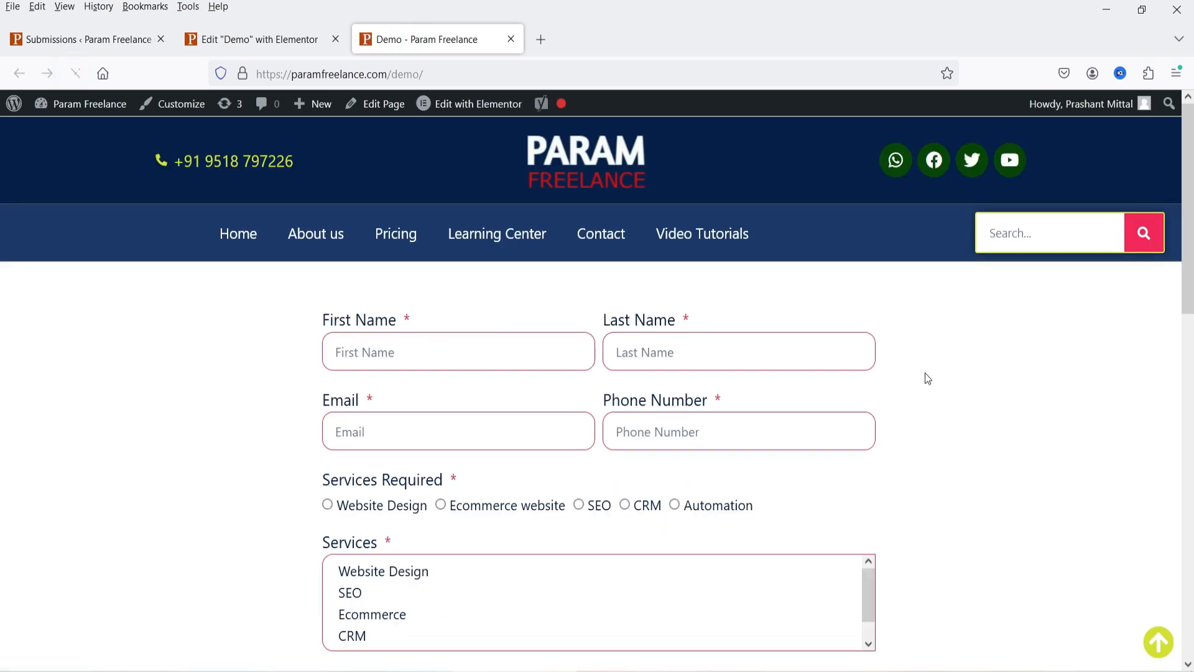
scroll(925, 371, down, 10)
click(403, 350)
text(john)
key(Tab)
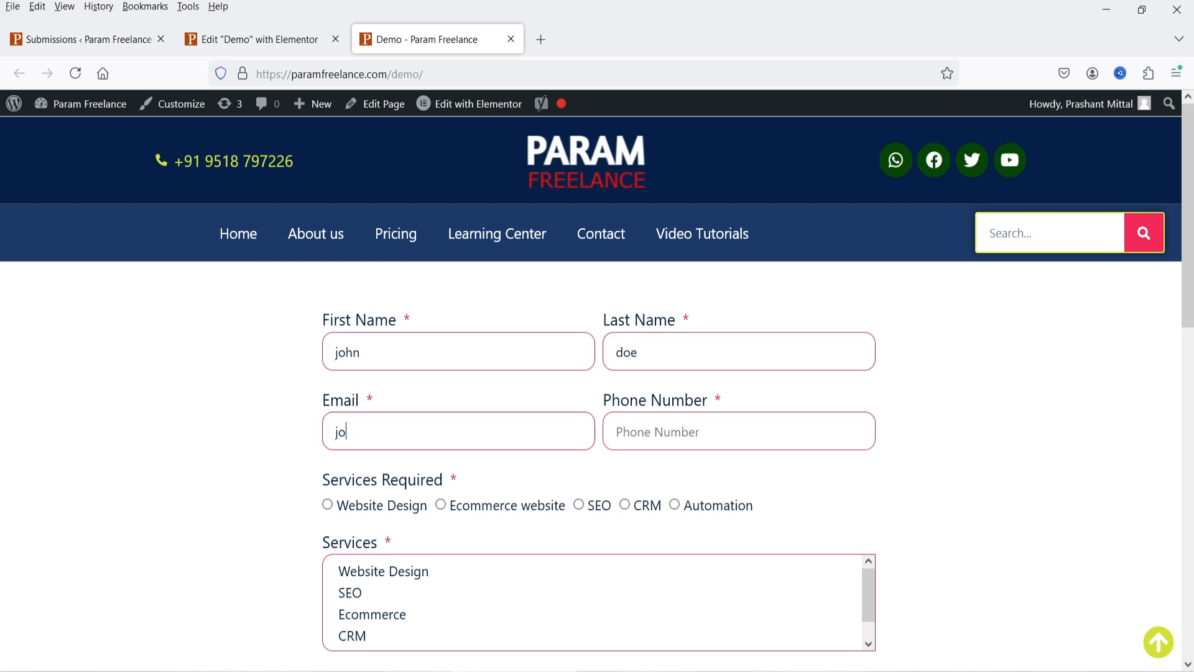
text(com)
key(Tab)
text(12345678)
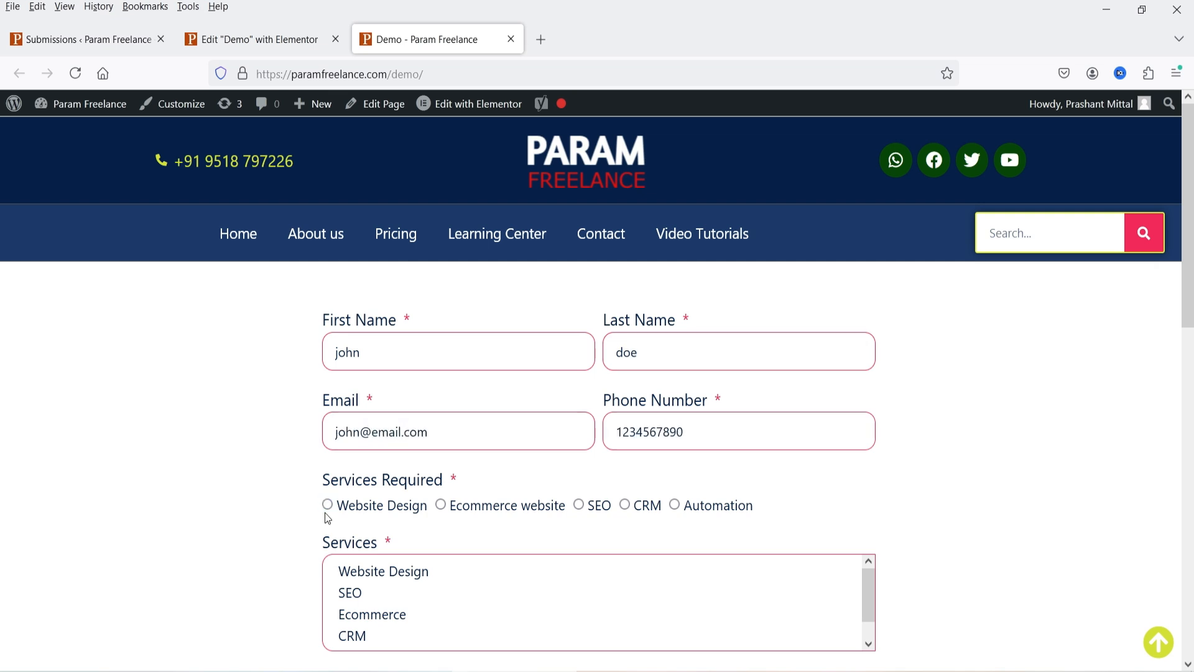
- Choose Website Design, tick ecommerce, set date 2024-11-06, type message 'a', and submit the form
scroll(328, 518, down, 4)
click(328, 247)
click(379, 313)
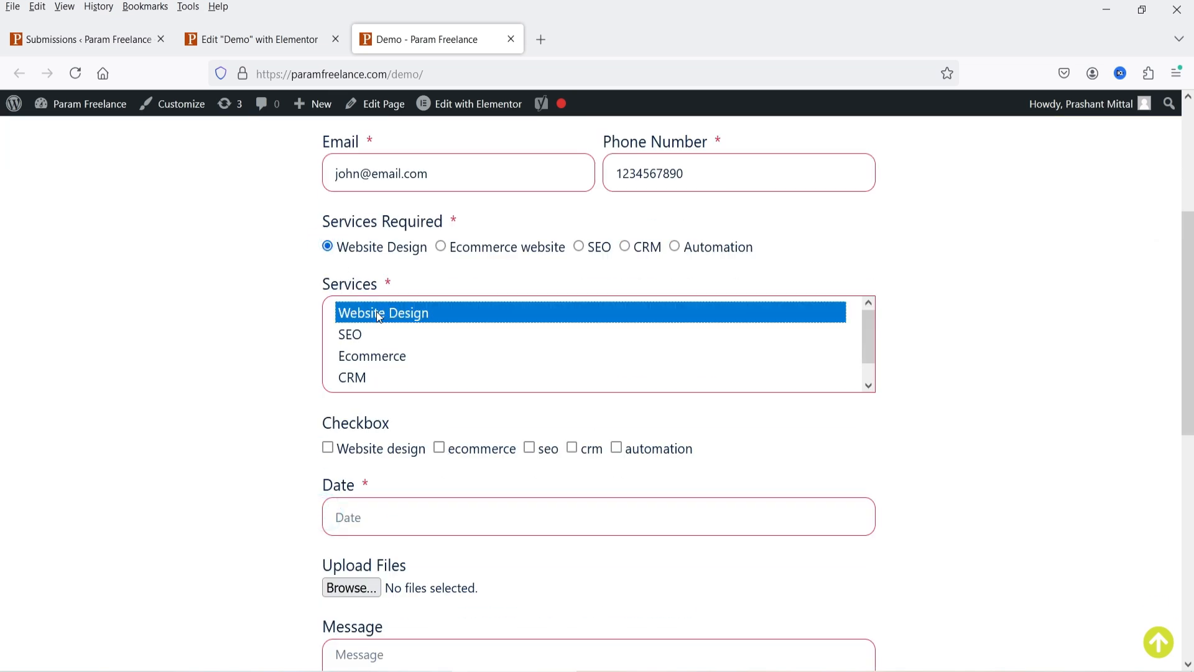
scroll(403, 389, down, 1)
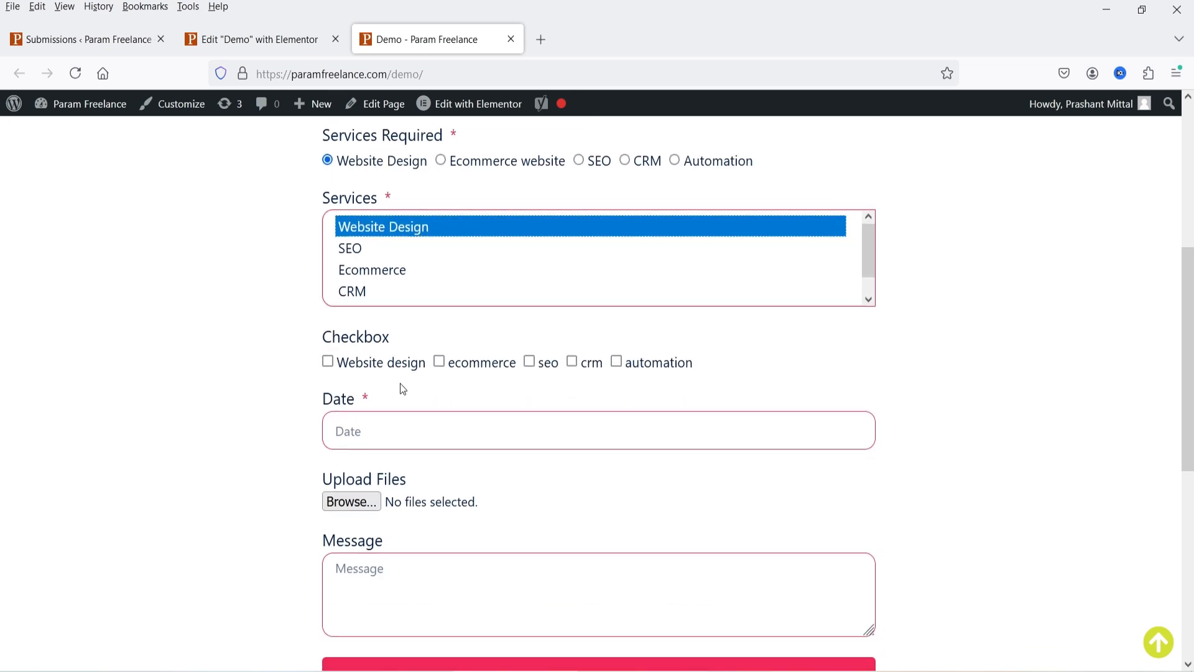
click(439, 362)
click(418, 434)
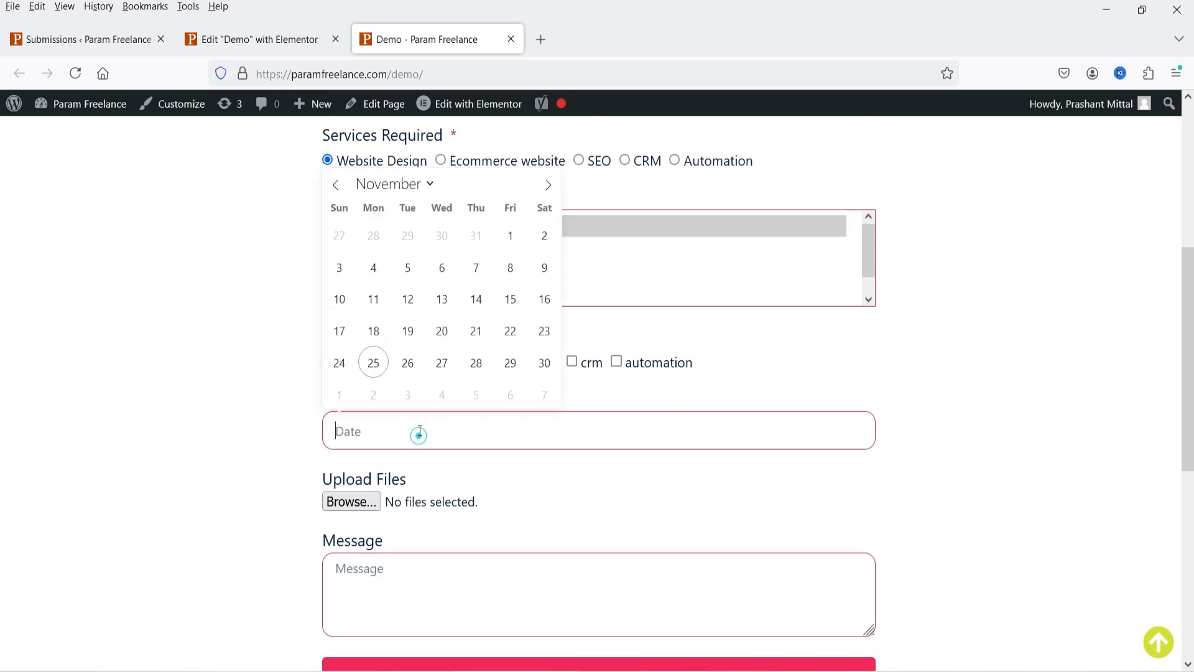
click(456, 278)
scroll(484, 454, down, 1)
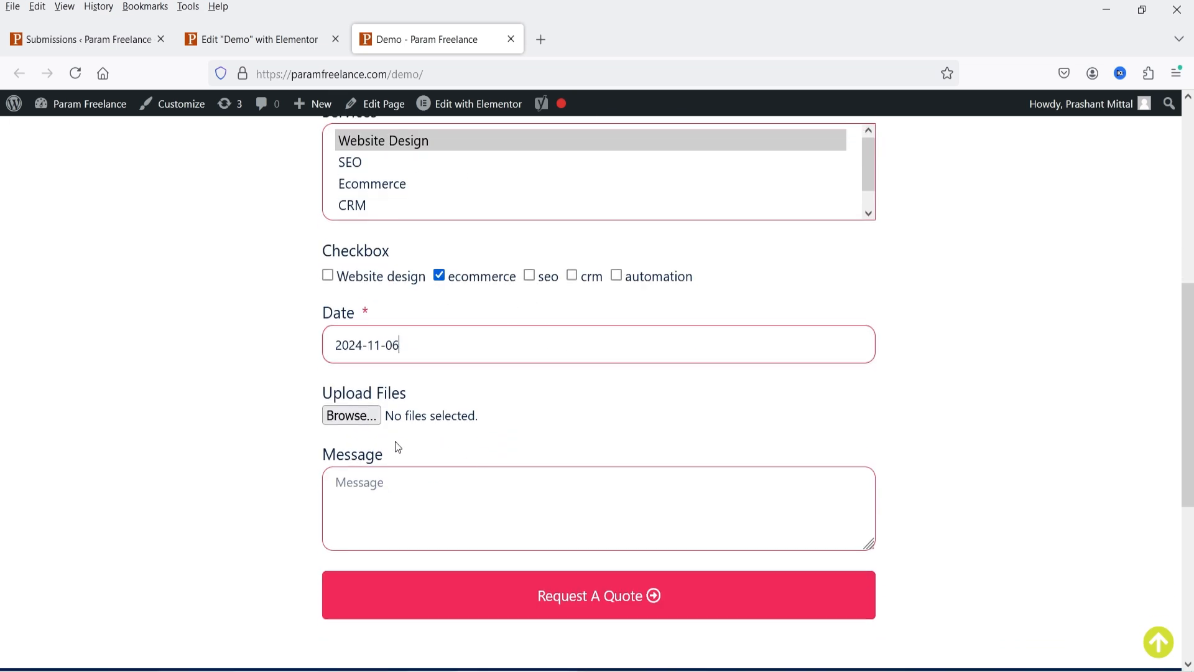
click(450, 498)
text(a)
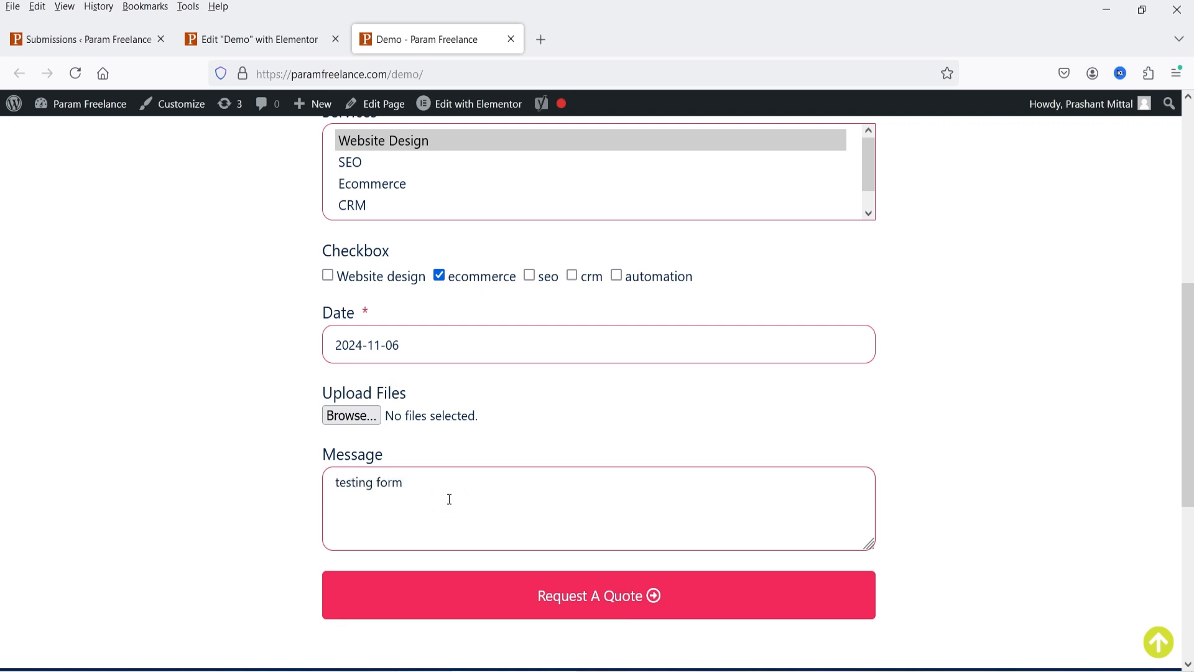
click(605, 614)
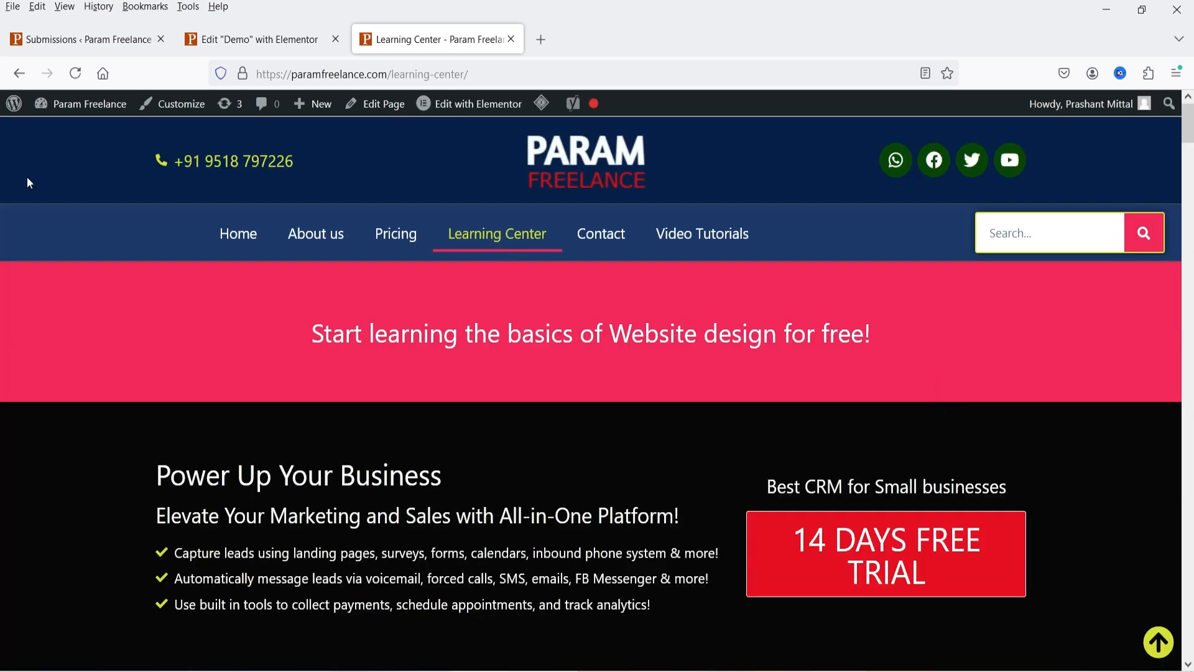
- Refresh the Submissions list to confirm the new entry
click(81, 39)
click(76, 73)
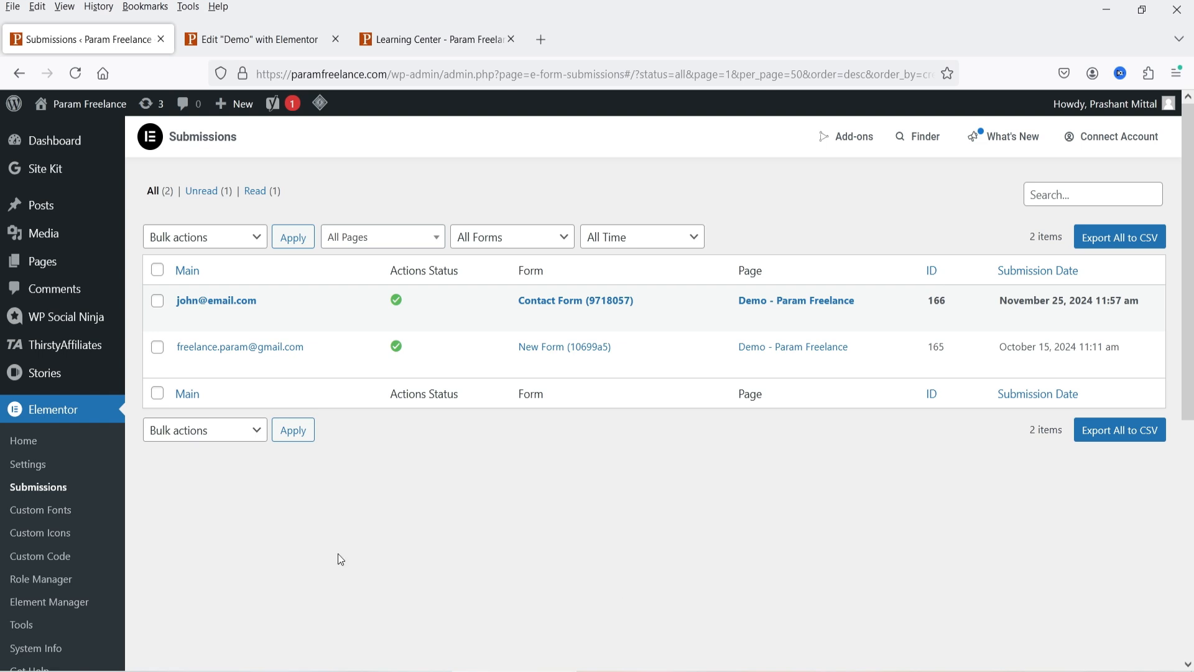
click(398, 37)
- Back in the editor, add an eleventh form item and set its Type to reCAPTCHA
click(21, 75)
click(240, 42)
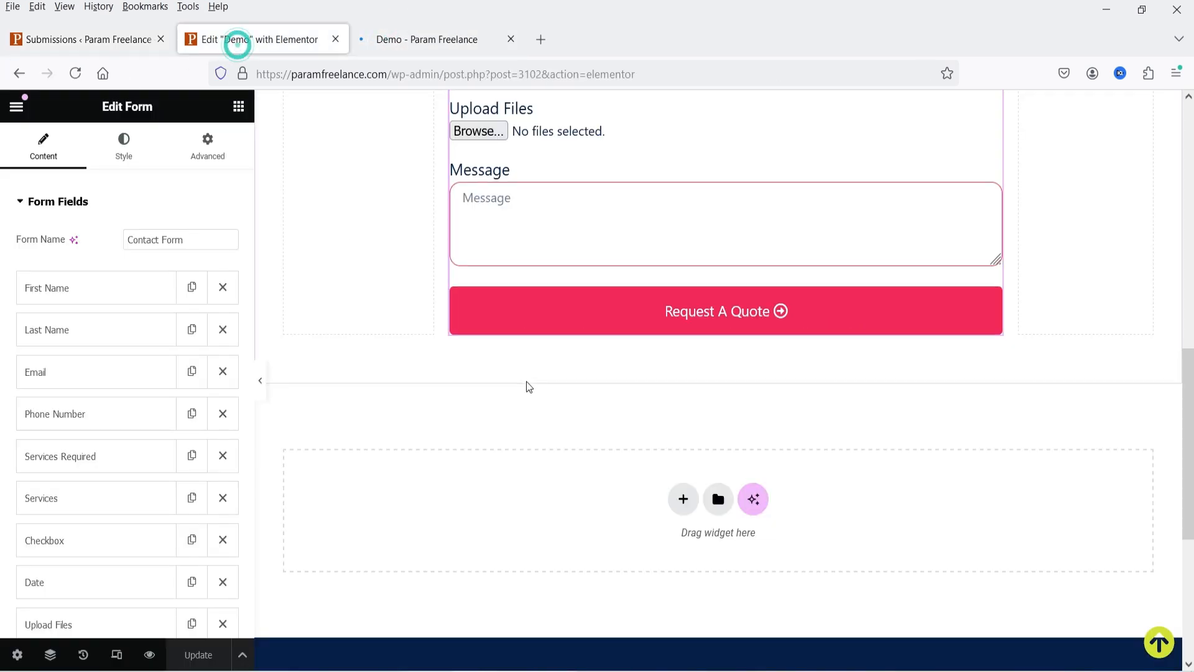
scroll(536, 493, up, 4)
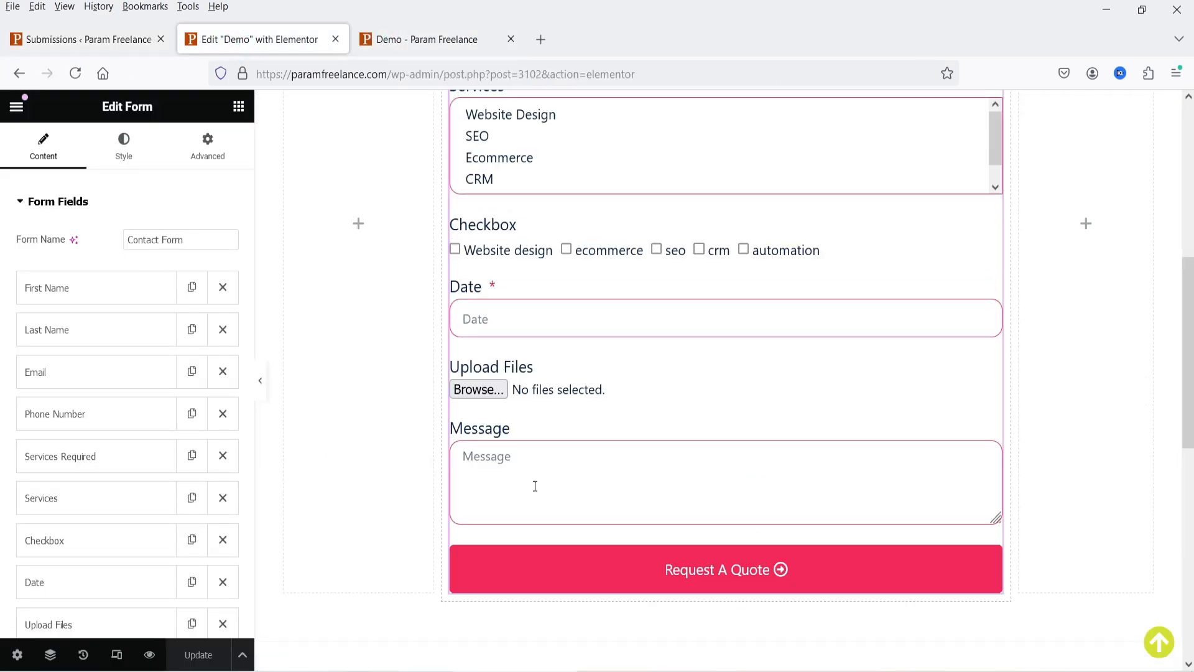
scroll(129, 358, down, 4)
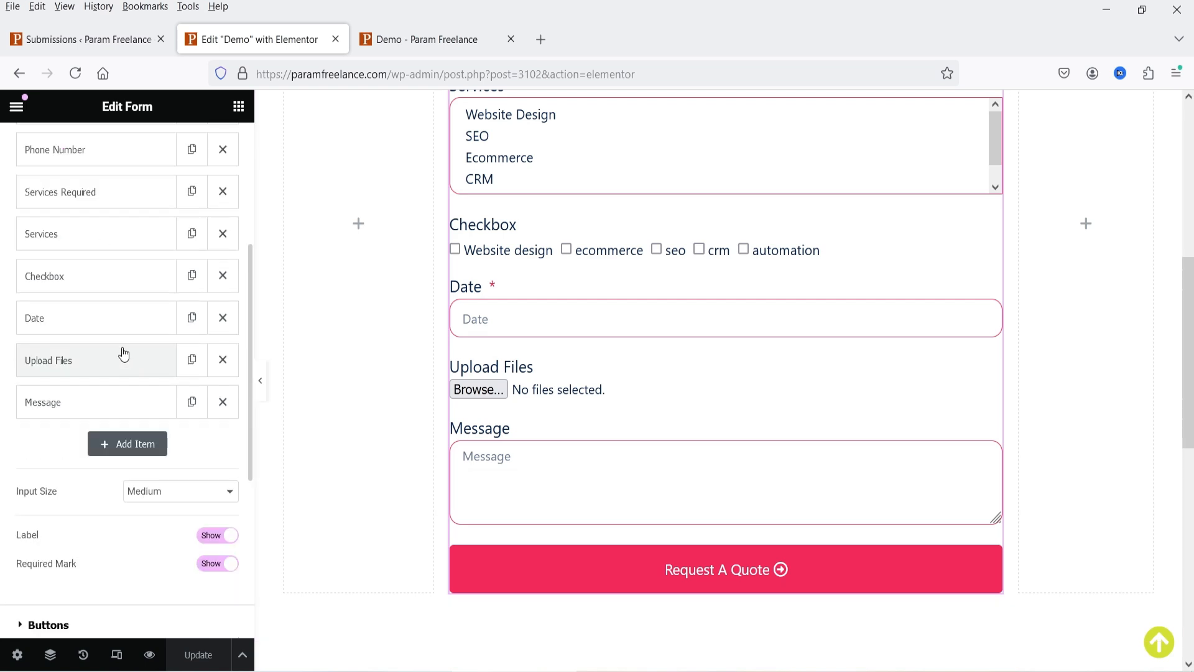
click(135, 448)
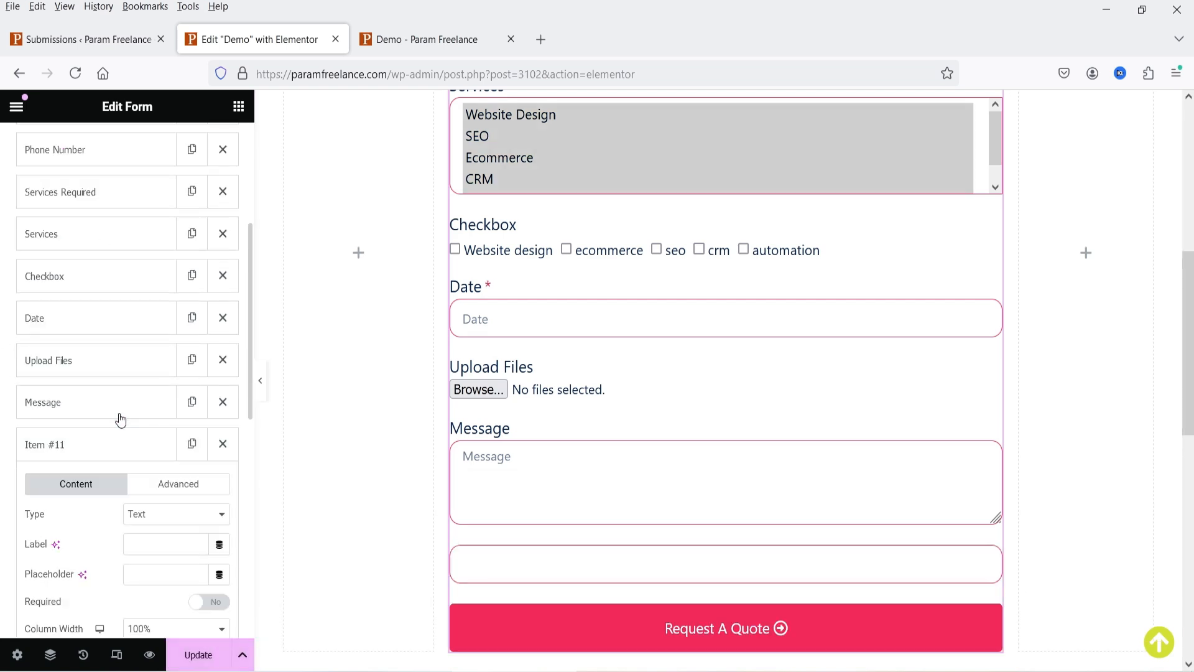
scroll(112, 401, down, 3)
click(150, 343)
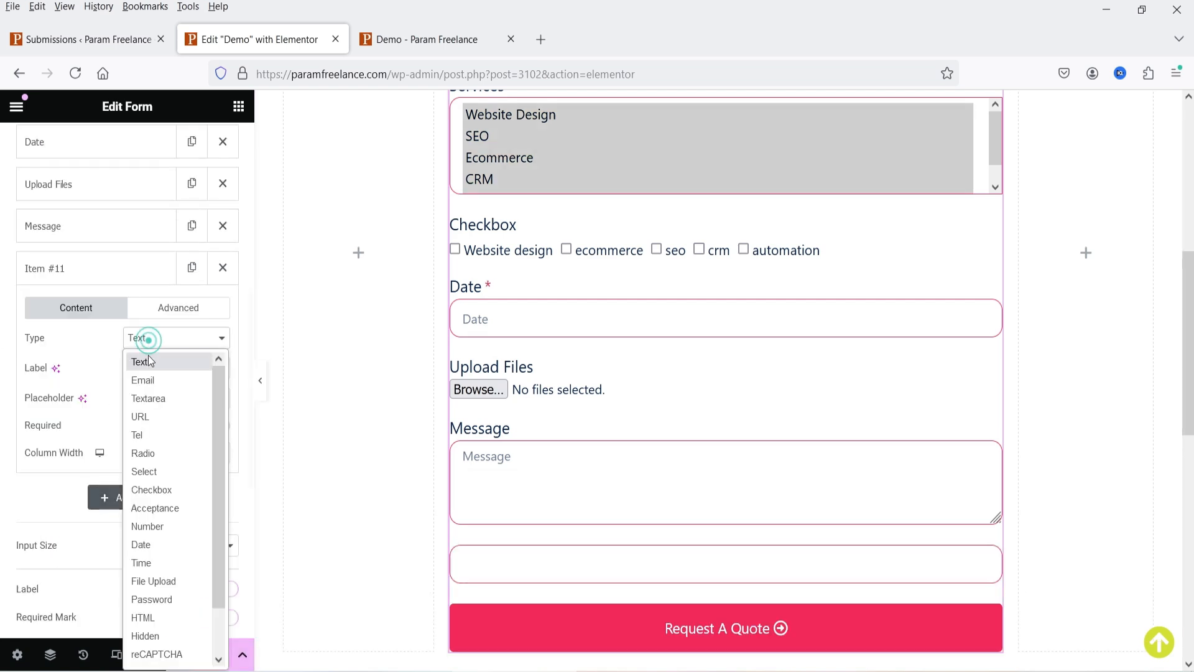
drag(222, 408, 230, 545)
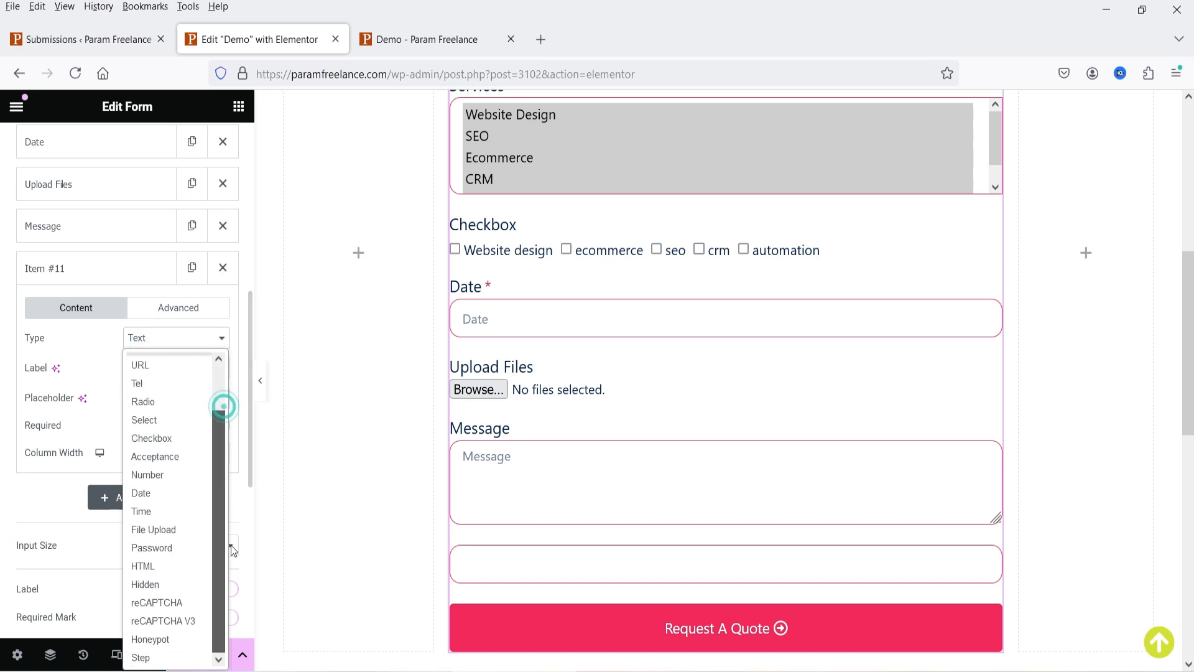
click(160, 604)
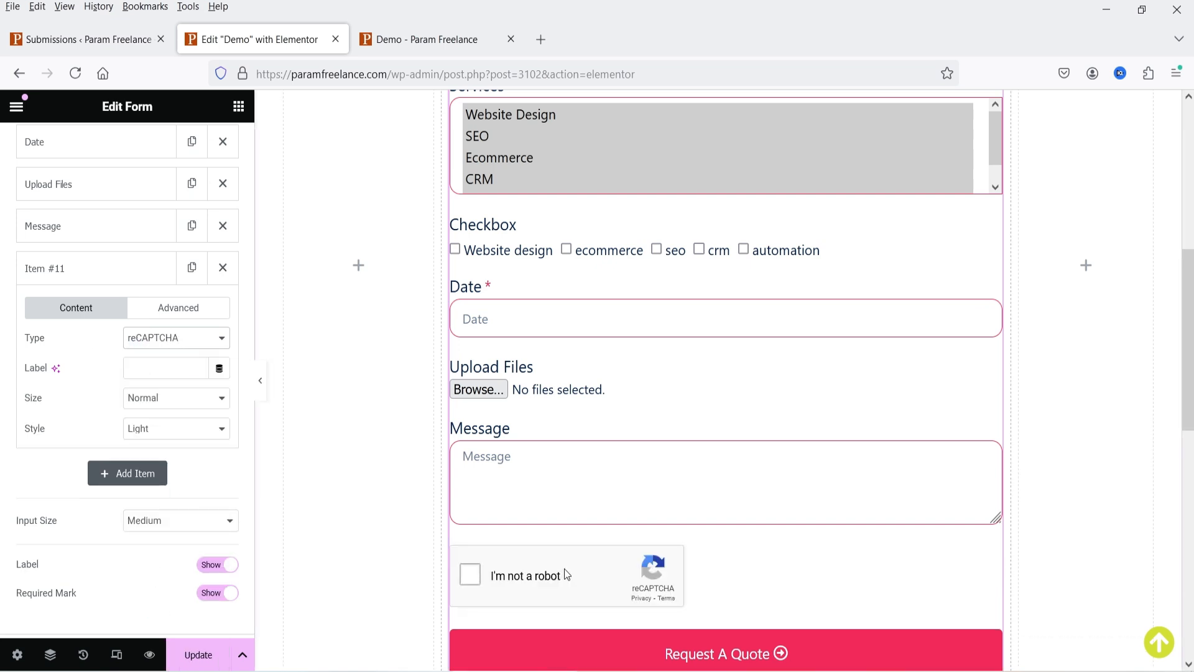
- View the v2 Checkbox site and secret keys in reCAPTCHA settings, then return to Elementor
scroll(744, 455, down, 3)
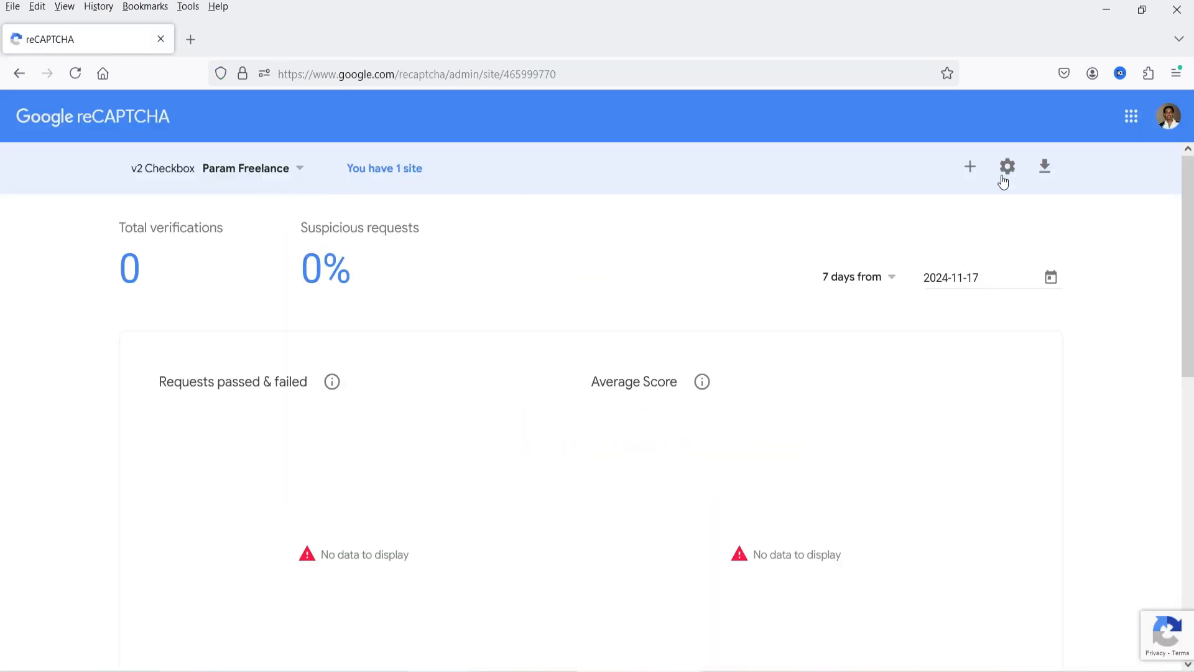
click(1002, 177)
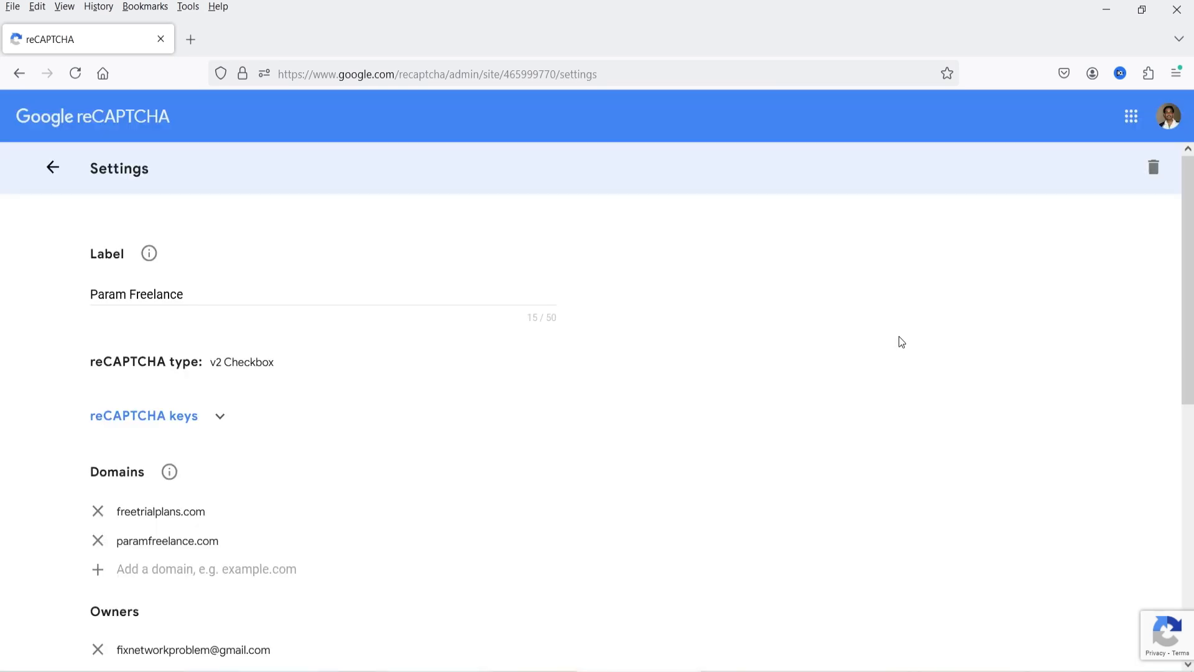
scroll(429, 299, down, 3)
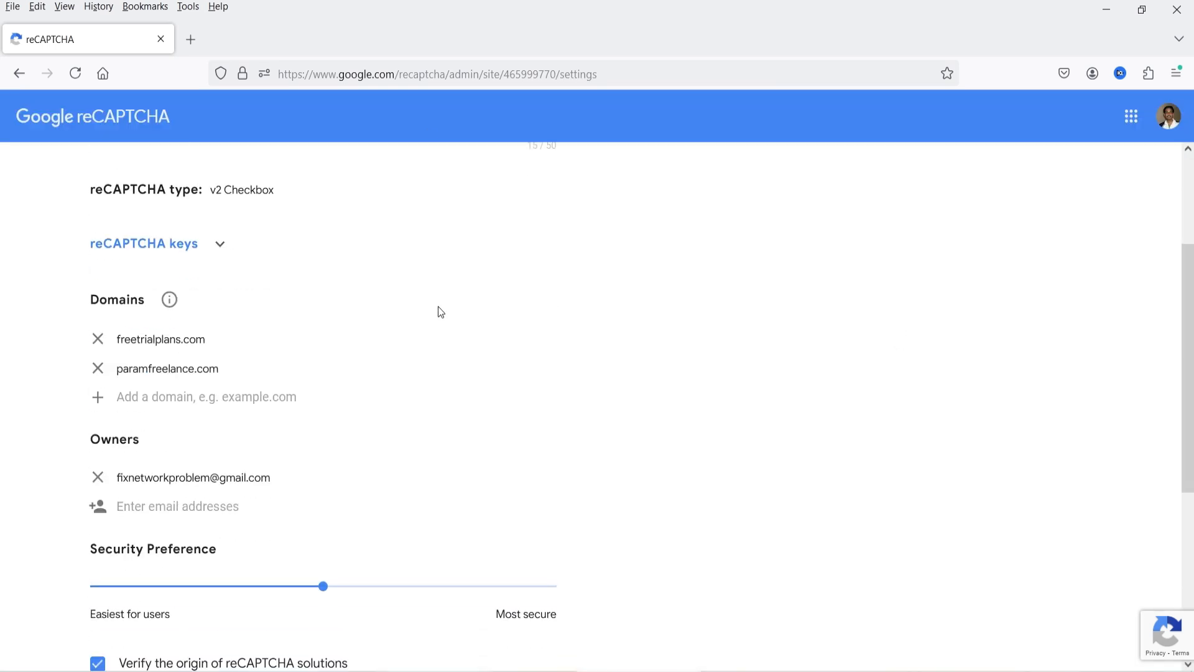
click(221, 249)
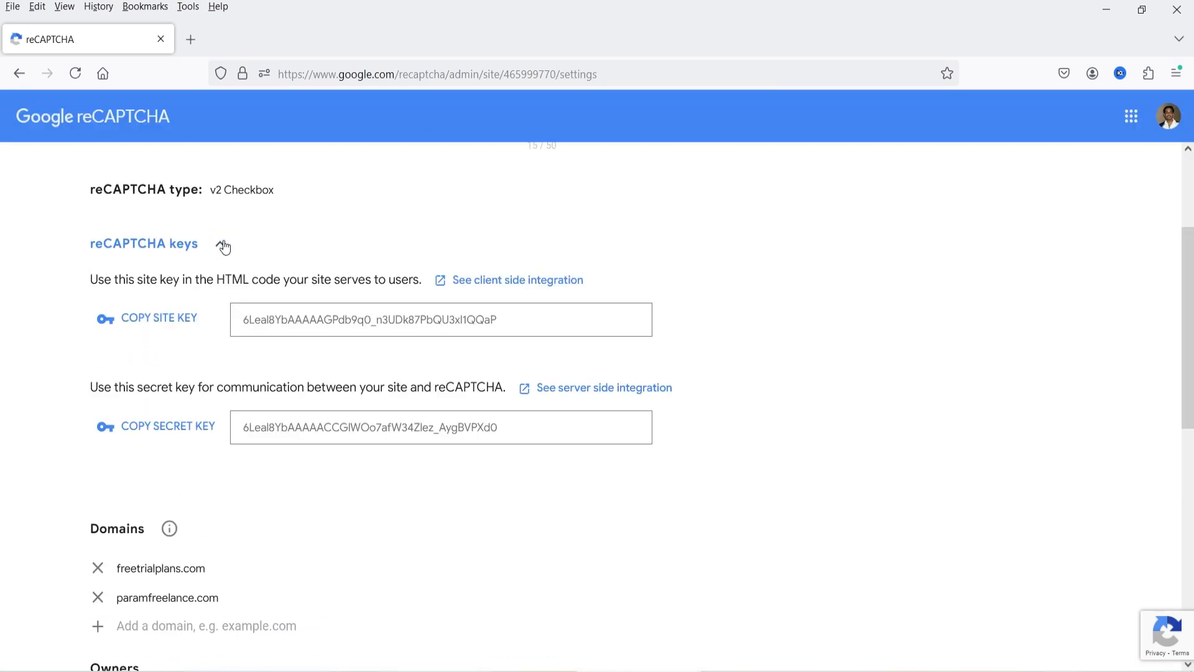
scroll(382, 358, down, 3)
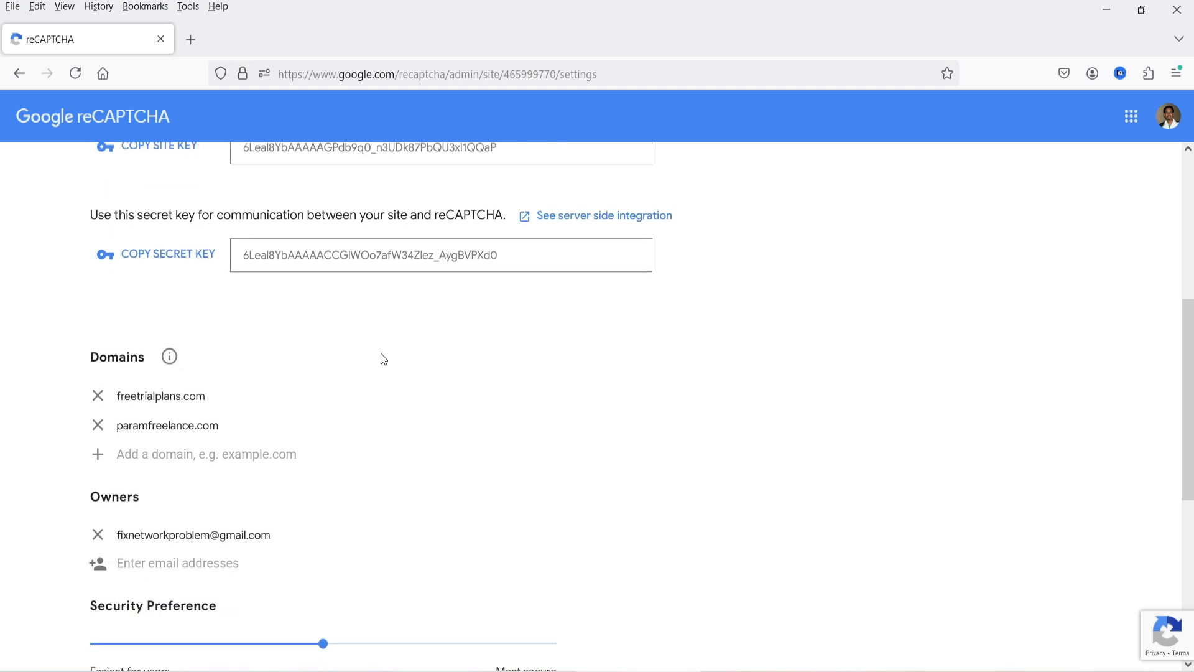
scroll(379, 352, up, 4)
scroll(380, 361, down, 1)
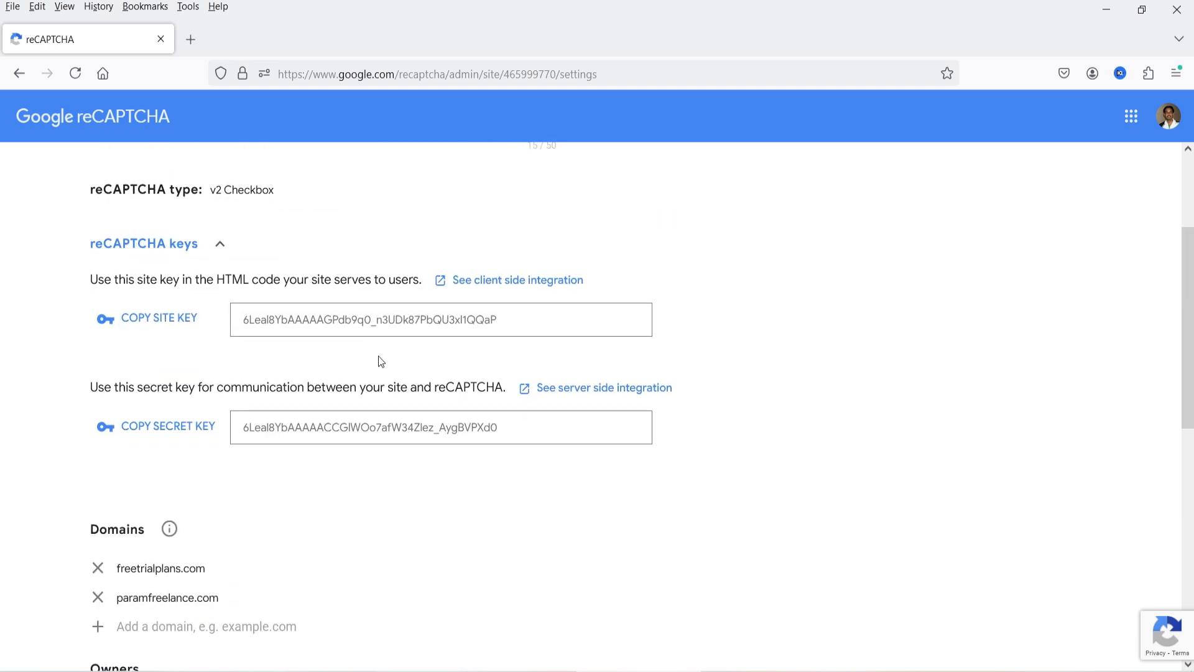
key(alt+Tab)
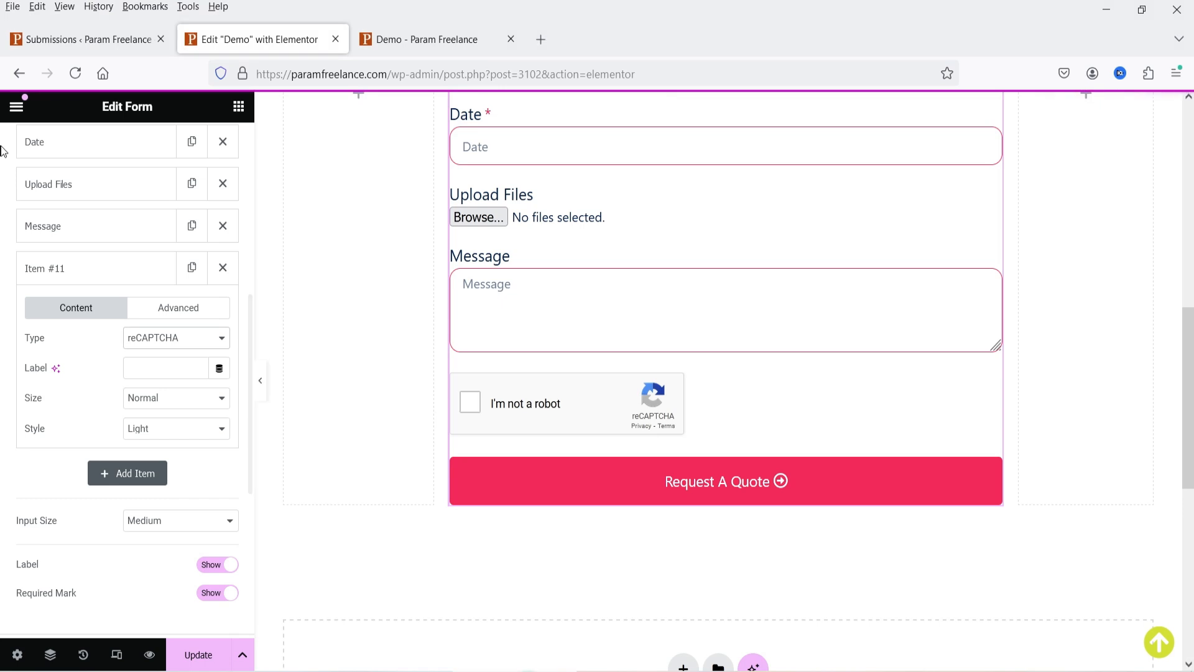
- Confirm Elementor's Integrations settings already hold the reCAPTCHA site and secret keys, then return to the Demo editor
click(59, 43)
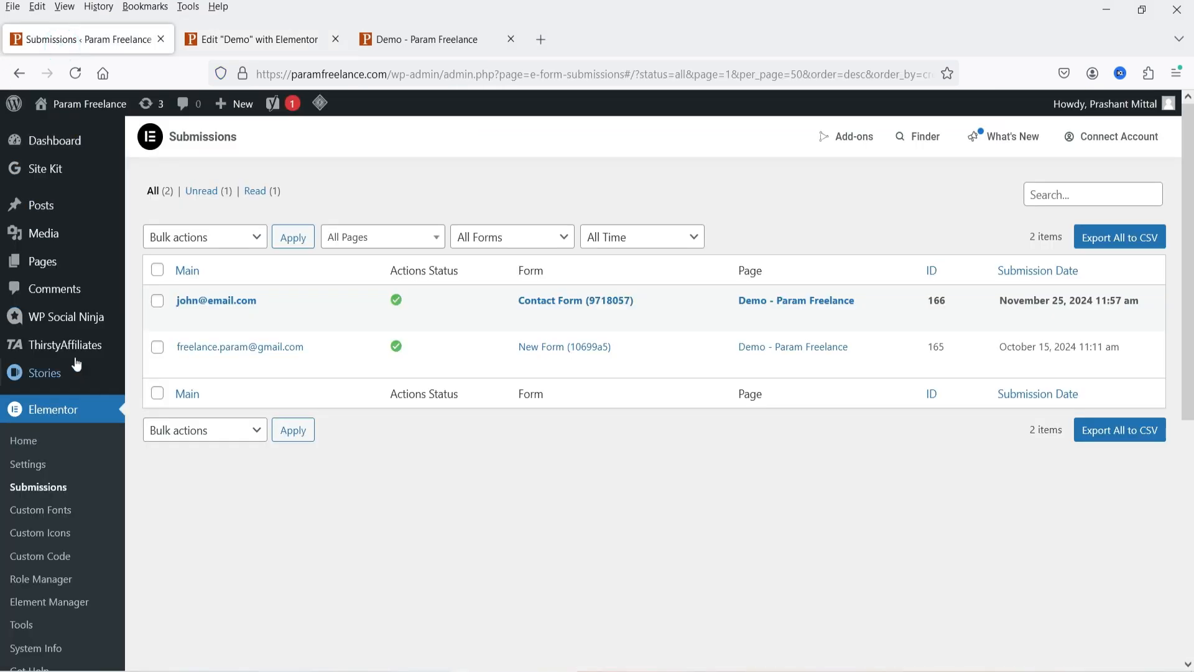
scroll(78, 368, down, 3)
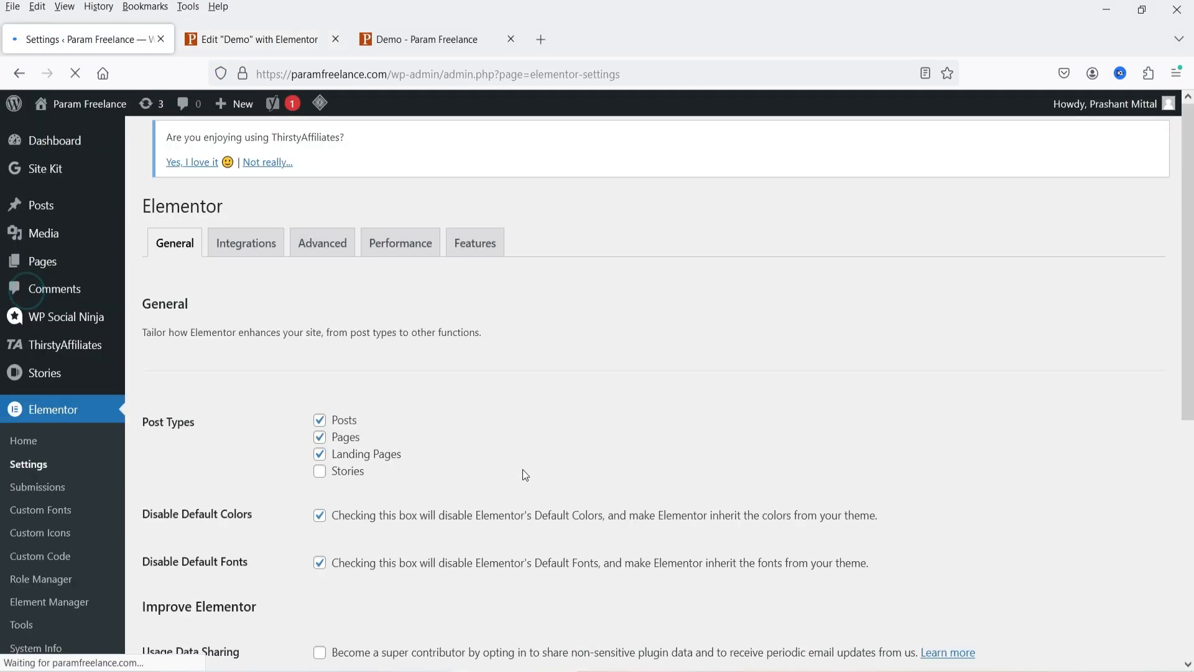
click(249, 271)
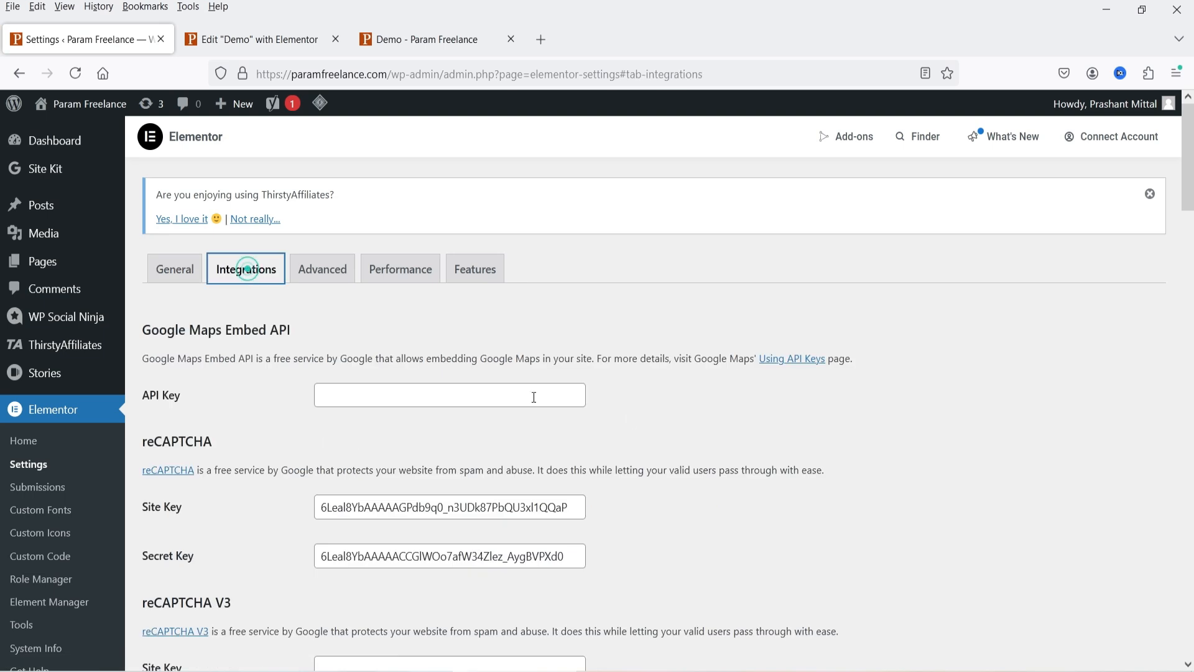
scroll(824, 409, down, 5)
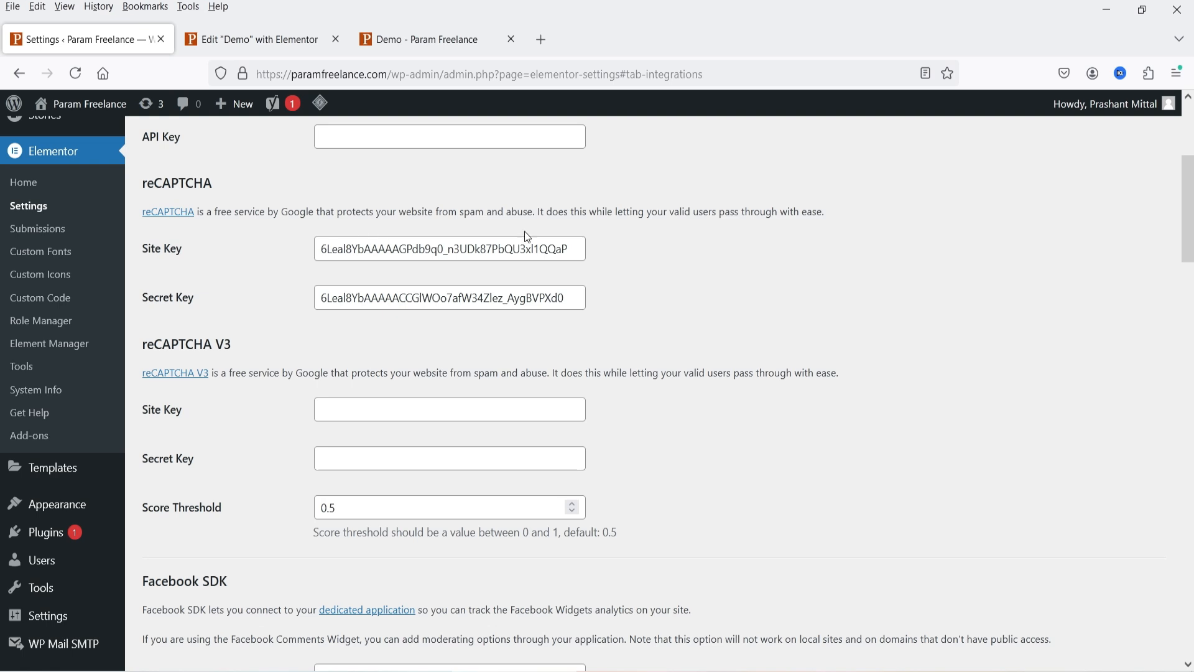
scroll(738, 333, down, 15)
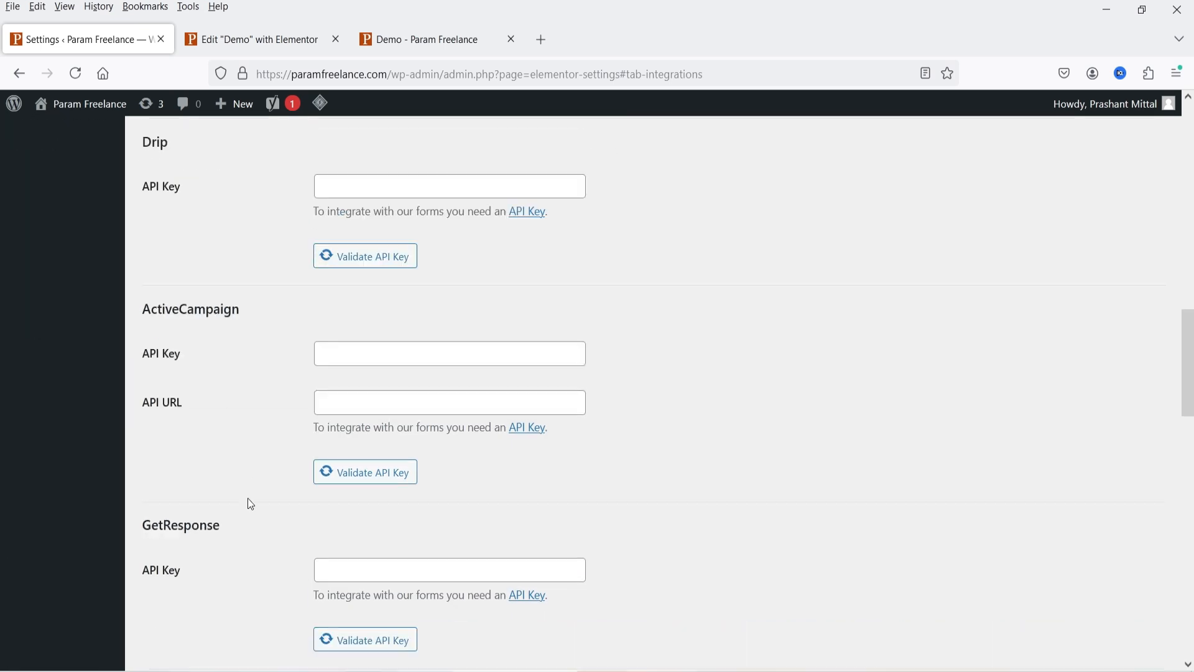
scroll(246, 531, down, 6)
click(242, 45)
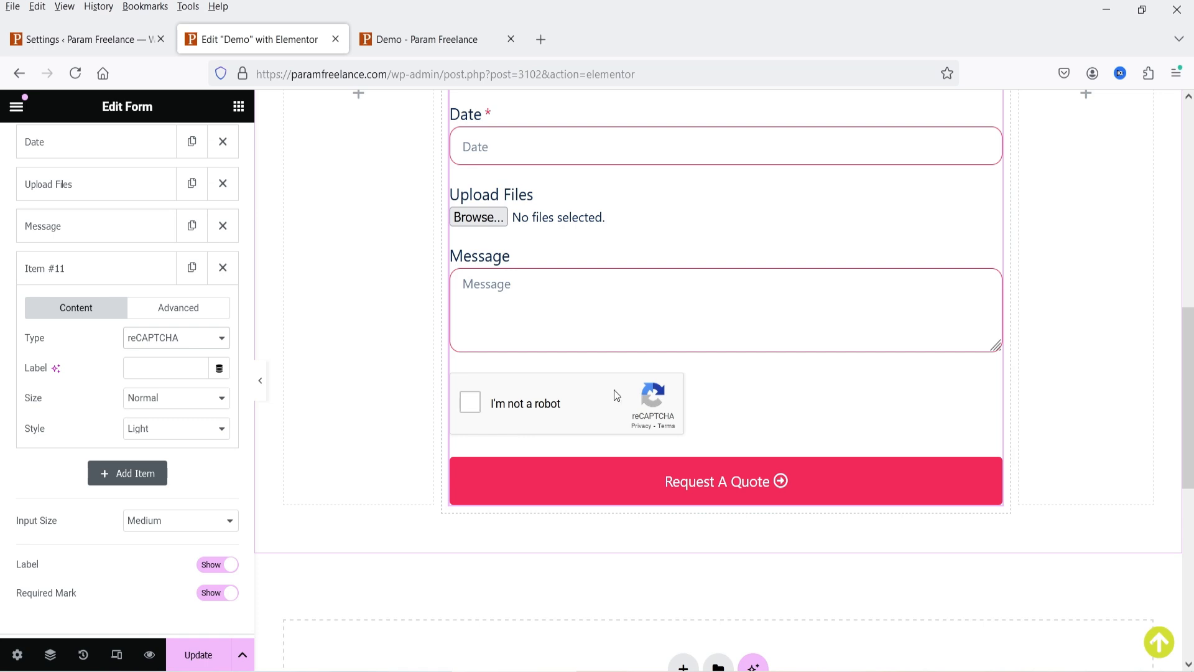
- Save the updated form and check the live Demo page shows the reCAPTCHA checkbox above Request A Quote
click(200, 650)
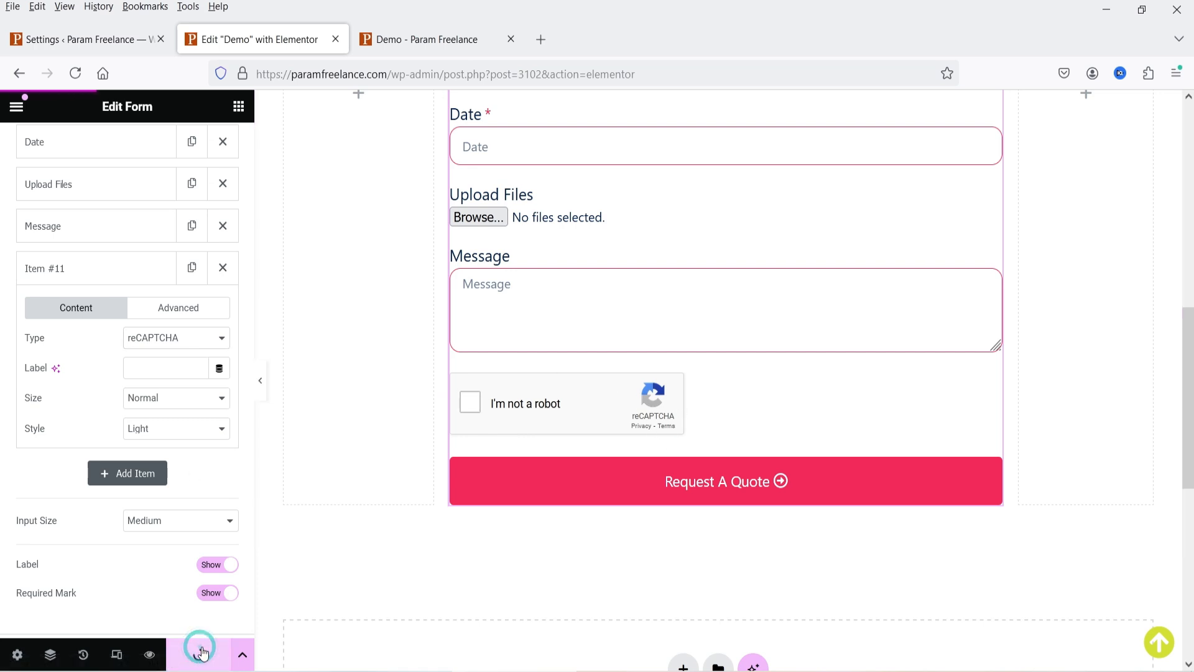
click(418, 40)
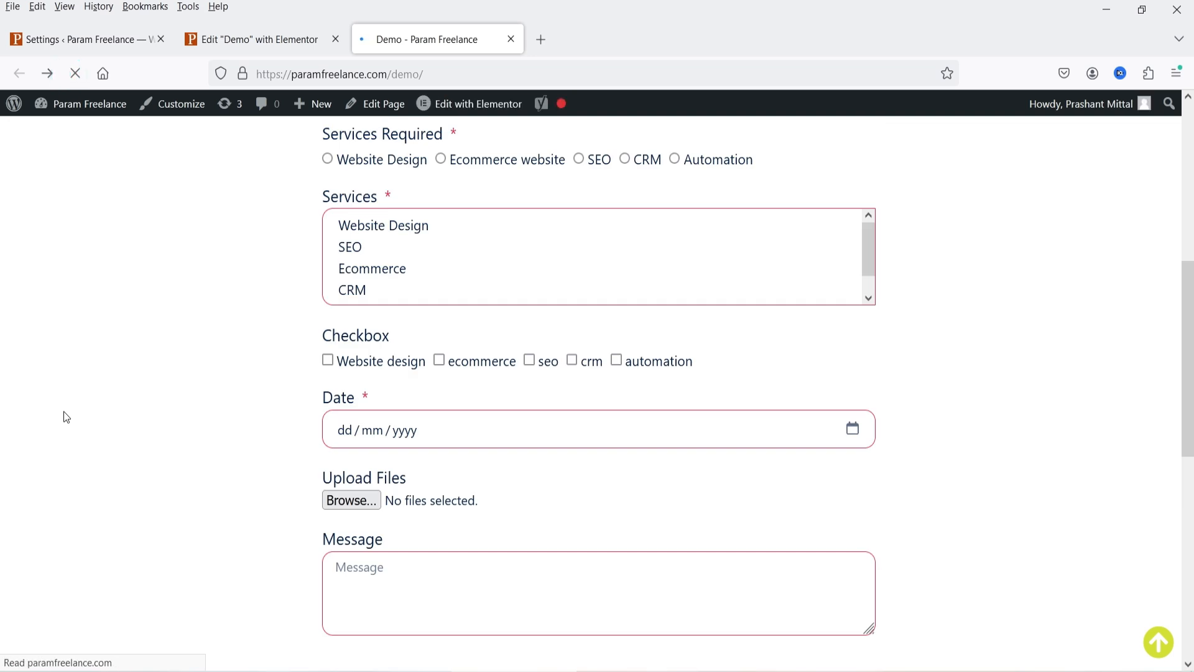
scroll(50, 355, down, 3)
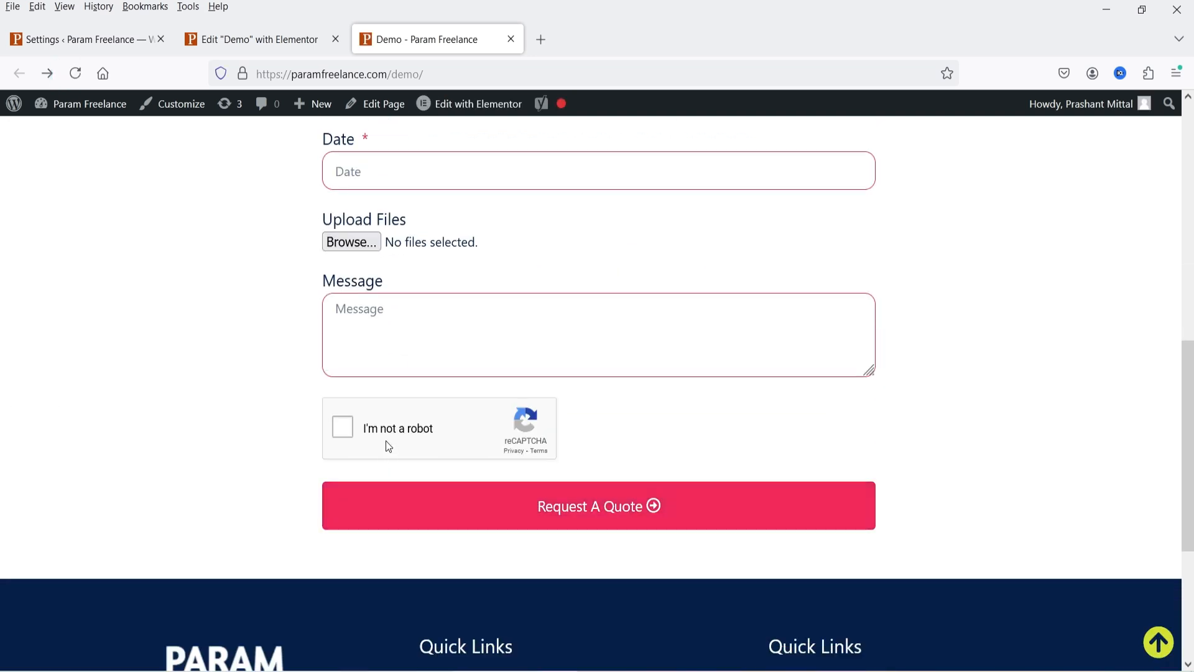
scroll(186, 425, up, 10)
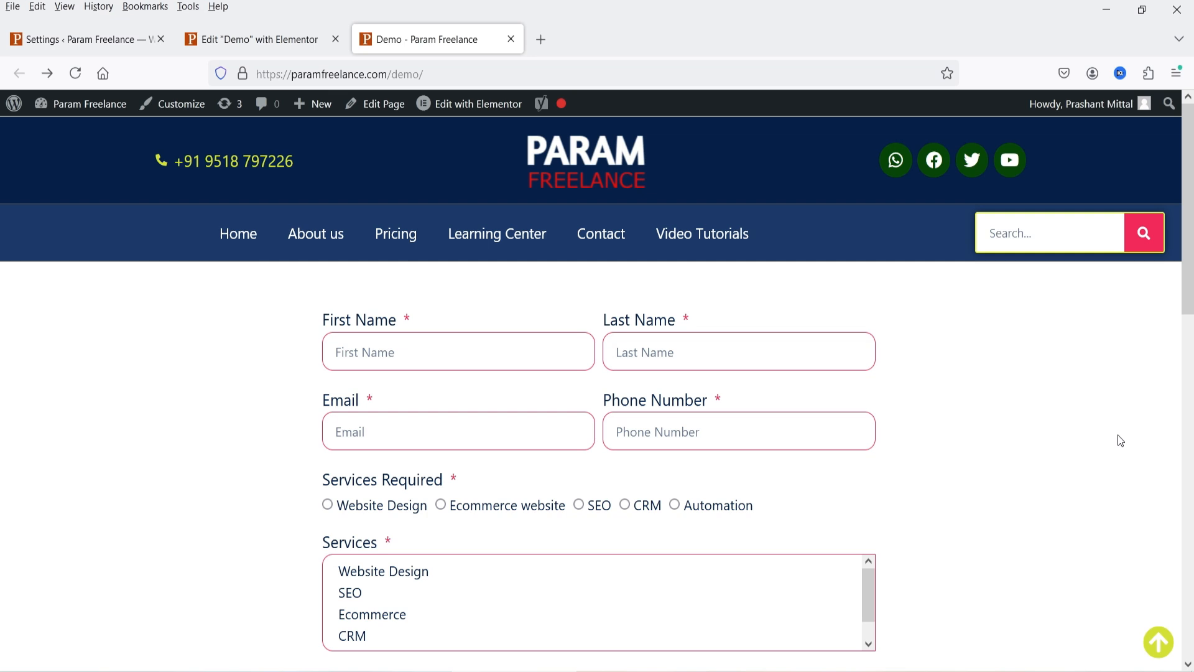
- Open Elementor's Saved Templates library listing the two existing templates
click(97, 41)
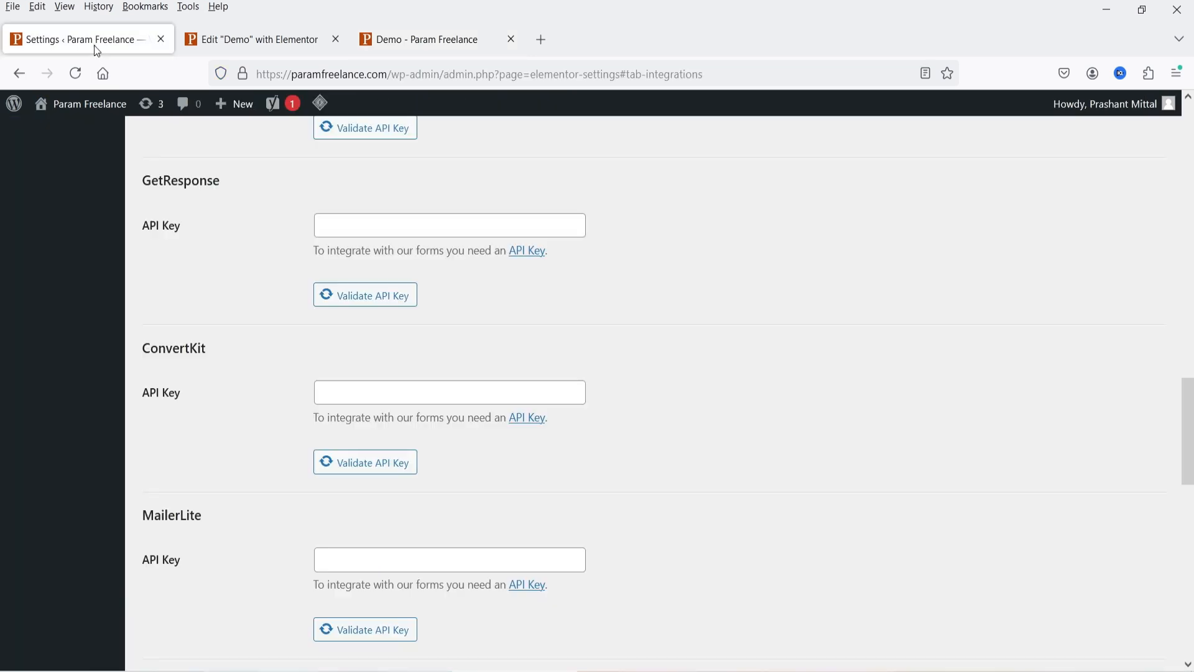
scroll(261, 305, up, 10)
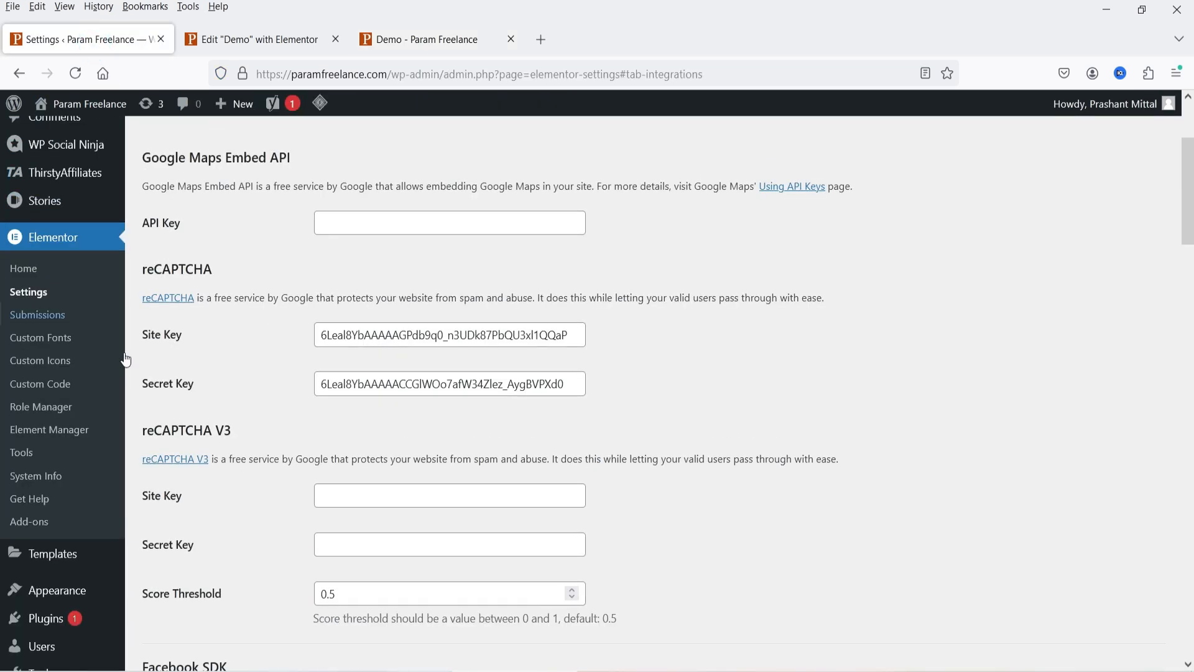
mouse_move(56, 567)
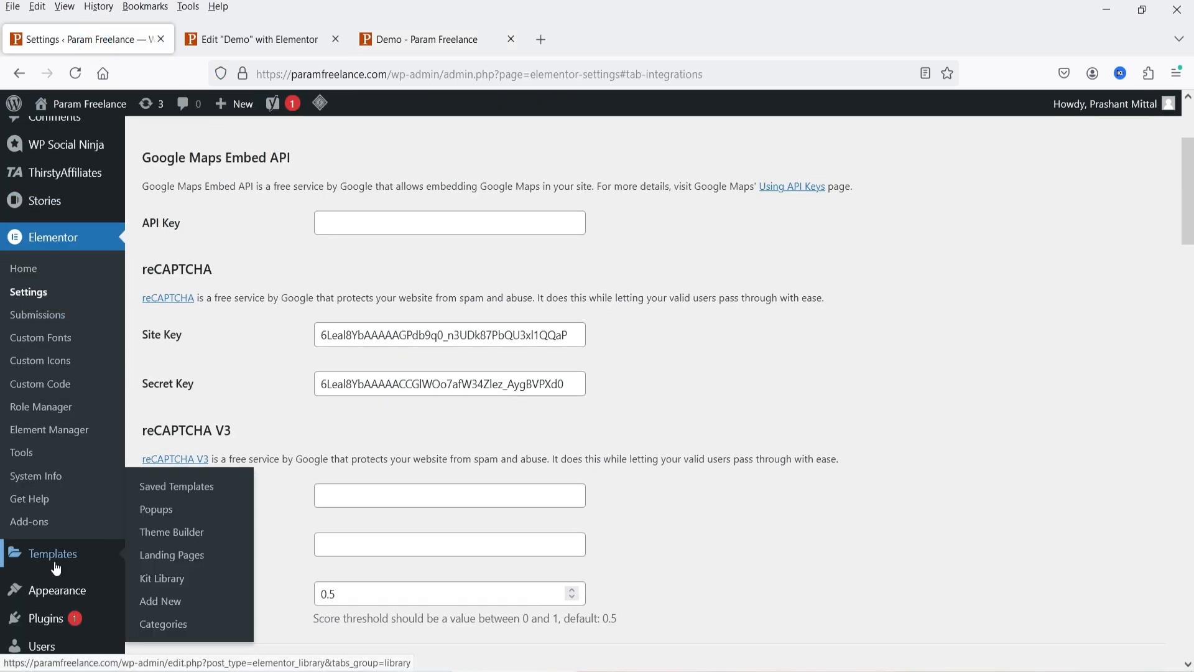
click(176, 487)
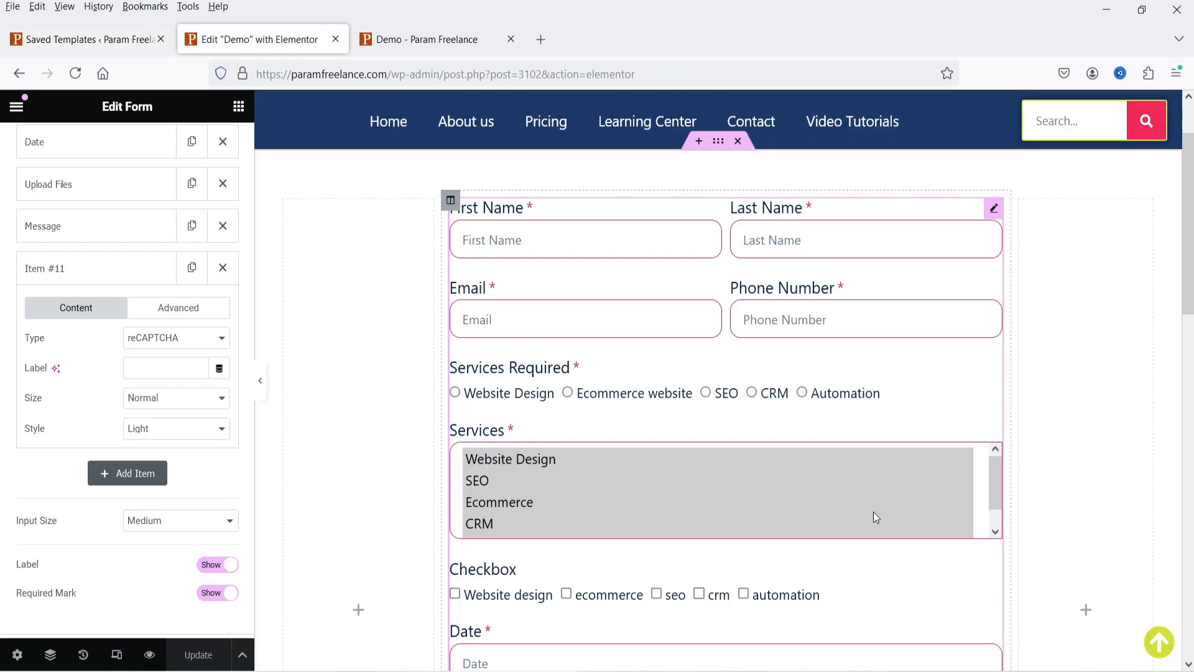
click(59, 43)
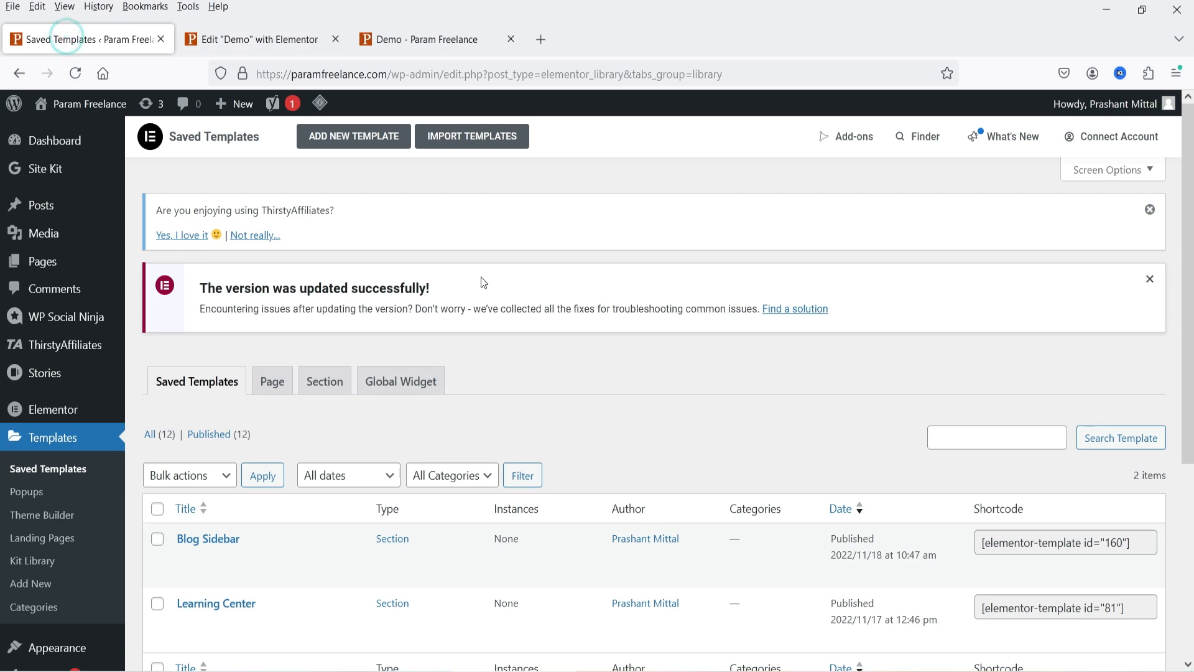
- Create a new Section-type template named 'Contact Form'
click(356, 138)
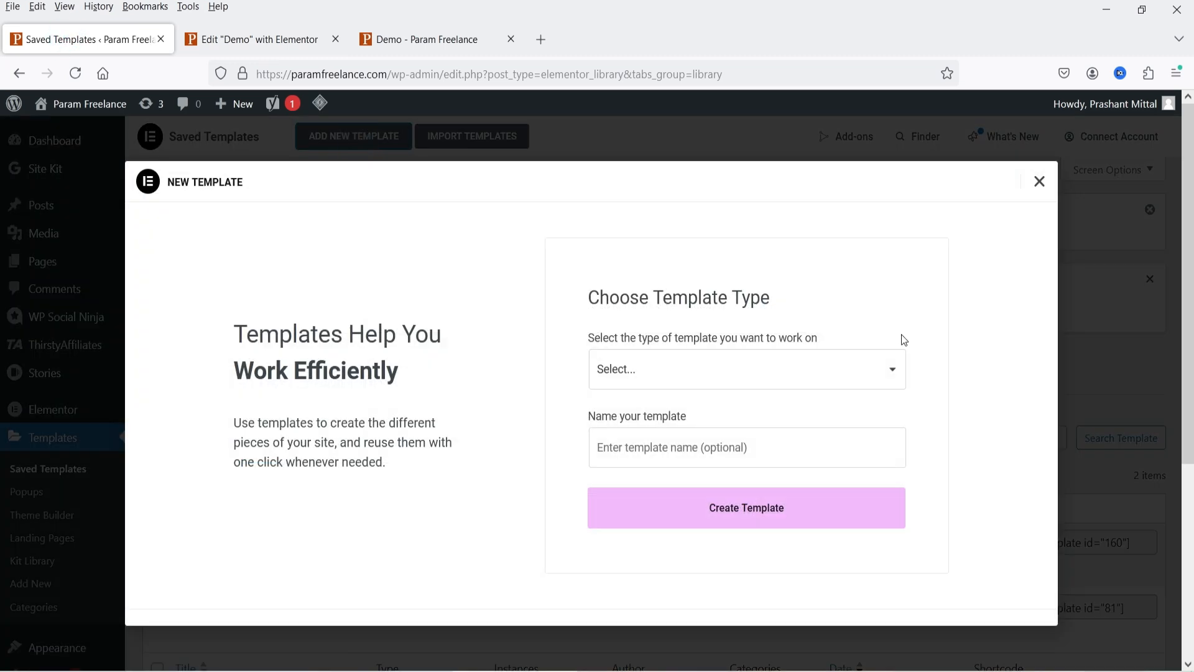
click(637, 371)
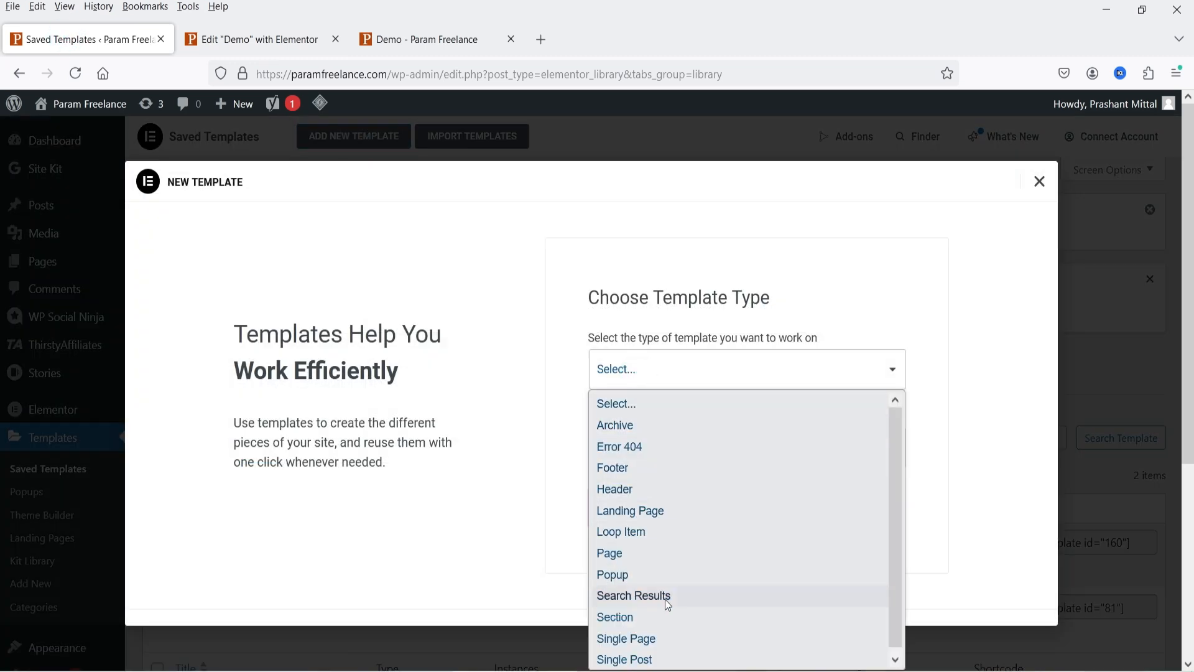
click(664, 617)
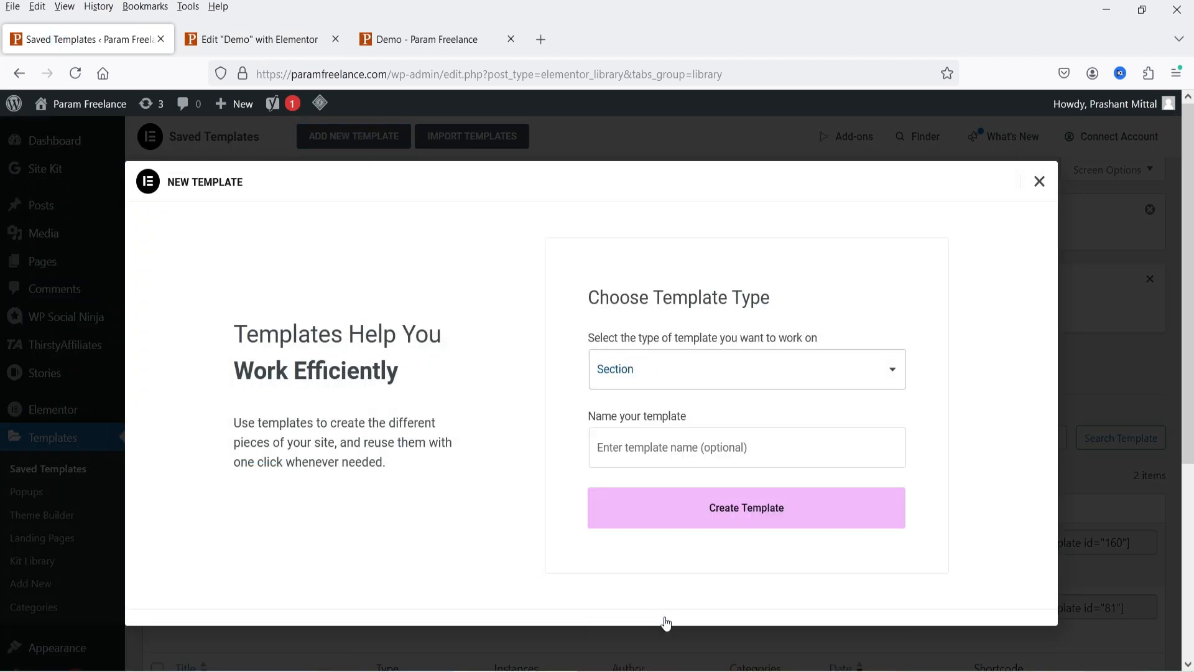
click(664, 451)
text(Contact F)
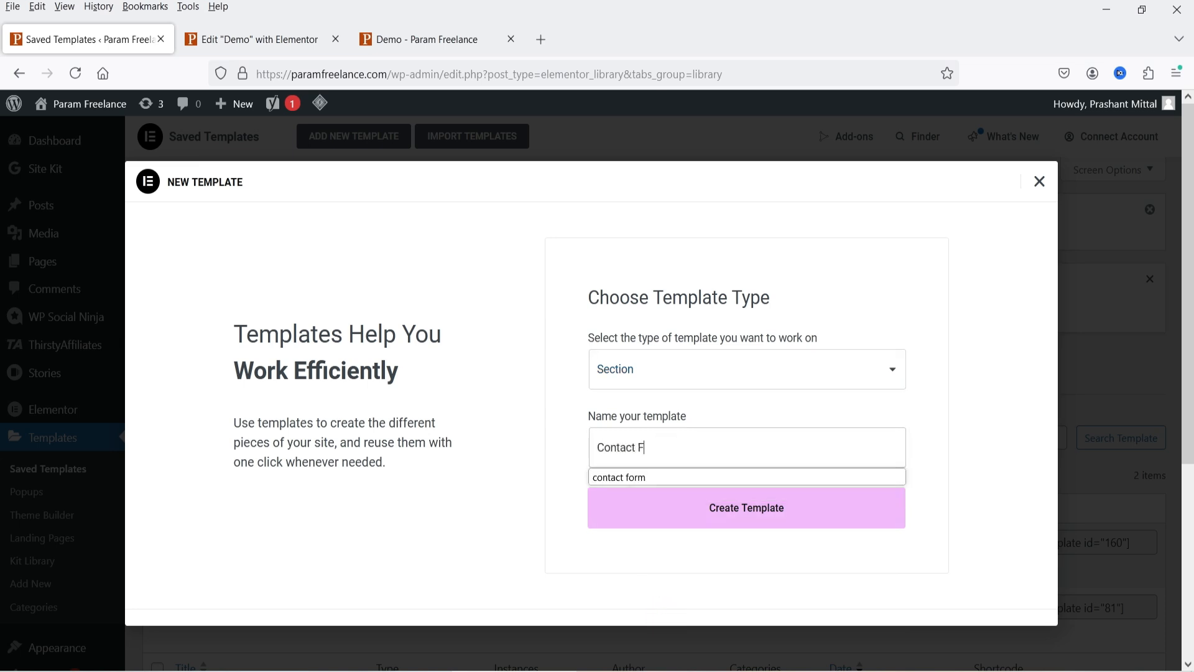
text(orm)
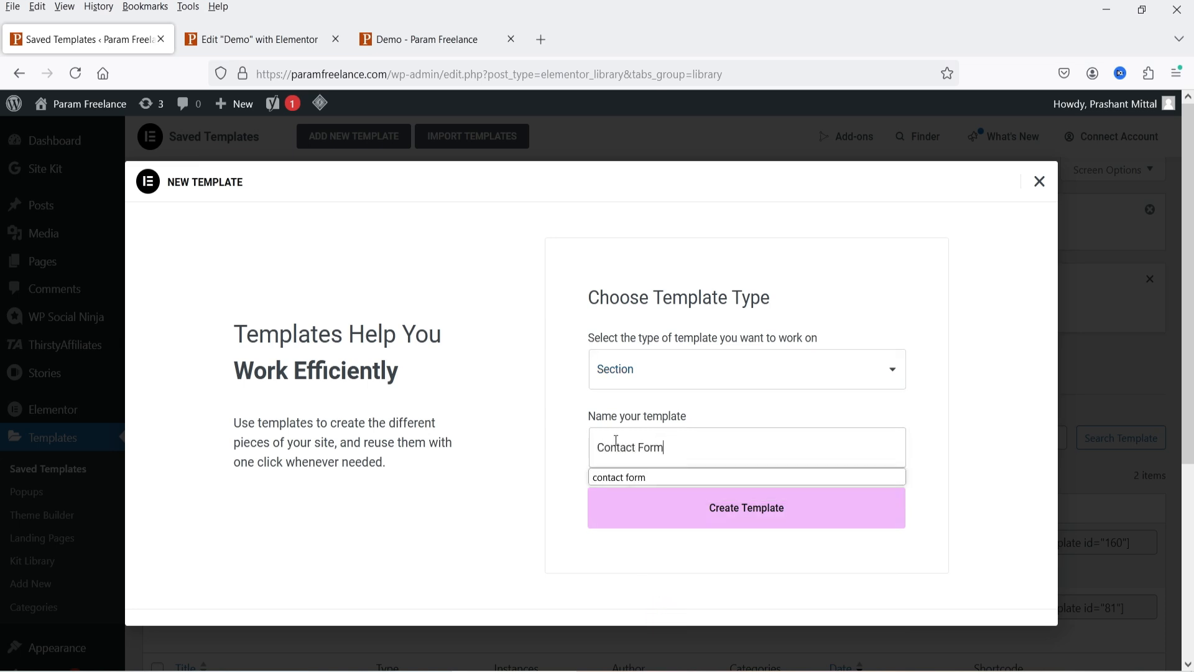
click(701, 517)
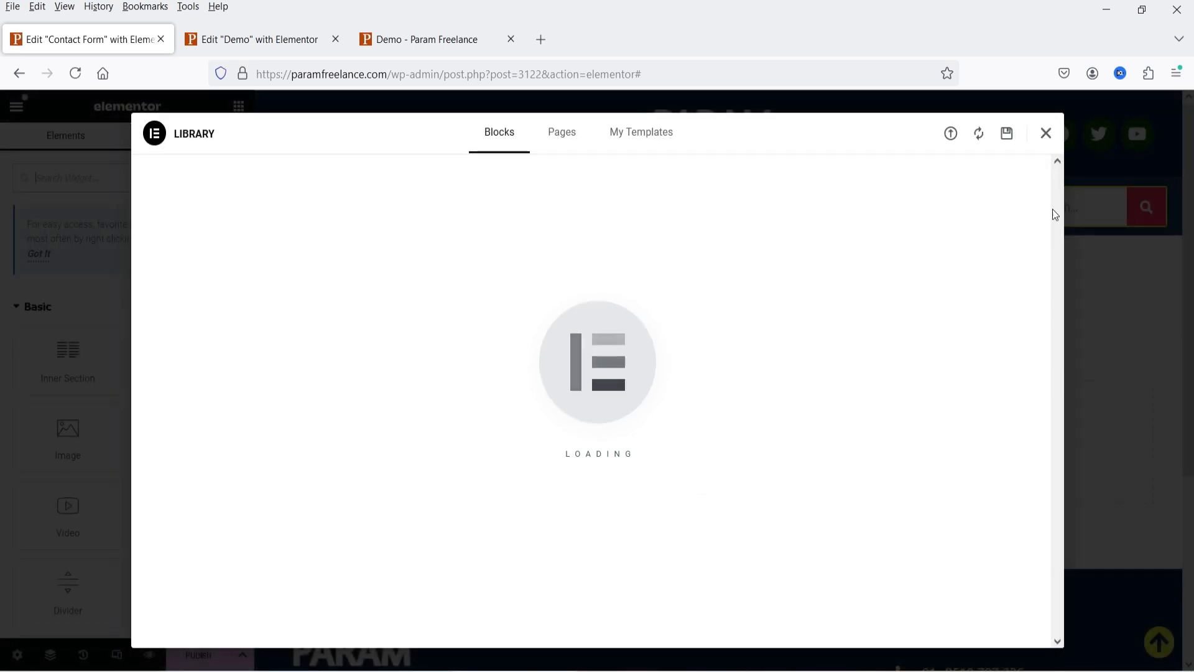
- Dismiss the template library and copy the form widget from the Demo page
click(1045, 133)
click(273, 40)
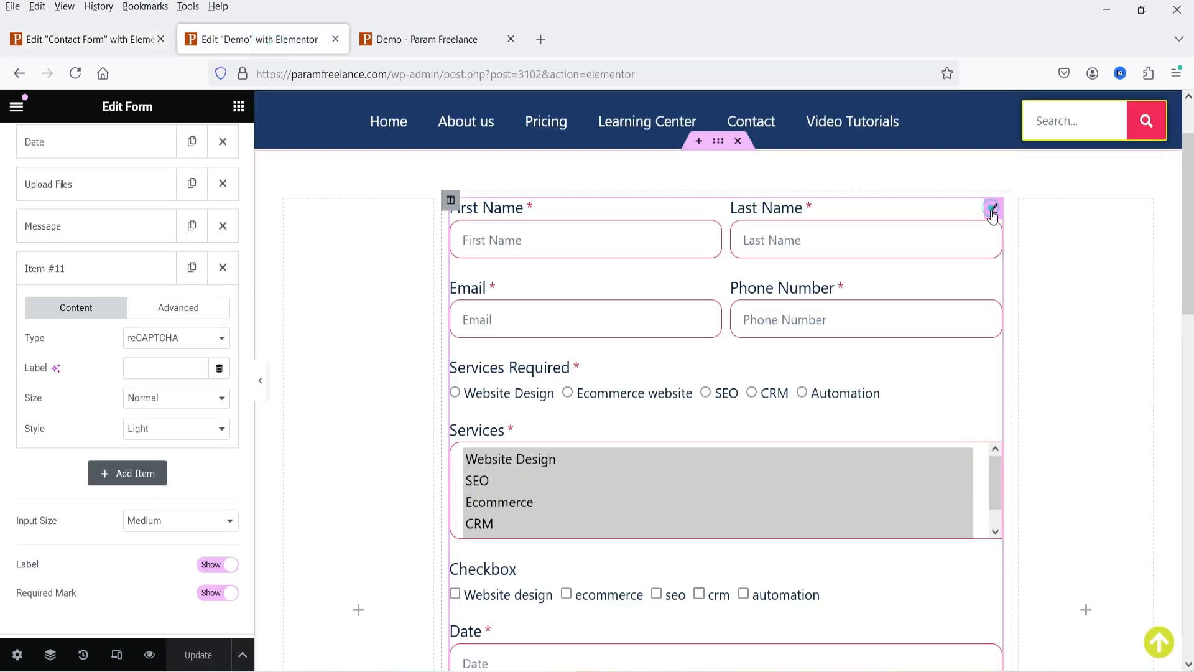
right_click(993, 212)
click(1031, 291)
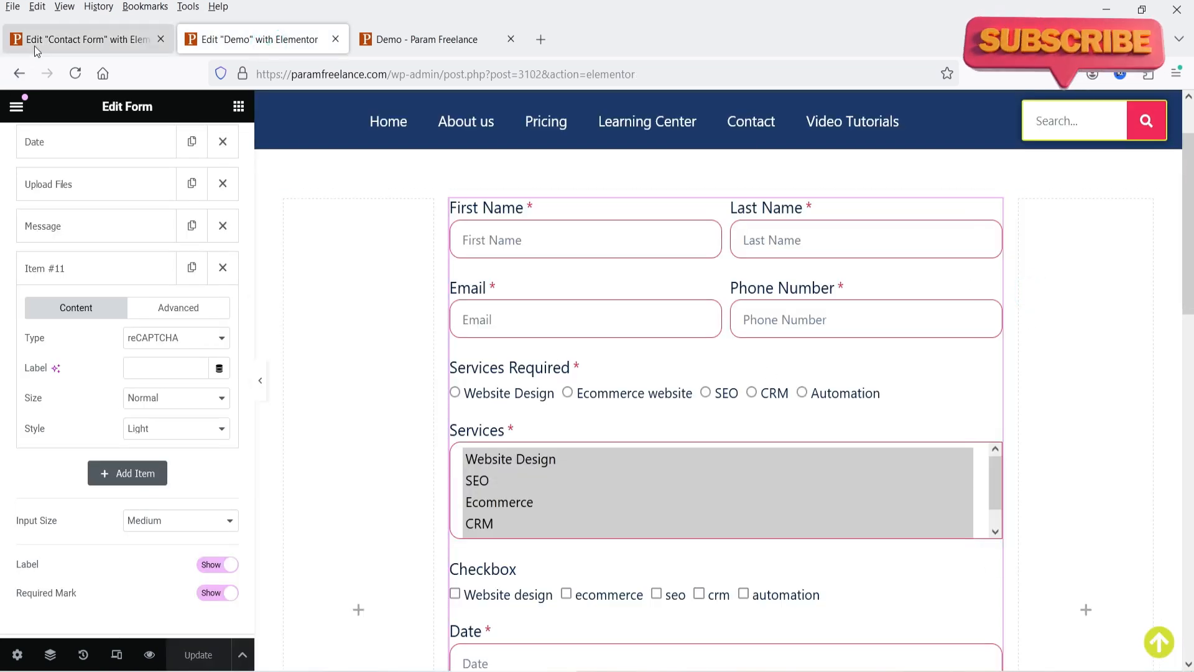
- Paste the form into a new one-column section of the Contact Form template and publish it
click(87, 40)
click(684, 430)
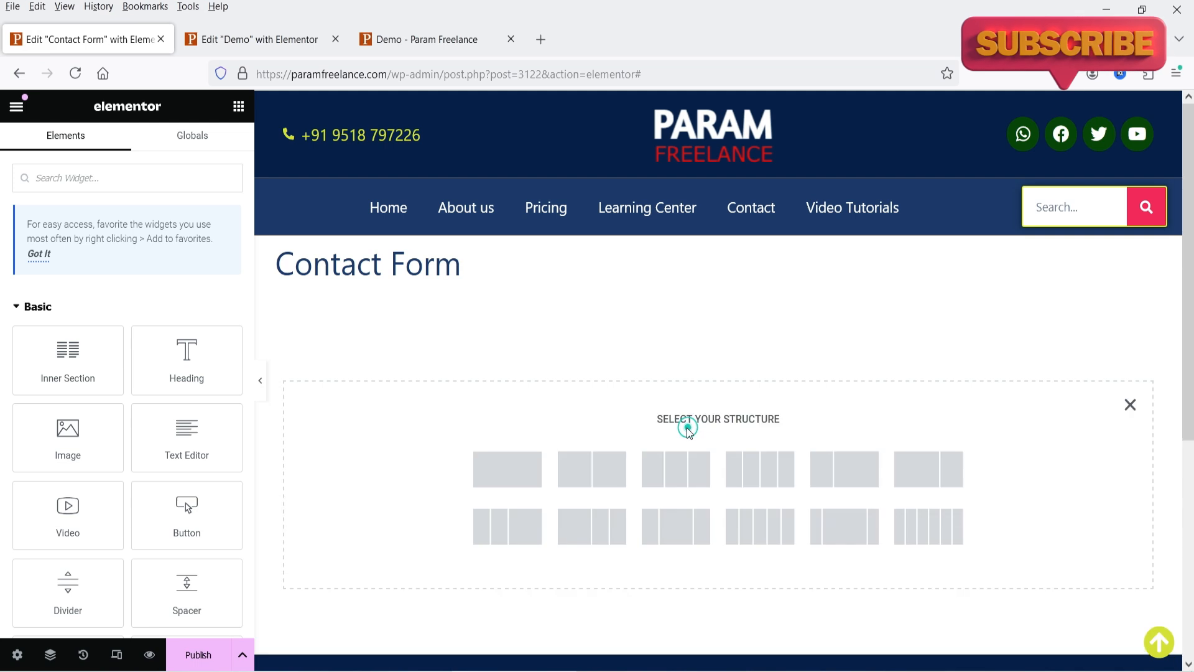
click(524, 471)
right_click(722, 318)
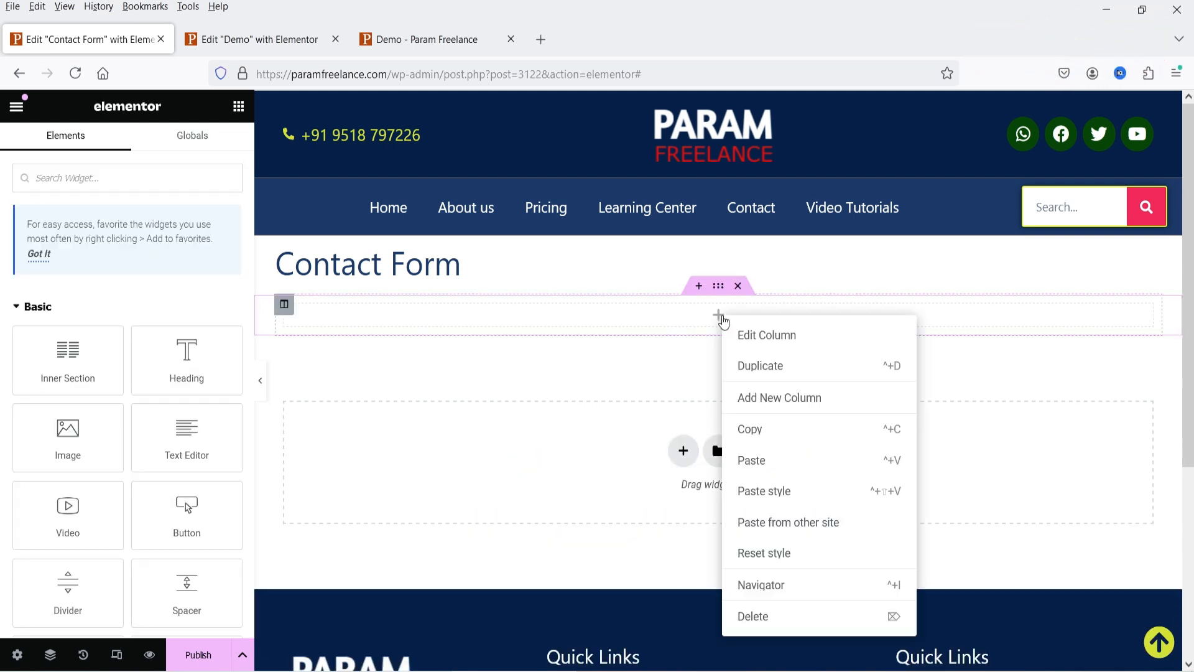
click(758, 460)
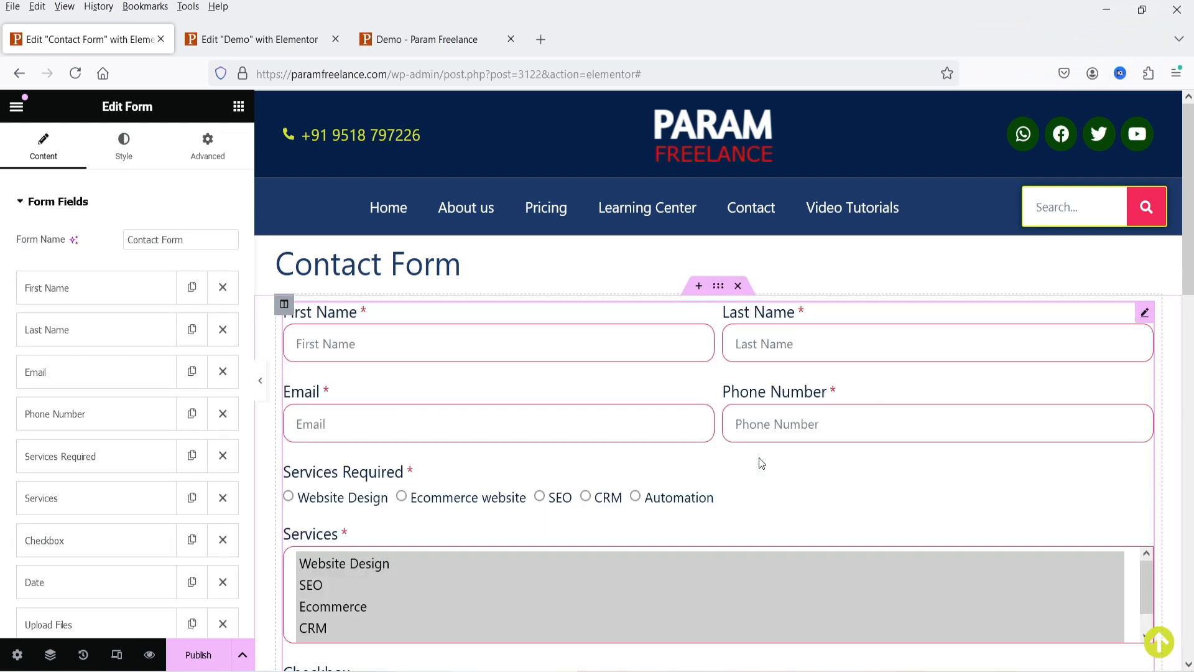
scroll(871, 398, down, 8)
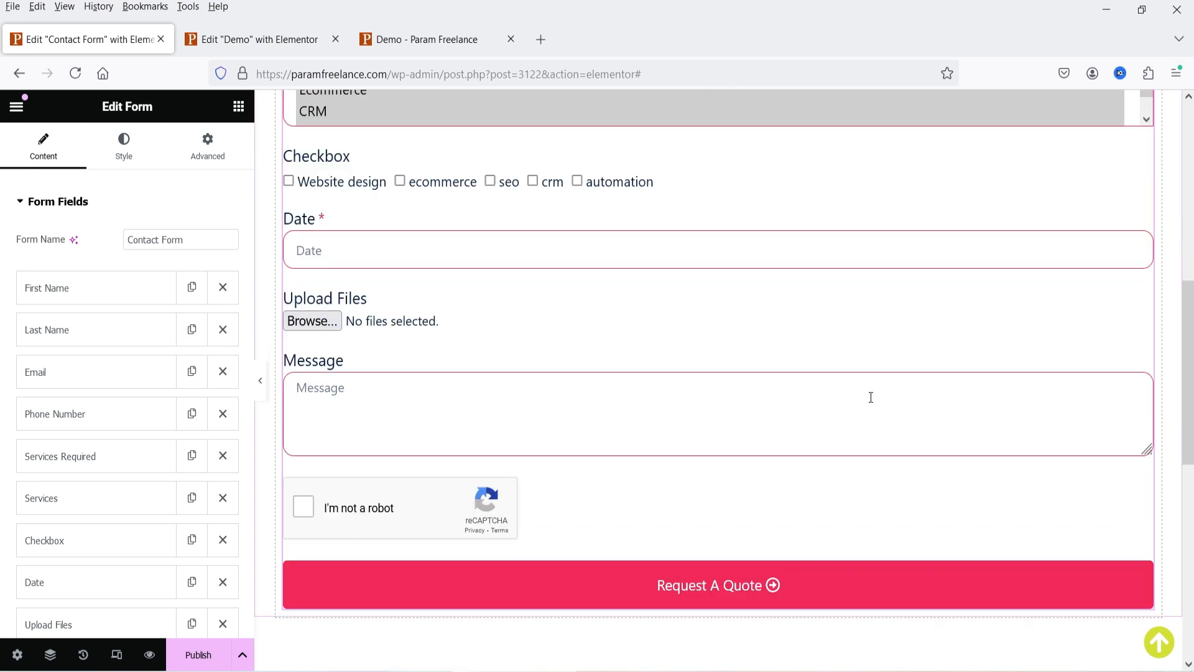
click(199, 657)
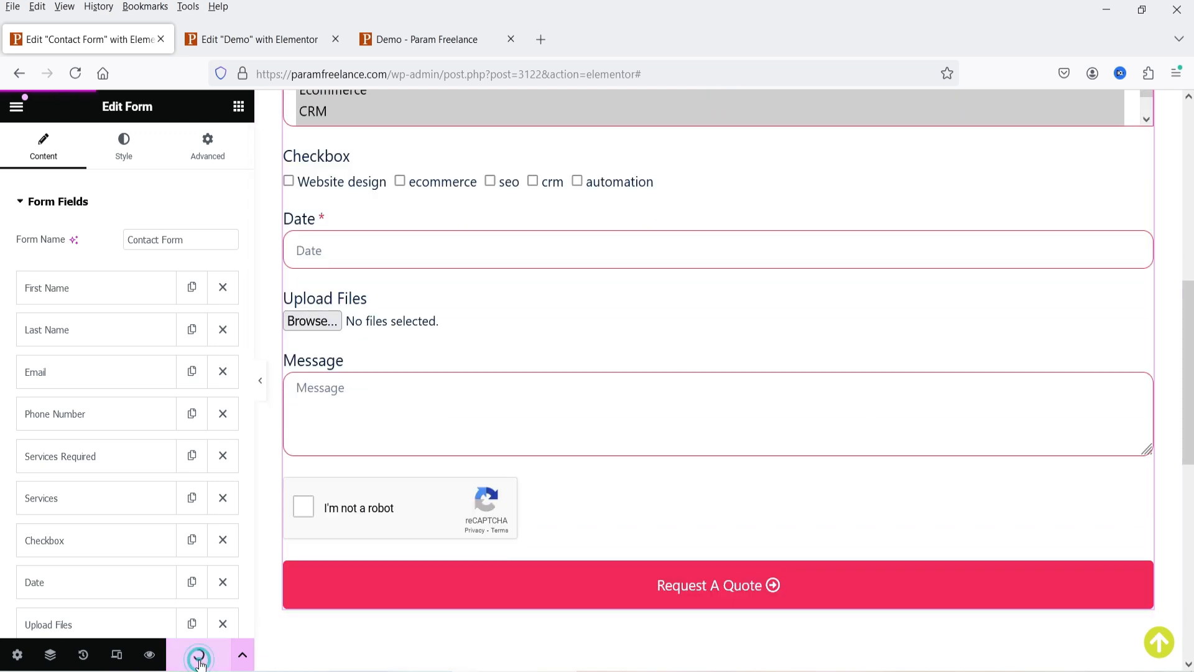
click(279, 39)
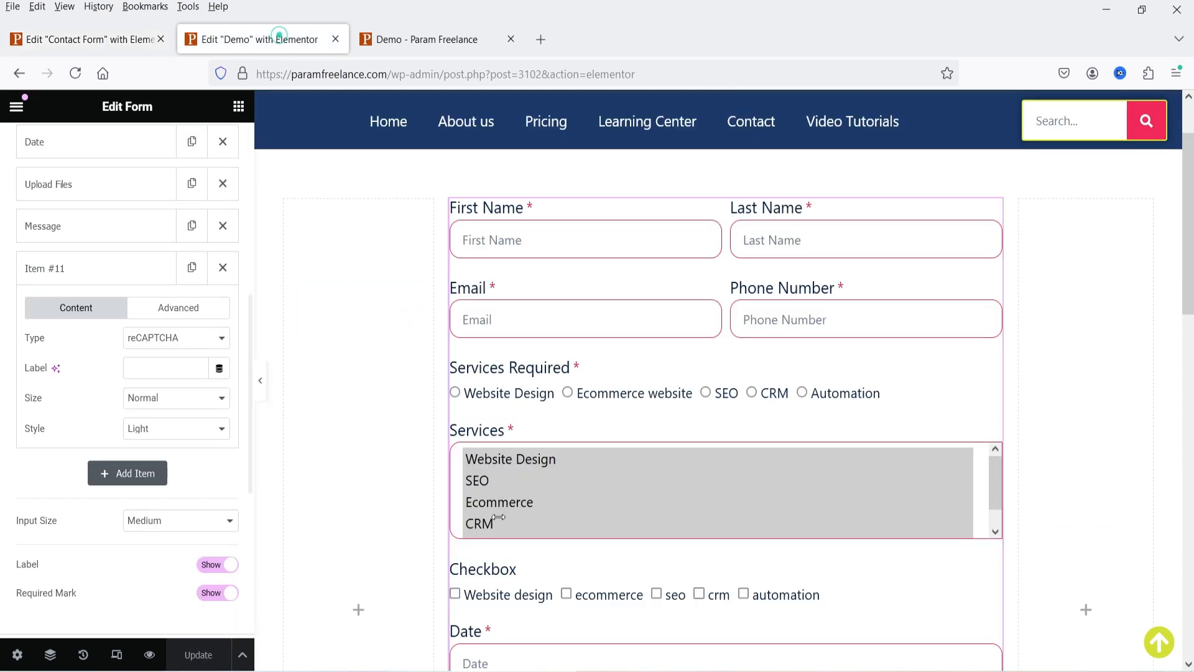
- Replace the Demo page's form with a Template widget embedding the Contact Form template
right_click(993, 209)
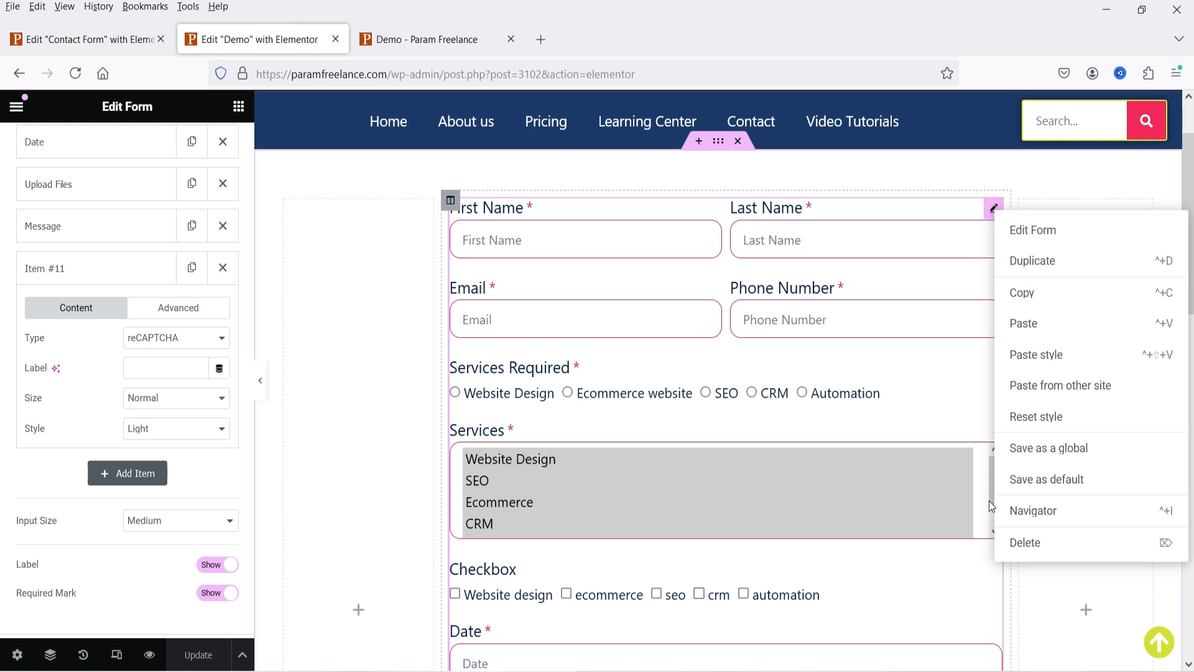
click(1018, 536)
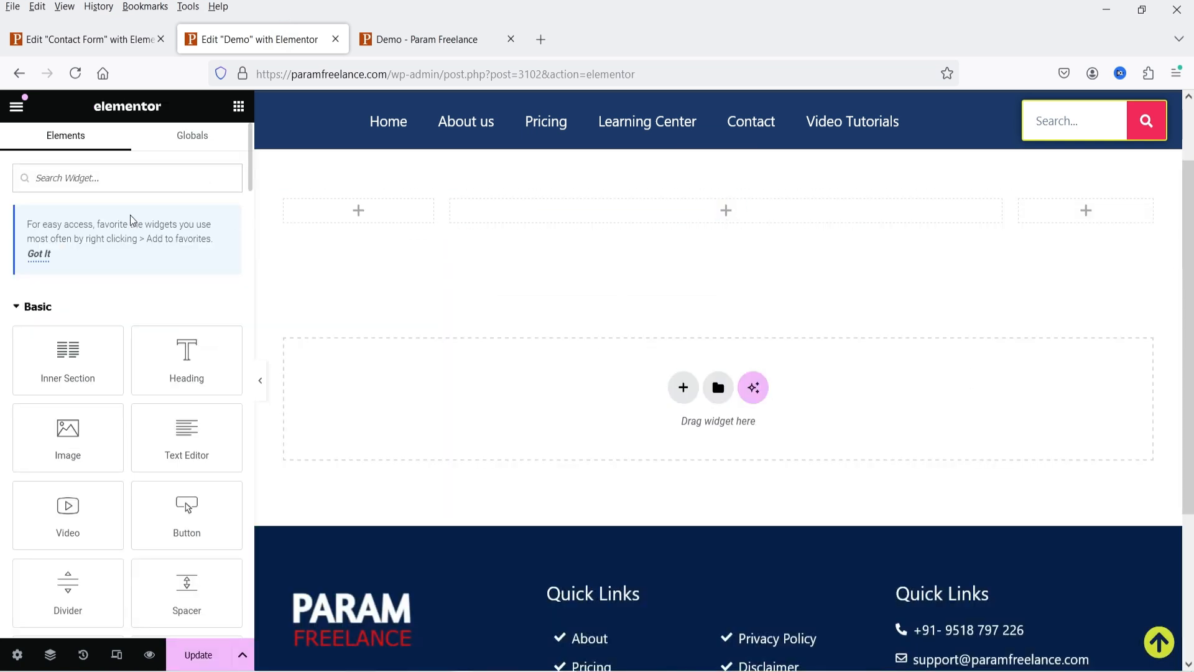
text(temp)
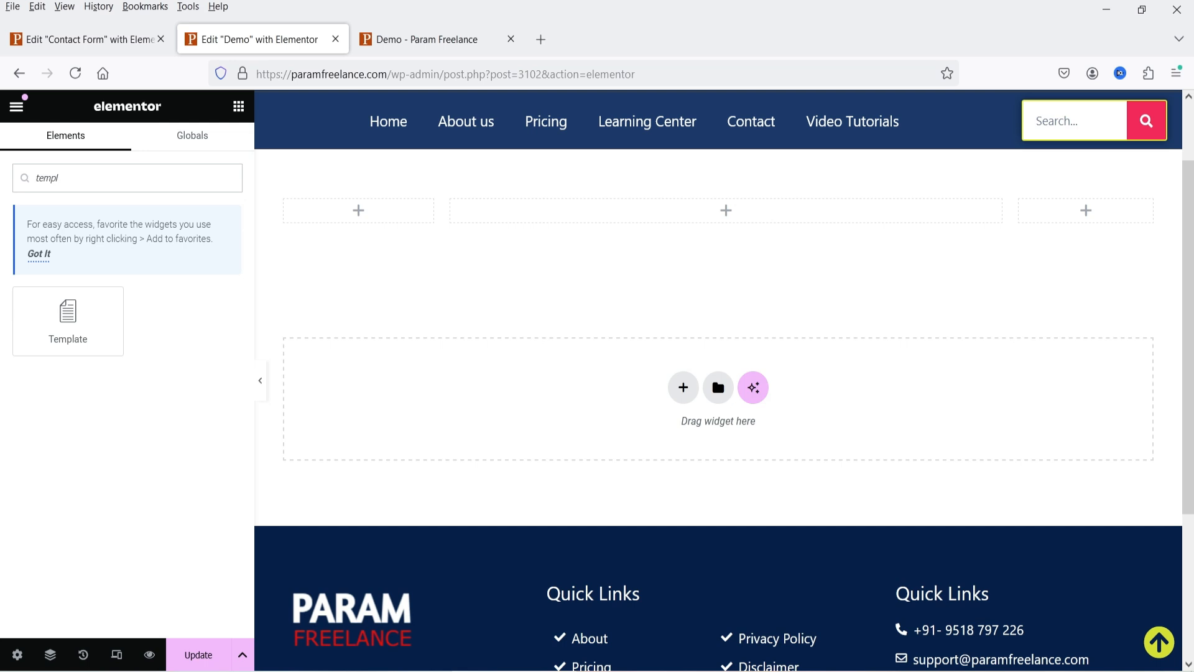
text(l)
drag(63, 317, 609, 212)
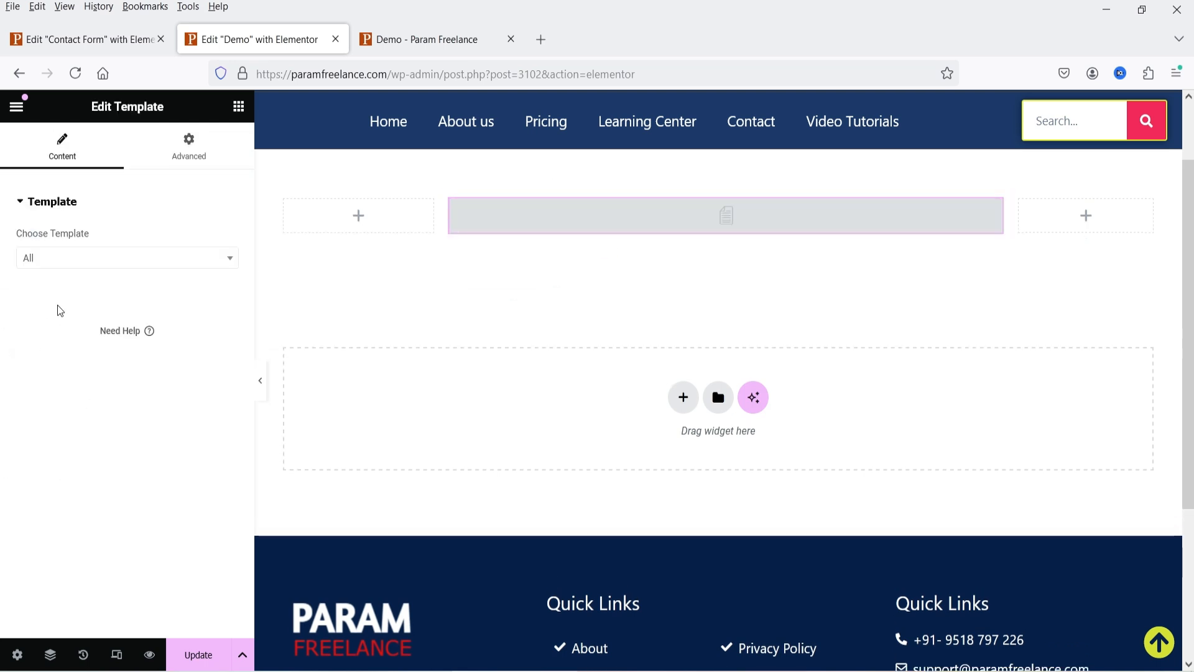
click(69, 260)
text(contact form)
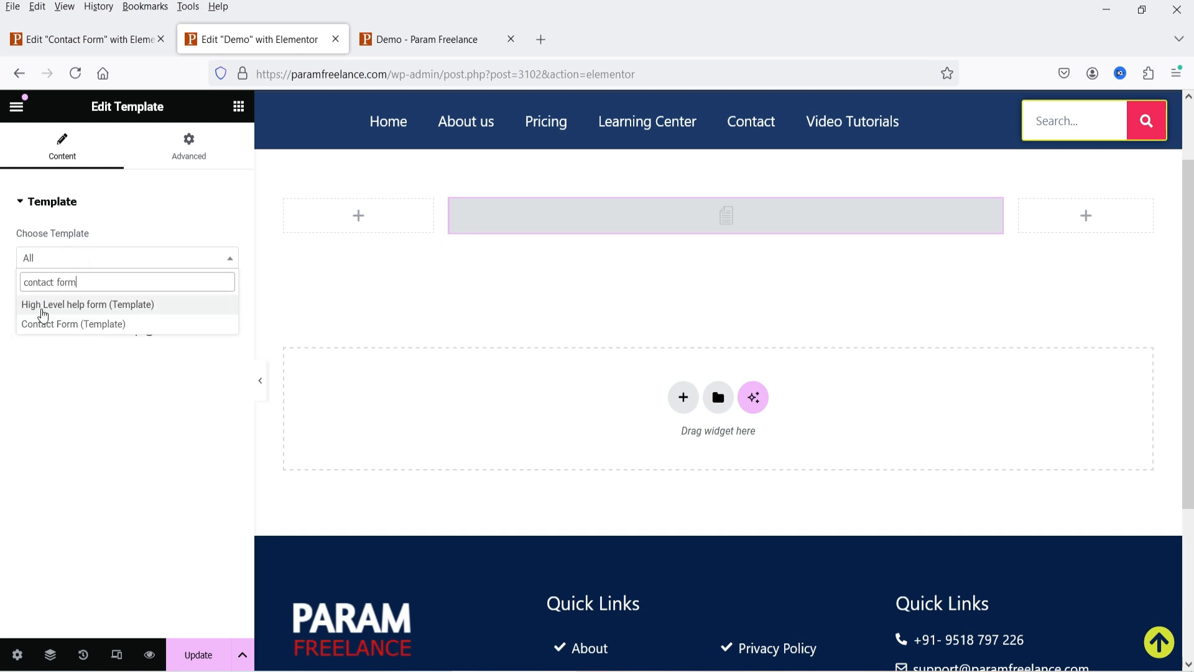
click(56, 326)
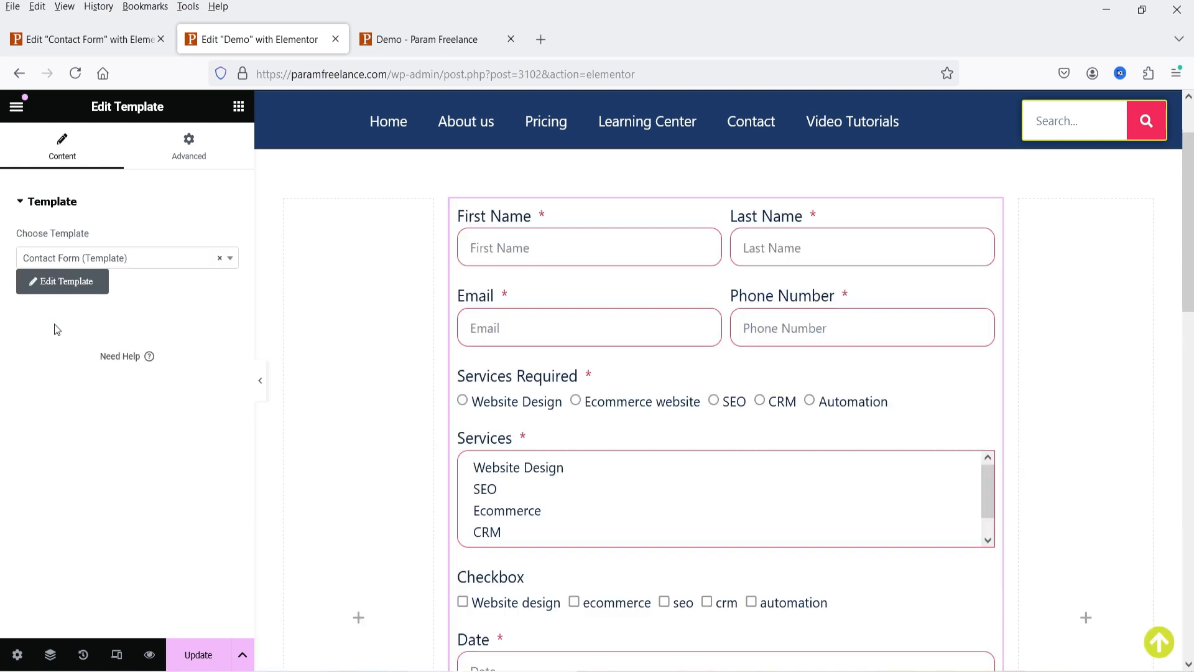
- Update the Demo page and reload its live version to see the embedded form
scroll(802, 411, down, 3)
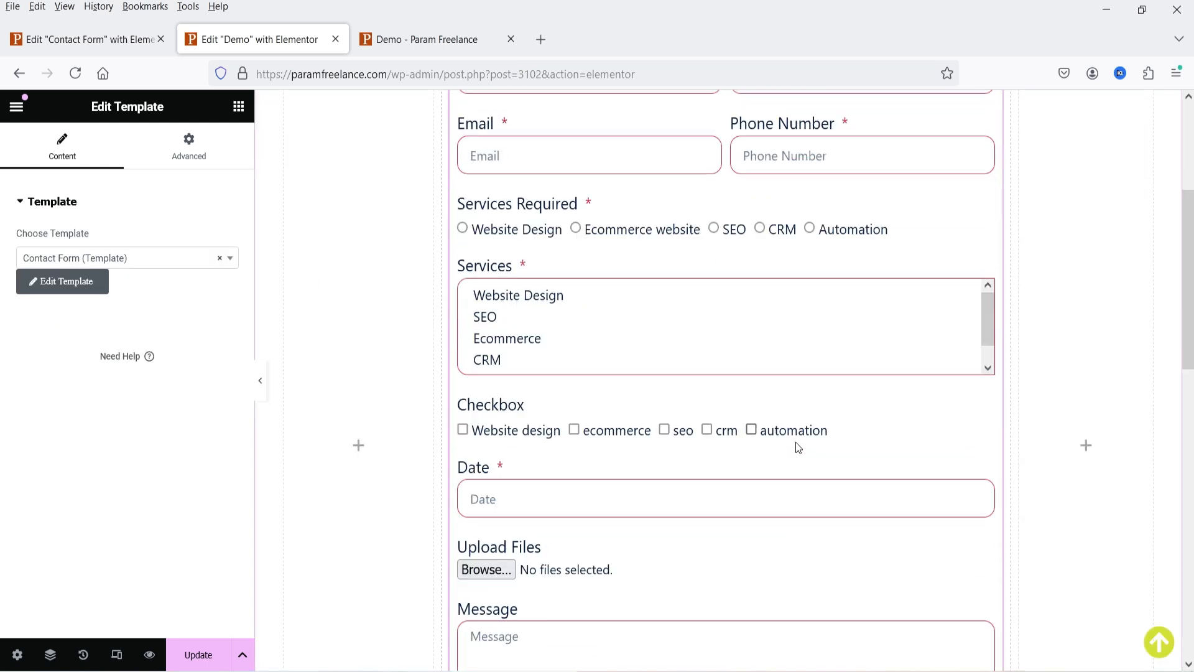
click(210, 655)
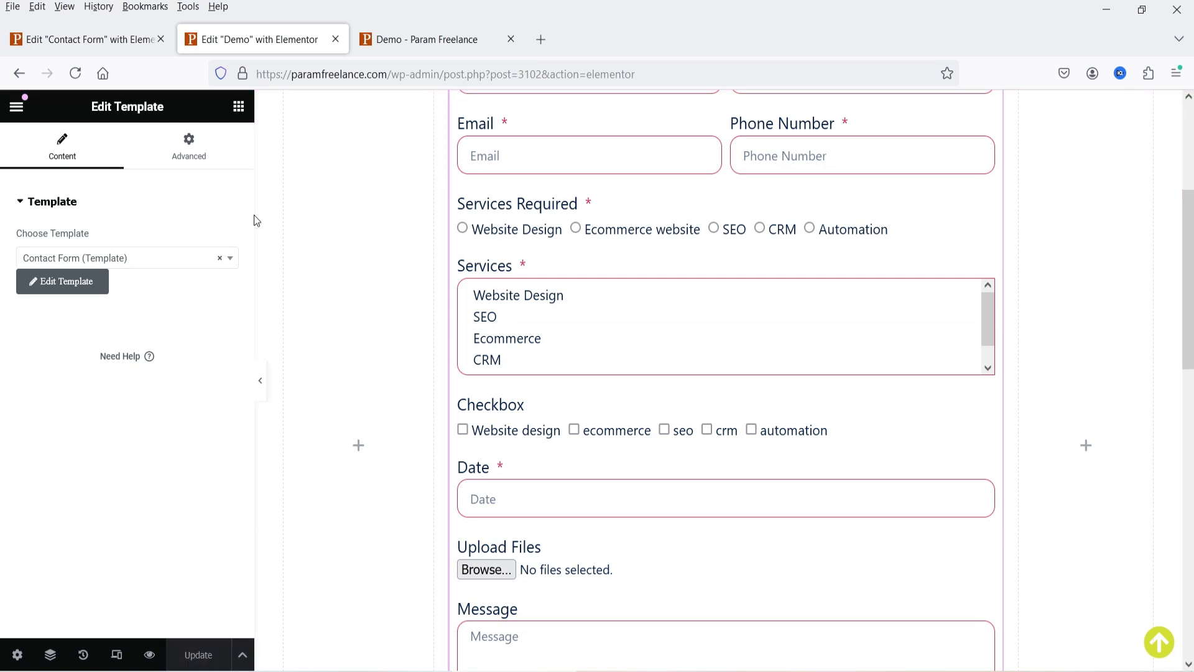
click(435, 40)
click(77, 77)
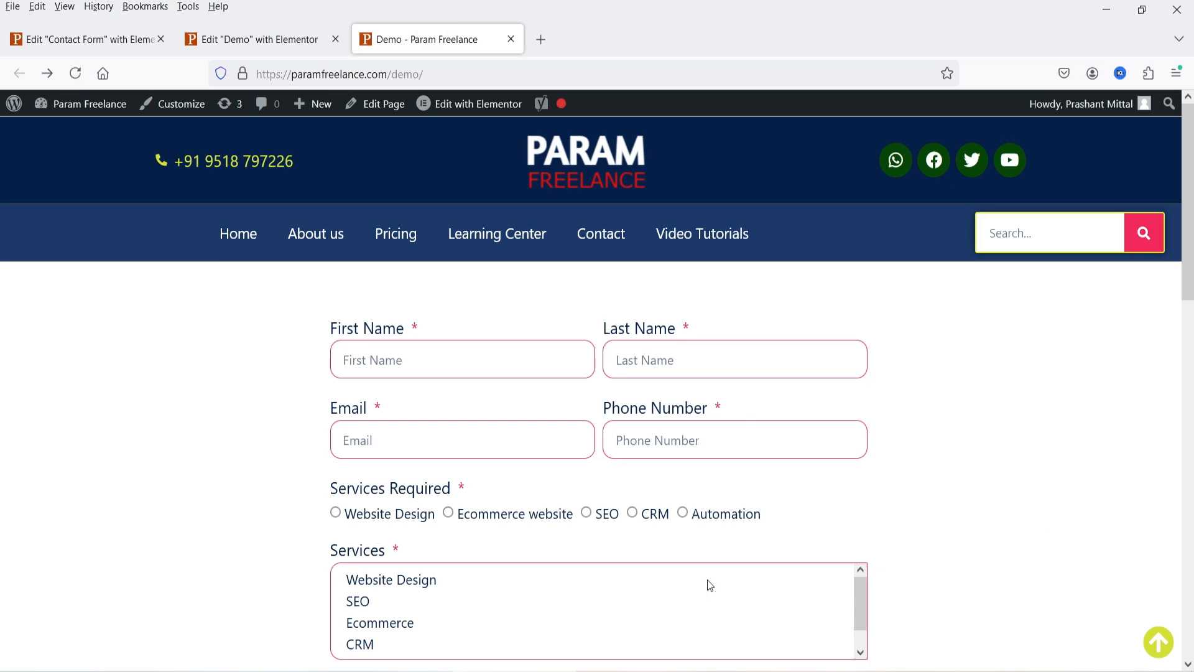
- Open the Contact page in the Elementor editor in a new tab
click(603, 236)
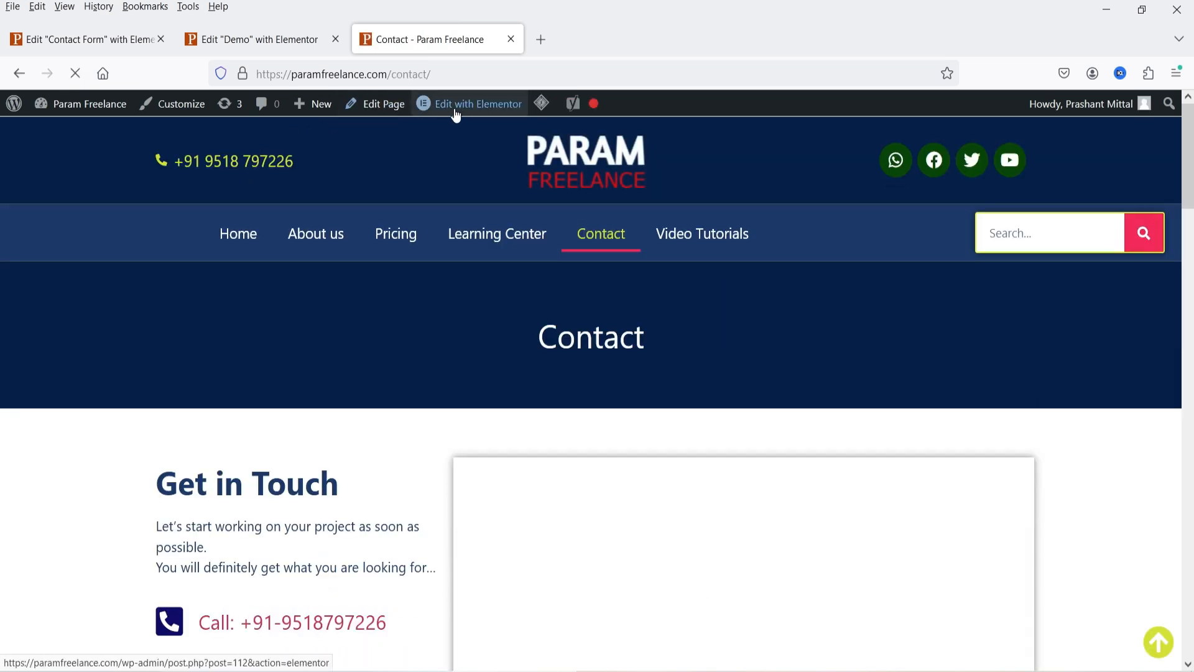
right_click(462, 107)
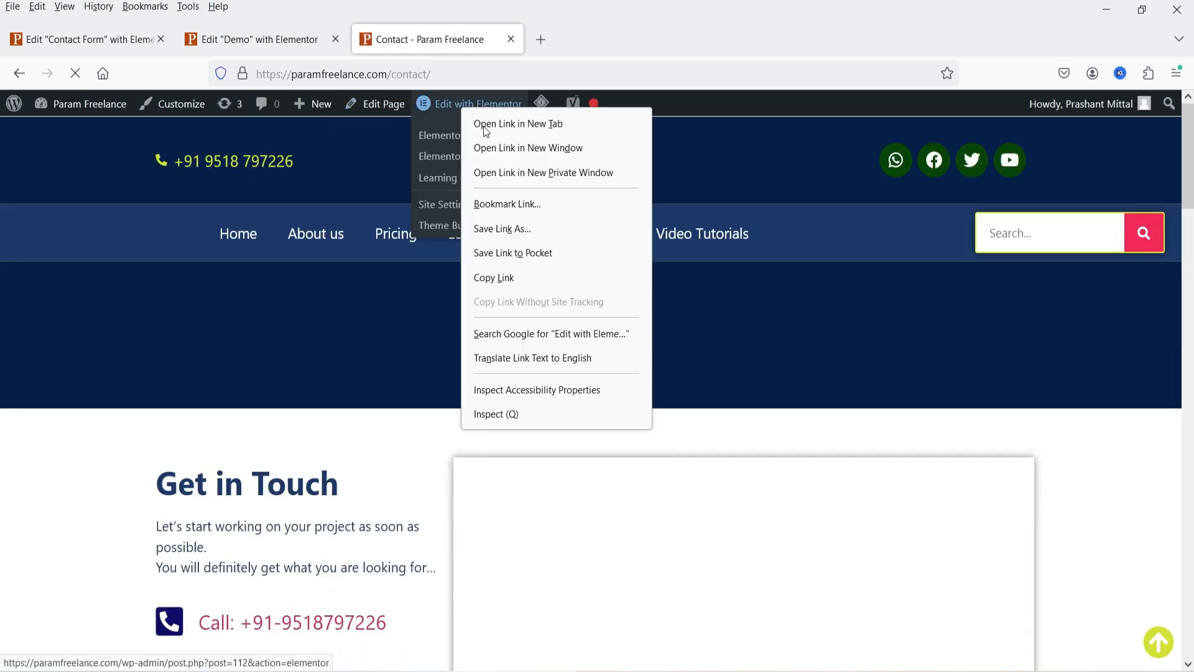
click(497, 124)
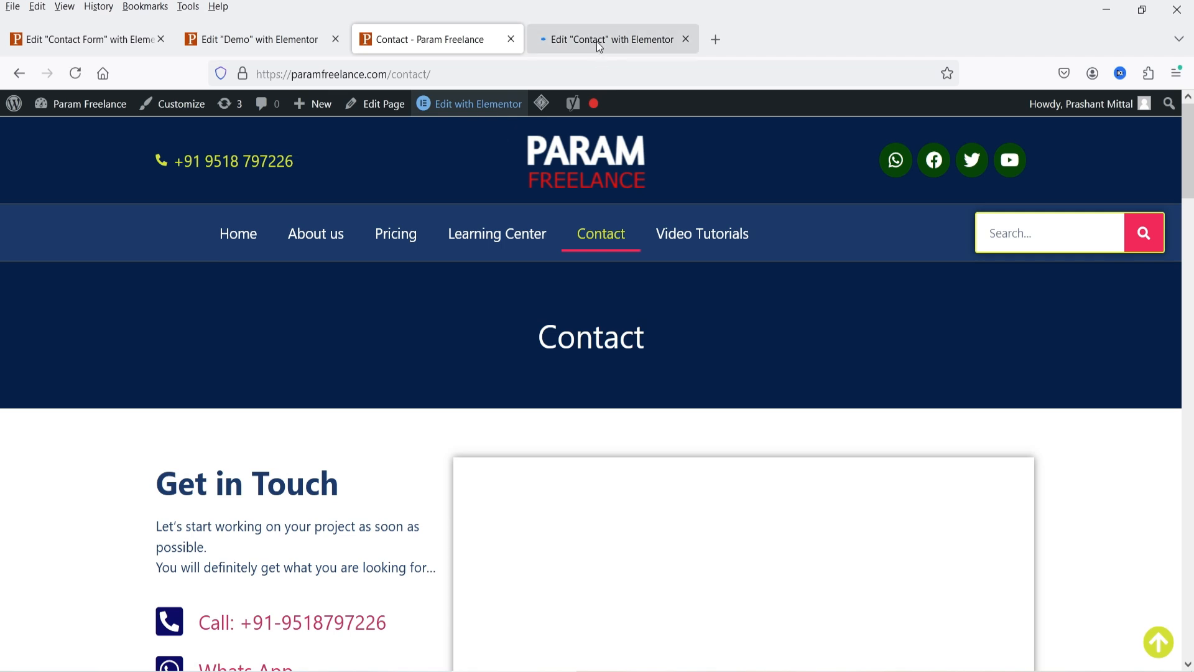
click(598, 41)
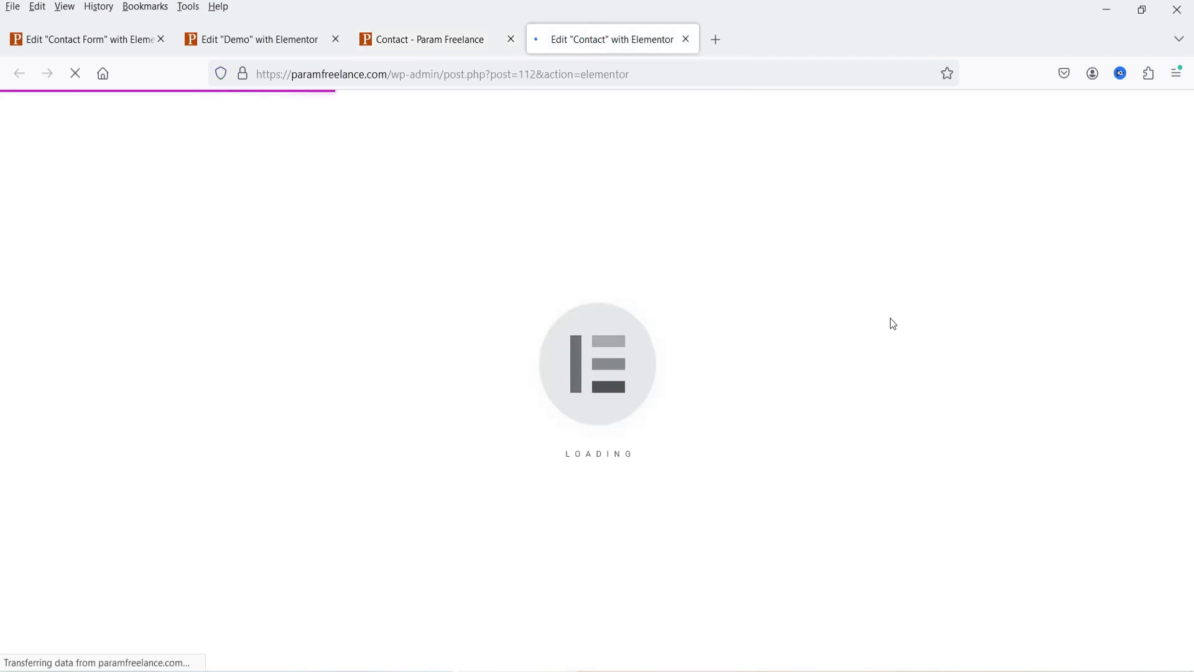
scroll(809, 329, down, 5)
scroll(793, 349, down, 10)
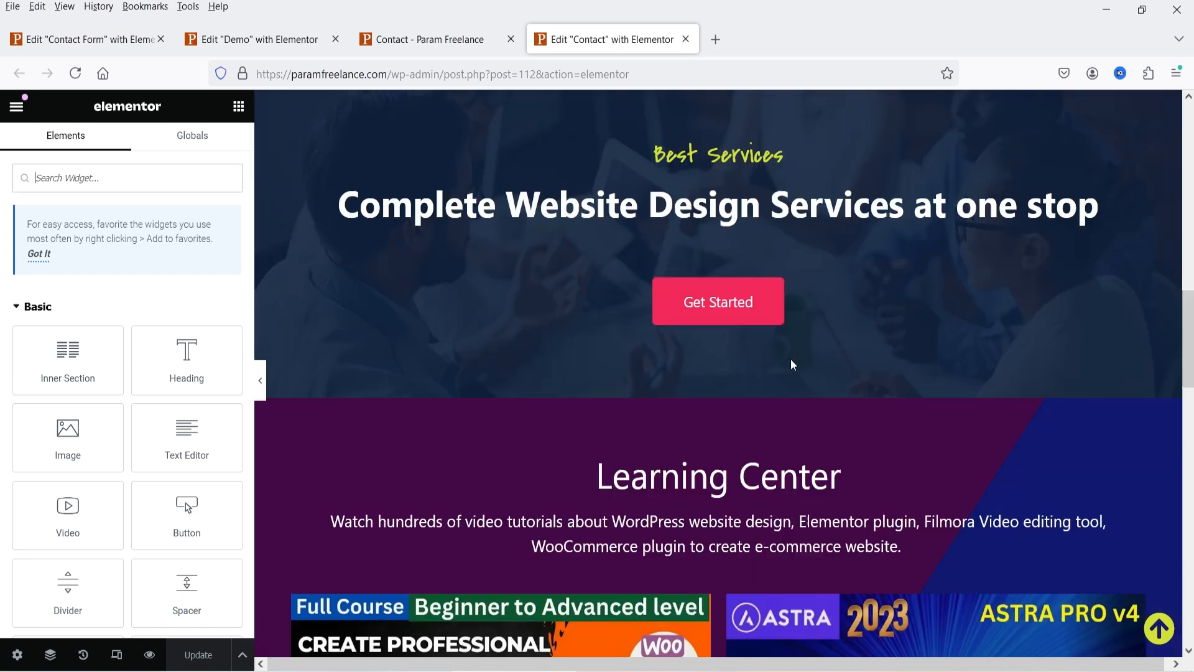
scroll(793, 365, down, 10)
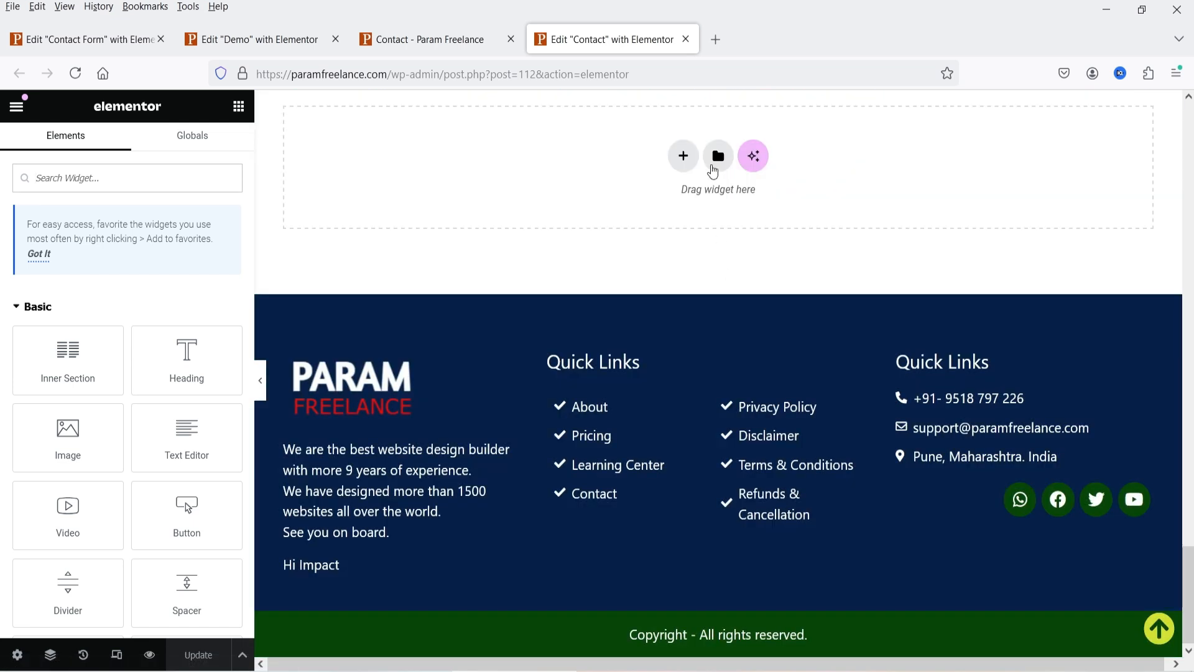
- Add a three-column section with a Template widget showing Contact Form in the middle column
click(679, 155)
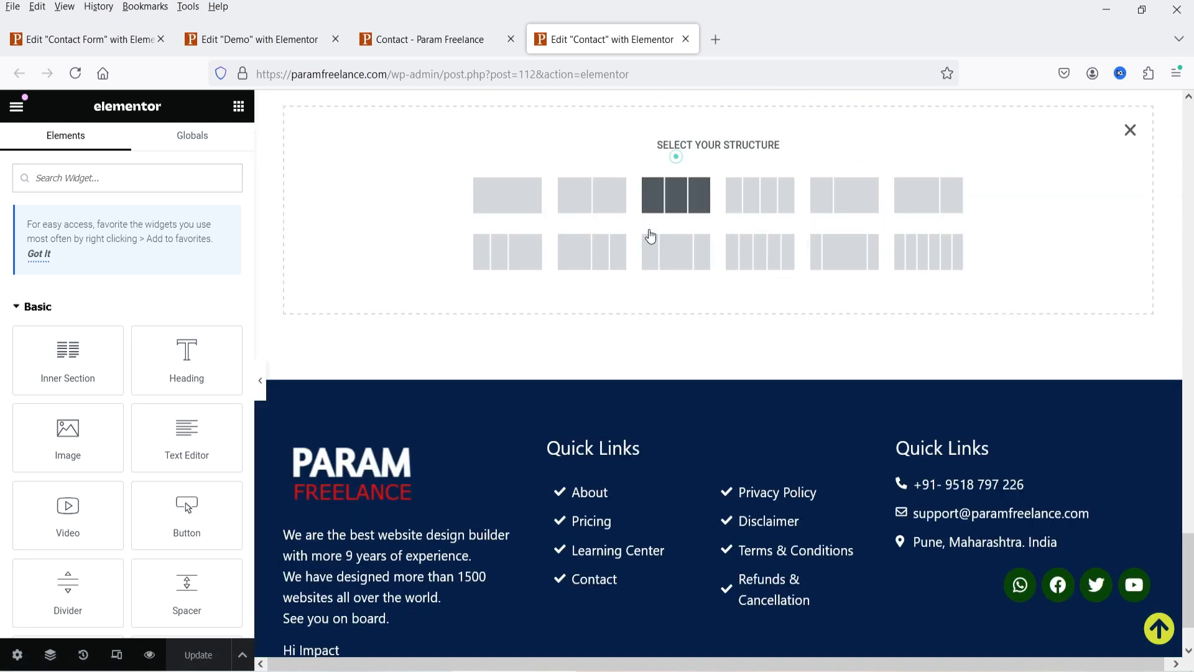
click(687, 257)
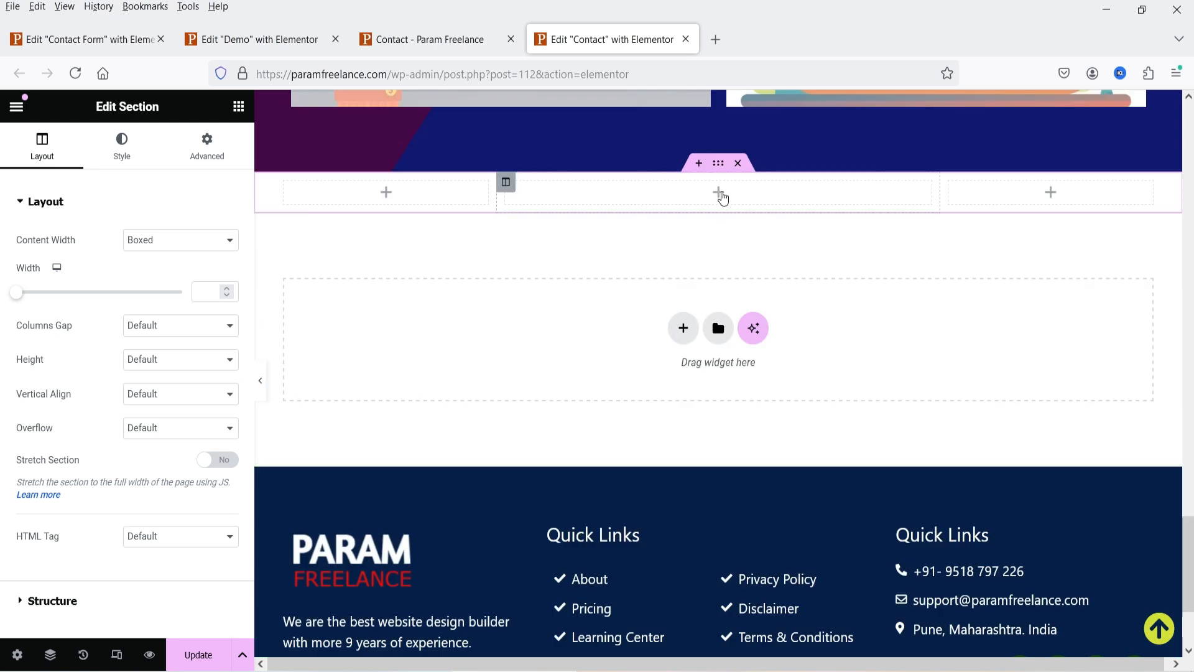
click(720, 194)
text(templ)
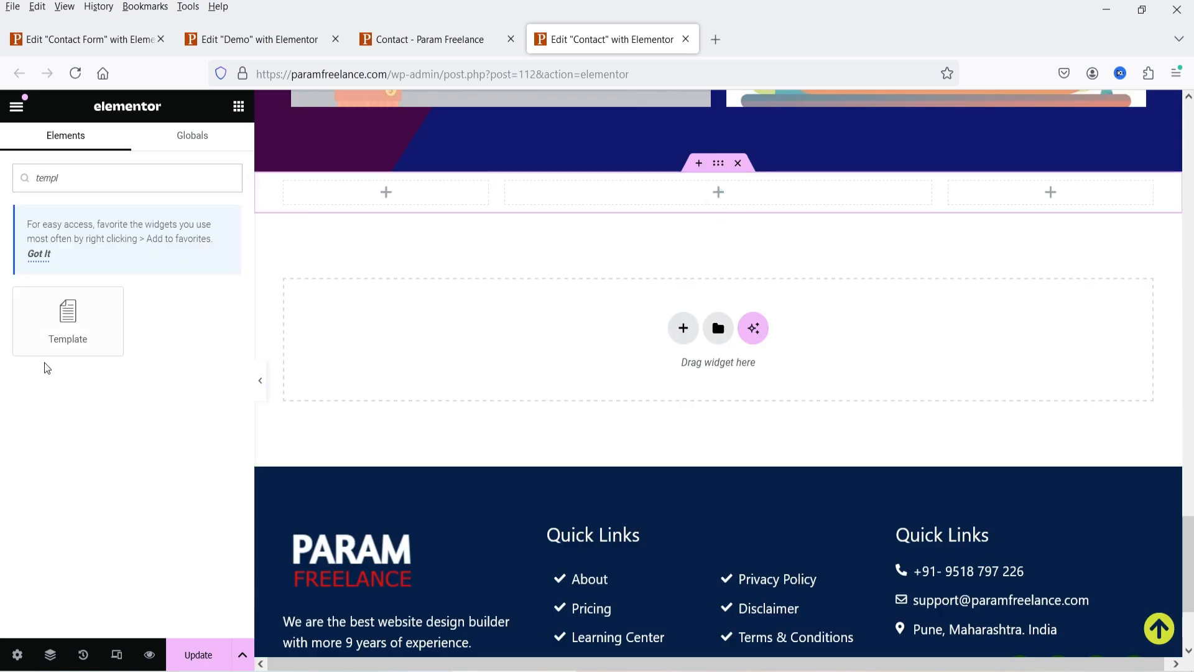
drag(49, 326, 709, 193)
click(91, 260)
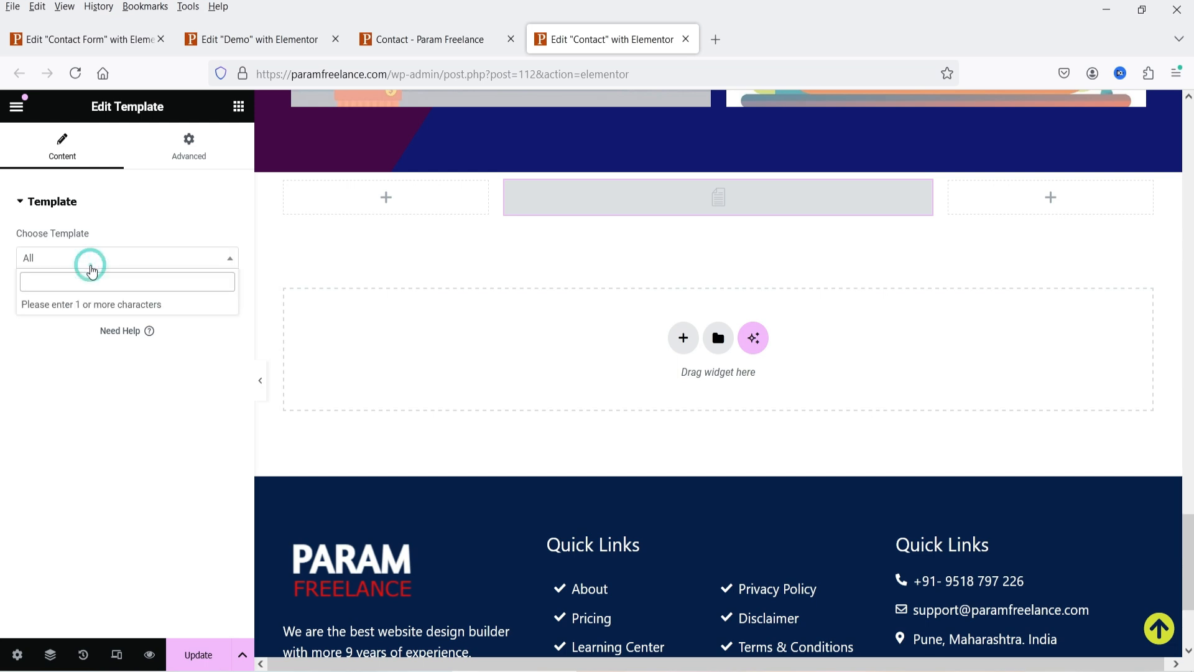
text(contact)
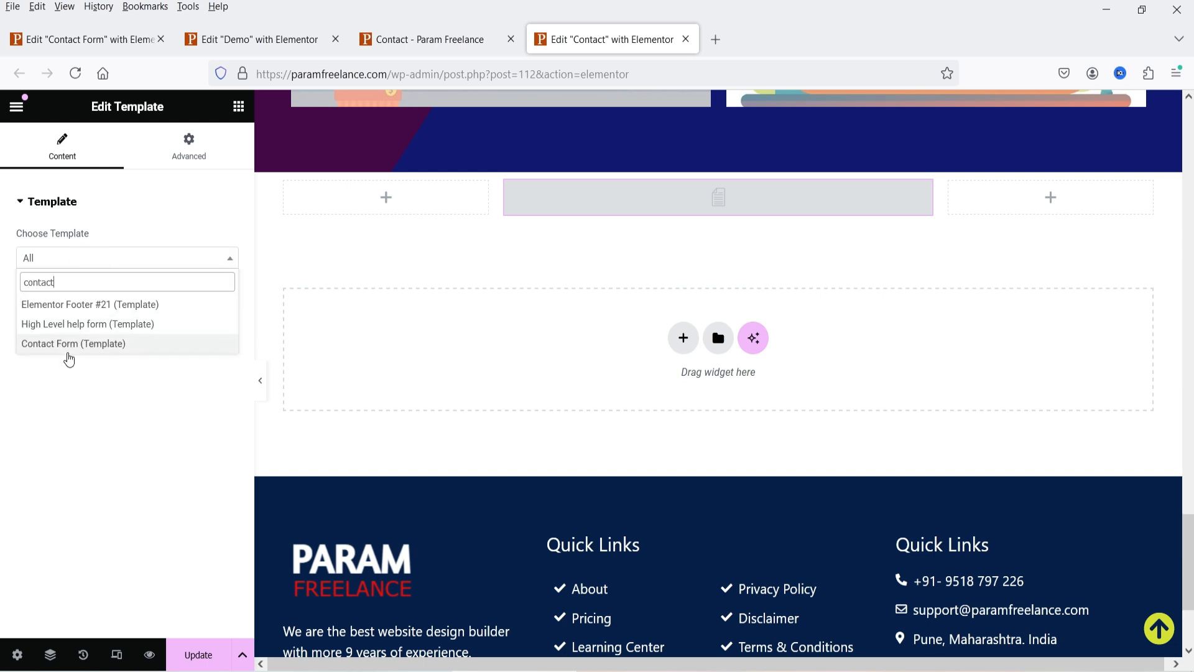
click(67, 345)
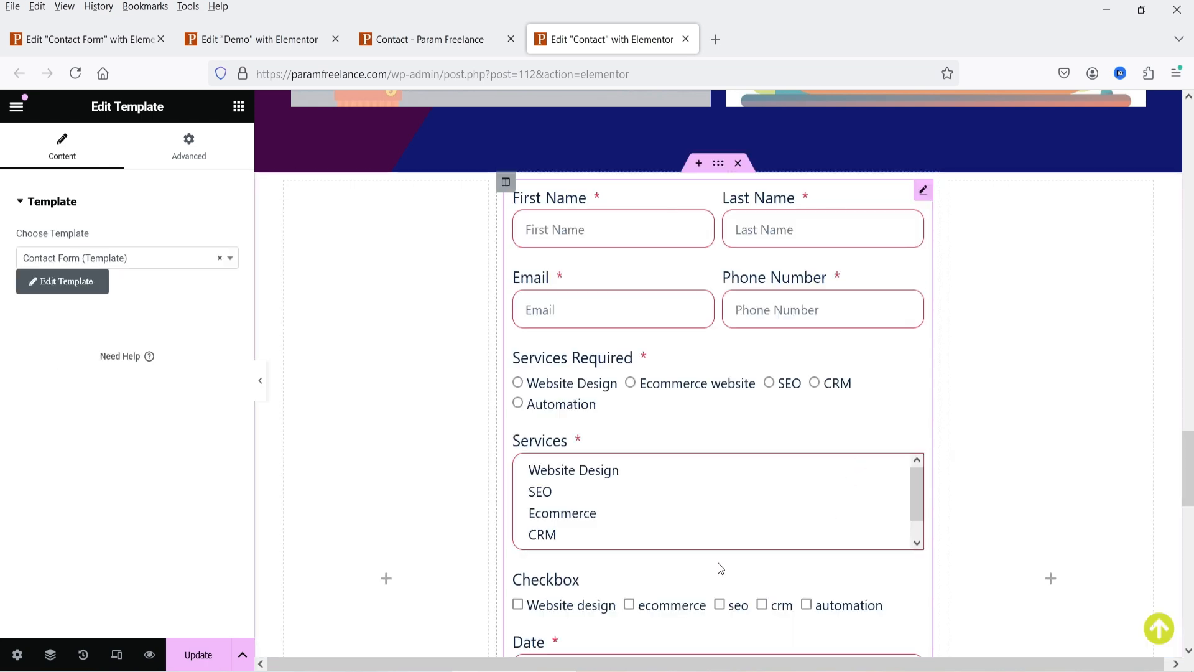
scroll(803, 433, down, 4)
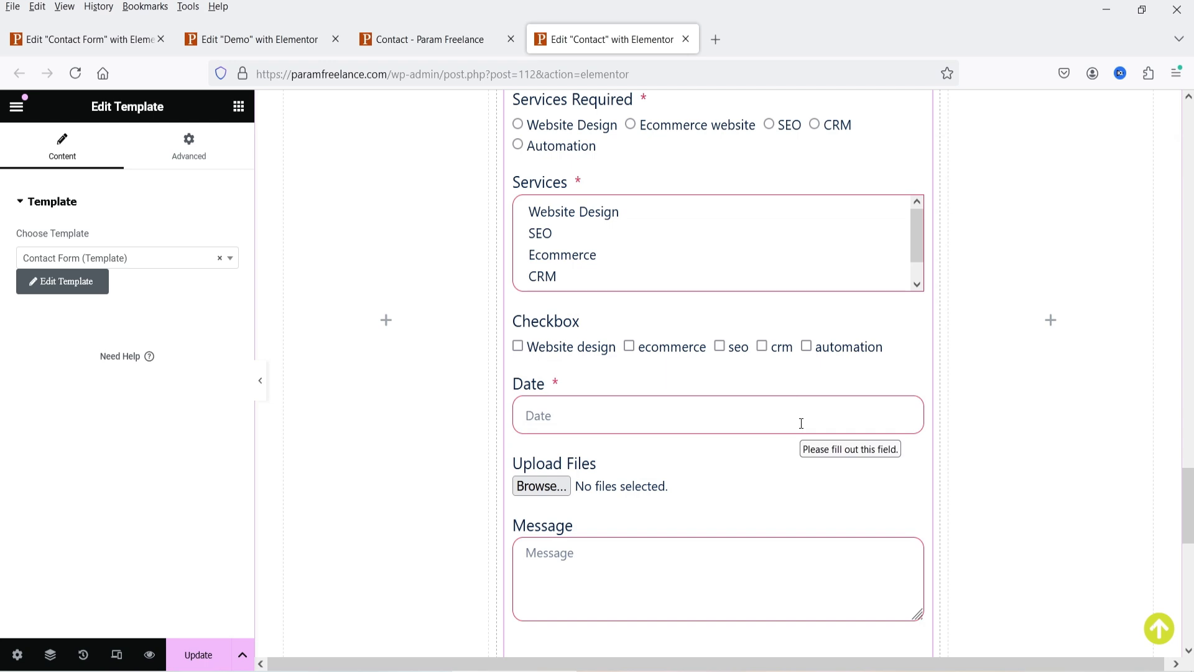
key(ctrl+Tab)
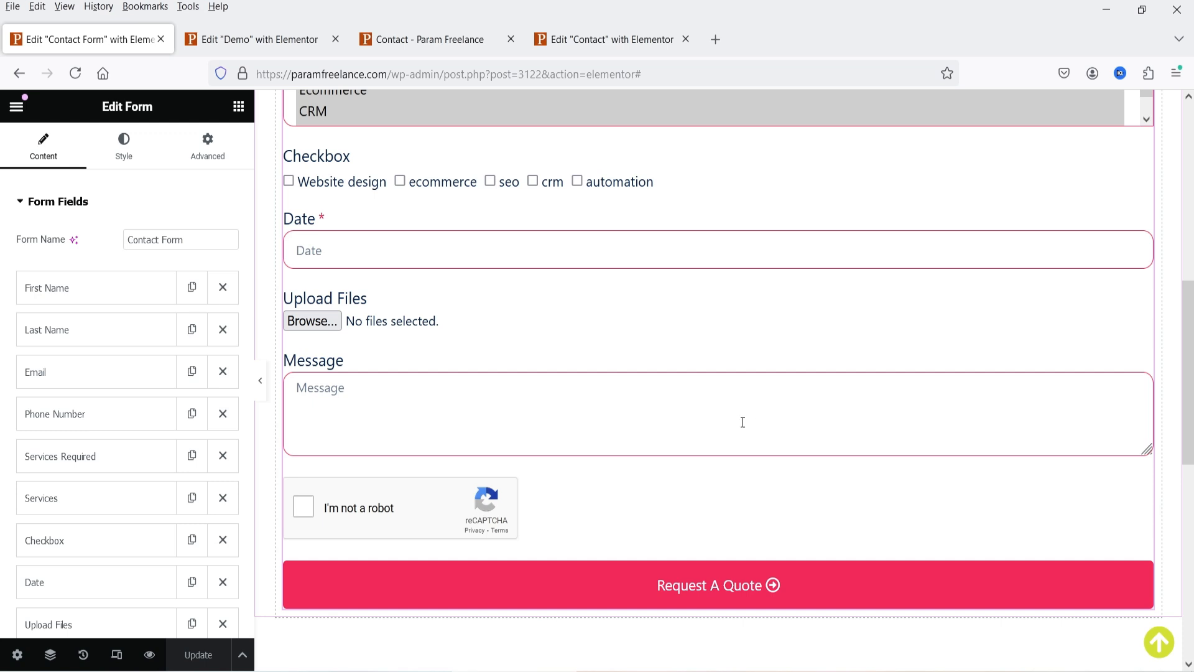
- Delete the reCAPTCHA field (Item #11) from the template's form, then check the live Contact and Demo pages
scroll(78, 329, down, 4)
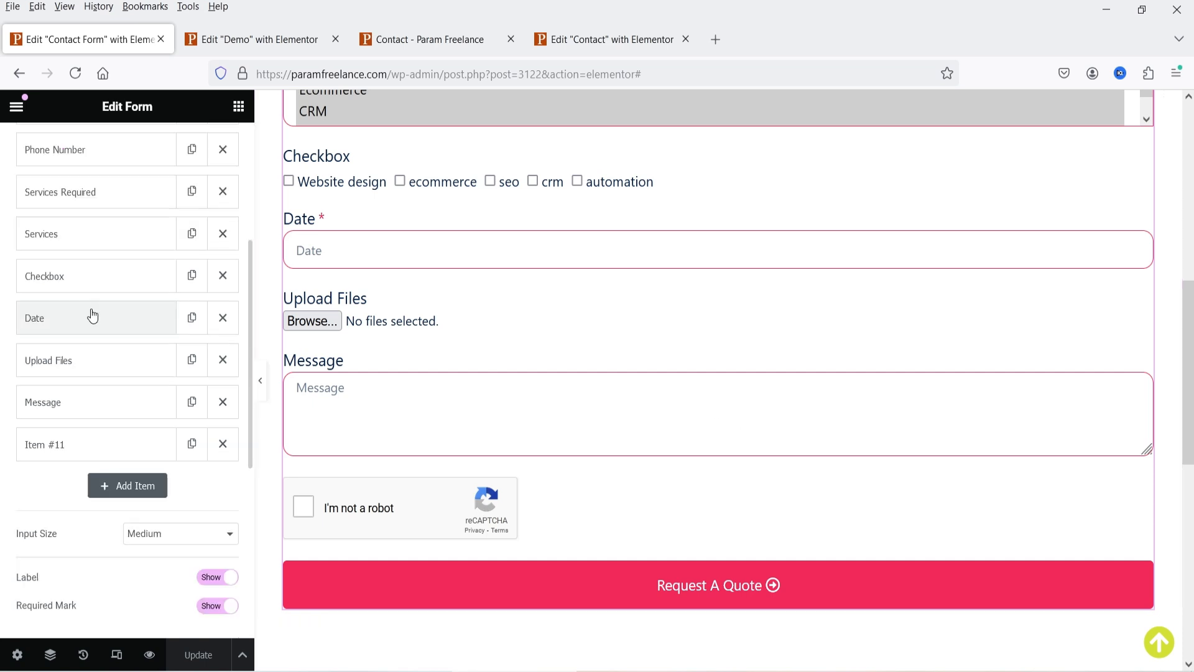
click(222, 444)
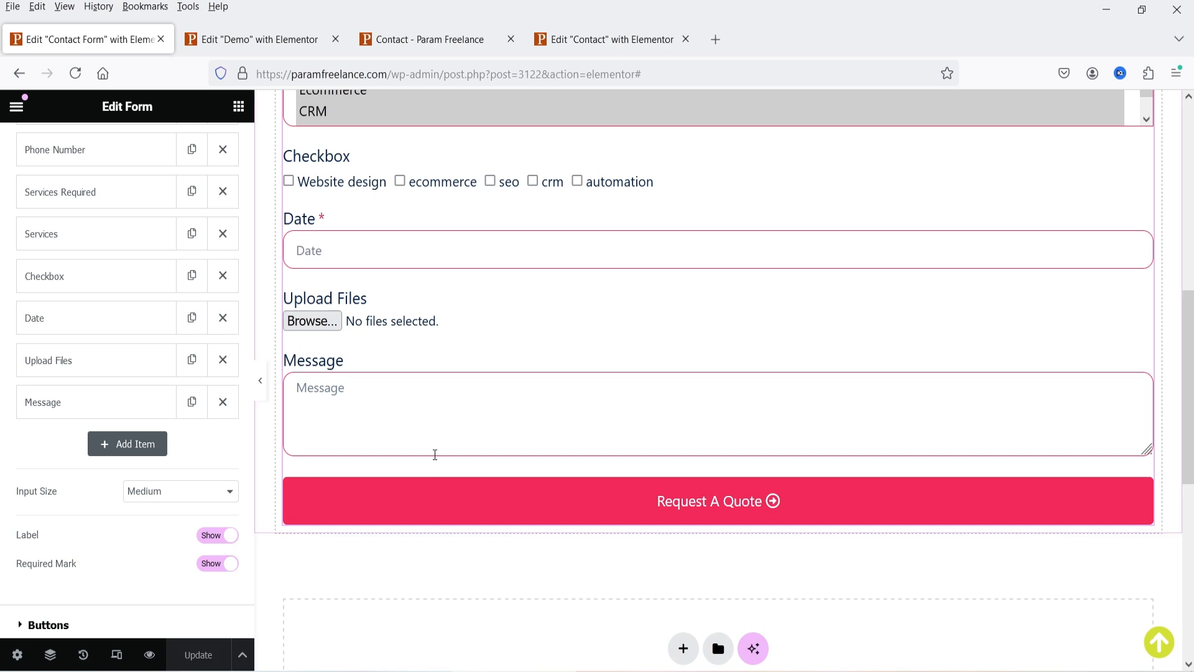
click(427, 41)
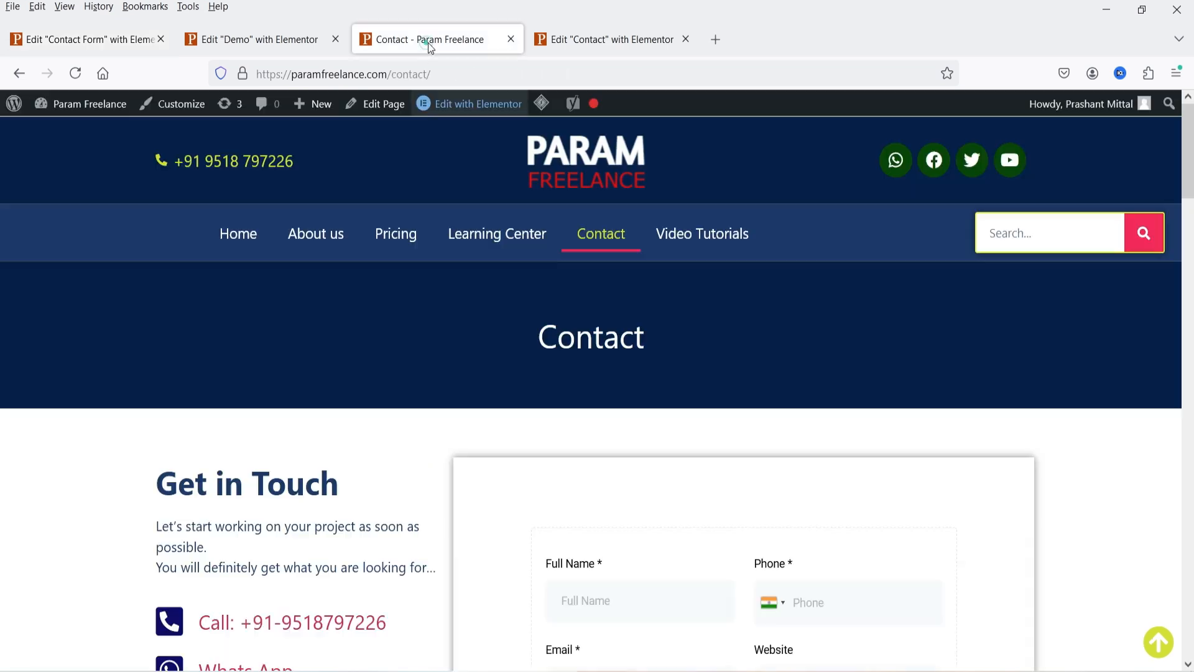
click(19, 74)
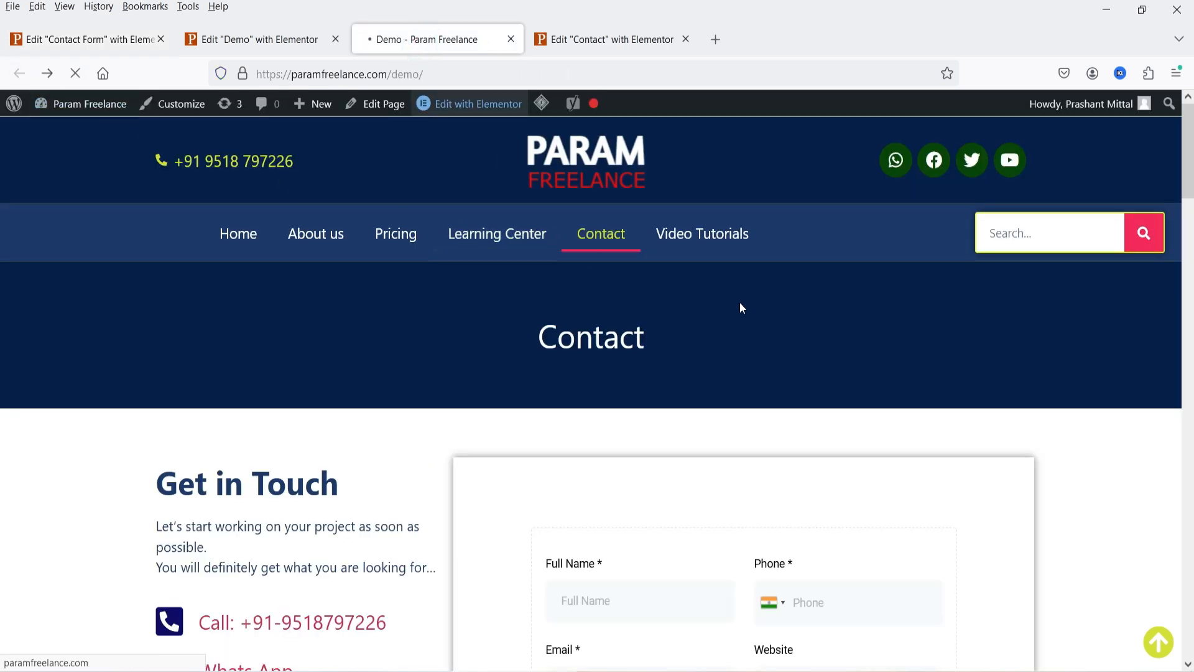
scroll(826, 305, down, 1)
scroll(419, 464, down, 5)
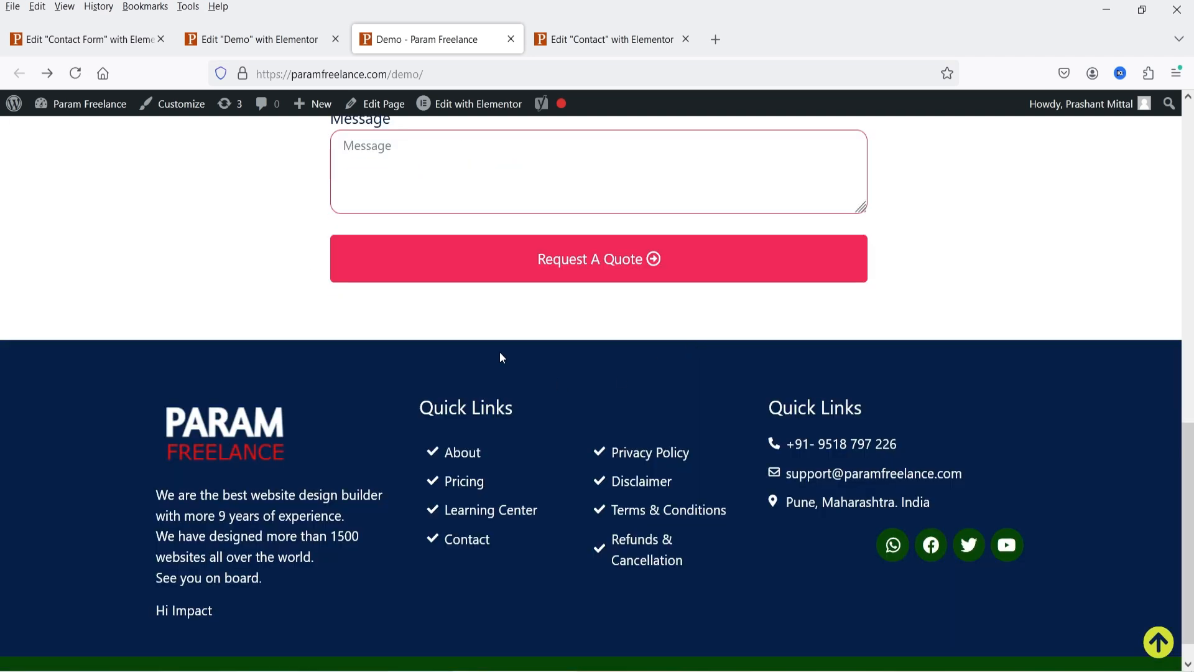
scroll(1023, 293, up, 10)
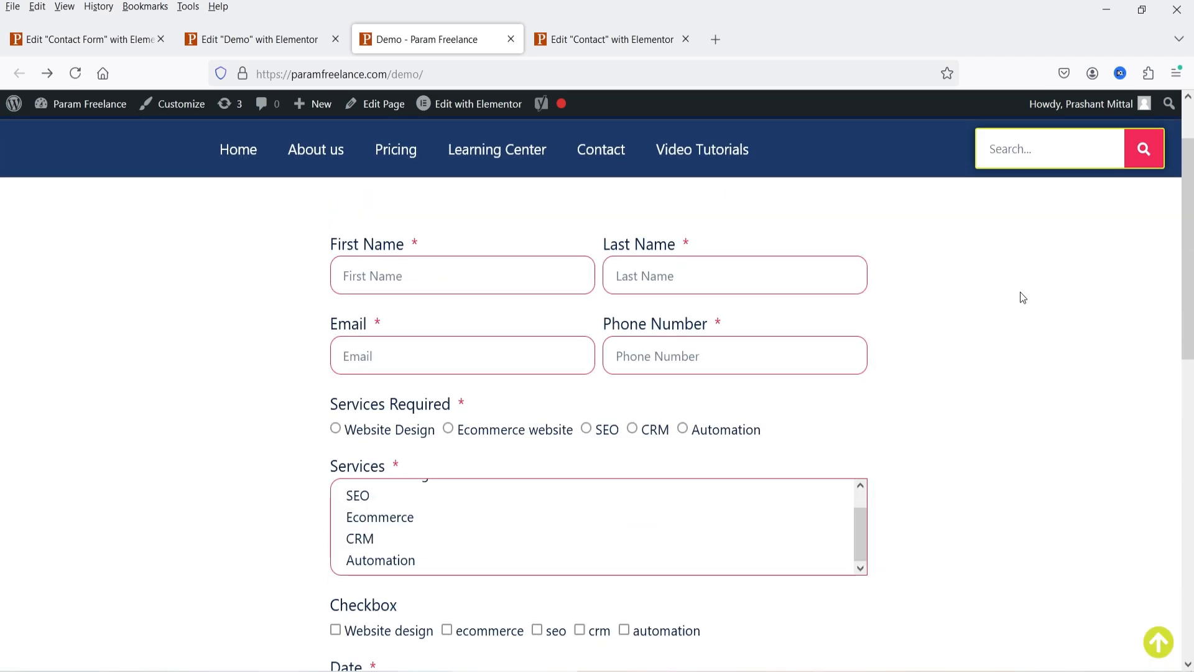
- Review the Contact page editor, then go back to the Contact Form template editor
click(628, 41)
scroll(766, 433, down, 2)
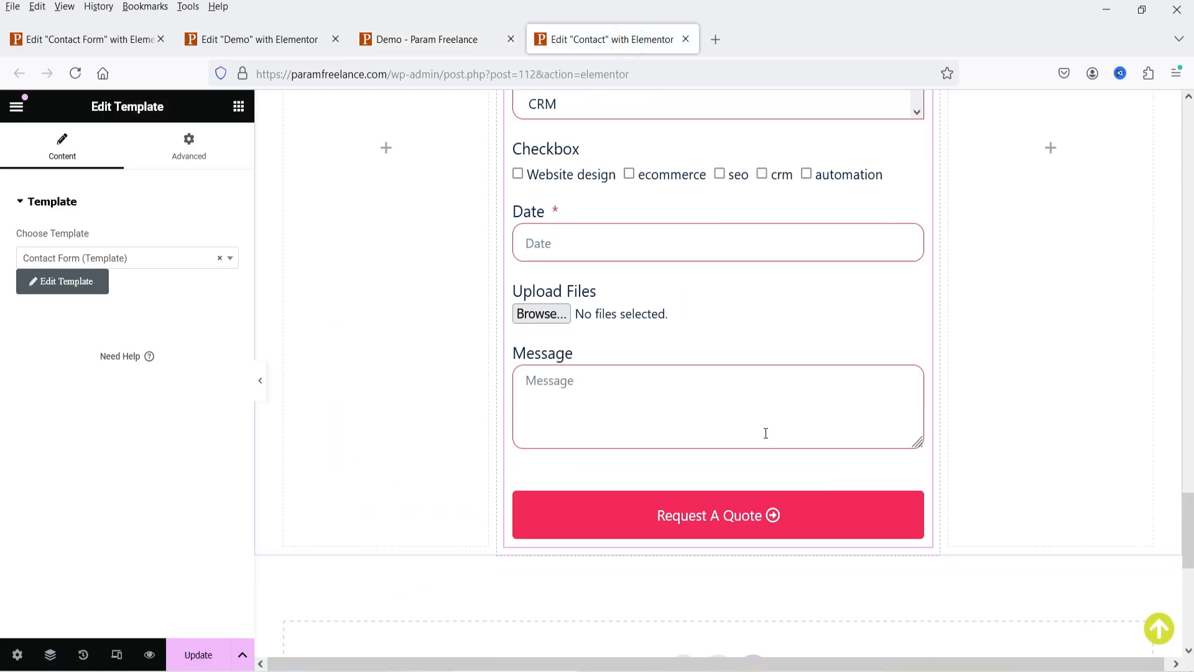
key(ctrl+Tab)
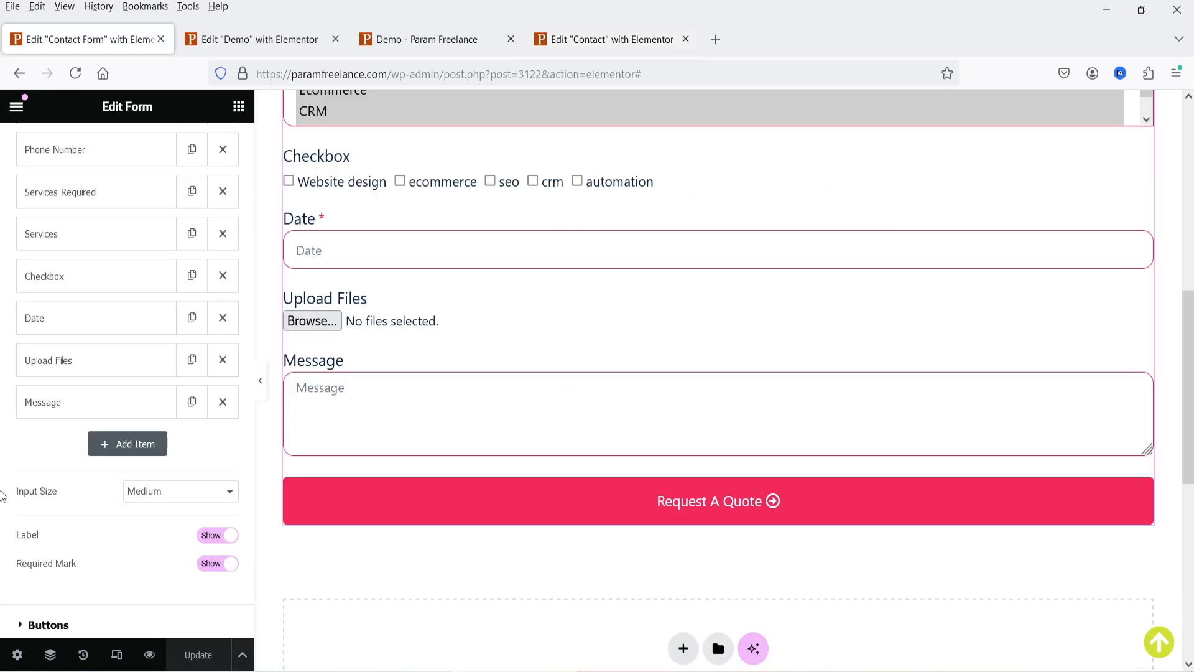
scroll(1057, 461, up, 6)
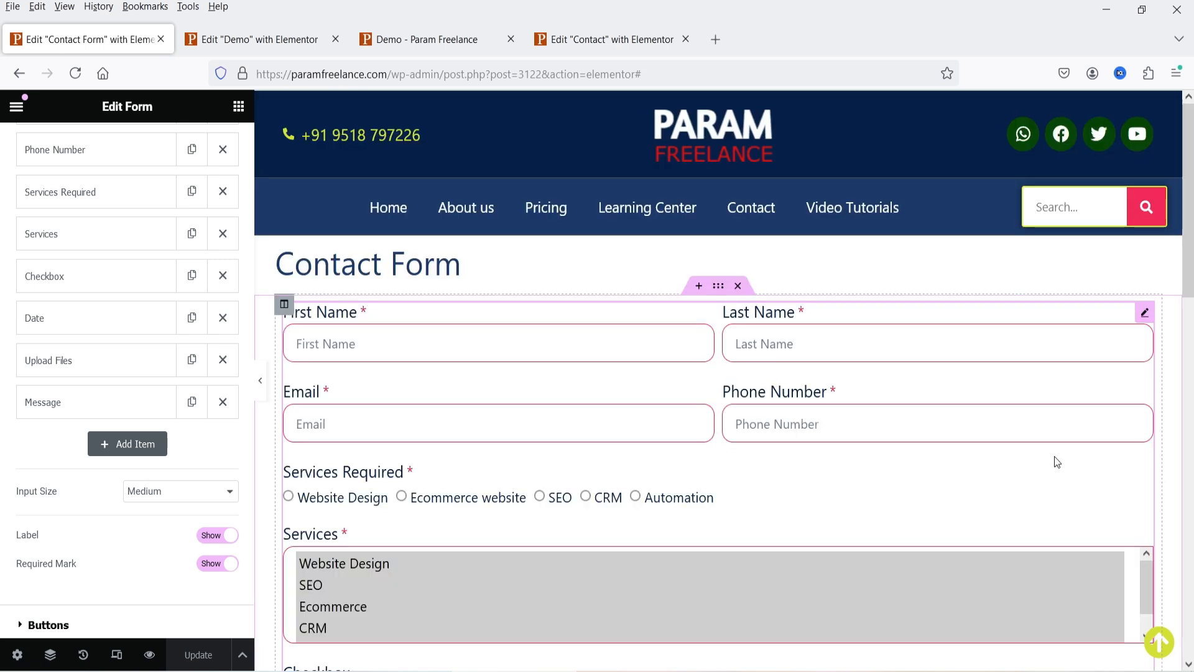